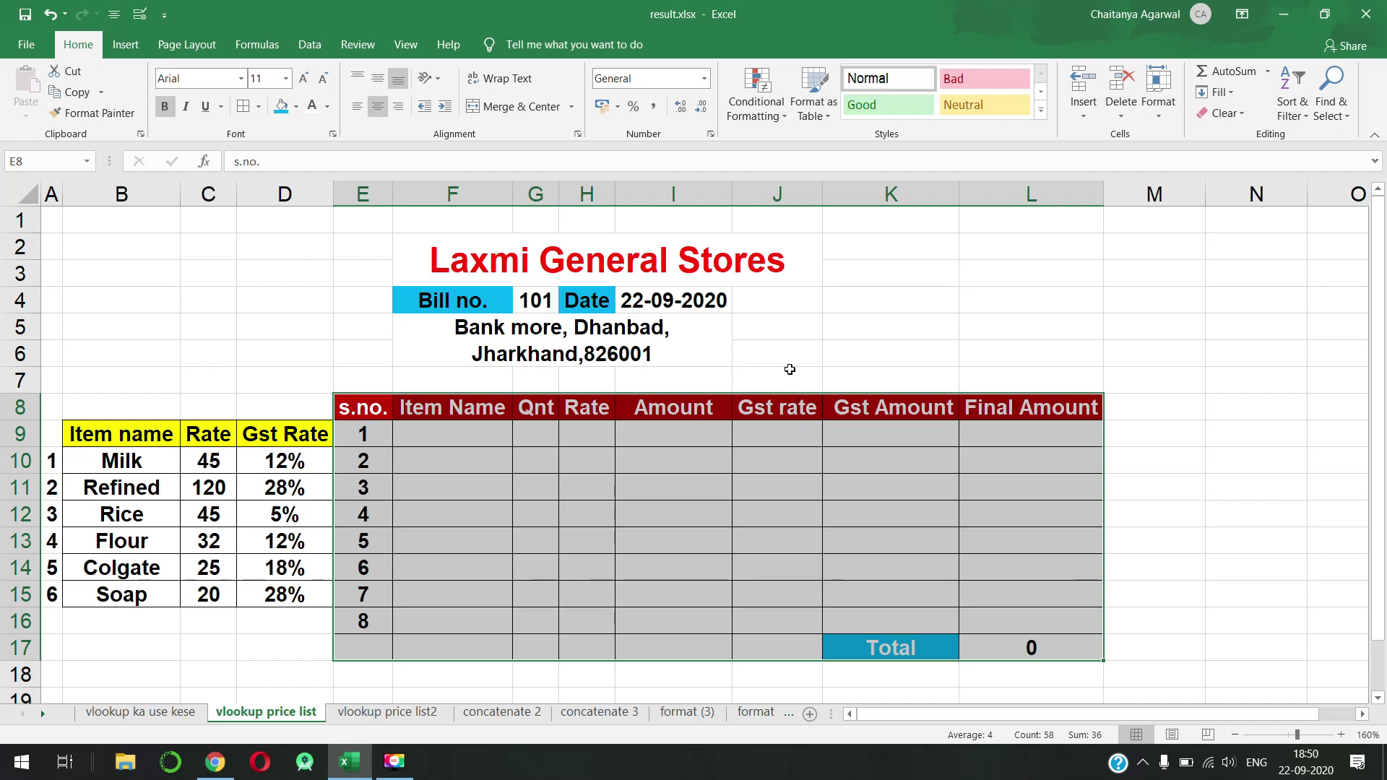
# Step: Examine the bill's store name, bill number, date and address cells, the first Item Name cell and the price list's item names
pyautogui.click(679, 258)
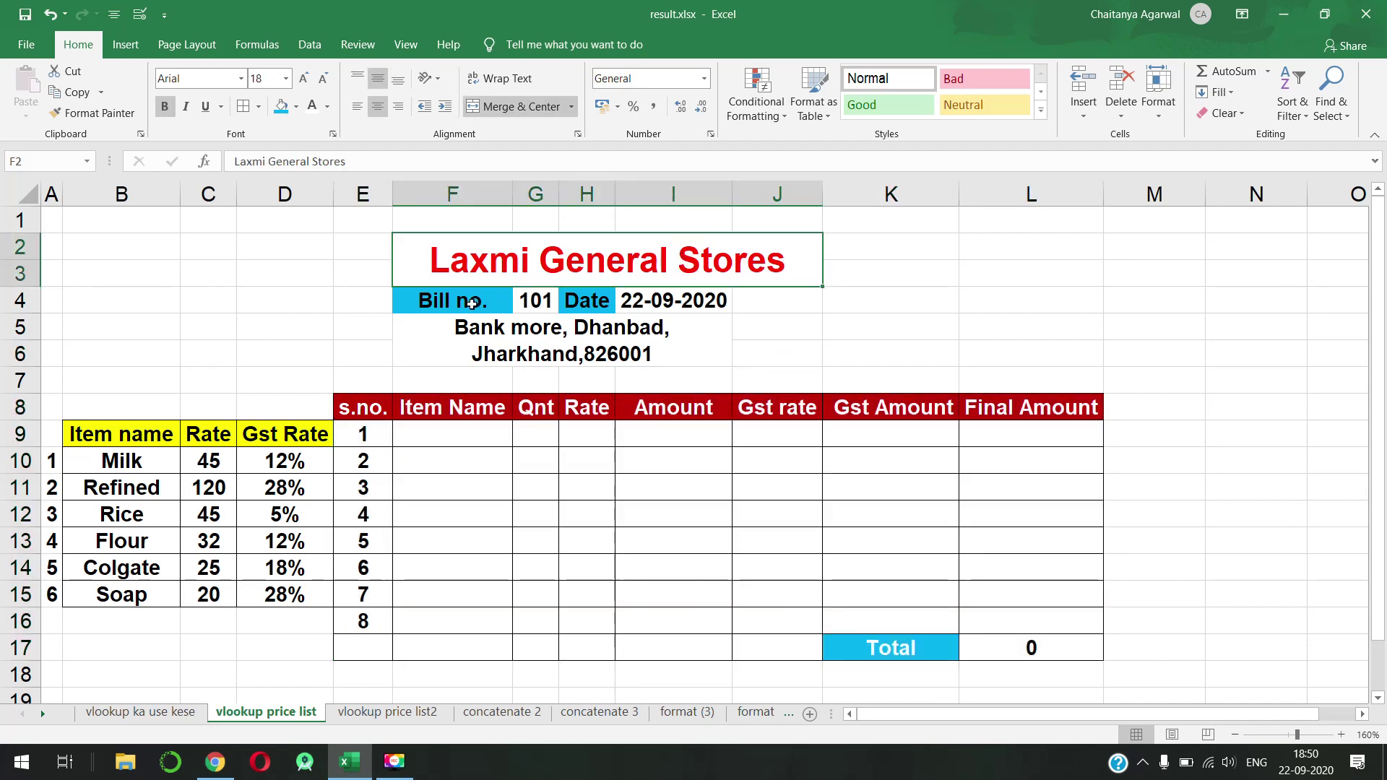
pyautogui.click(473, 303)
pyautogui.click(523, 302)
pyautogui.click(574, 299)
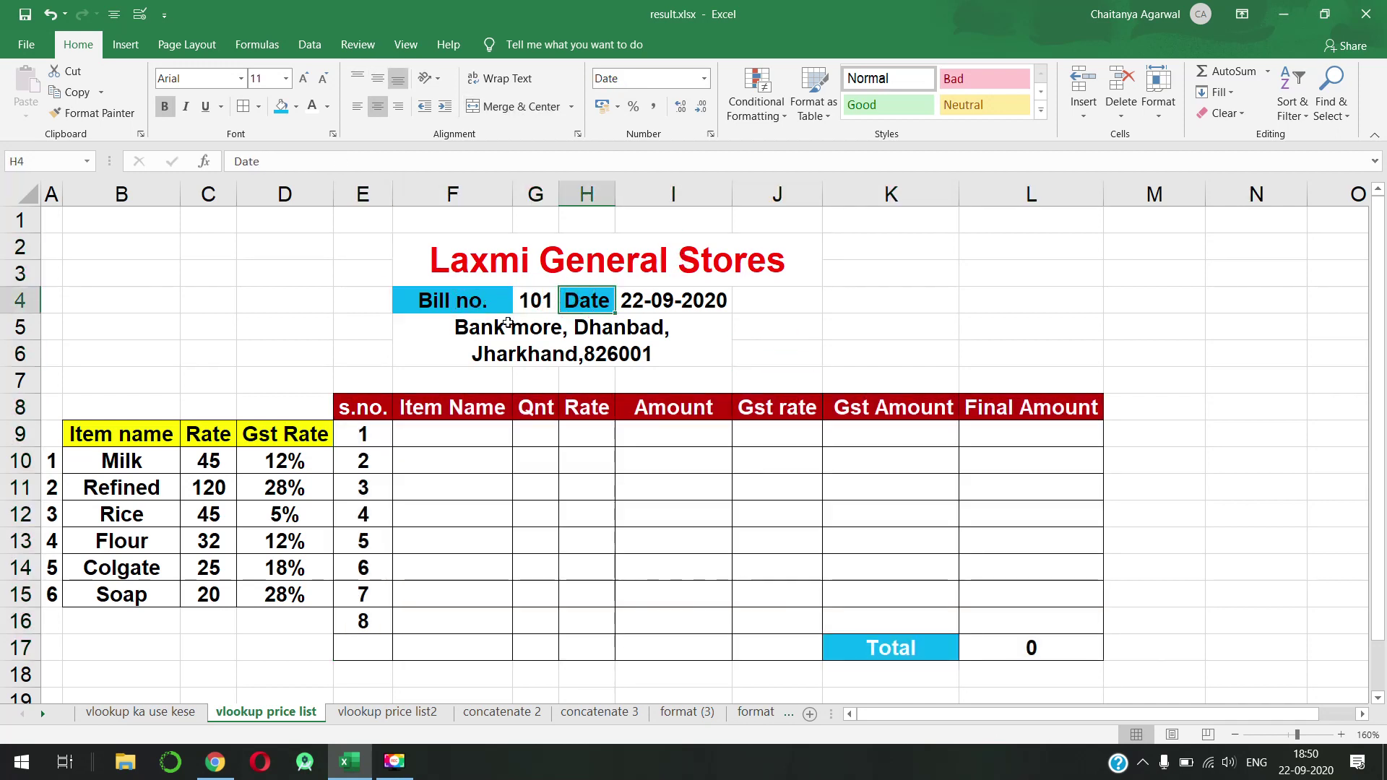
pyautogui.click(508, 323)
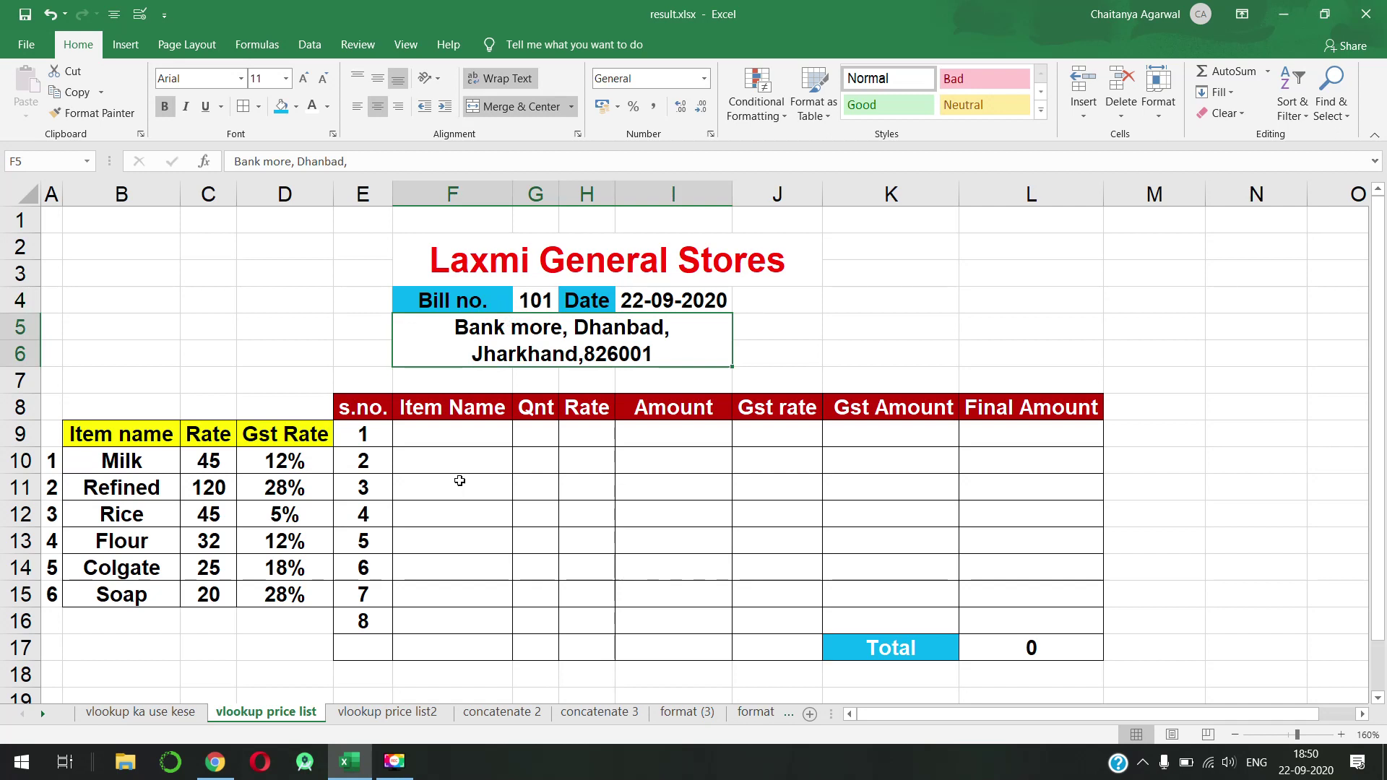
pyautogui.click(449, 435)
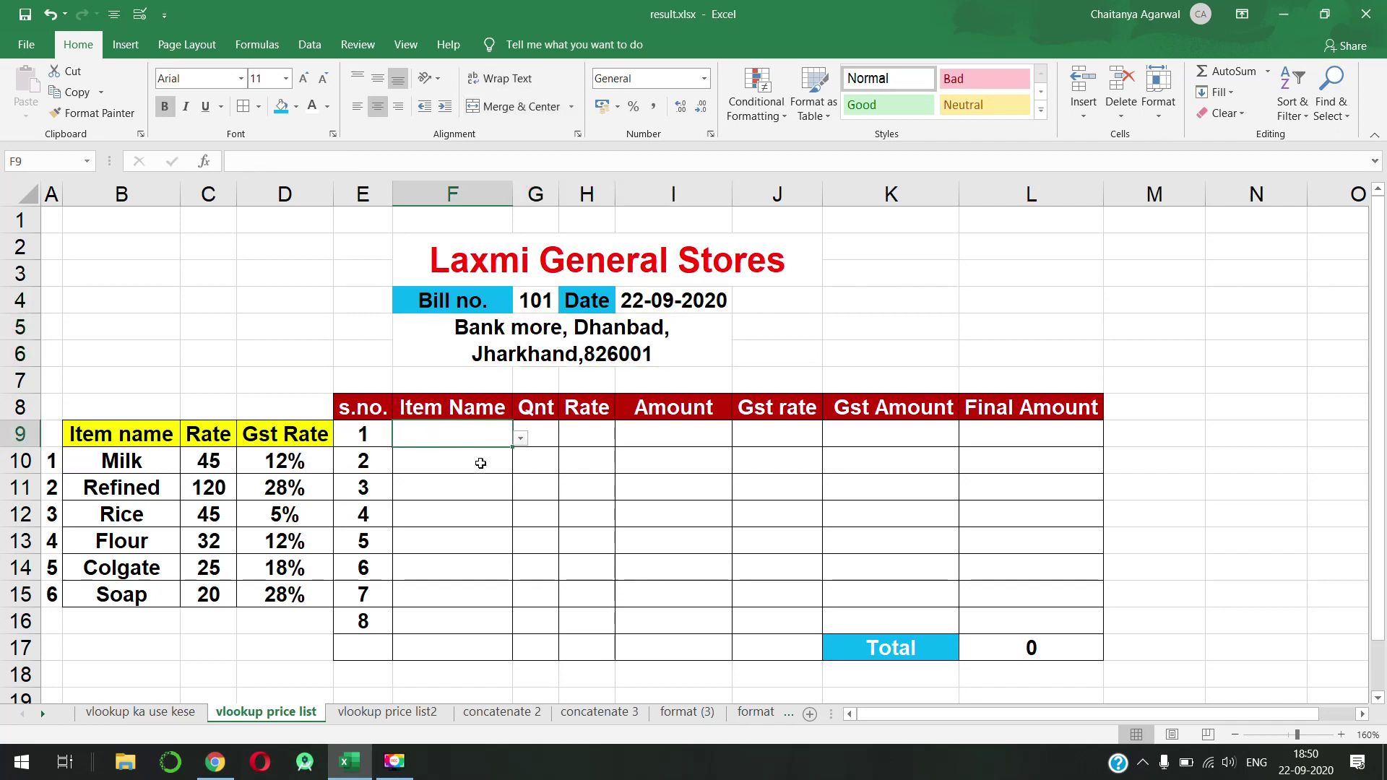
pyautogui.moveTo(108, 462); pyautogui.dragTo(122, 597)
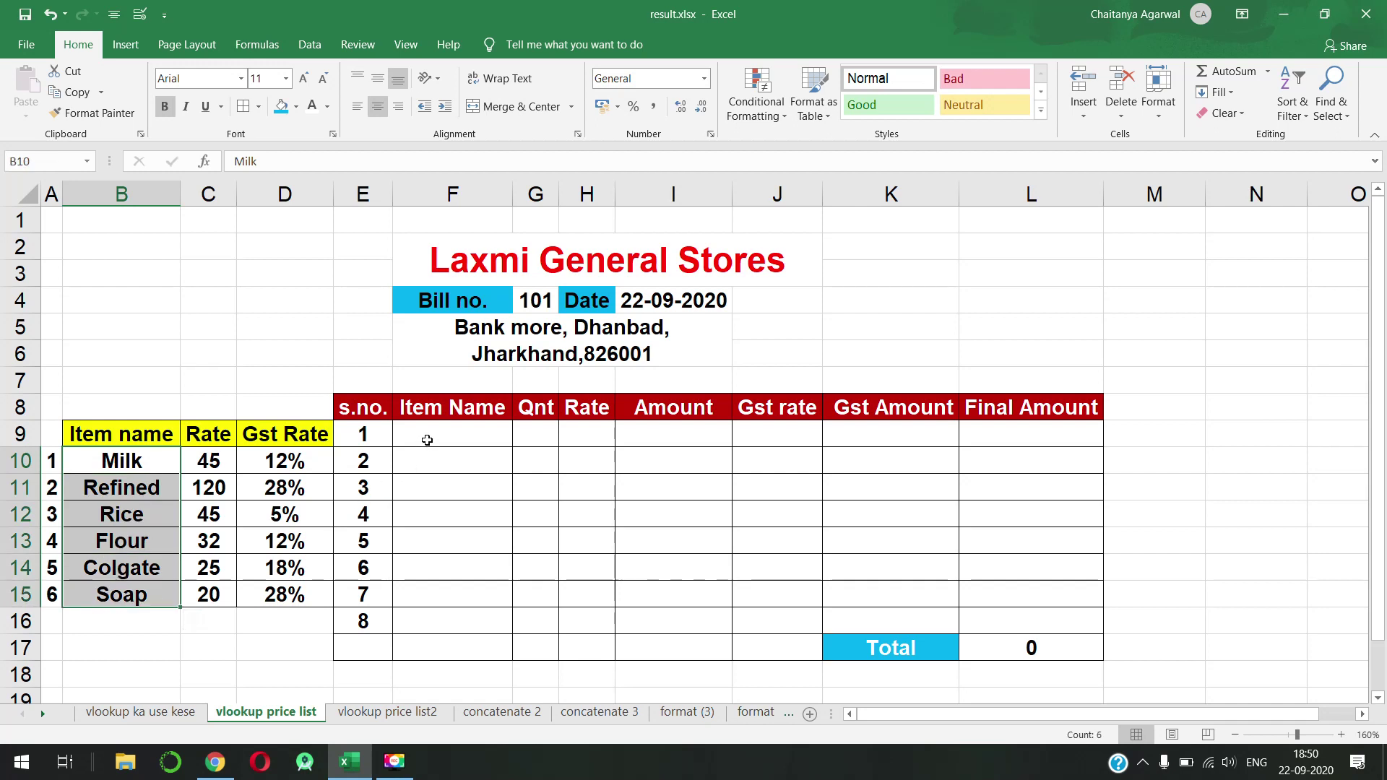
# Step: Choose Refined as the first bill item and compare its rate and GST rate with the price list
pyautogui.click(427, 440)
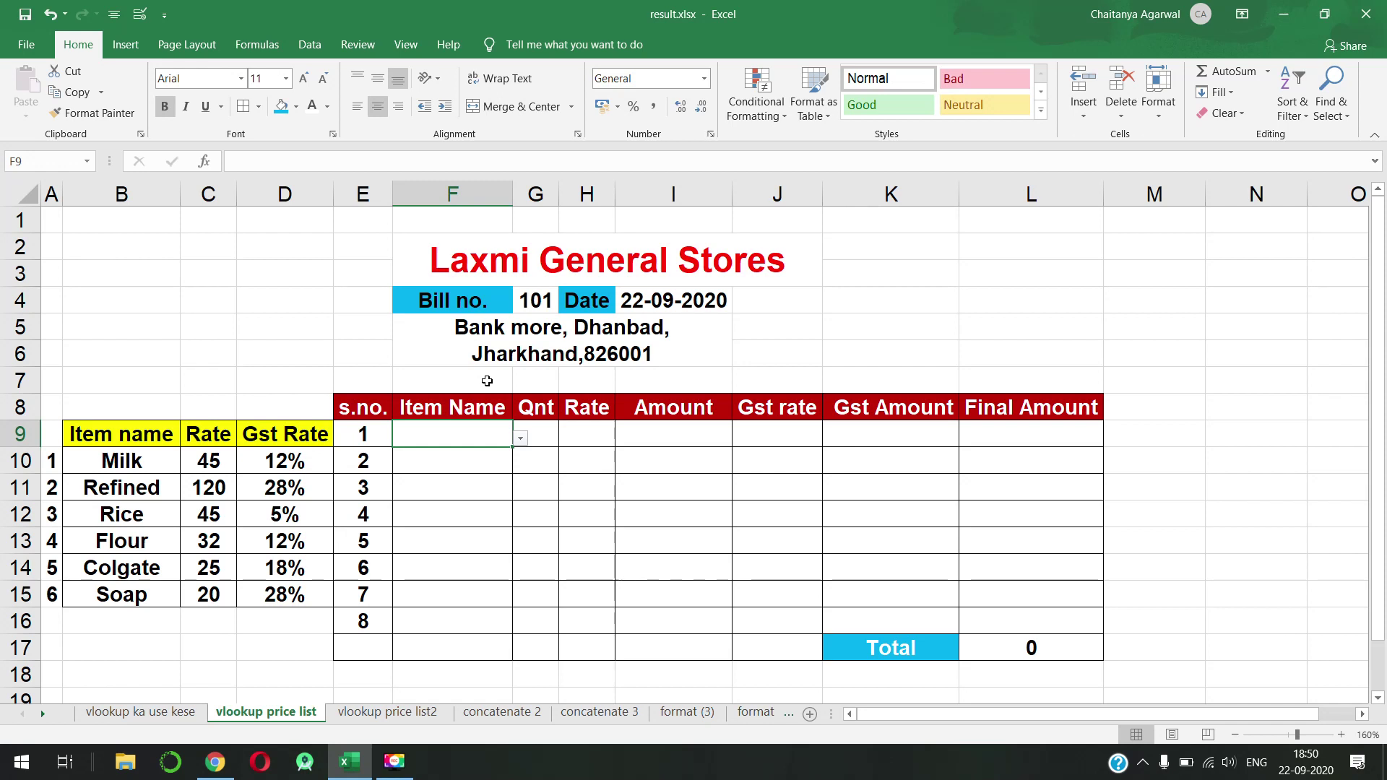
pyautogui.click(521, 438)
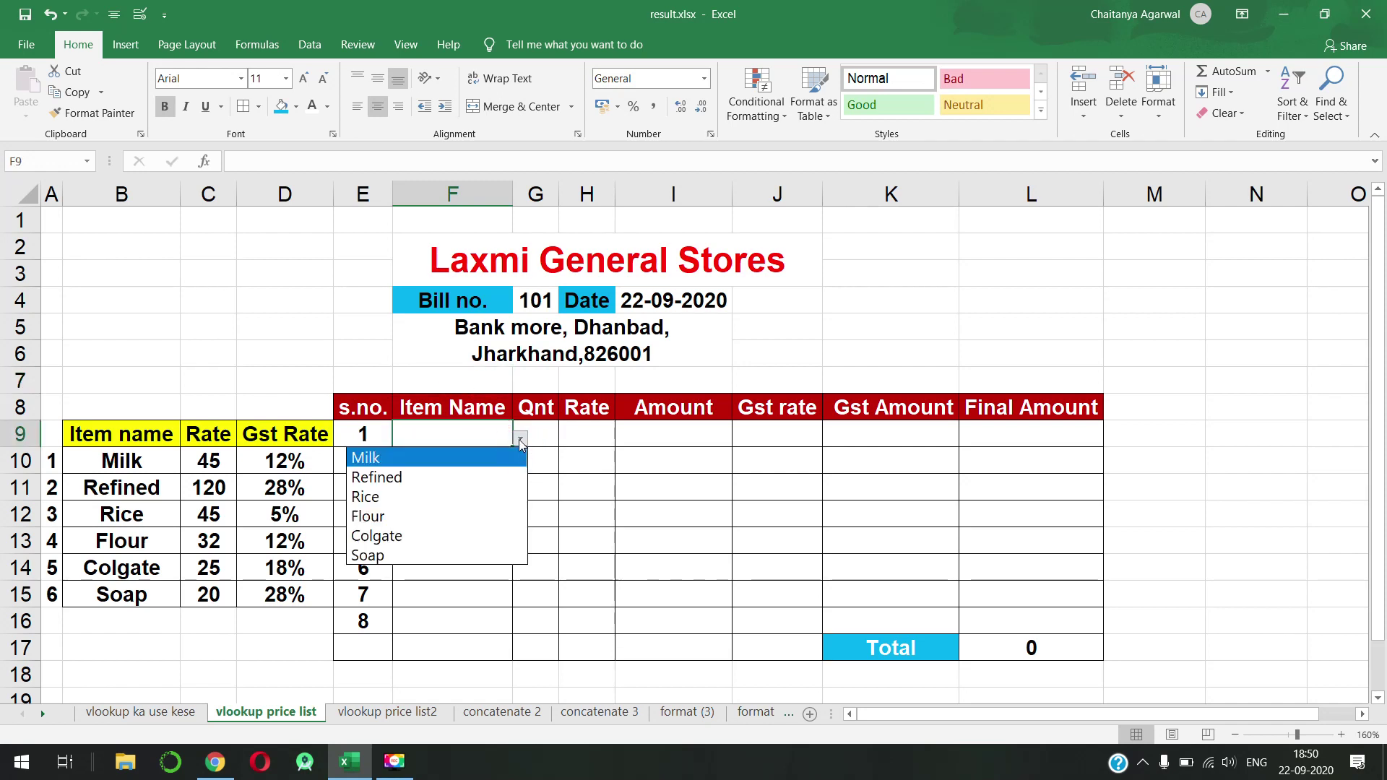
pyautogui.click(506, 477)
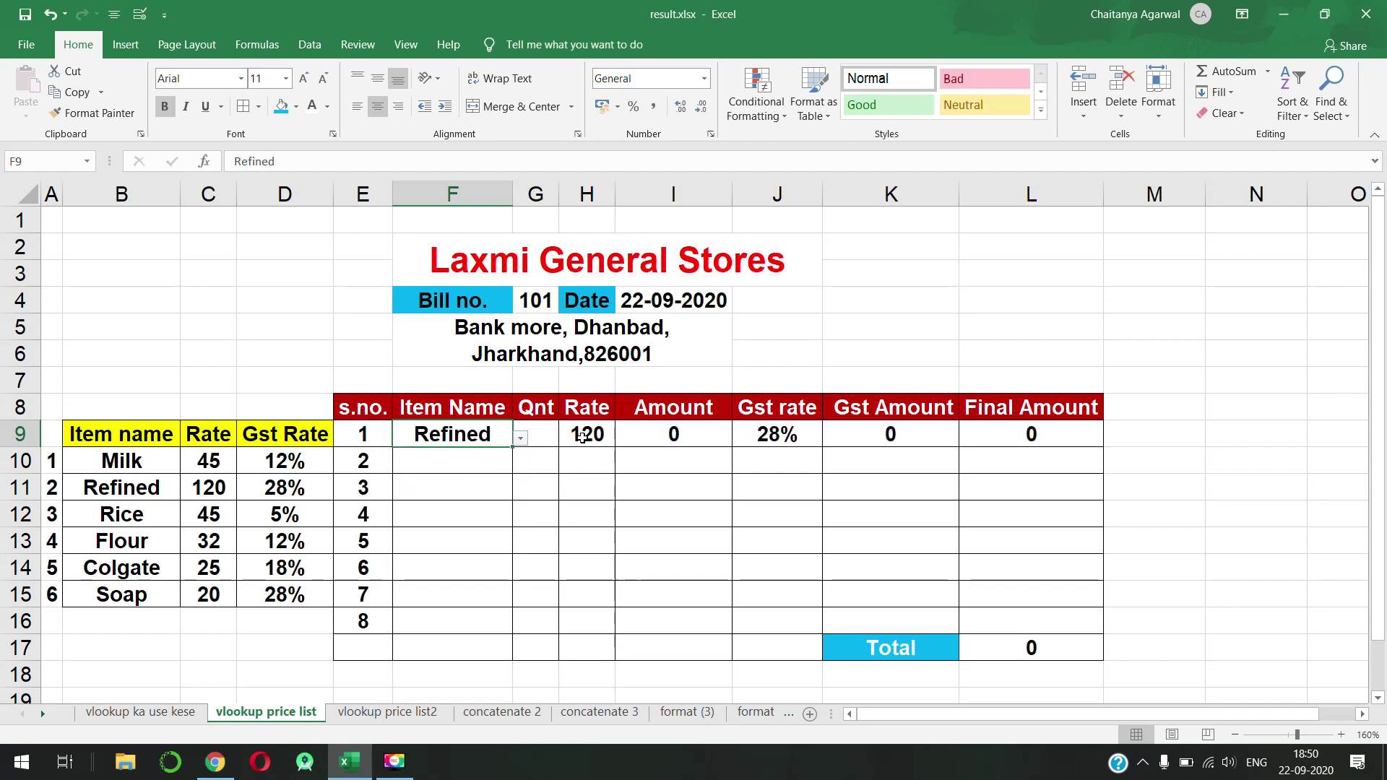
pyautogui.click(582, 438)
pyautogui.click(153, 485)
pyautogui.click(198, 494)
pyautogui.click(285, 489)
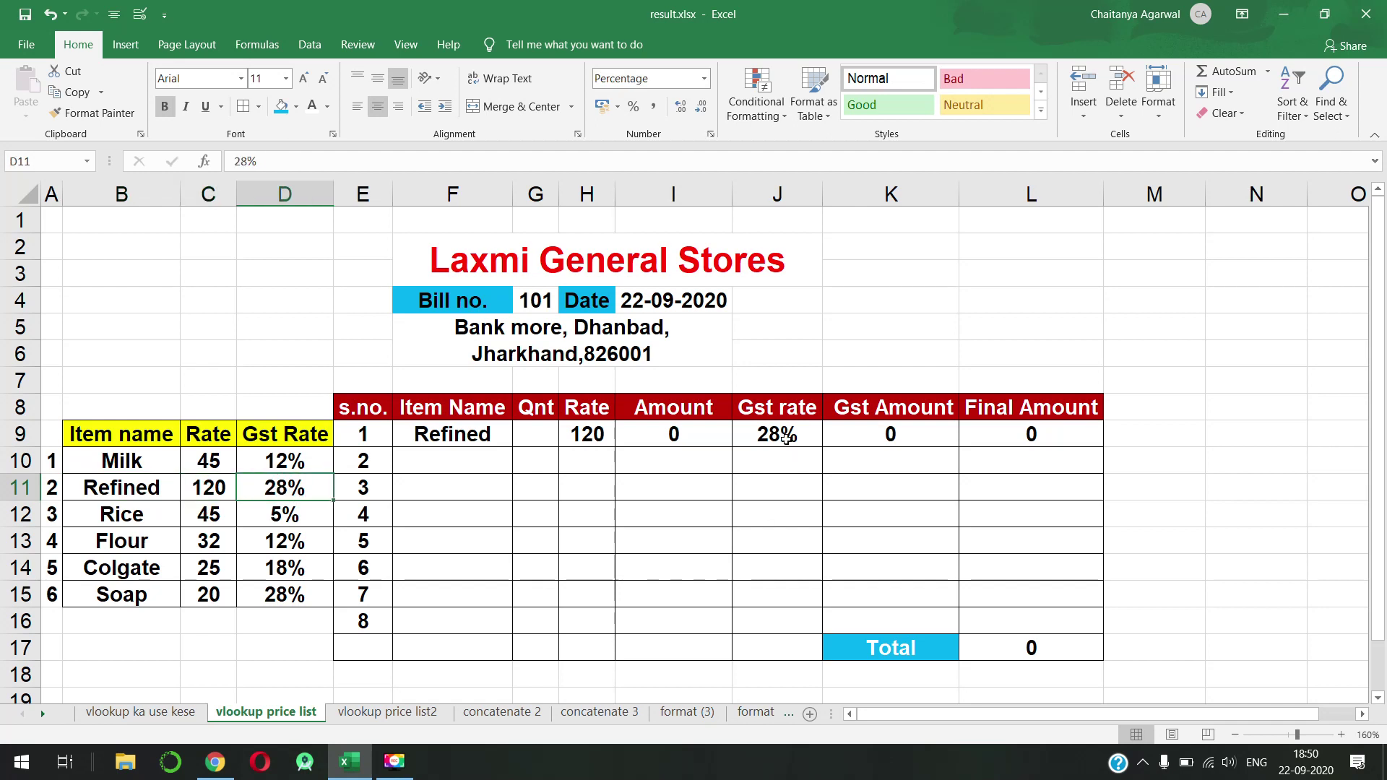
pyautogui.click(786, 439)
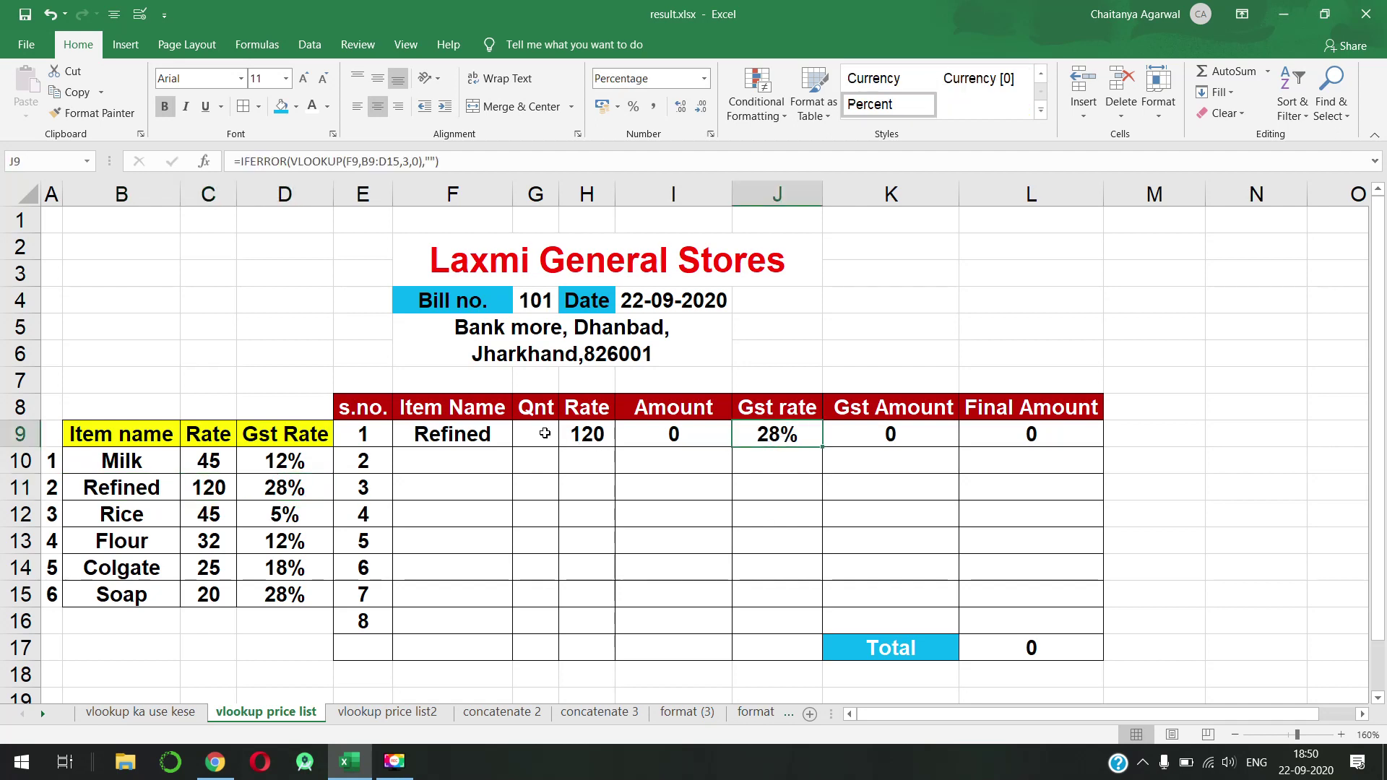
# Step: Set the quantity of the first bill item to 12 and review the total and the whole bill
pyautogui.click(545, 434)
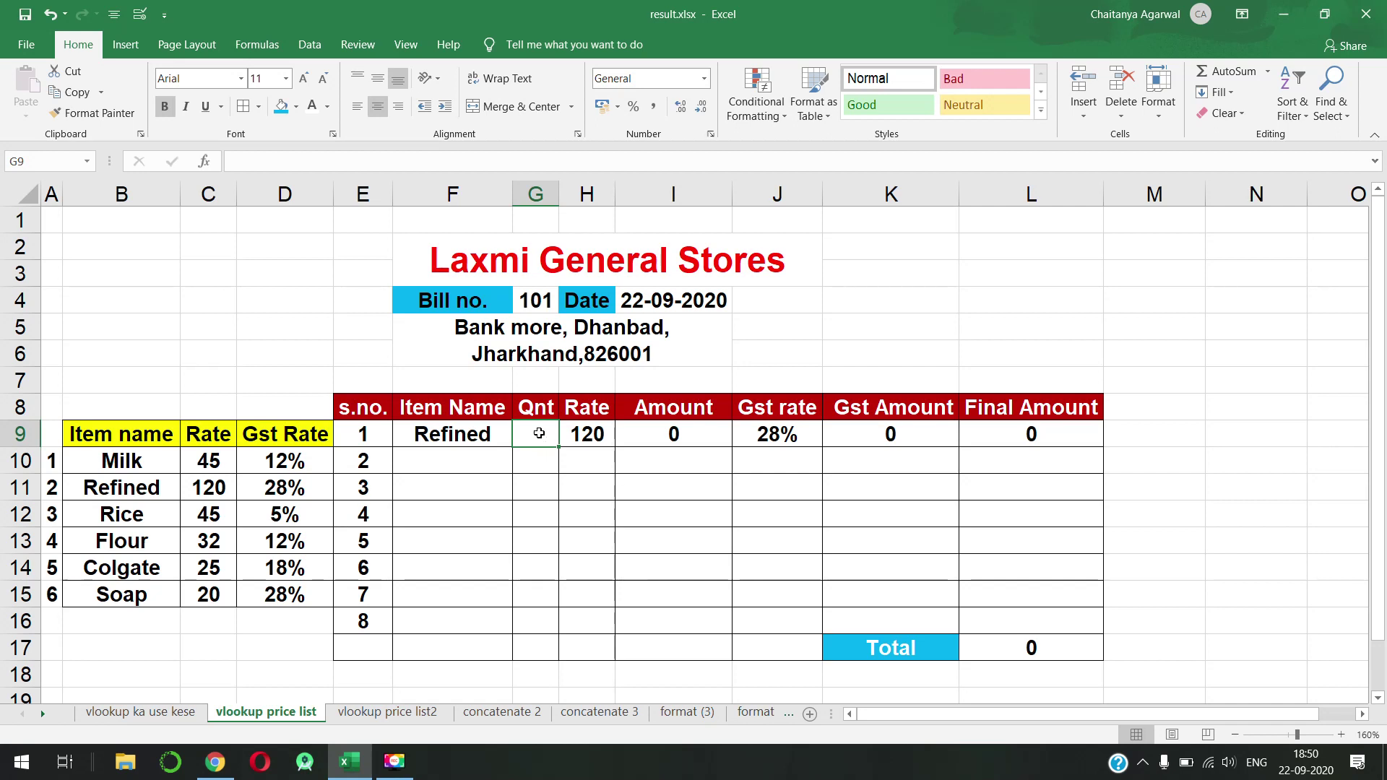
pyautogui.write('12')
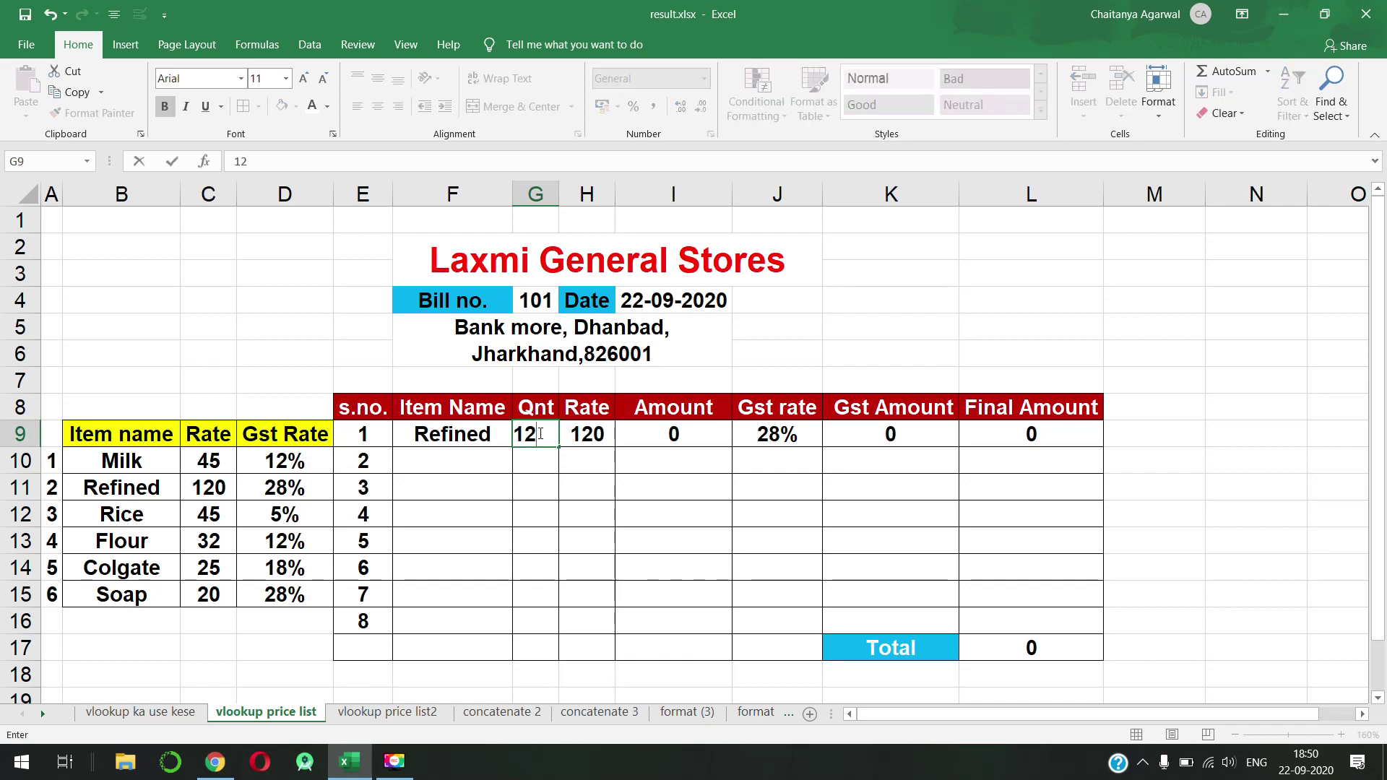
pyautogui.press('Return')
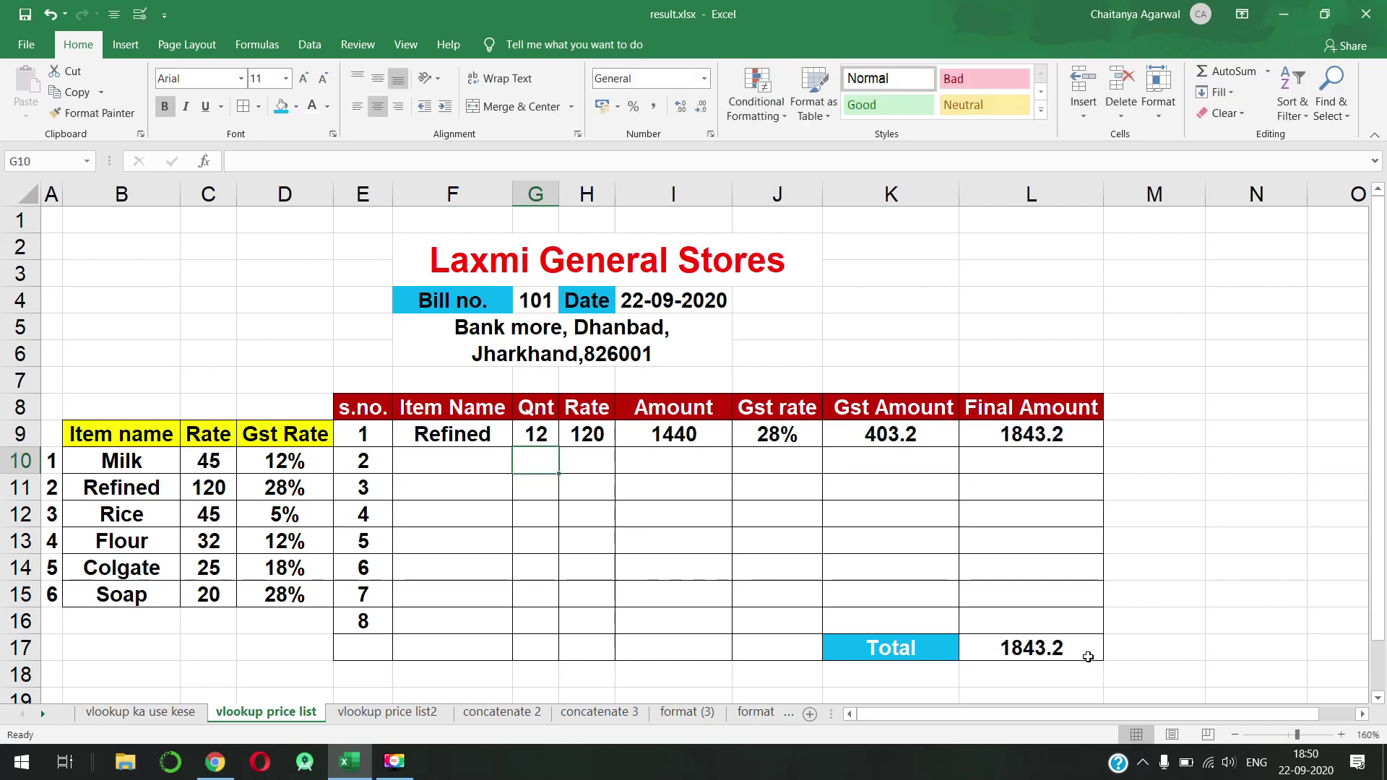
pyautogui.click(1085, 652)
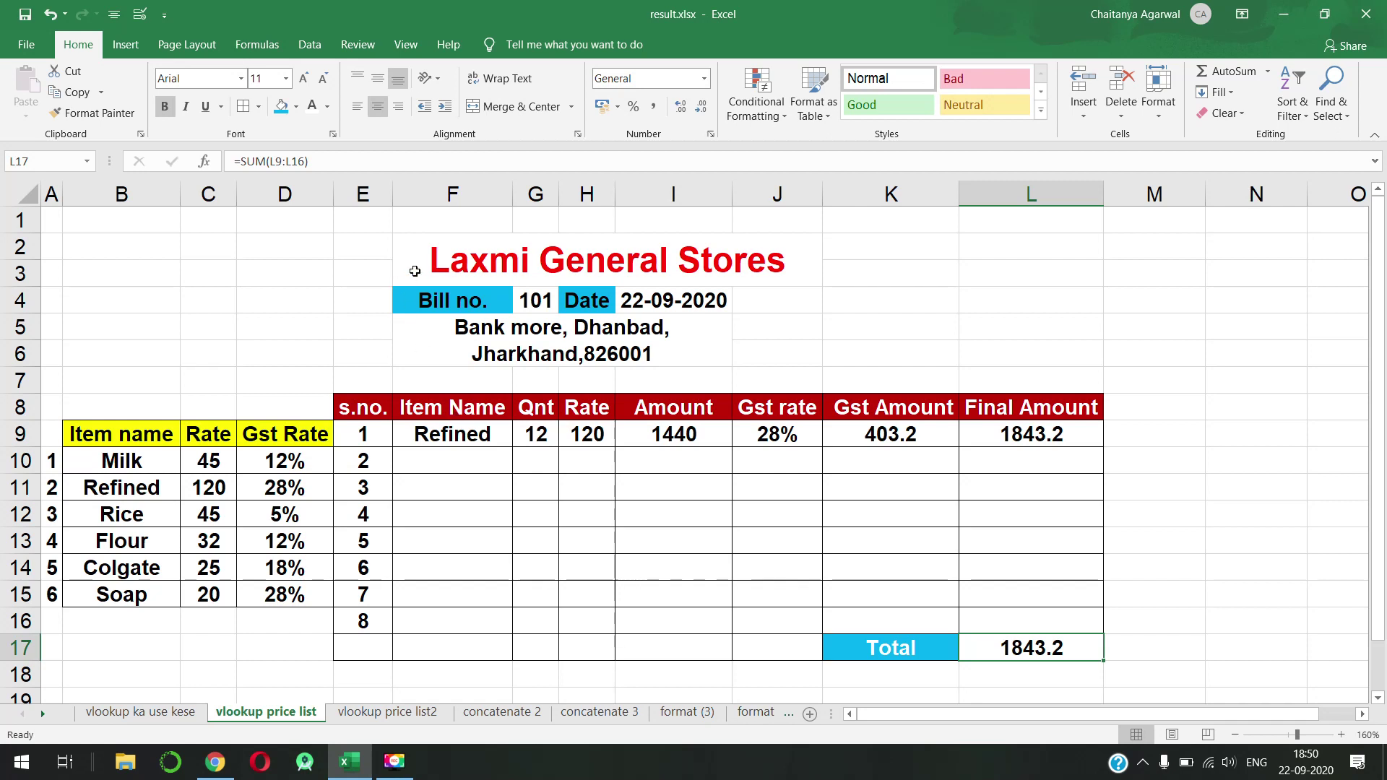
pyautogui.moveTo(371, 256)
pyautogui.mouseDown()
pyautogui.moveTo(1006, 501)
pyautogui.moveTo(1091, 607)
pyautogui.moveTo(1095, 641)
pyautogui.mouseUp()
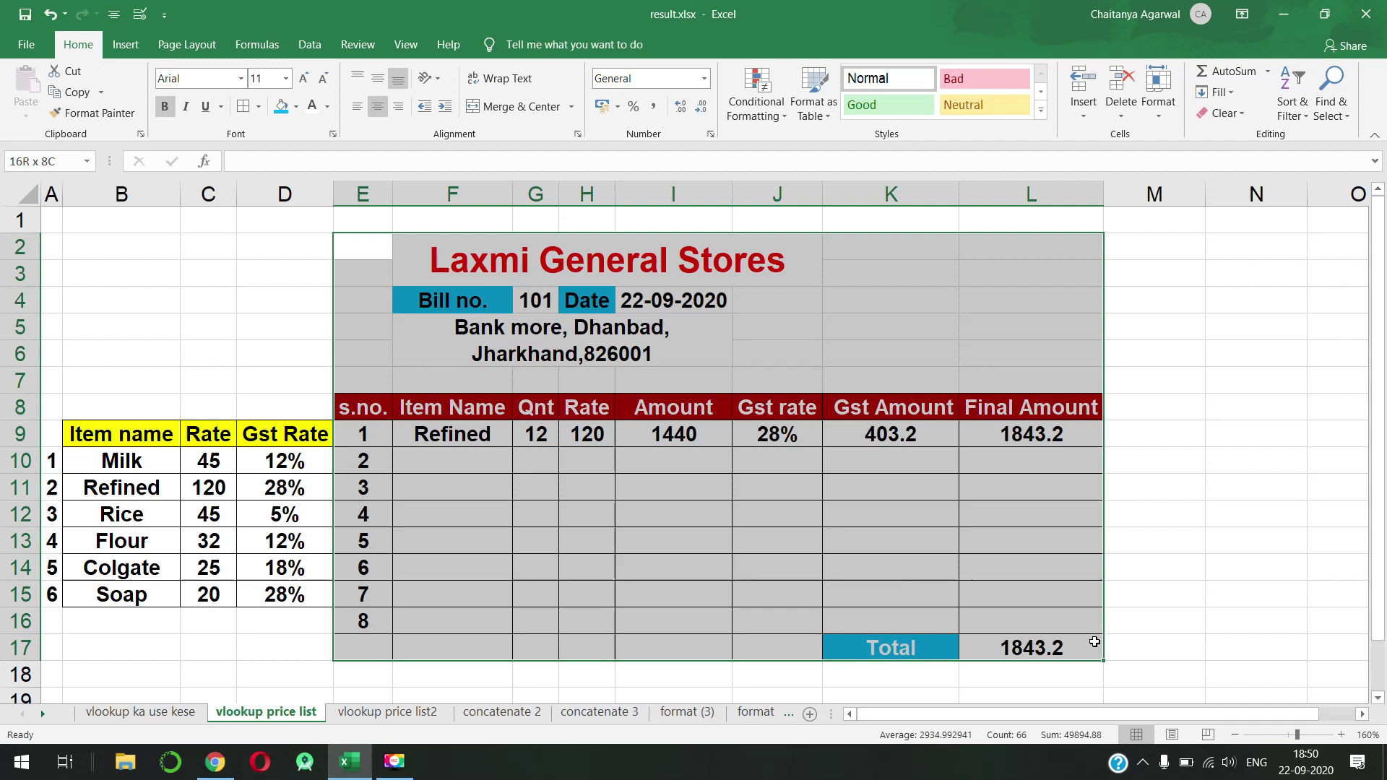
pyautogui.click(1179, 406)
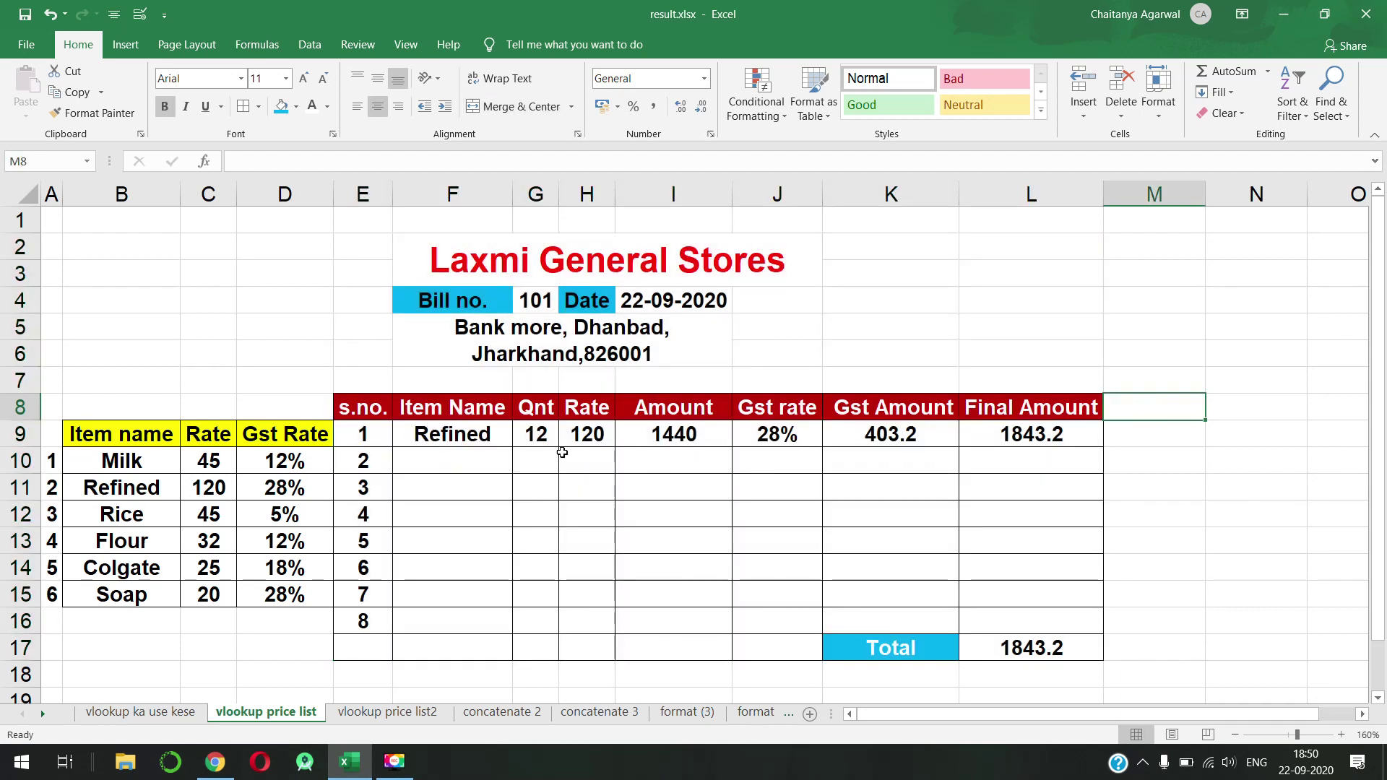
# Step: Add Colgate as the second bill item with quantity 6, and check its rate, GST rate and the bill total
pyautogui.click(492, 455)
pyautogui.click(521, 467)
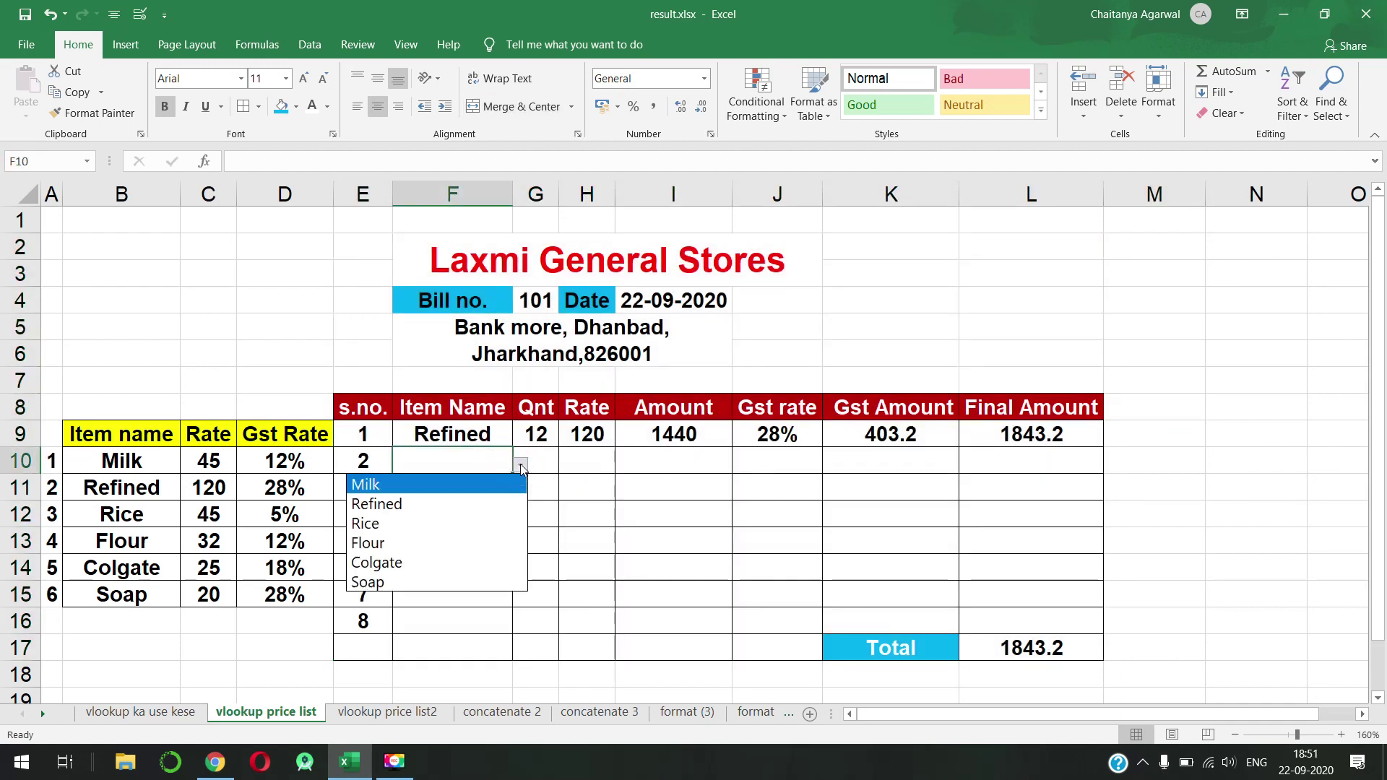
pyautogui.click(477, 567)
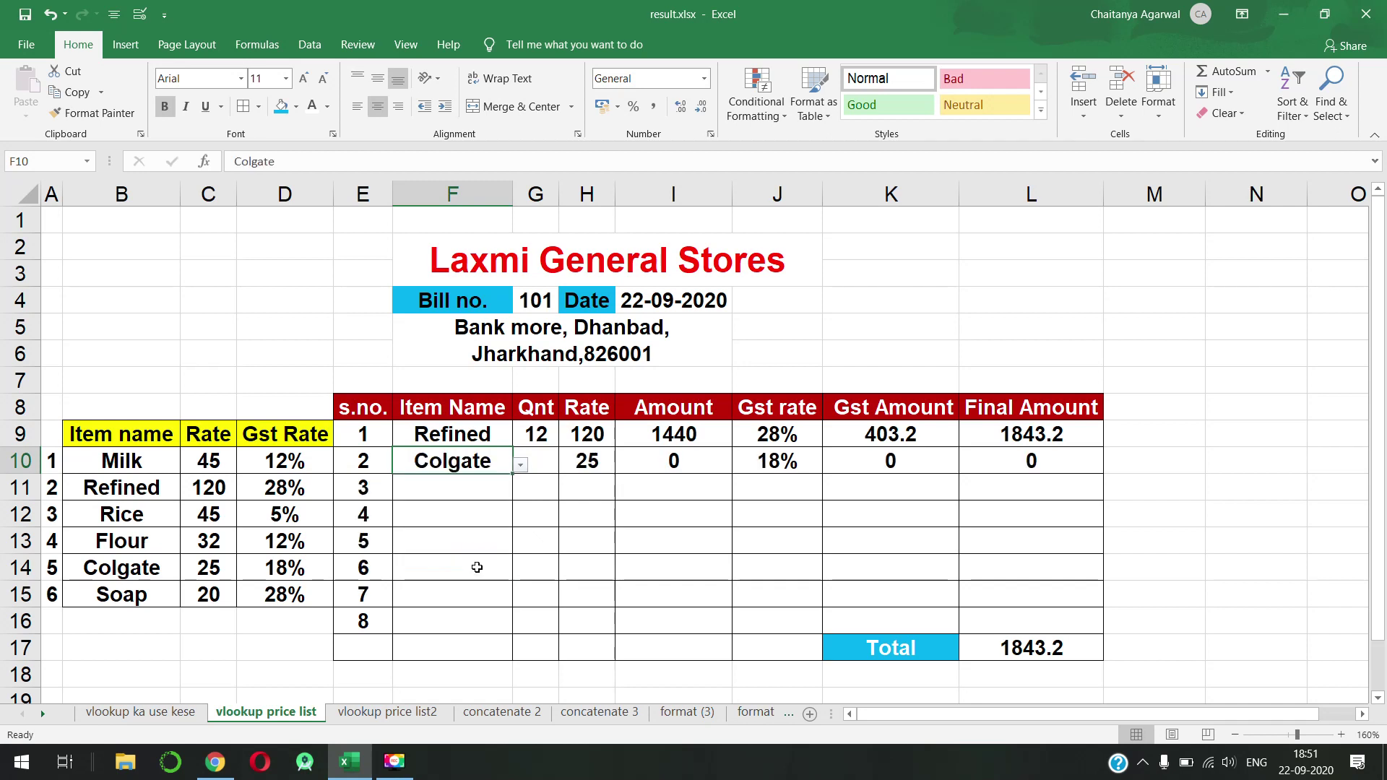
pyautogui.click(547, 461)
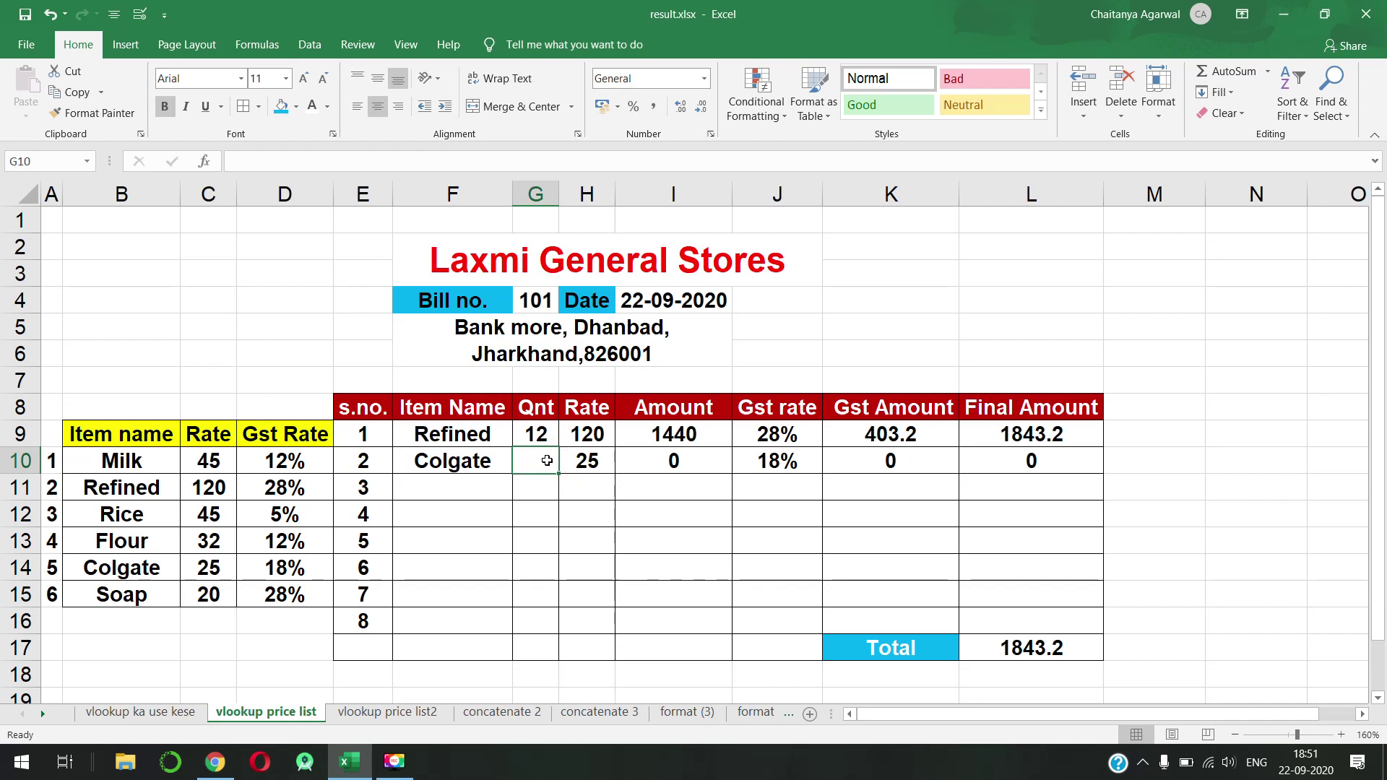
pyautogui.write('6')
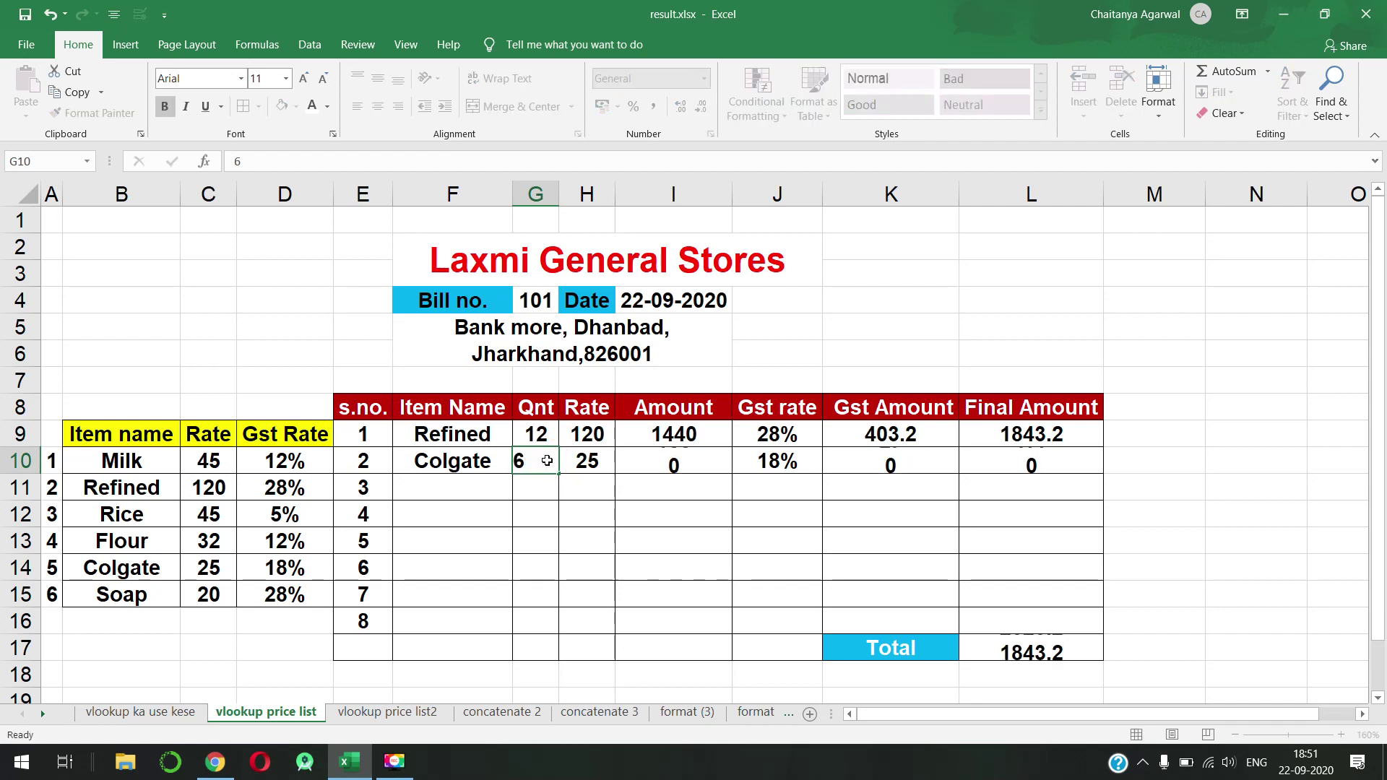
pyautogui.press('Return')
pyautogui.click(584, 463)
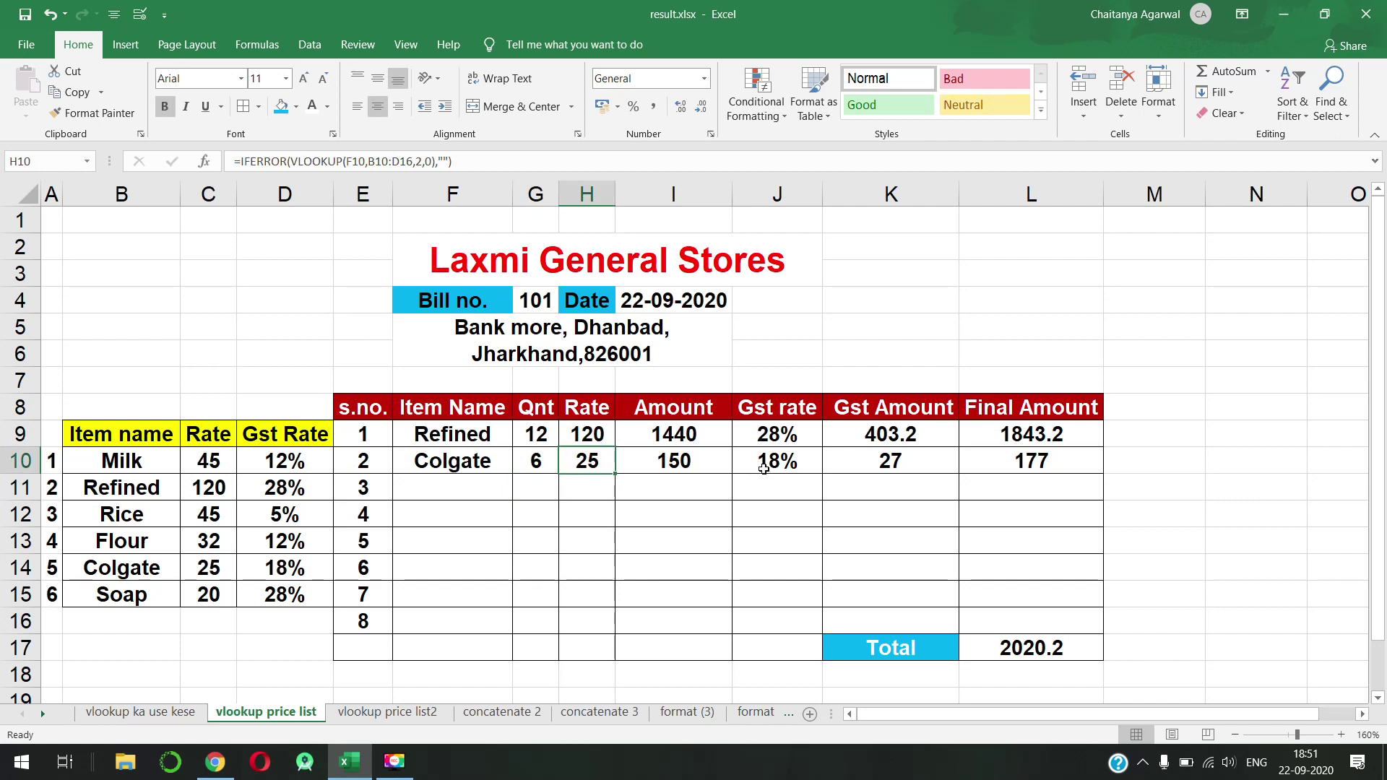
pyautogui.click(764, 469)
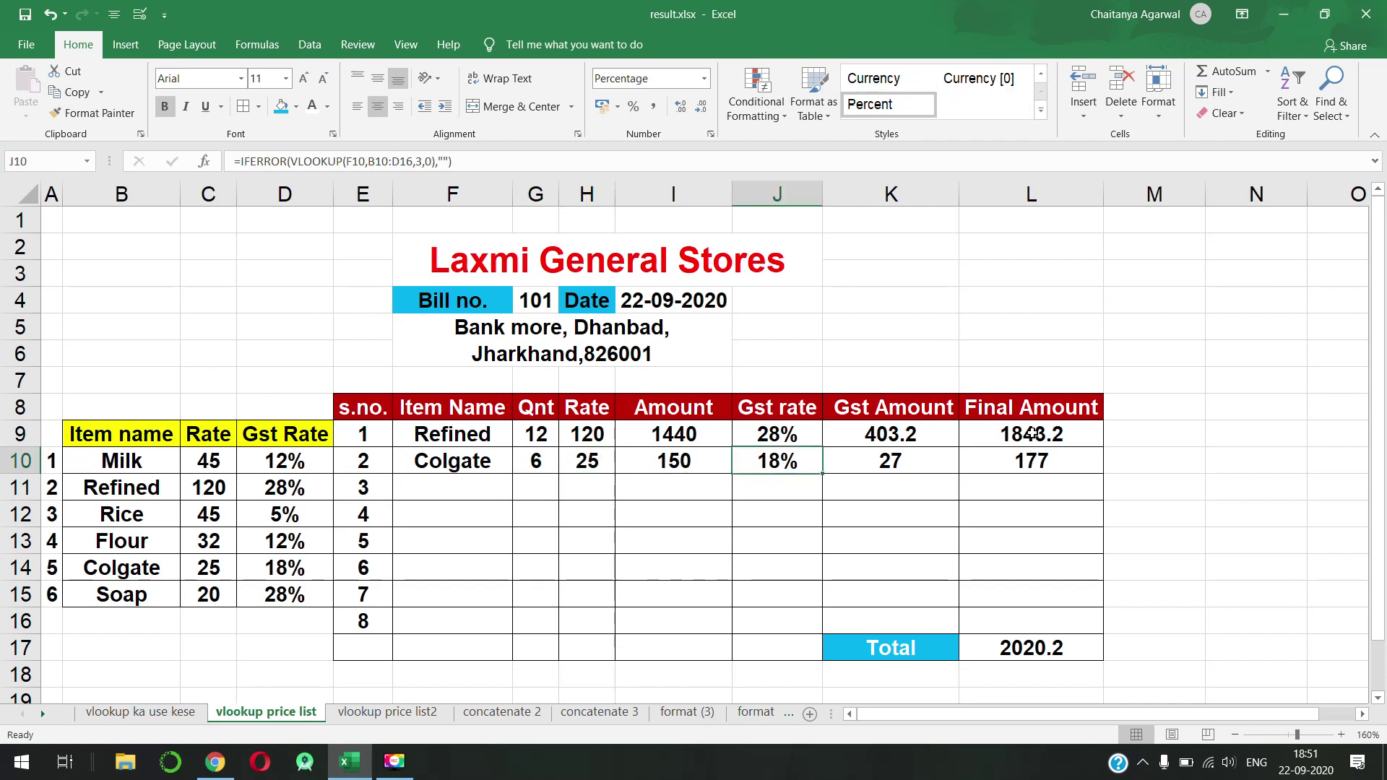
pyautogui.click(1033, 435)
pyautogui.click(1033, 643)
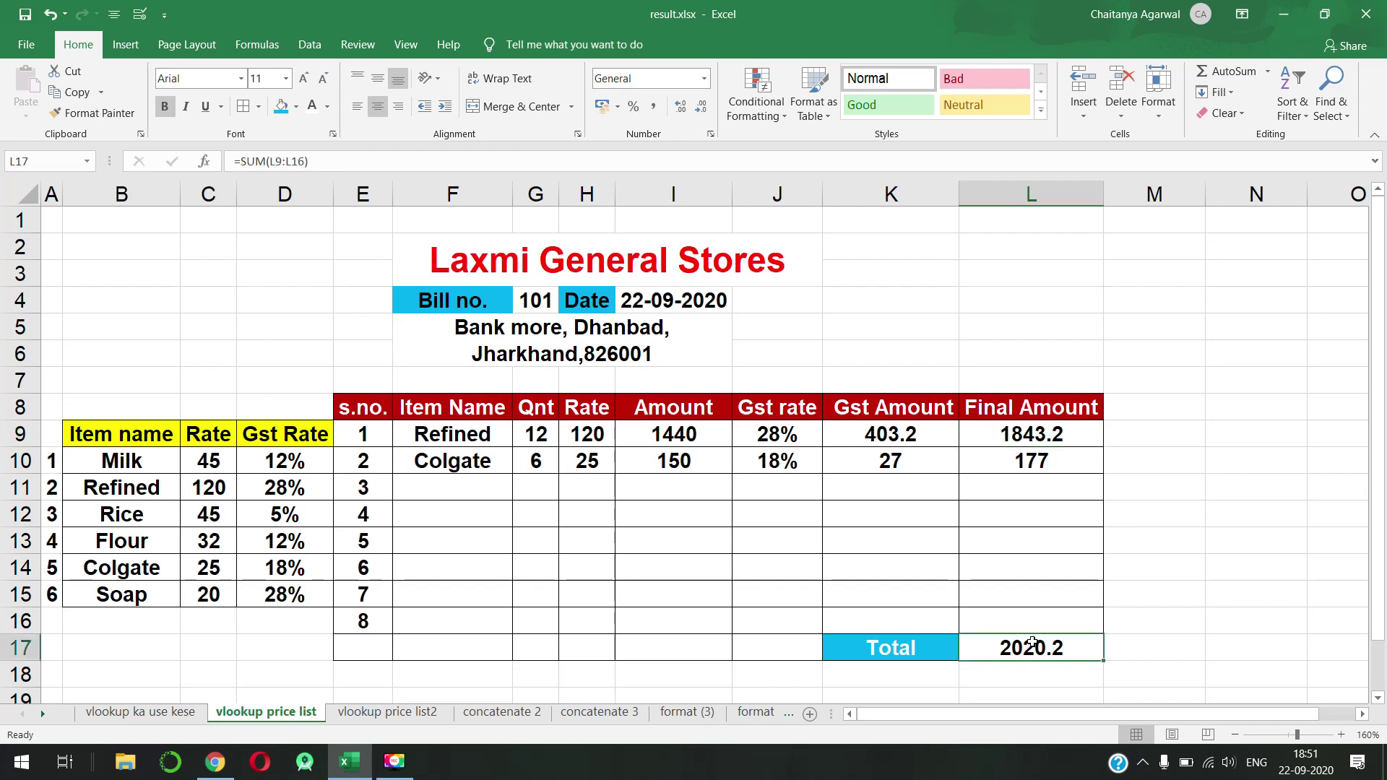
# Step: Add Flour as the third bill item with quantity 10 and check the bill total
pyautogui.click(493, 487)
pyautogui.click(520, 492)
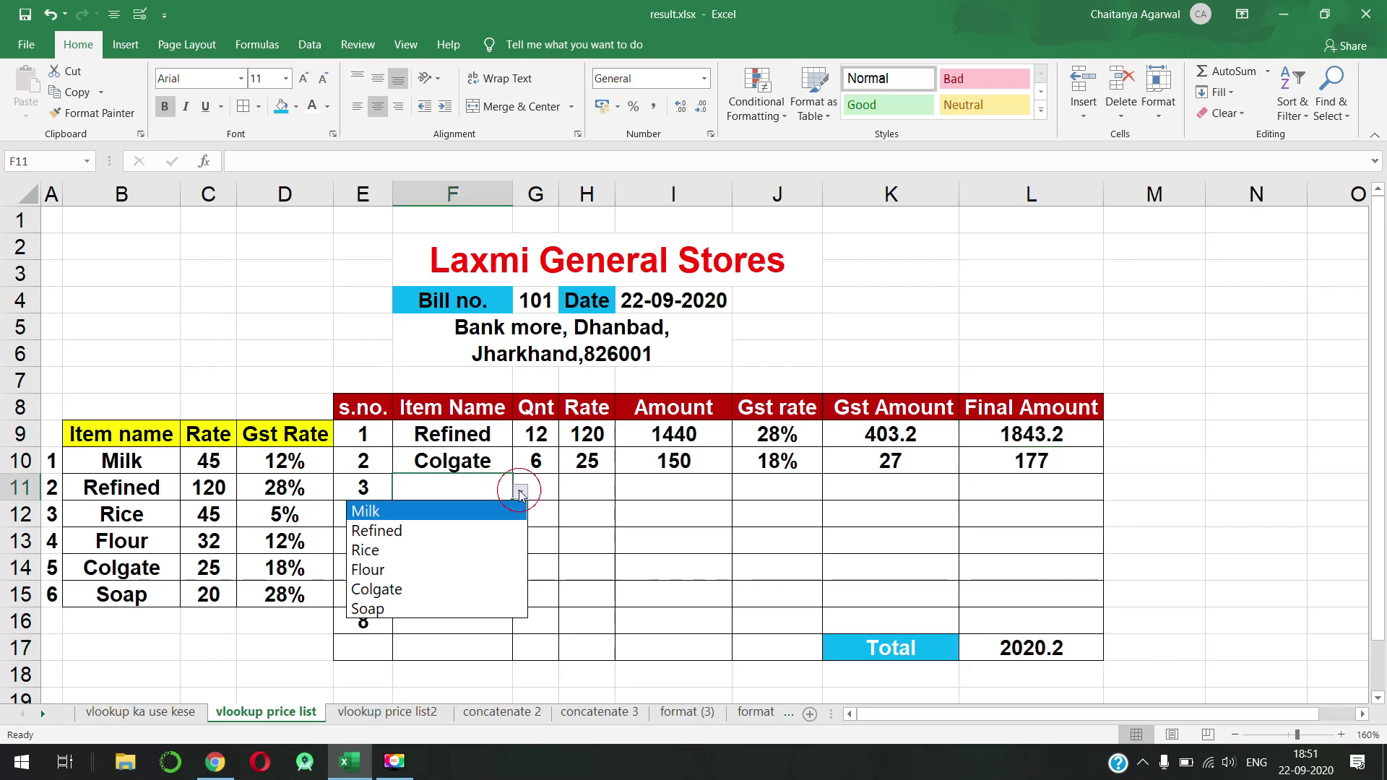
pyautogui.click(487, 570)
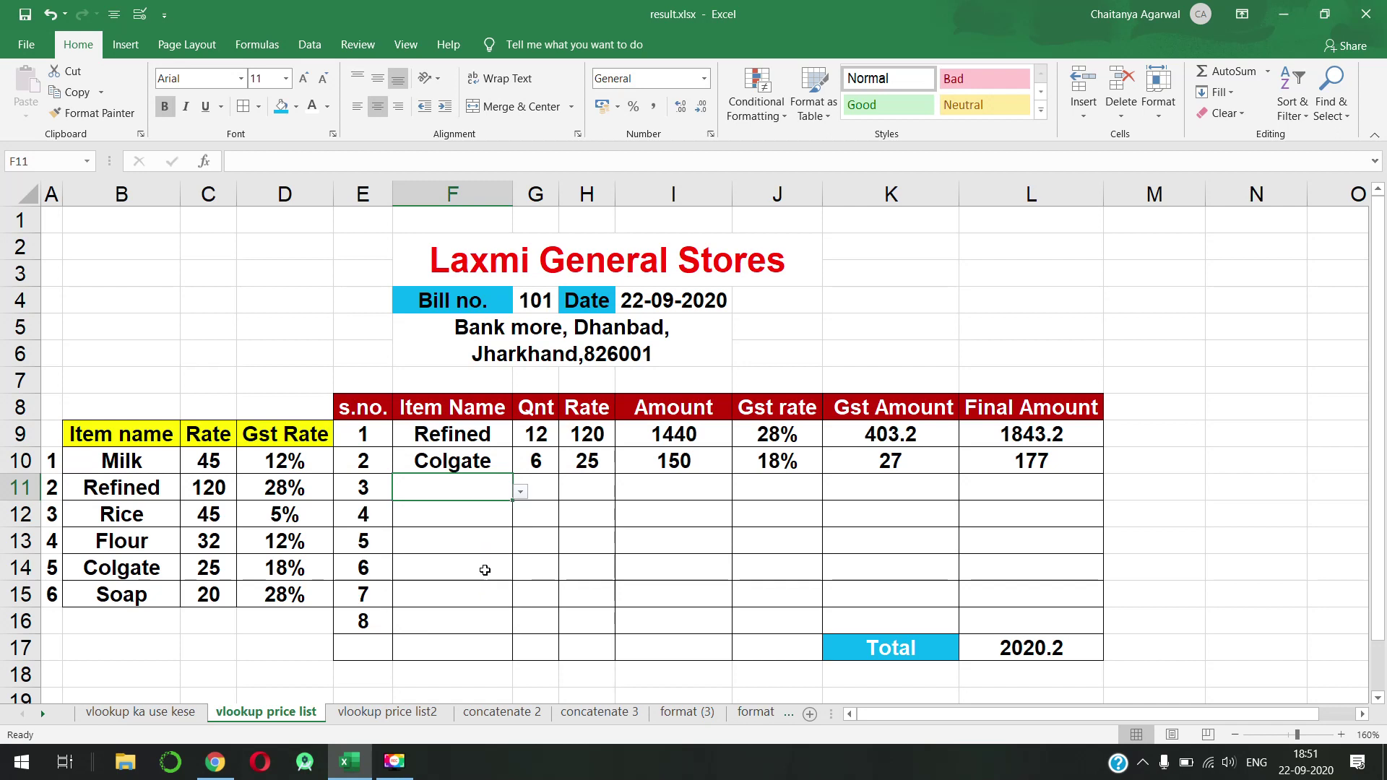
pyautogui.click(551, 491)
pyautogui.write('10')
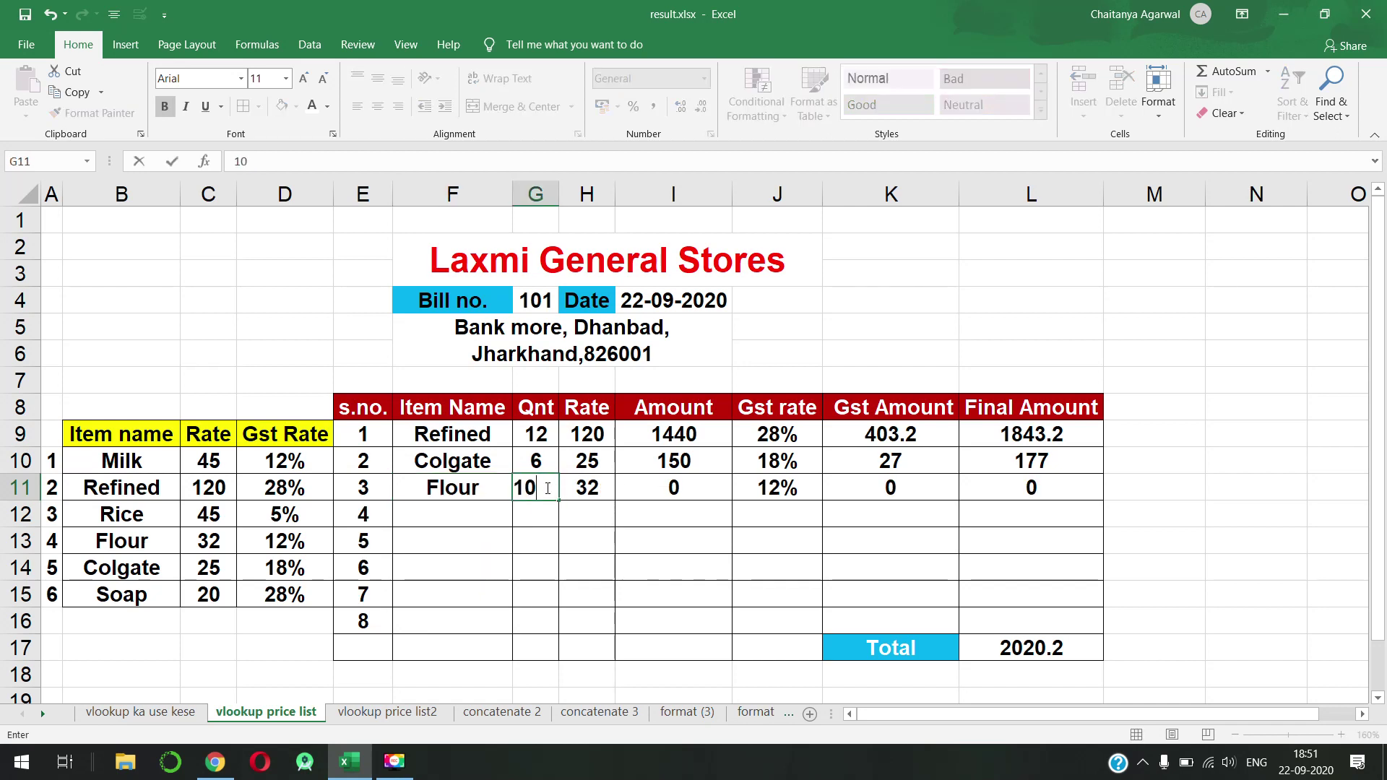
pyautogui.press('Return')
pyautogui.click(1005, 647)
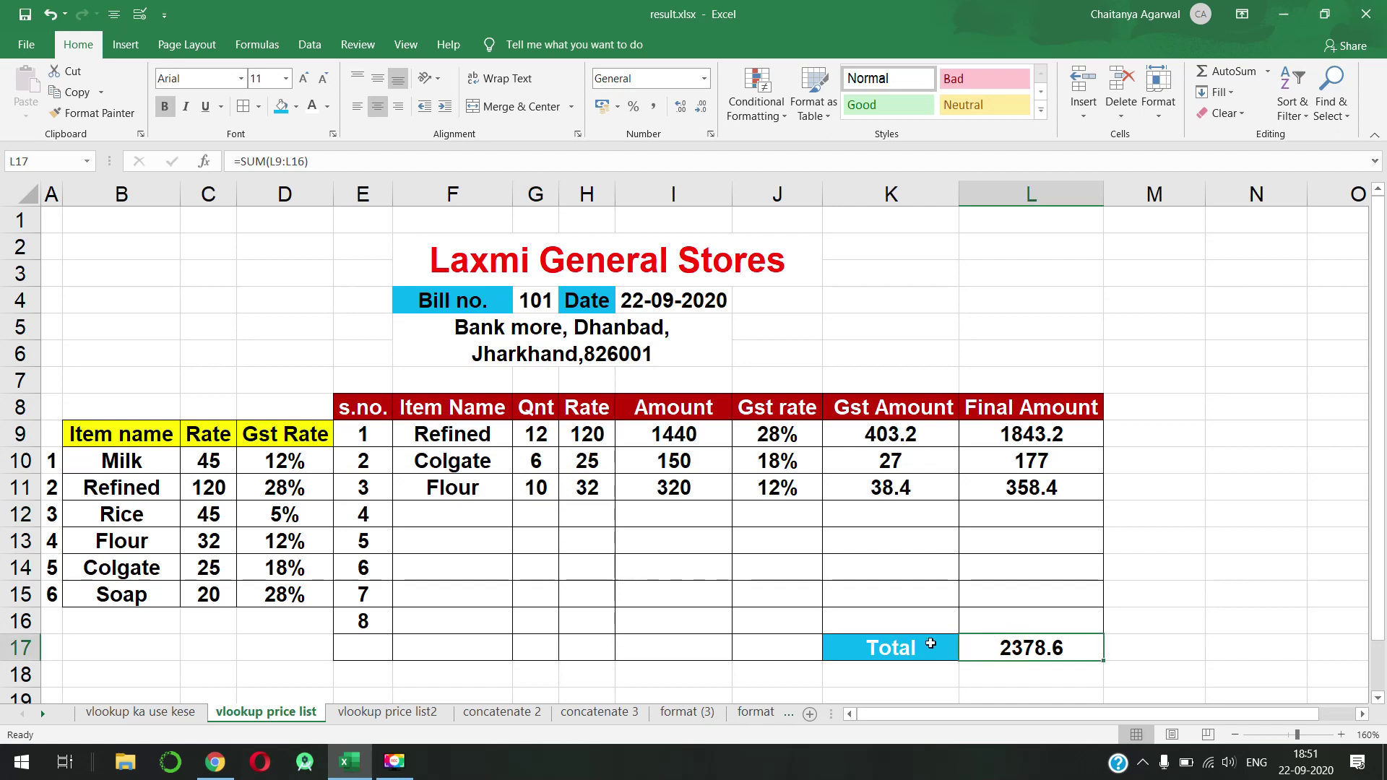
# Step: Add Soap as the fourth bill item with quantity 3 and check the bill total
pyautogui.click(470, 513)
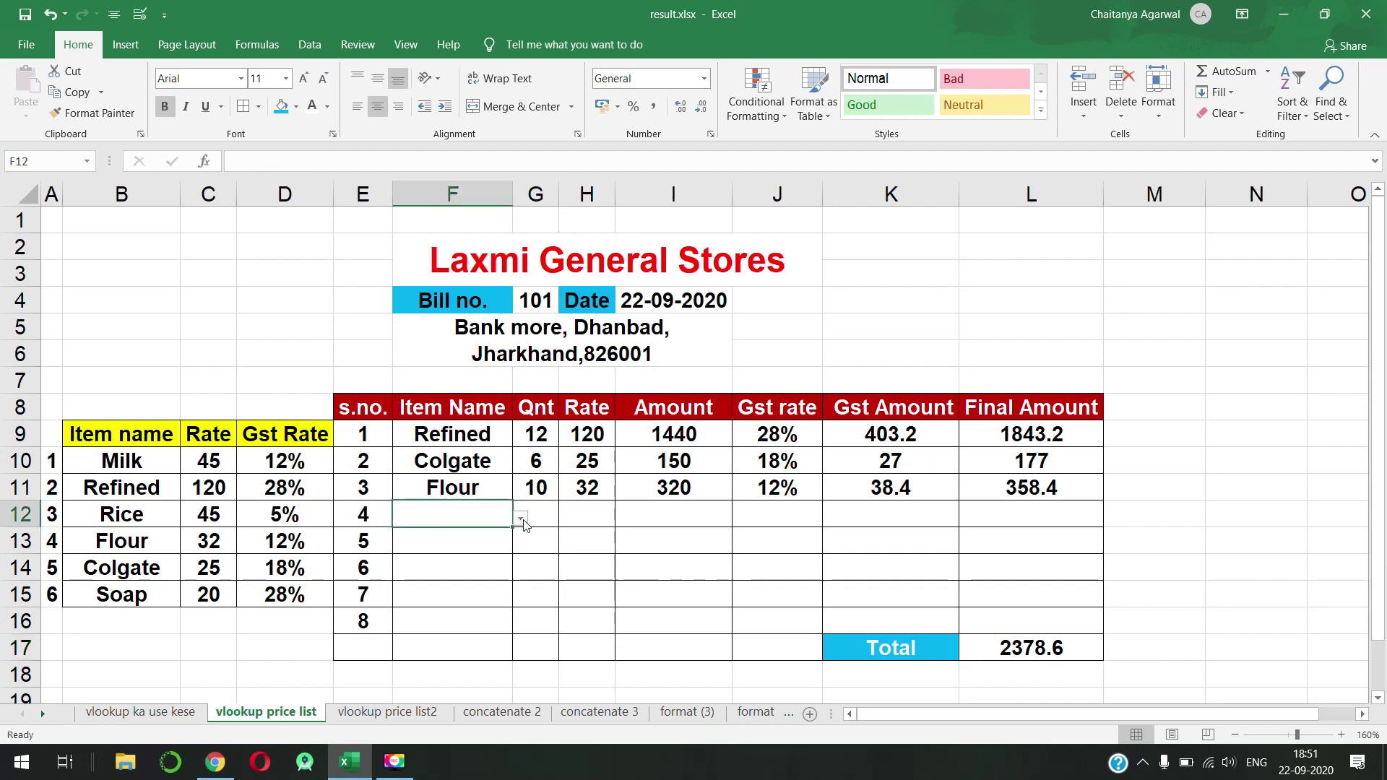
pyautogui.click(521, 518)
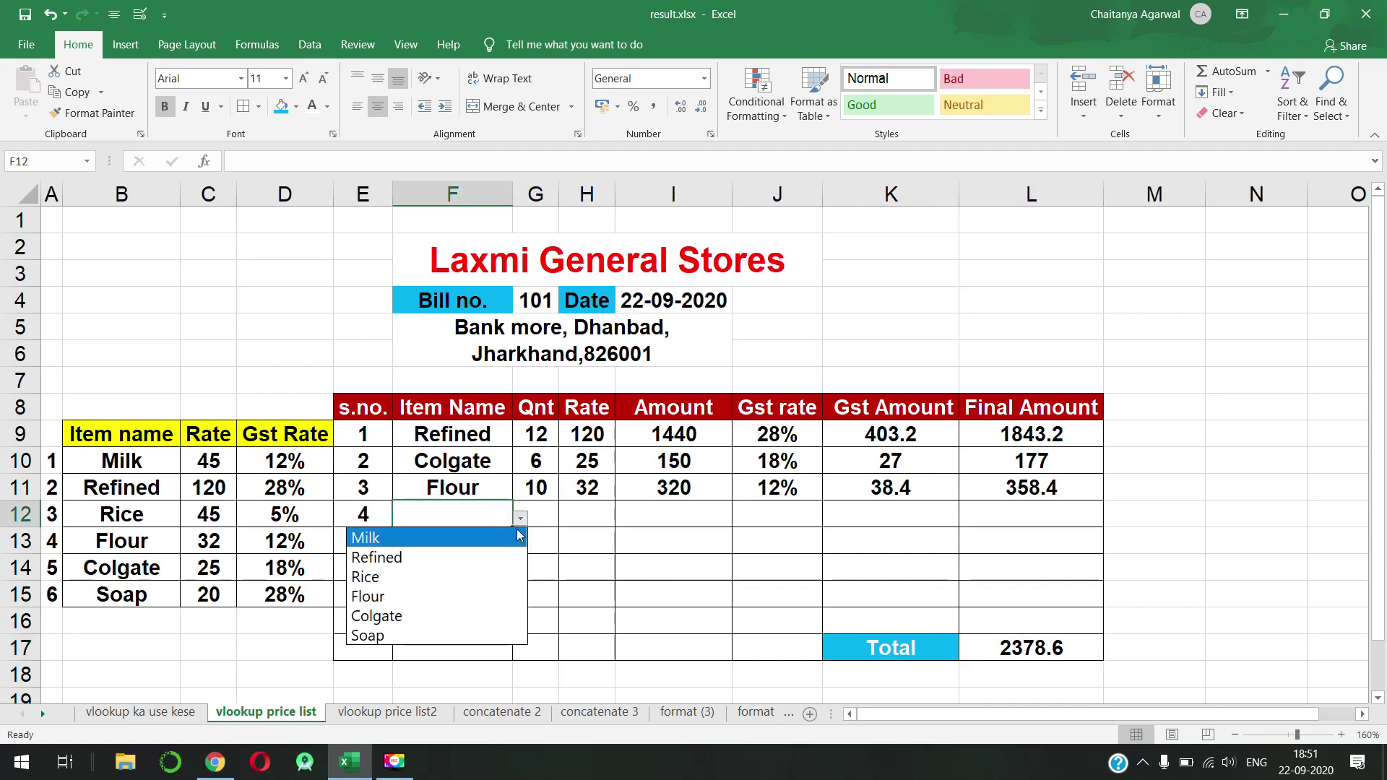
pyautogui.click(491, 639)
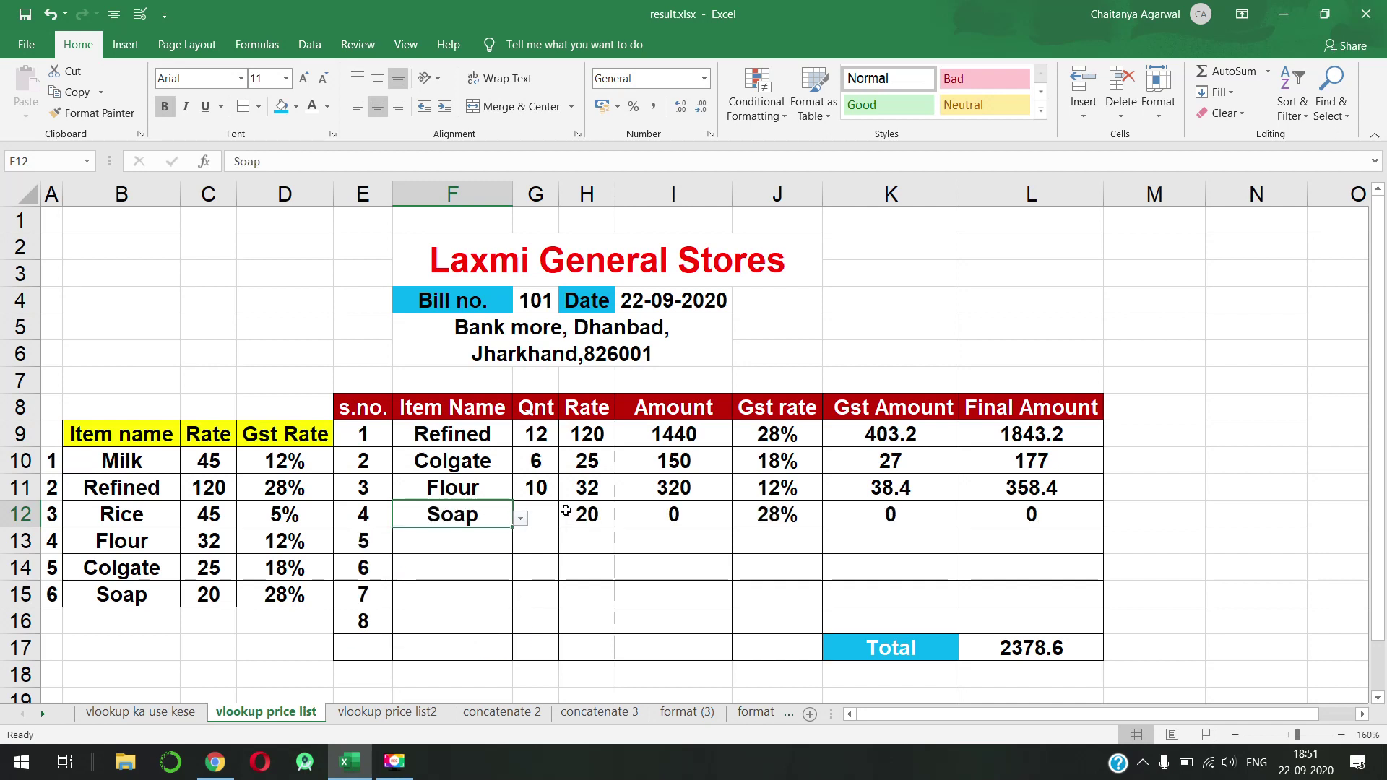
pyautogui.click(535, 508)
pyautogui.write('3')
pyautogui.press('Return')
pyautogui.click(1050, 649)
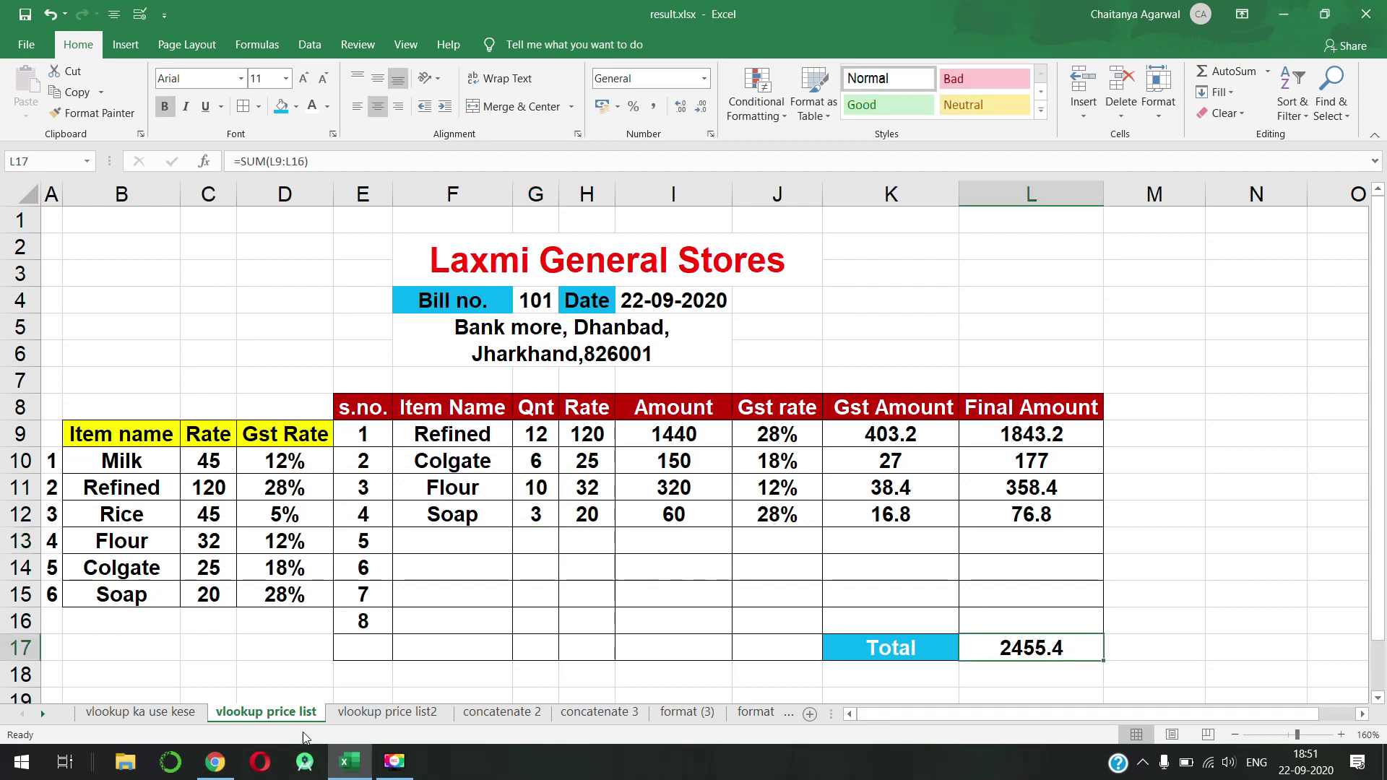
# Step: Switch to the "vlookup price list2" sheet and inspect the first bill row's cells, including the Rate and Gst rate formulas
pyautogui.click(349, 715)
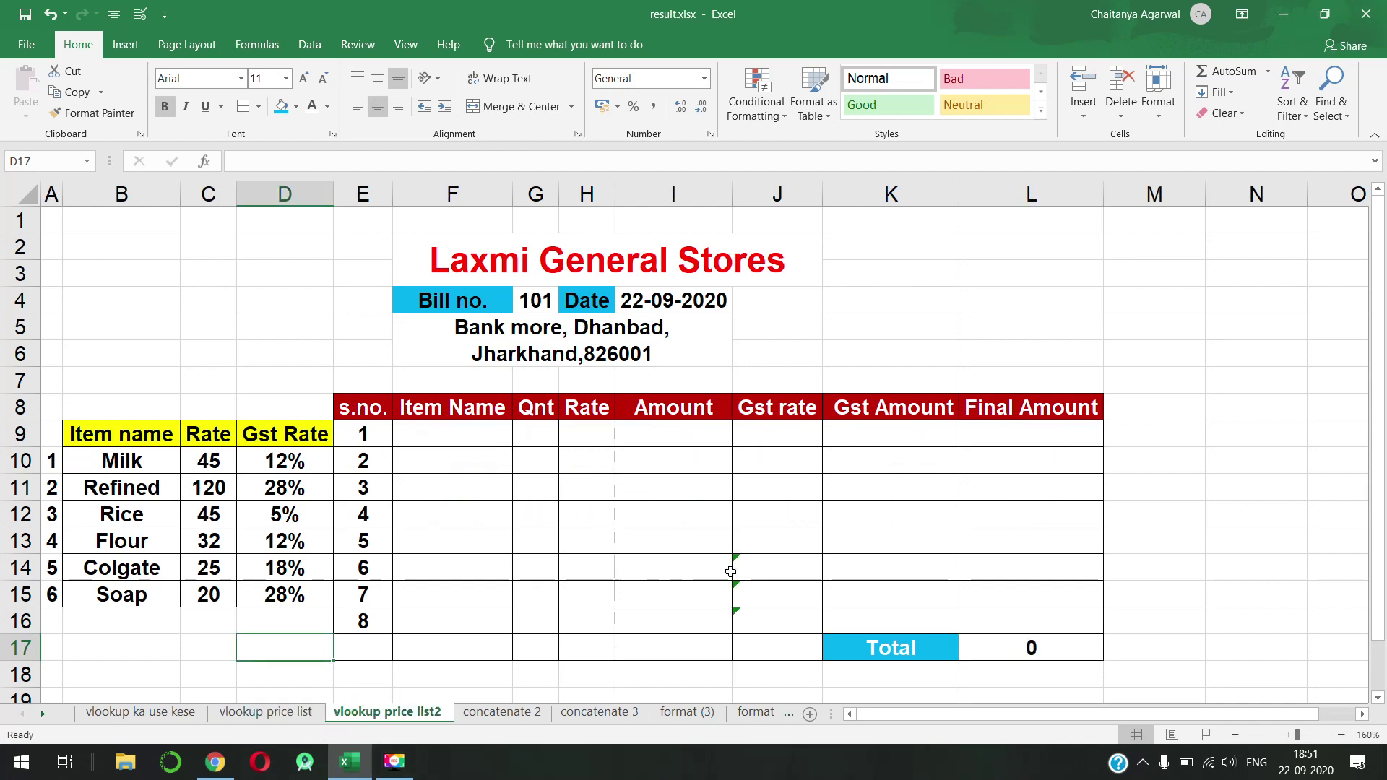
pyautogui.click(482, 431)
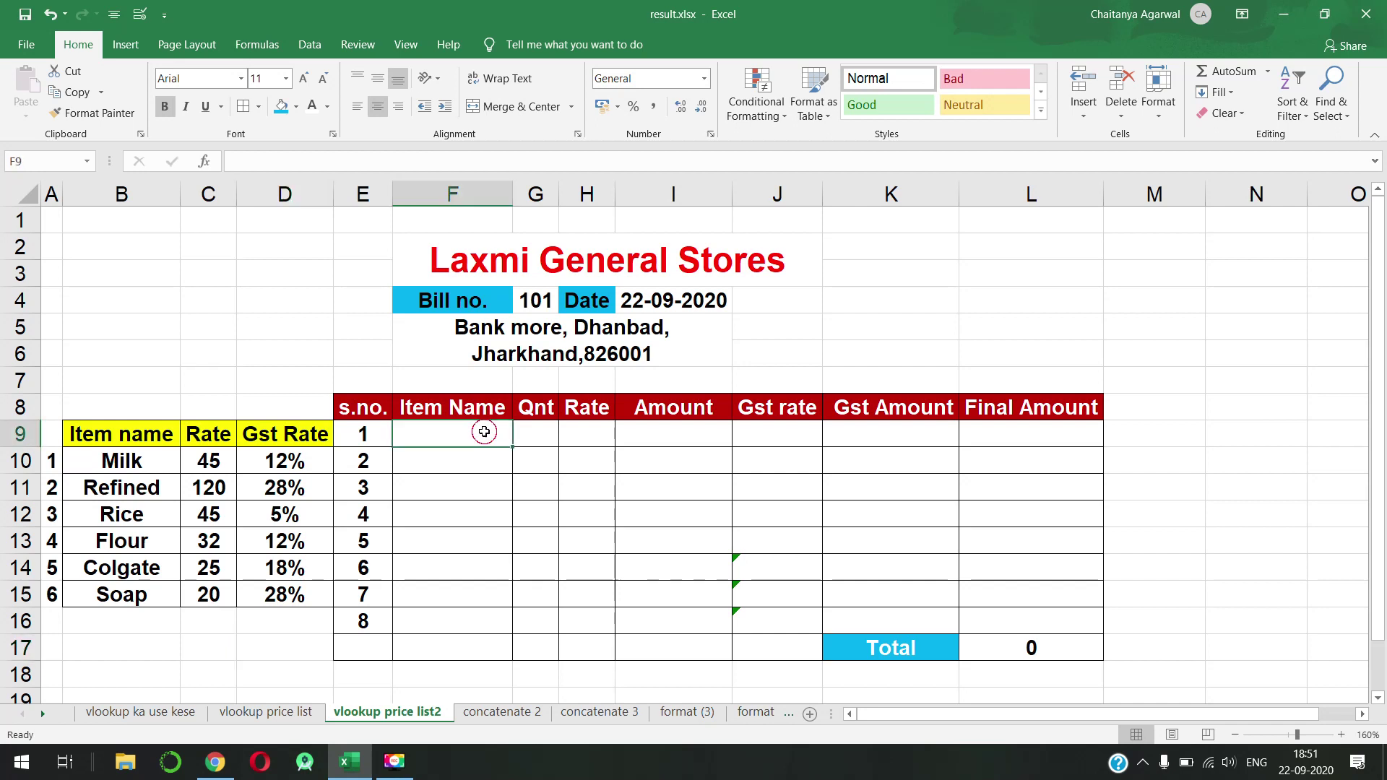
pyautogui.click(535, 433)
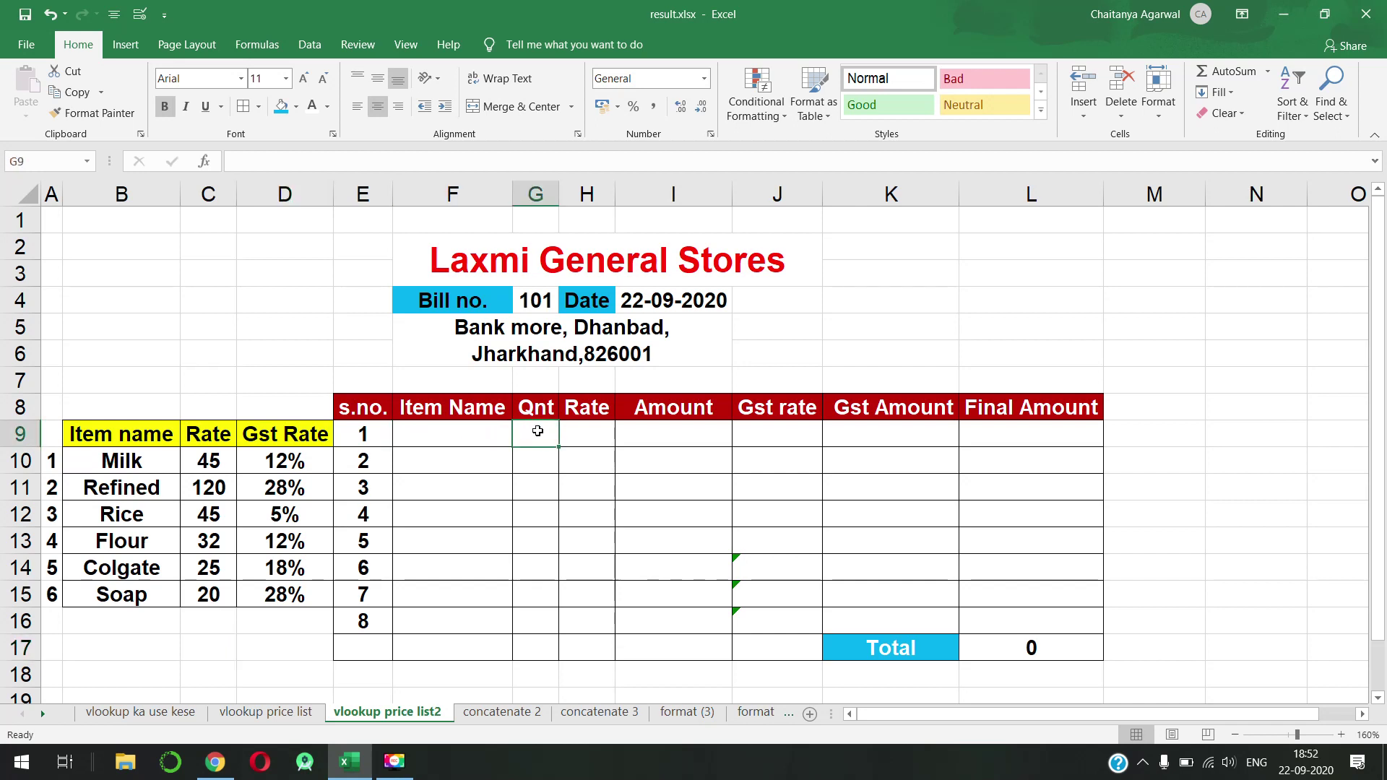
pyautogui.click(591, 441)
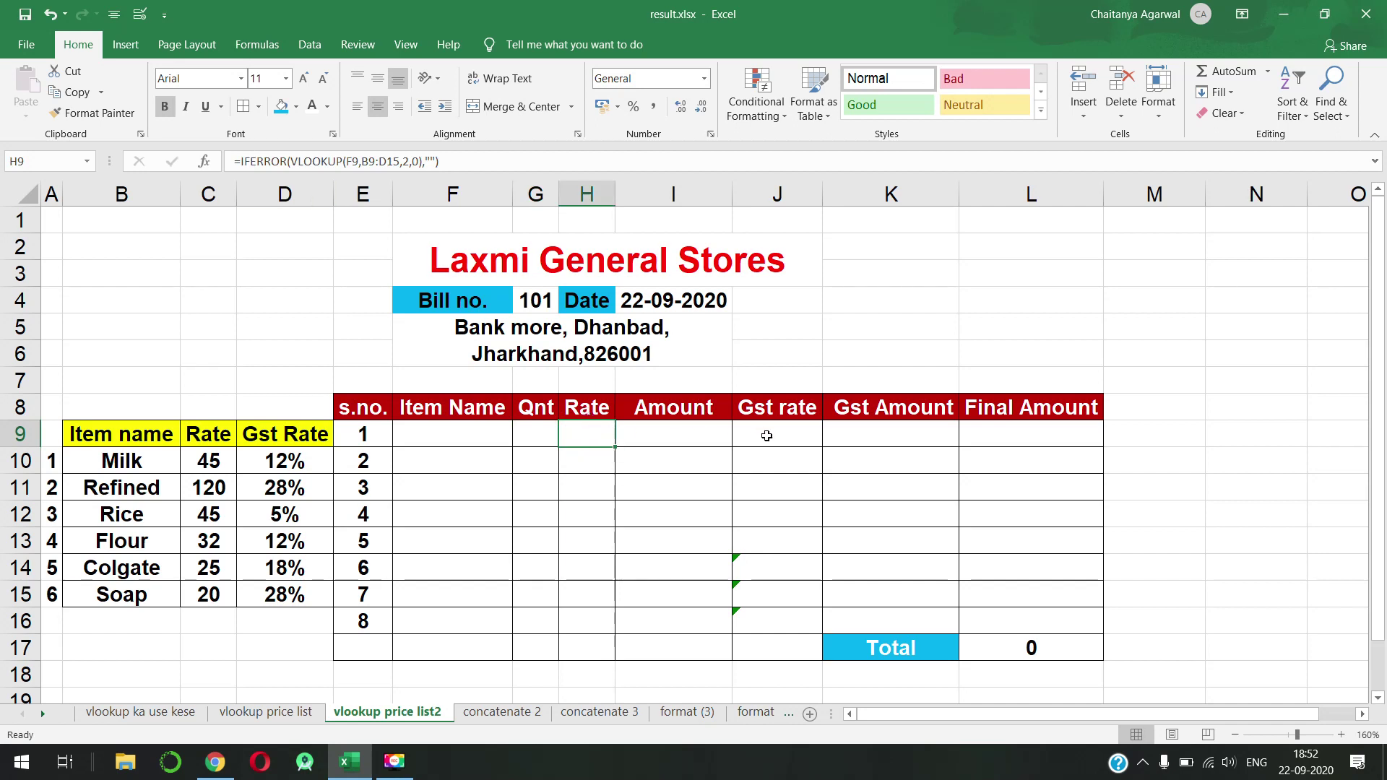
pyautogui.click(770, 431)
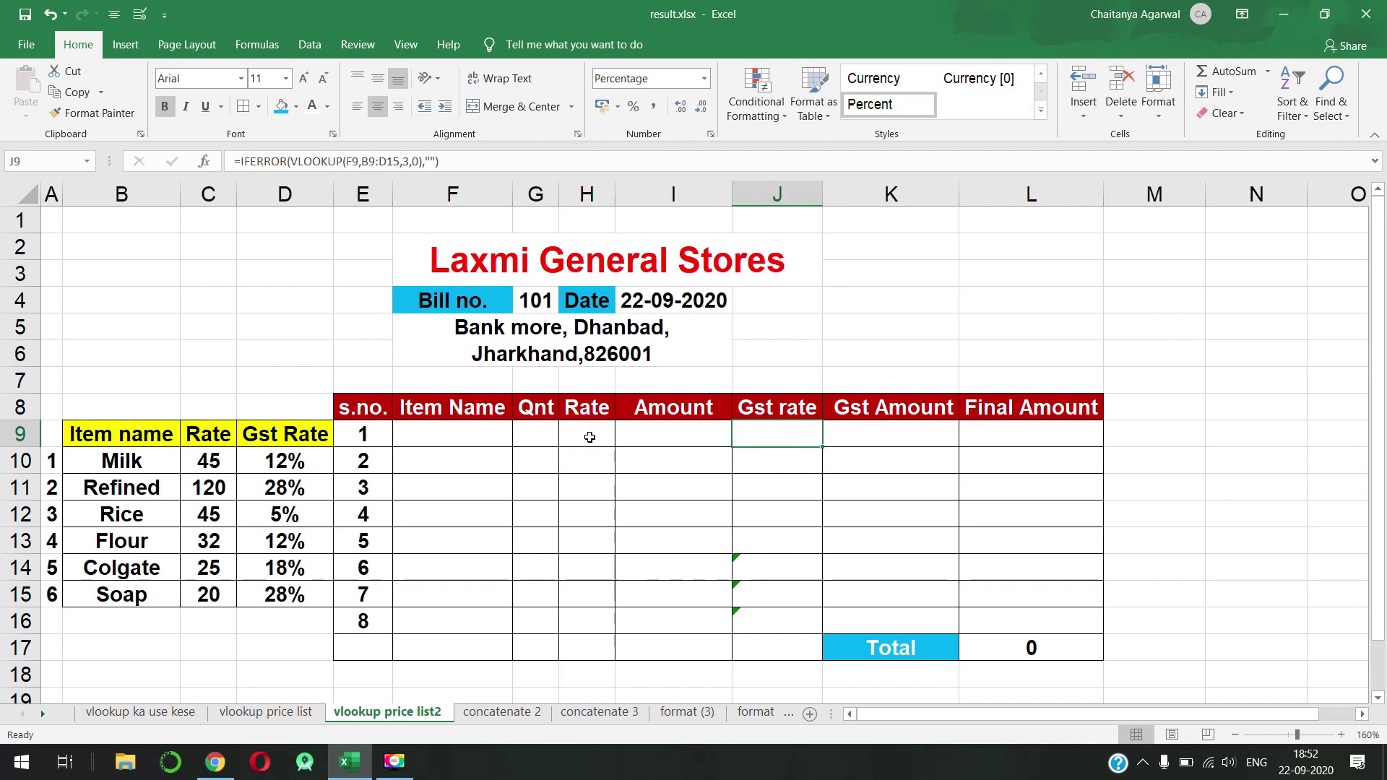
pyautogui.click(590, 437)
pyautogui.click(591, 452)
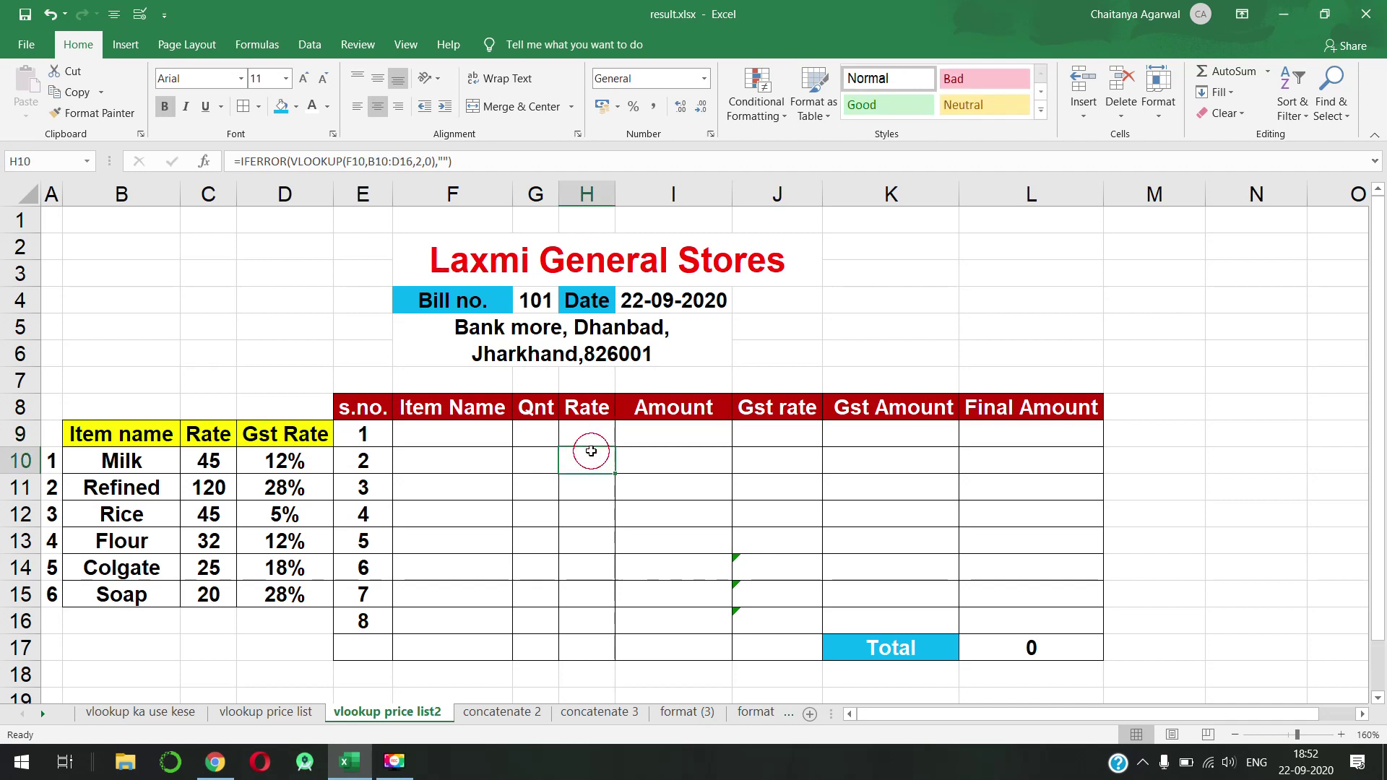
# Step: Clear the Rate, Gst rate and Amount columns of the bill in rows 9 to 16
pyautogui.moveTo(587, 436); pyautogui.dragTo(589, 615)
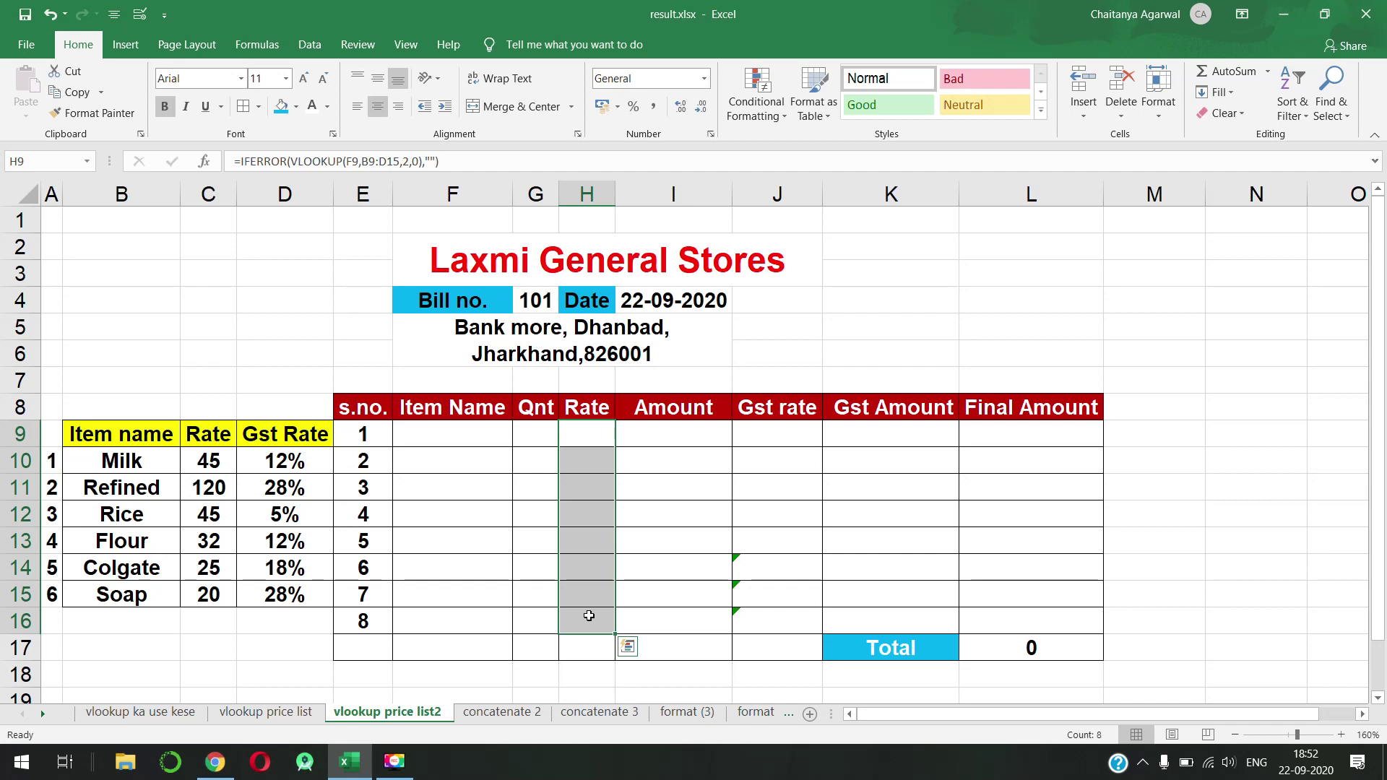
pyautogui.press('Delete')
pyautogui.click(787, 424)
pyautogui.moveTo(787, 424); pyautogui.dragTo(786, 607)
pyautogui.press('Delete')
pyautogui.moveTo(701, 431); pyautogui.dragTo(722, 614)
pyautogui.press('Delete')
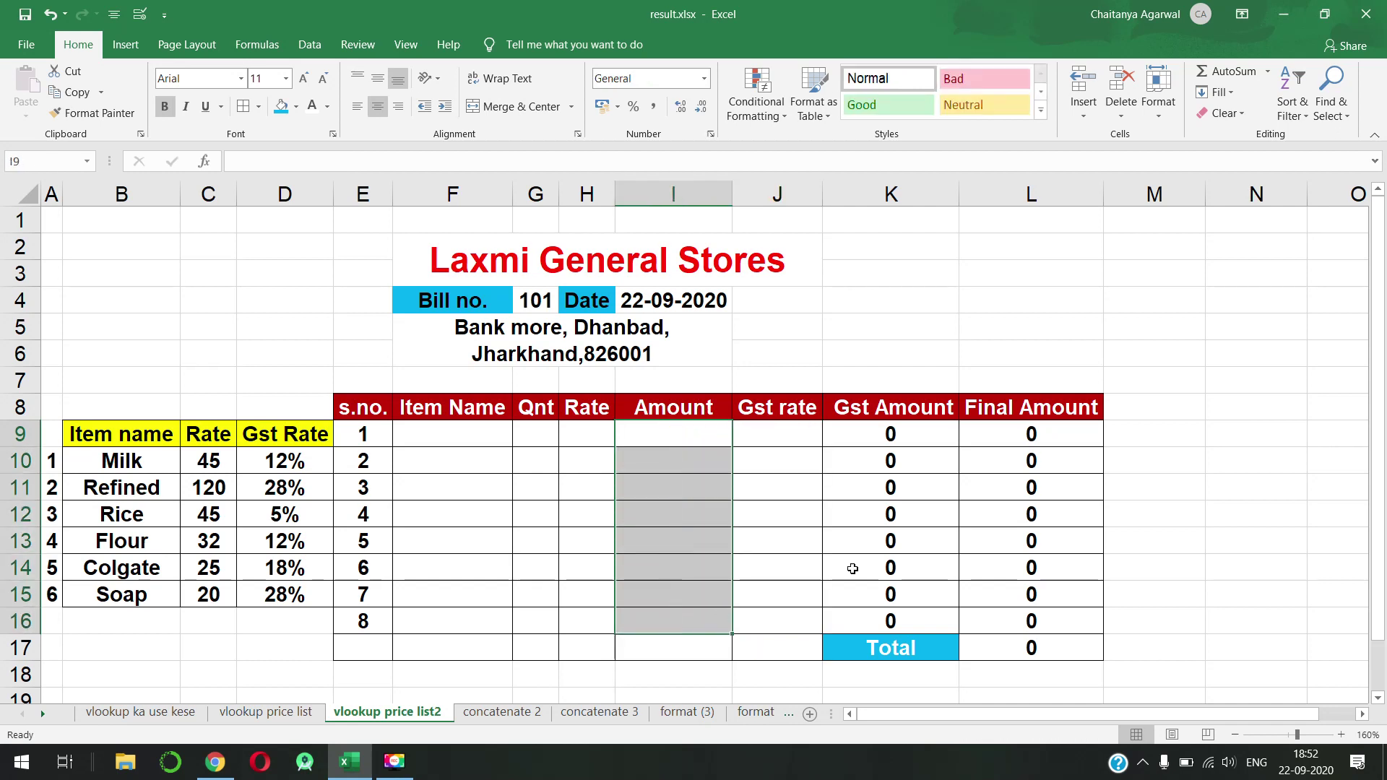
# Step: Clear the Gst Amount and Final Amount columns in rows 9 to 16, along with the bill total in L17
pyautogui.moveTo(870, 436); pyautogui.dragTo(873, 612)
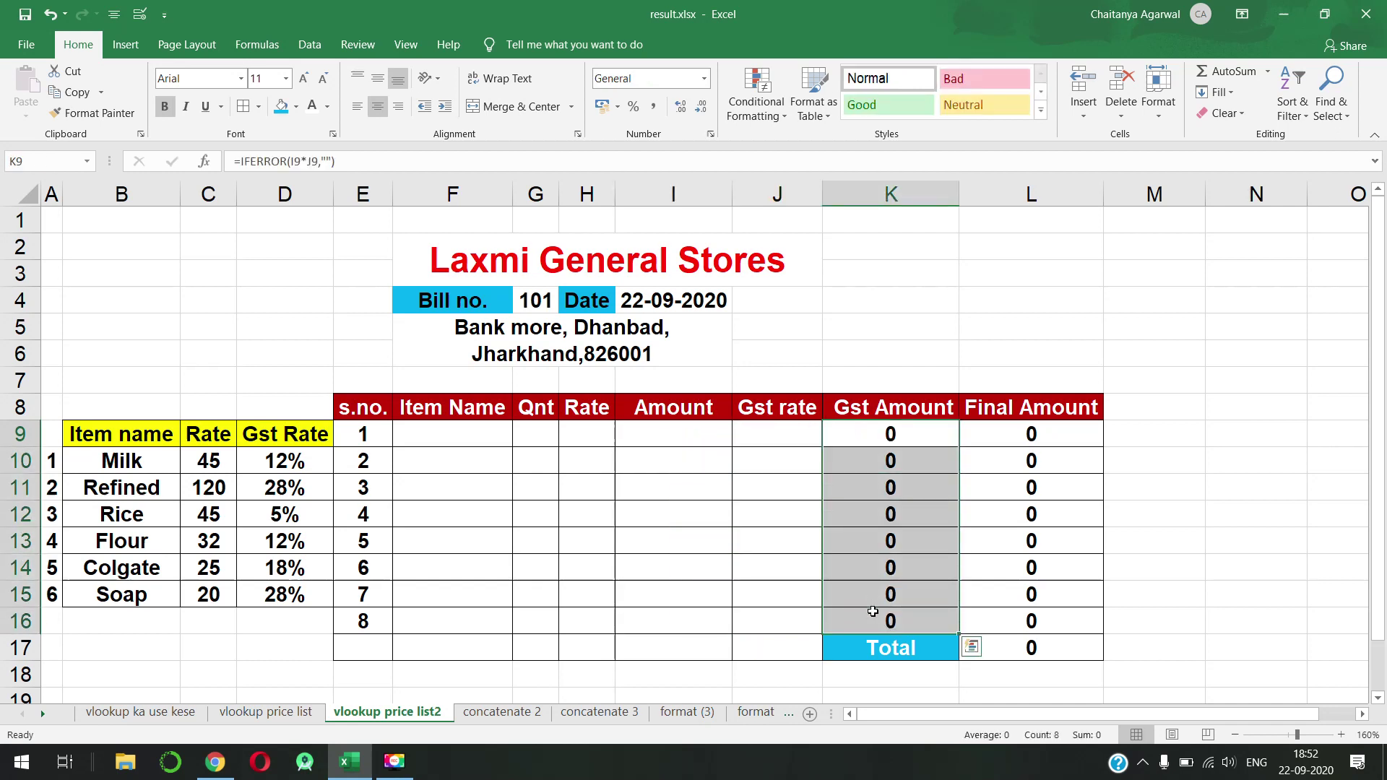
pyautogui.press('Delete')
pyautogui.moveTo(987, 434); pyautogui.dragTo(1009, 619)
pyautogui.press('Delete')
pyautogui.click(1019, 646)
pyautogui.press('Delete')
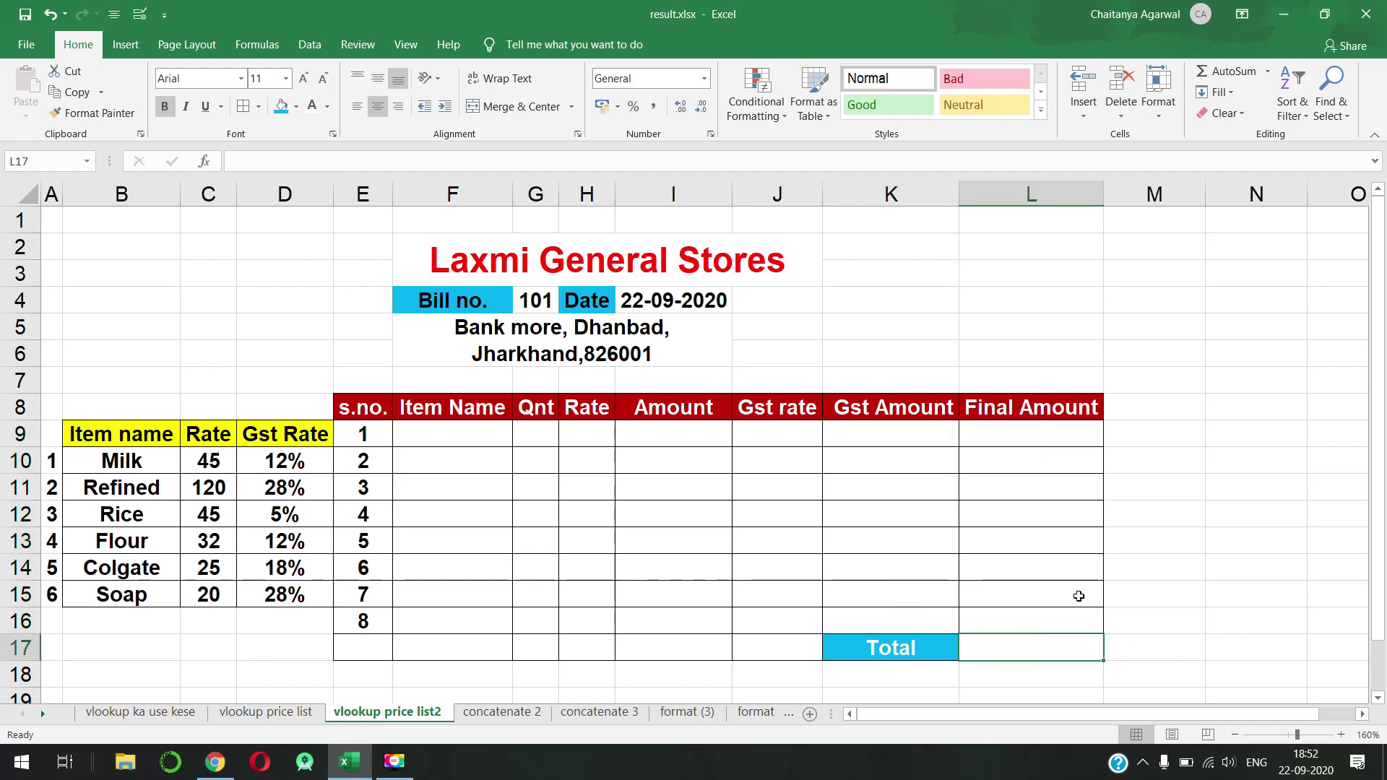
pyautogui.click(1166, 507)
# Step: Review the price table's item names, rates and GST rates, and the bill's first Rate cell they should feed
pyautogui.moveTo(136, 432); pyautogui.dragTo(289, 594)
pyautogui.moveTo(164, 456); pyautogui.dragTo(172, 592)
pyautogui.moveTo(202, 460); pyautogui.dragTo(208, 594)
pyautogui.moveTo(285, 462); pyautogui.dragTo(288, 594)
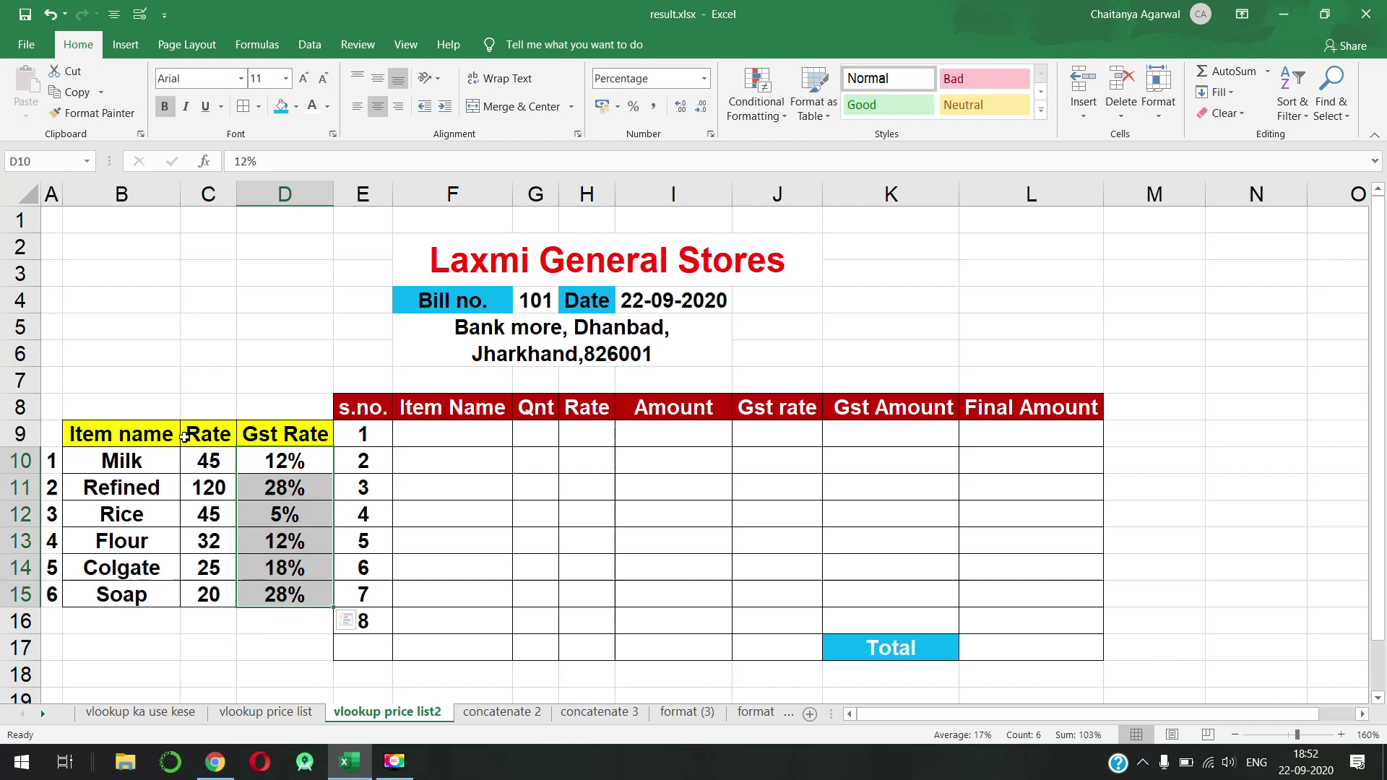
pyautogui.moveTo(140, 428); pyautogui.dragTo(269, 595)
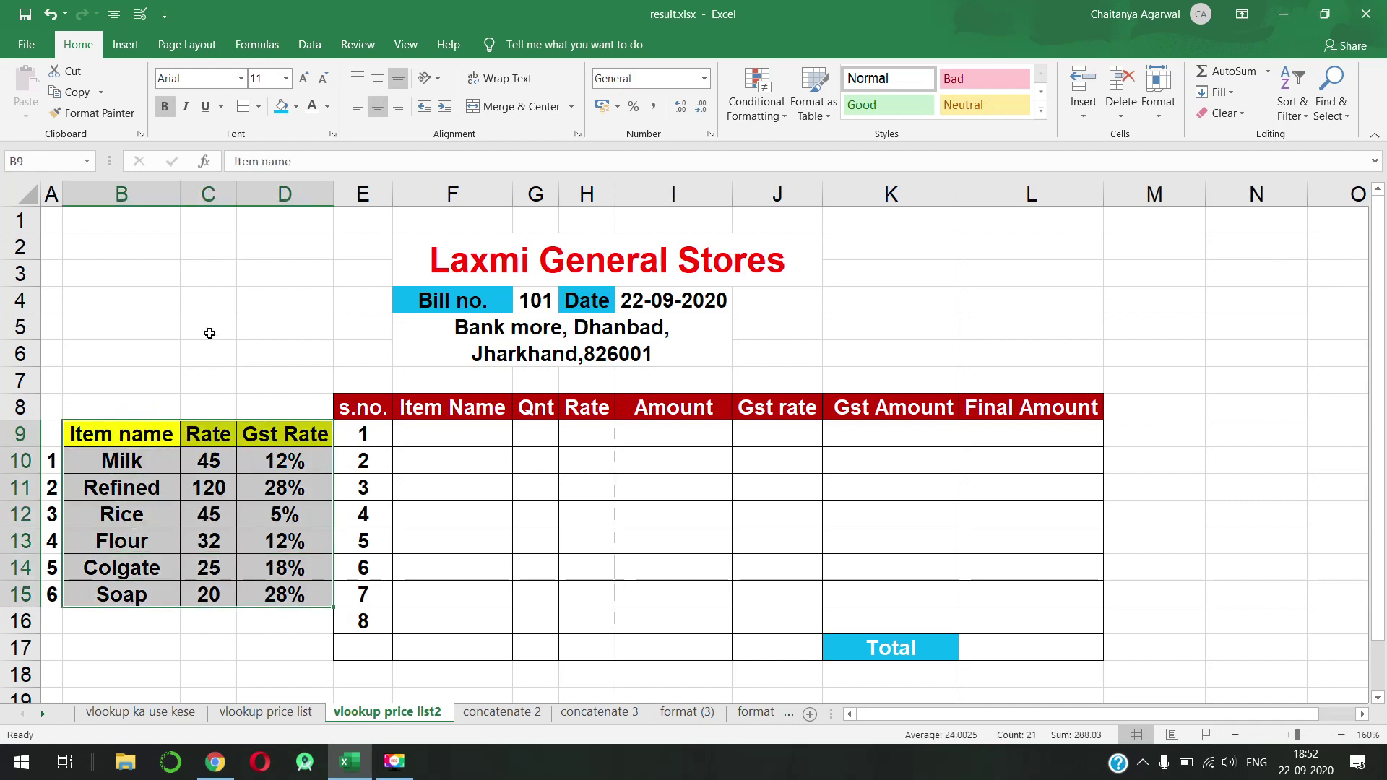
pyautogui.click(212, 193)
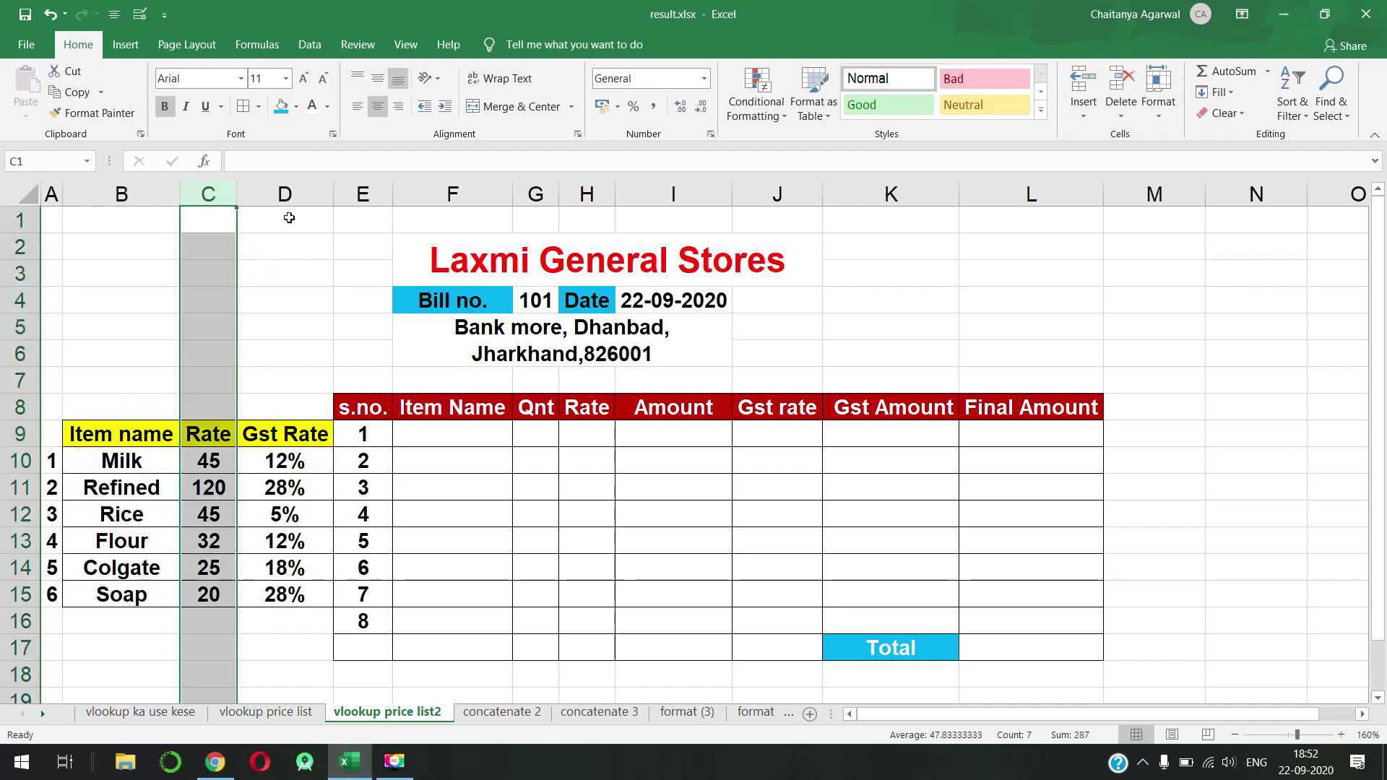
pyautogui.click(285, 193)
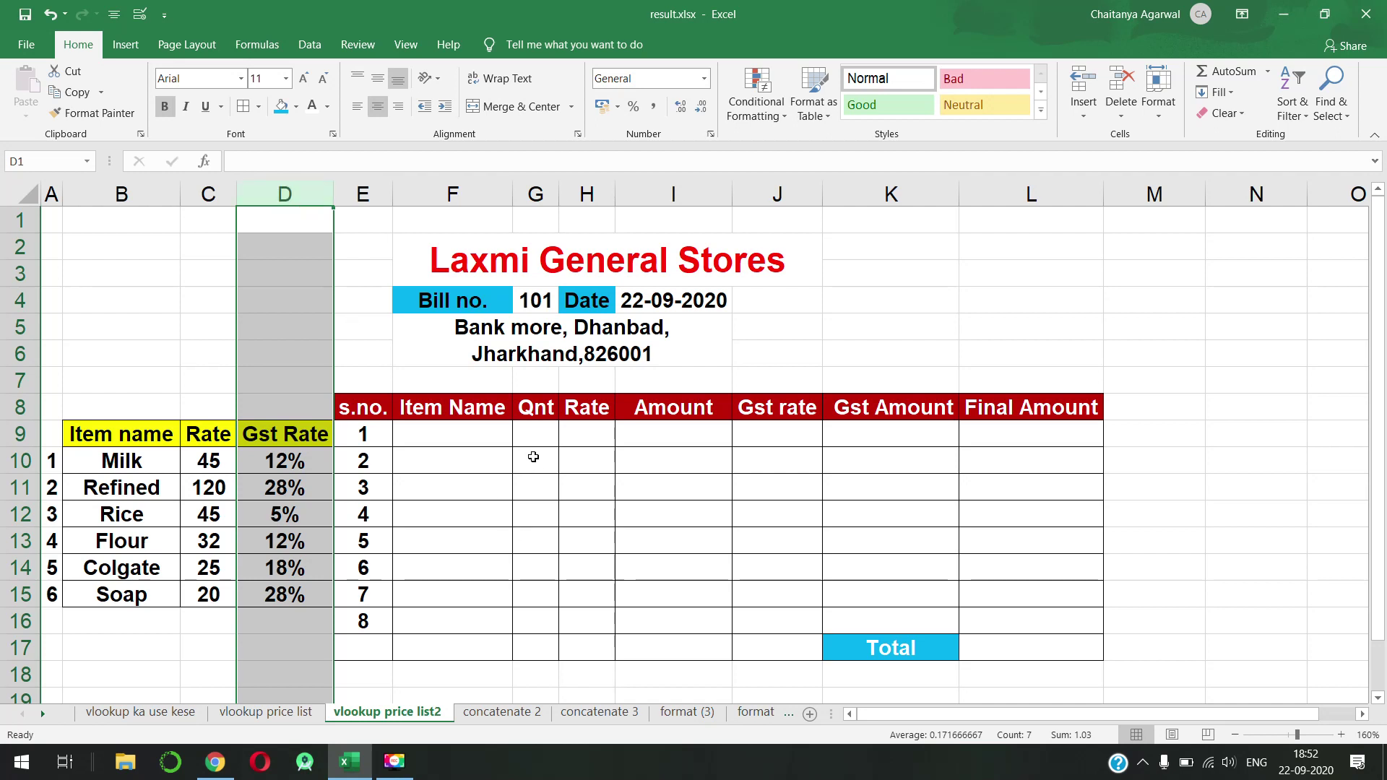
pyautogui.click(577, 432)
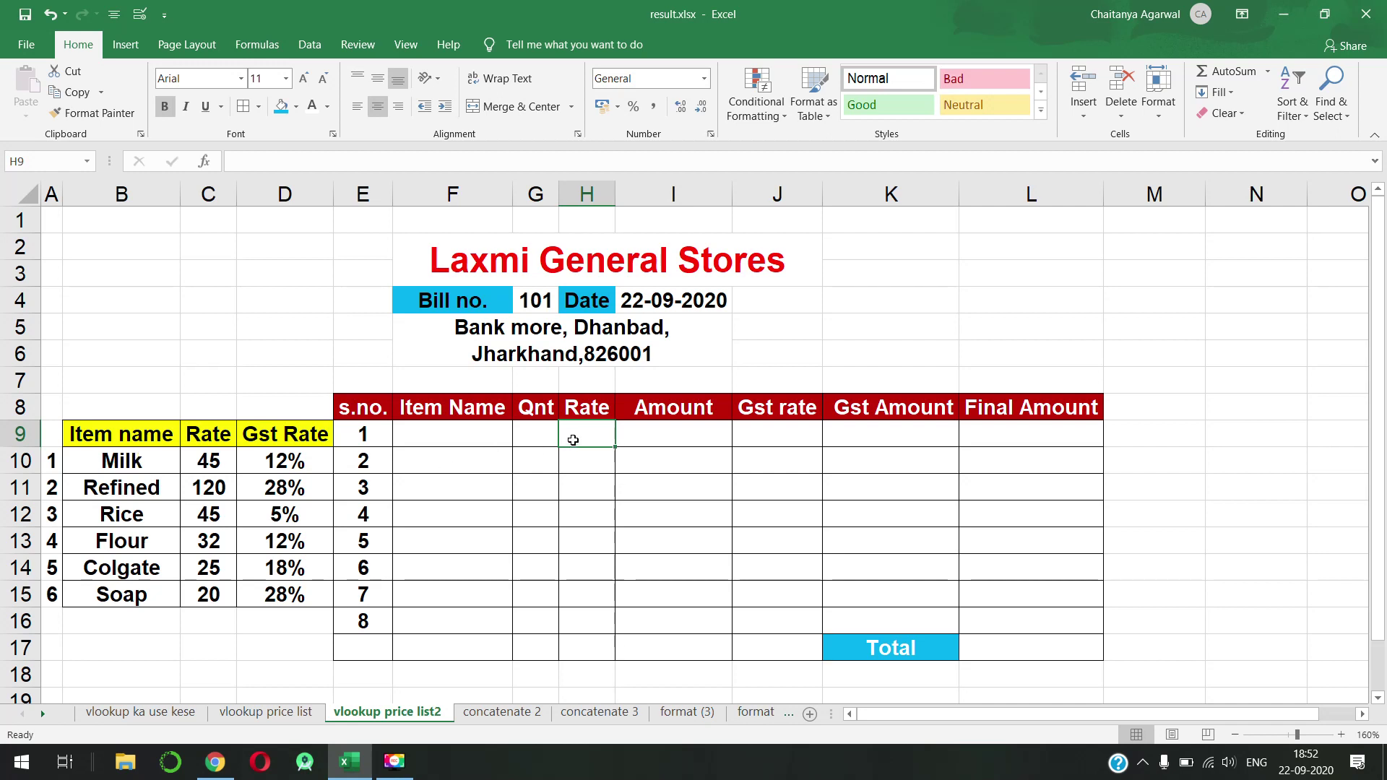
# Step: List the VLOOKUP arguments in K2:K5 as "look up value", "table array", "col ind num" and 0
pyautogui.click(912, 247)
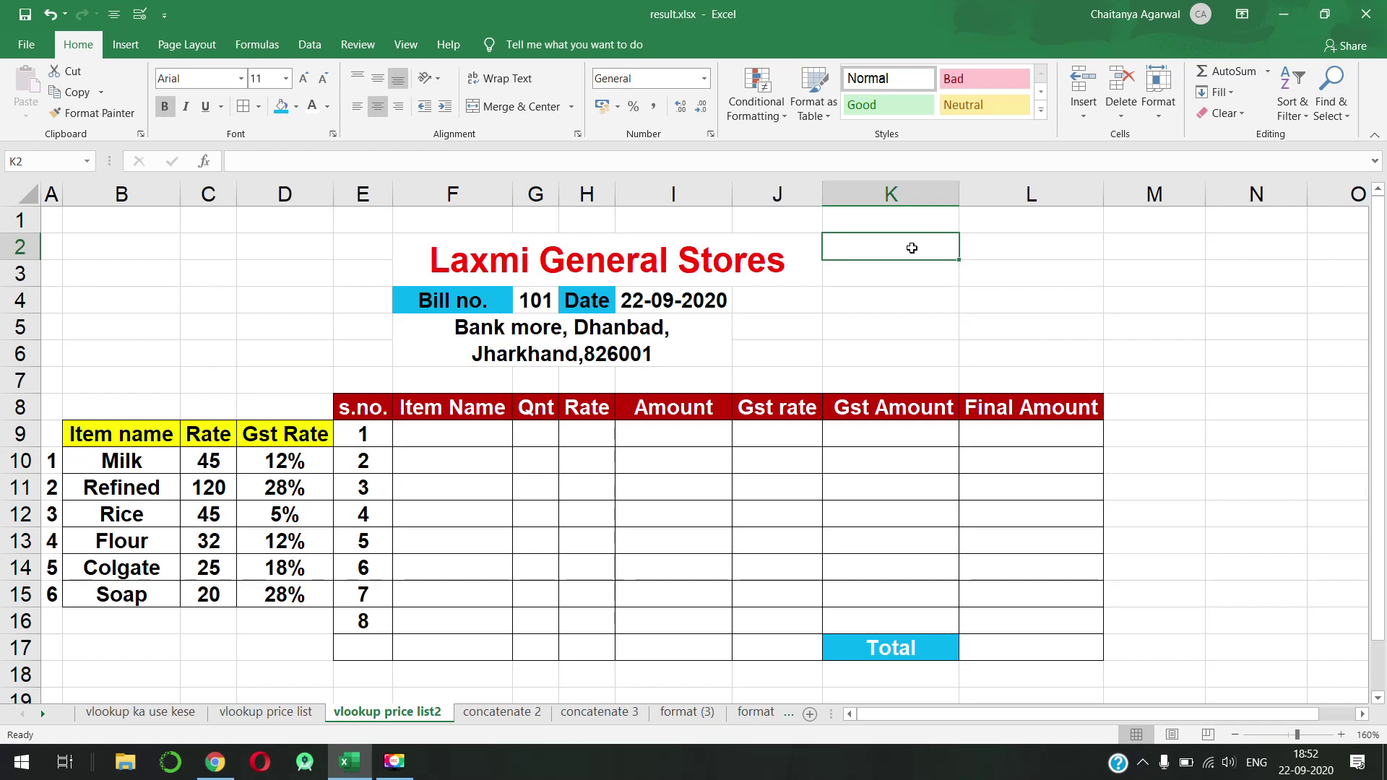
pyautogui.write('look up')
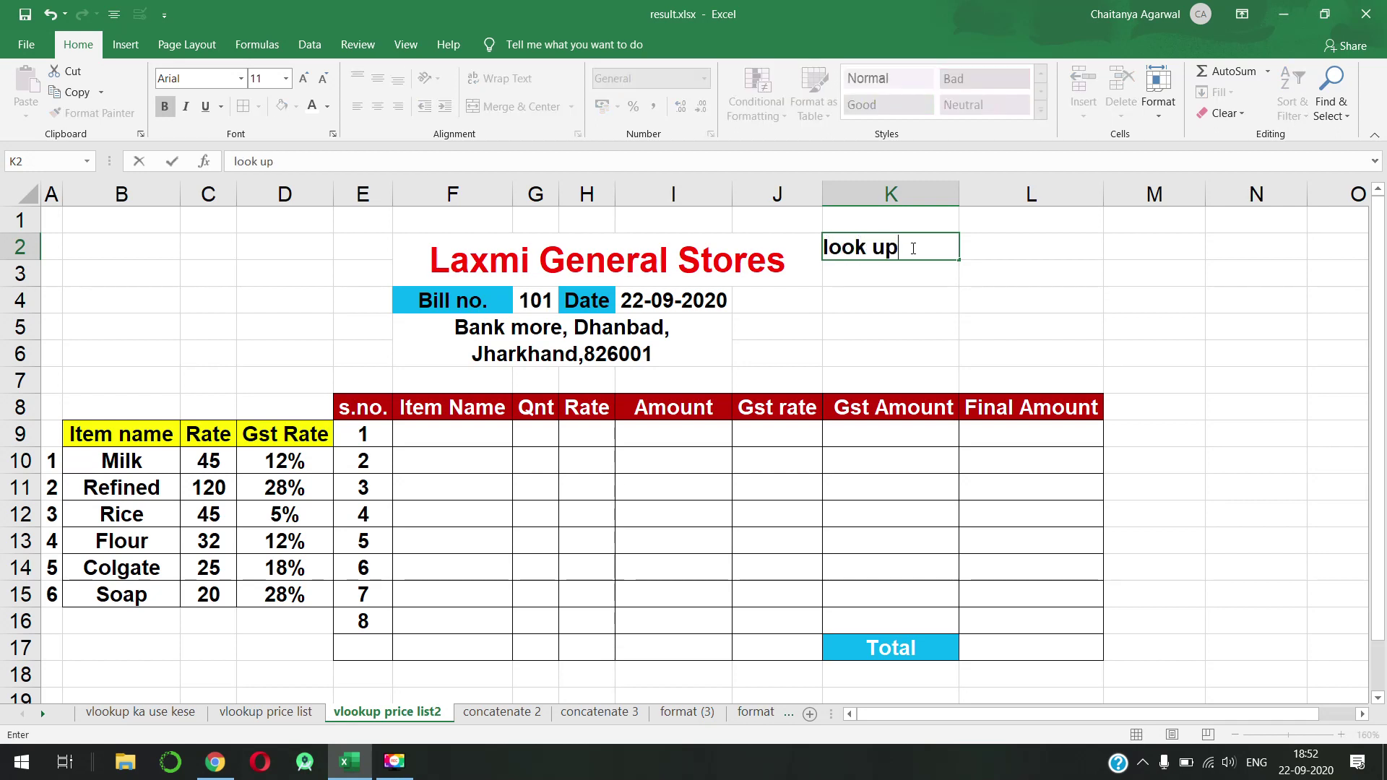
pyautogui.write(' value')
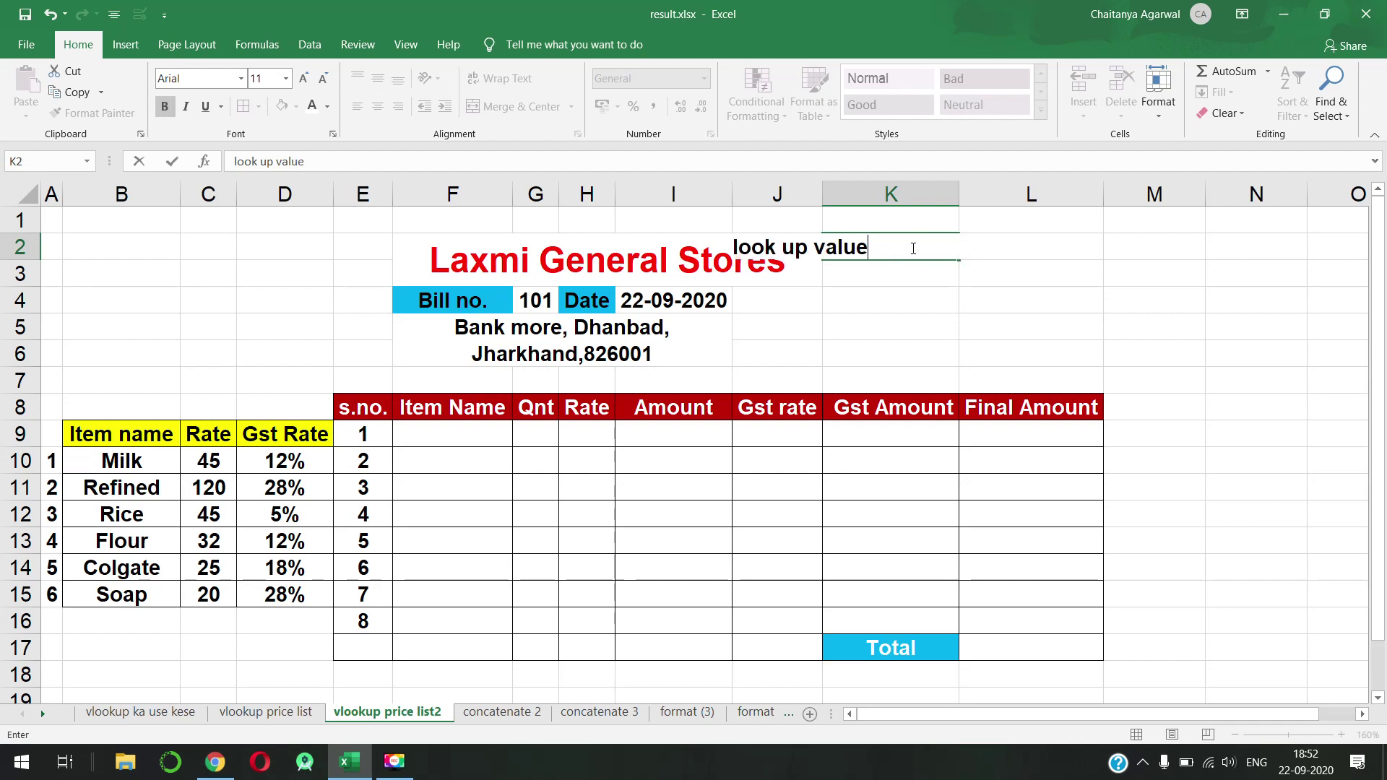
pyautogui.click(899, 271)
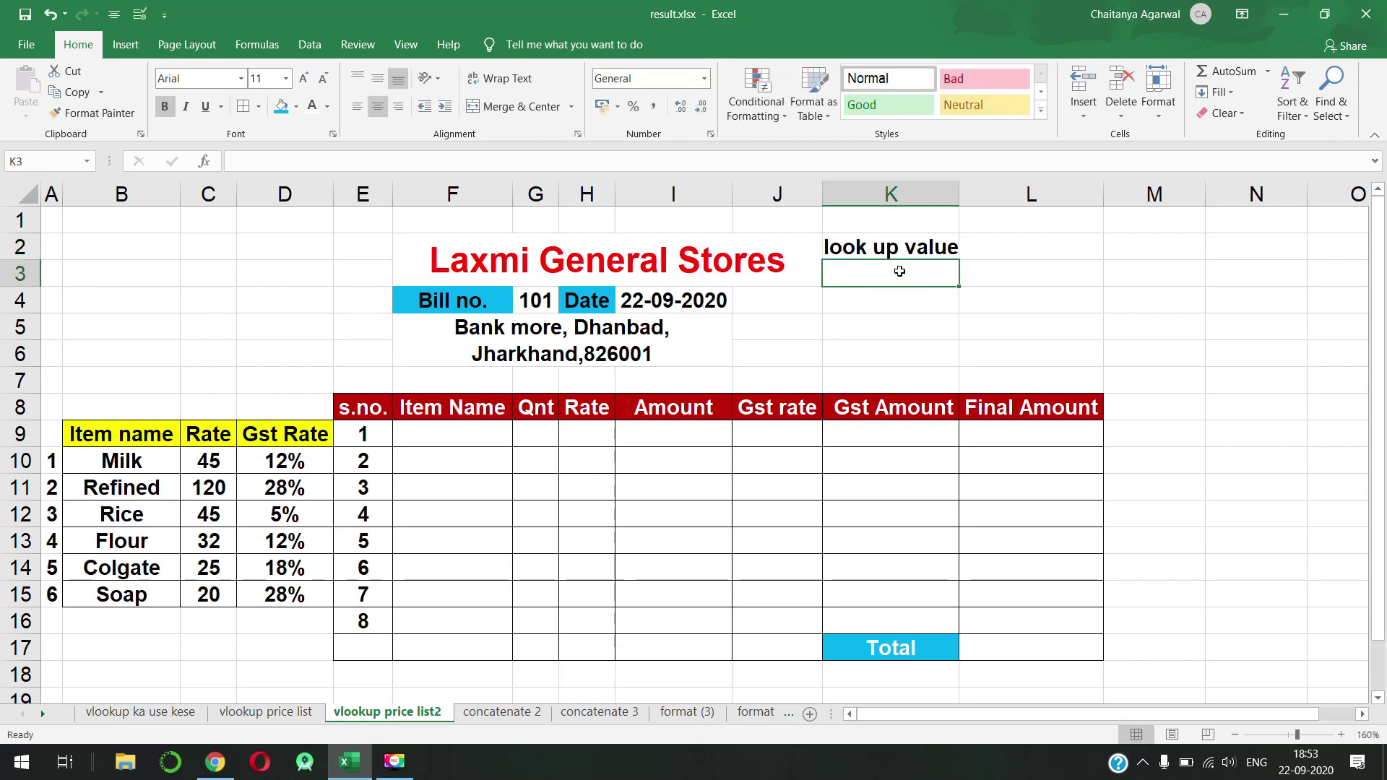
pyautogui.write('table array')
pyautogui.press('Return')
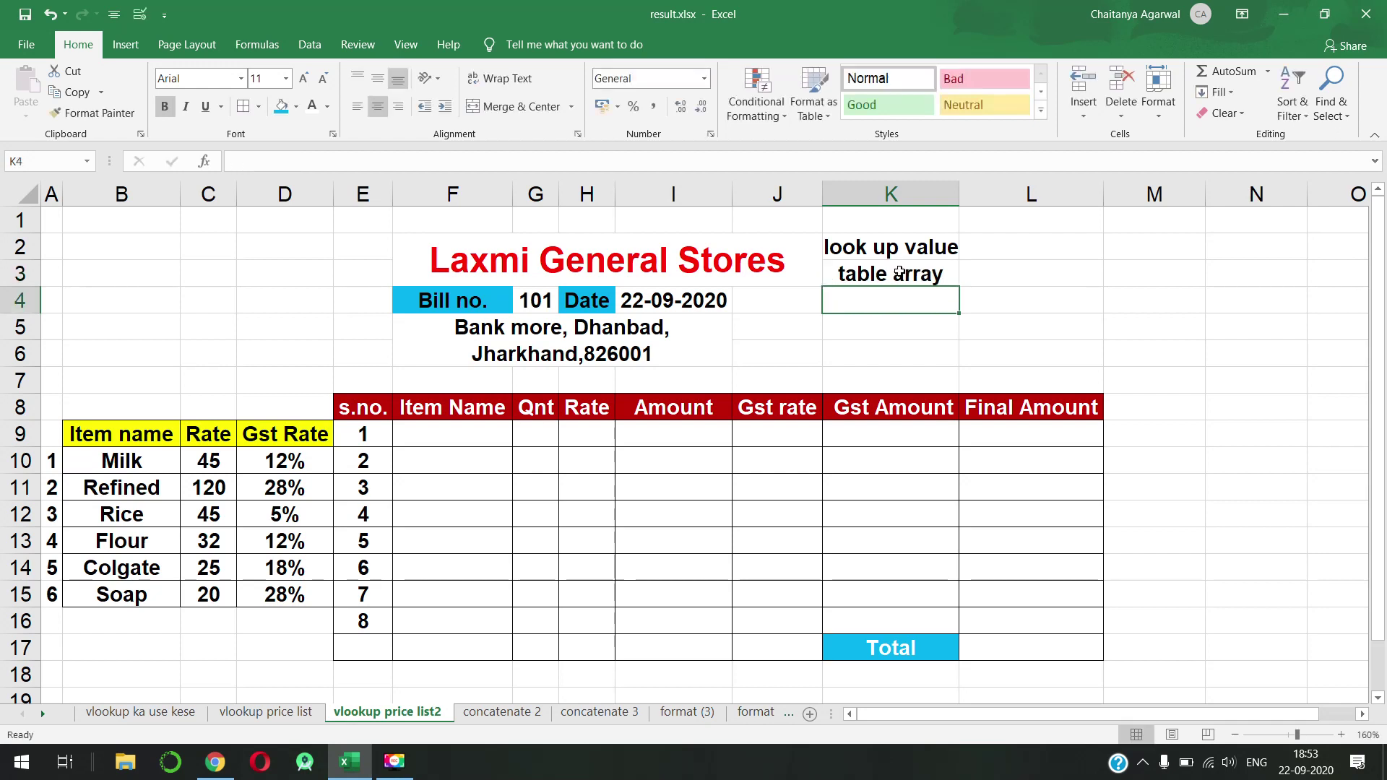
pyautogui.write('col ind ')
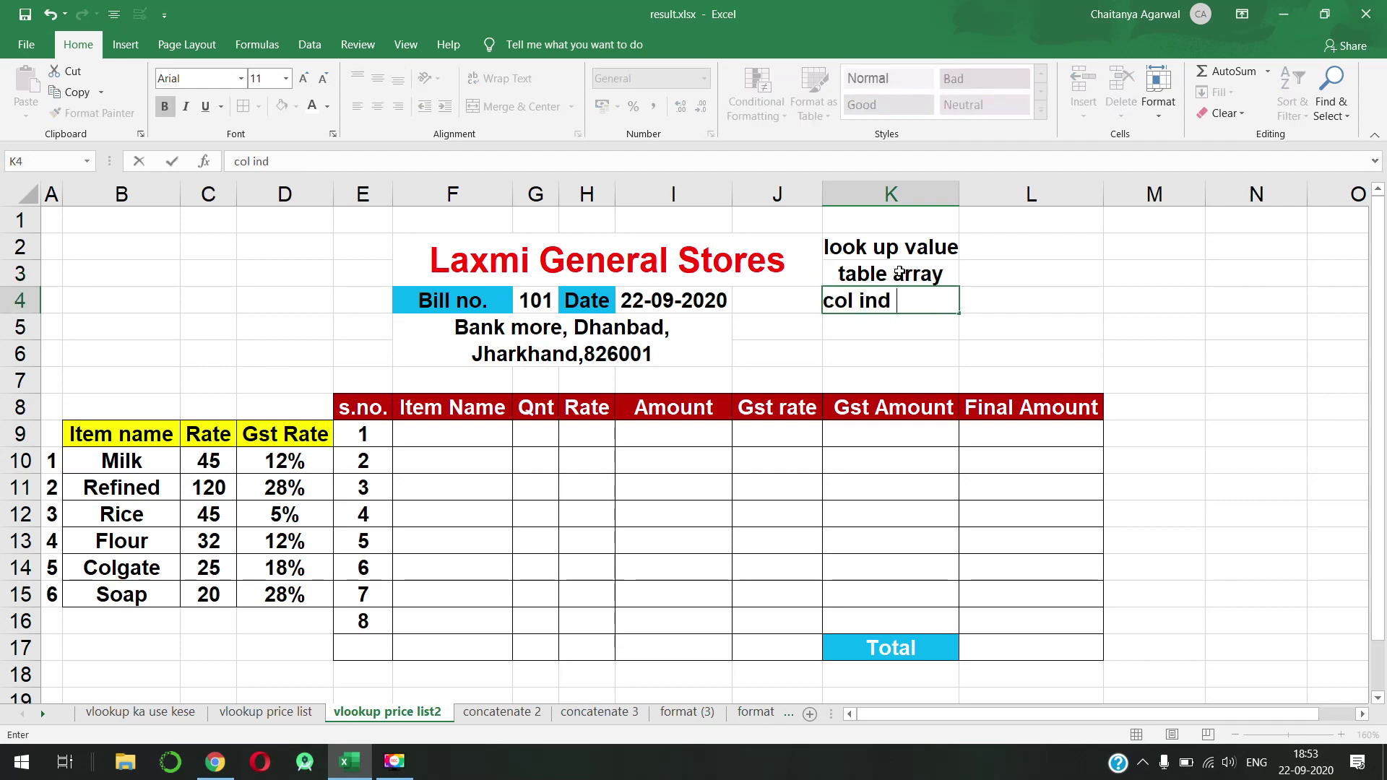
pyautogui.write('num')
pyautogui.press('Return')
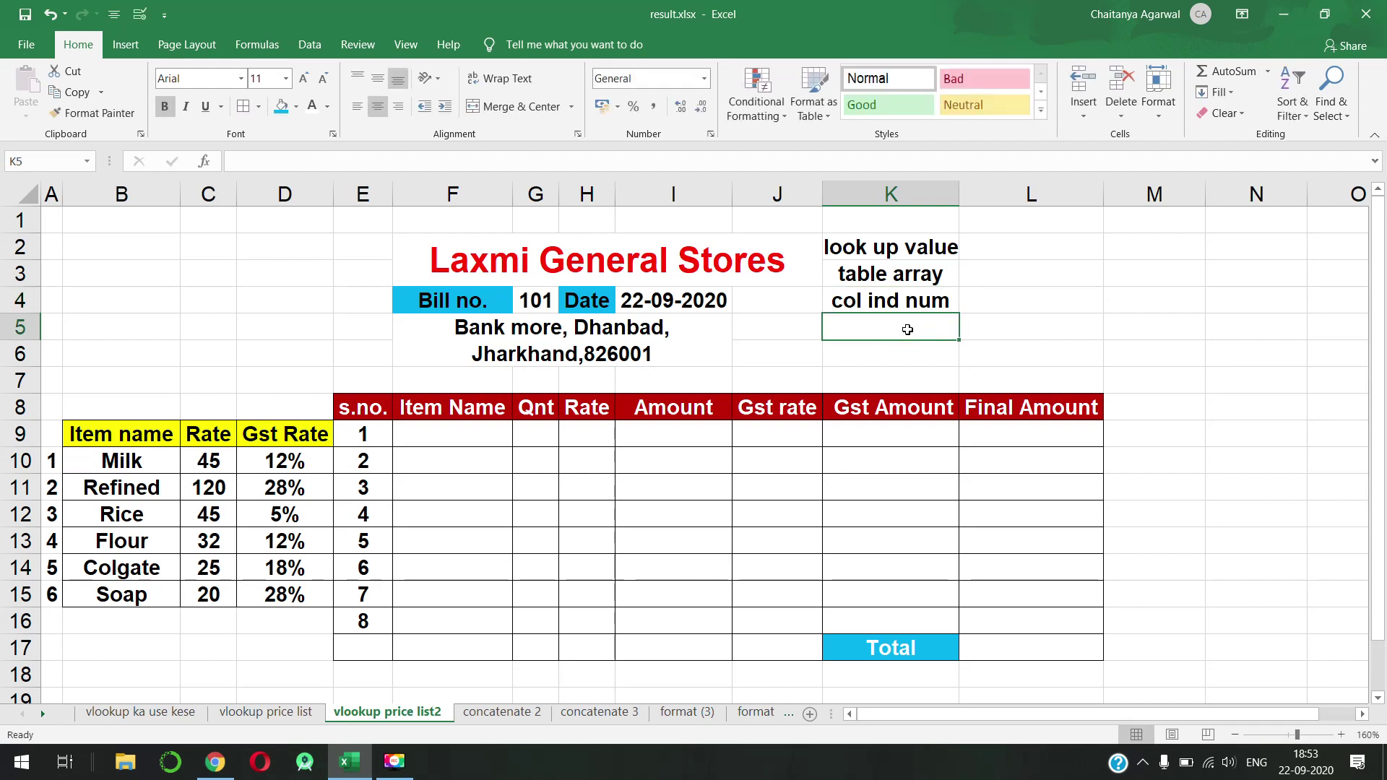
pyautogui.write('0')
pyautogui.click(980, 323)
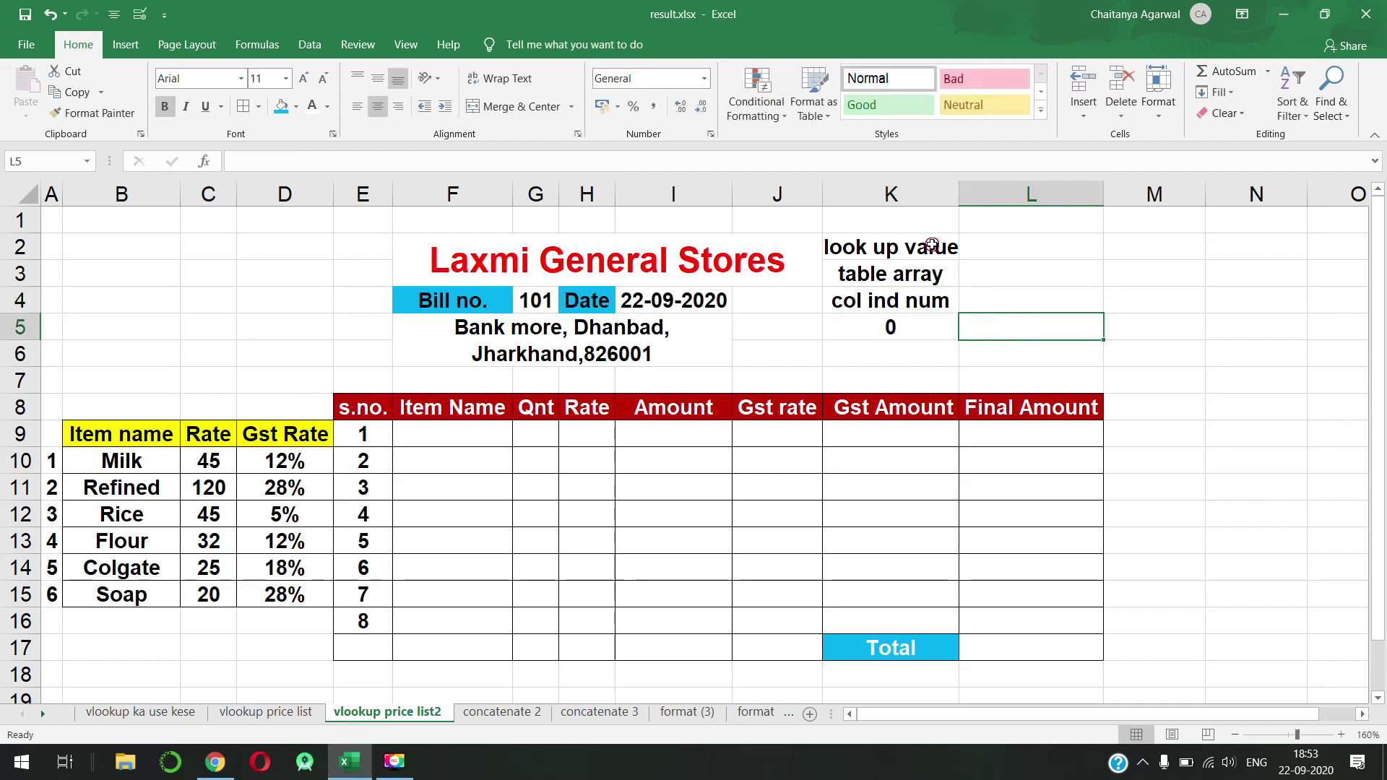
# Step: Compare the look up value note with the price table's item names and the drop-down choices in the first Item Name cell
pyautogui.click(932, 247)
pyautogui.click(128, 460)
pyautogui.click(129, 485)
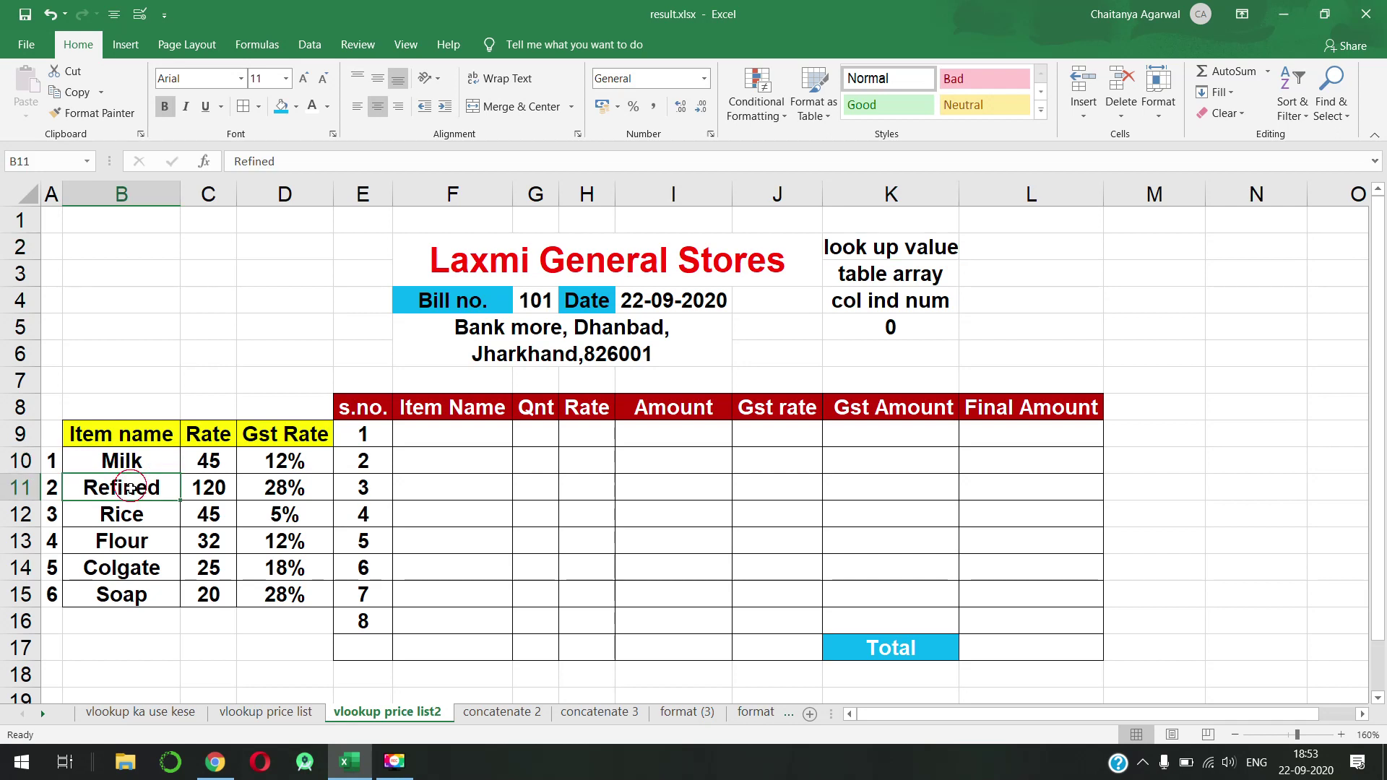
pyautogui.click(132, 514)
pyautogui.moveTo(145, 460); pyautogui.dragTo(145, 591)
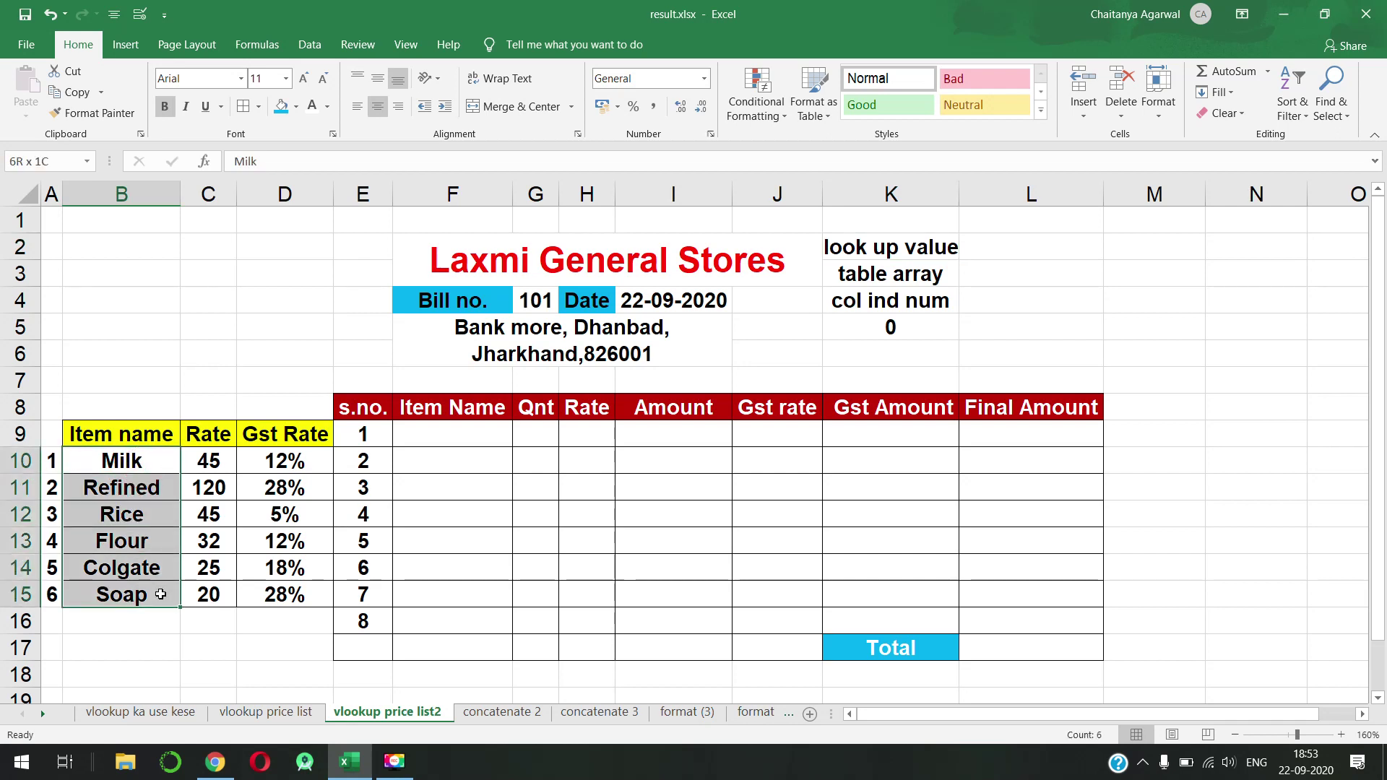
pyautogui.click(452, 438)
pyautogui.click(520, 438)
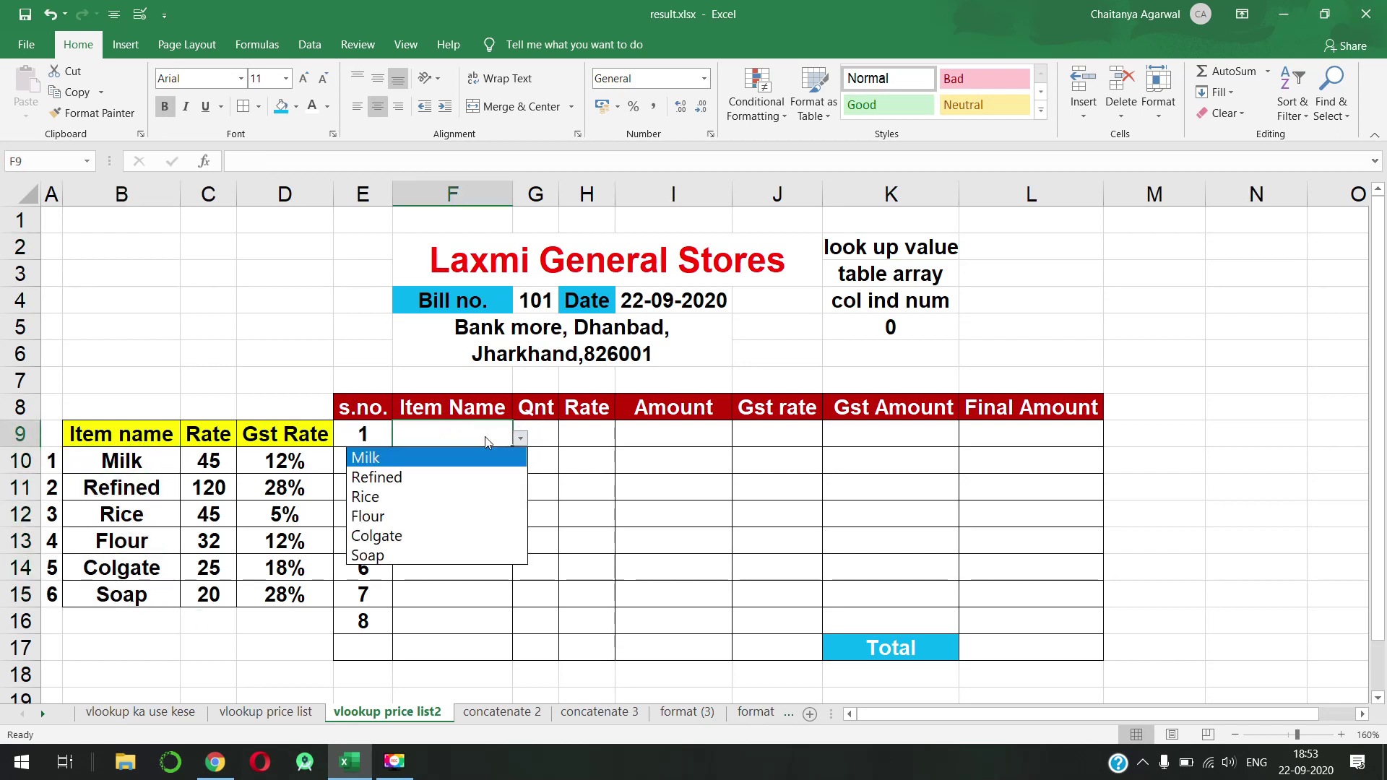
pyautogui.click(663, 372)
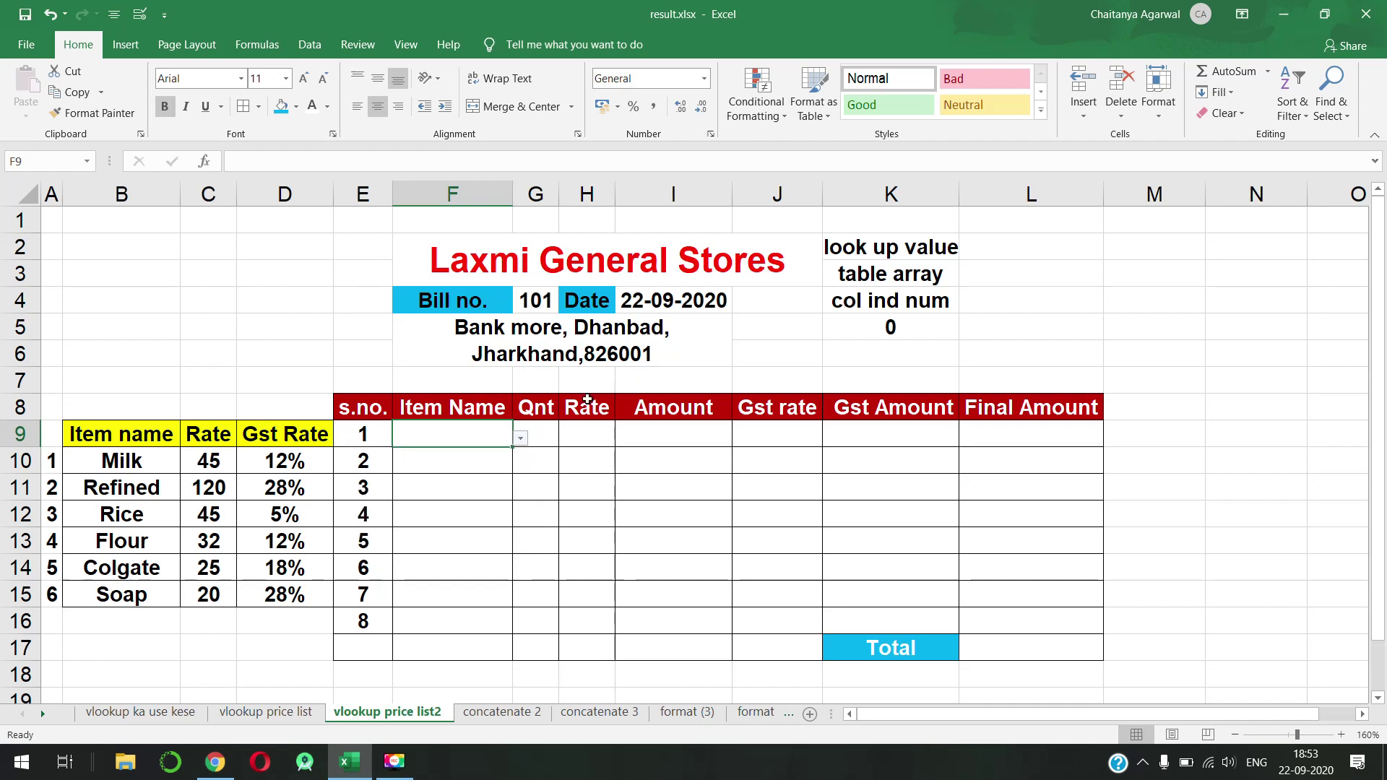
pyautogui.click(472, 426)
# Step: Match the table array and column index notes to the price table and its Rate column, and check the final argument 0
pyautogui.click(854, 276)
pyautogui.moveTo(137, 424); pyautogui.dragTo(318, 596)
pyautogui.click(900, 298)
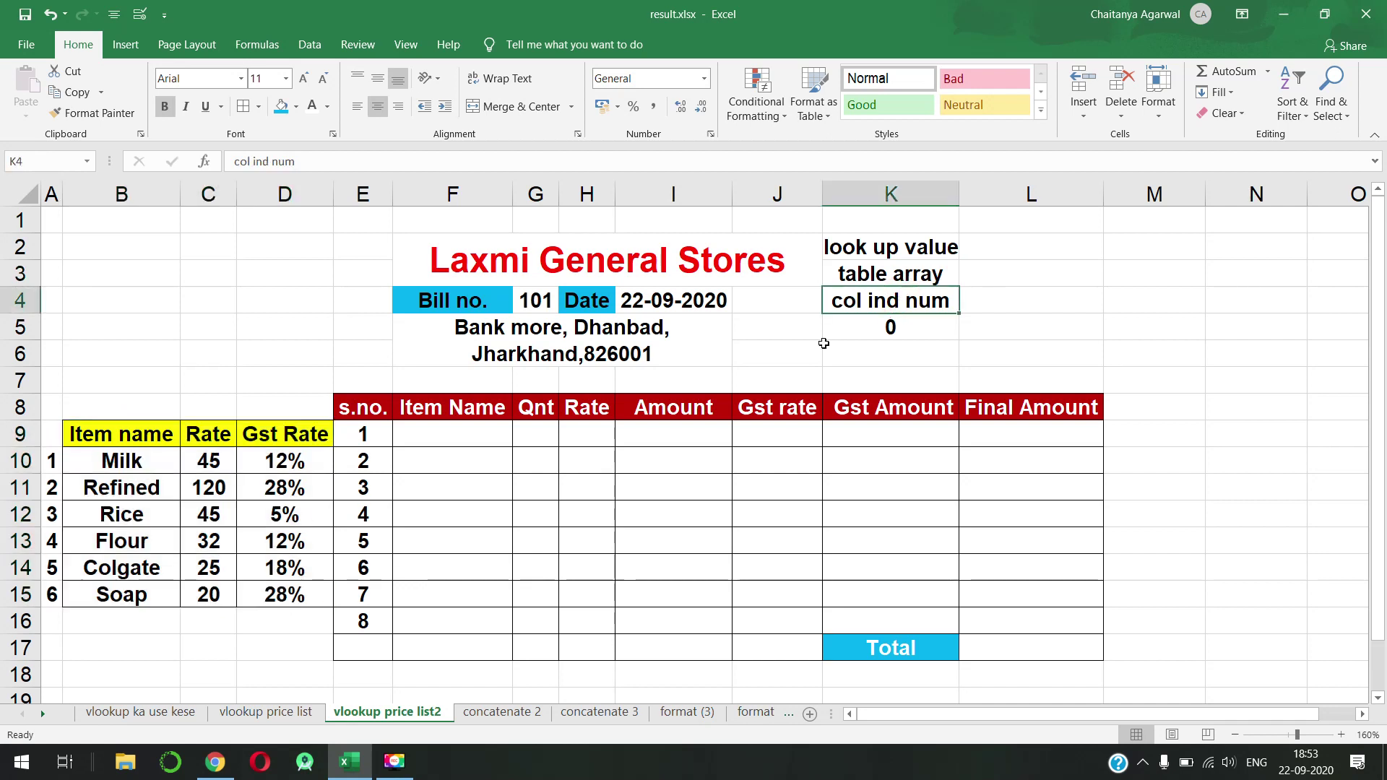
pyautogui.moveTo(218, 434); pyautogui.dragTo(222, 586)
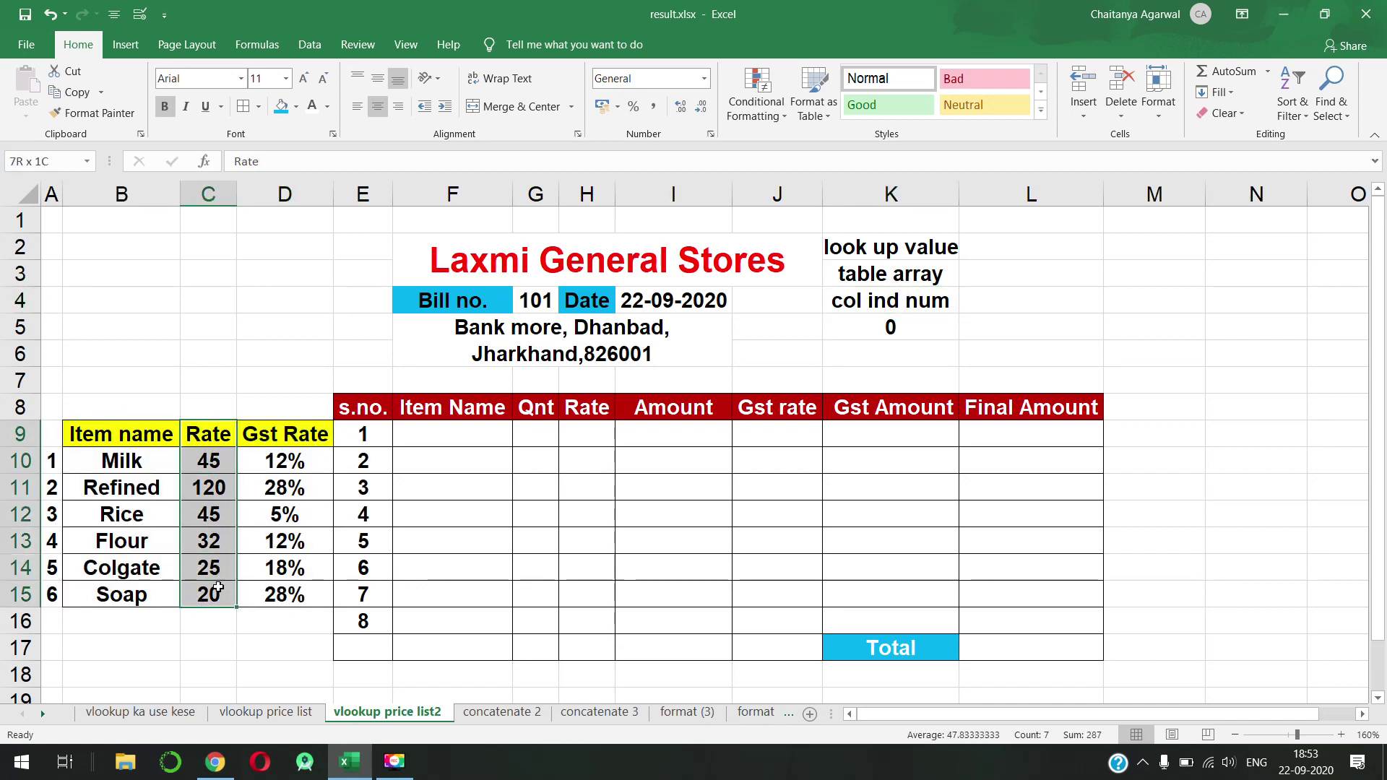
pyautogui.click(571, 413)
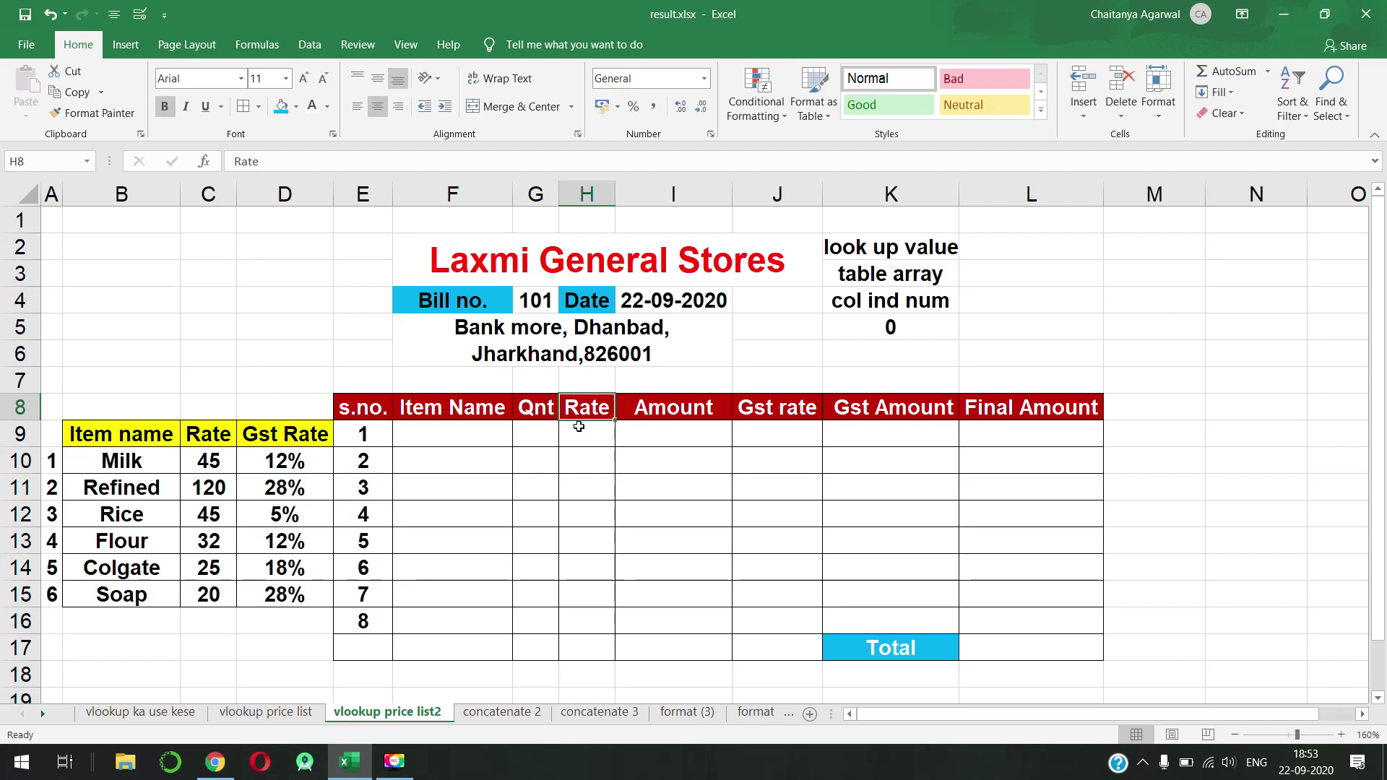
pyautogui.click(579, 427)
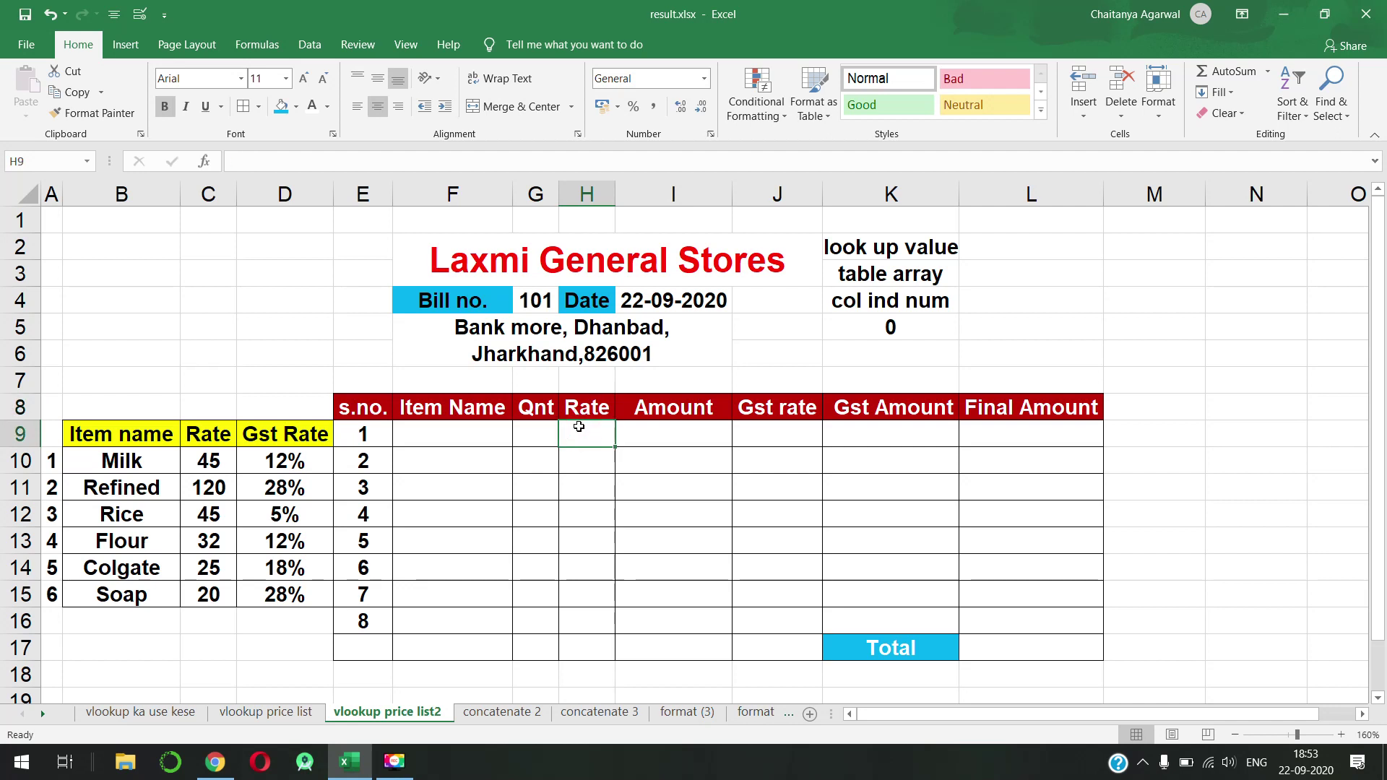
pyautogui.click(878, 323)
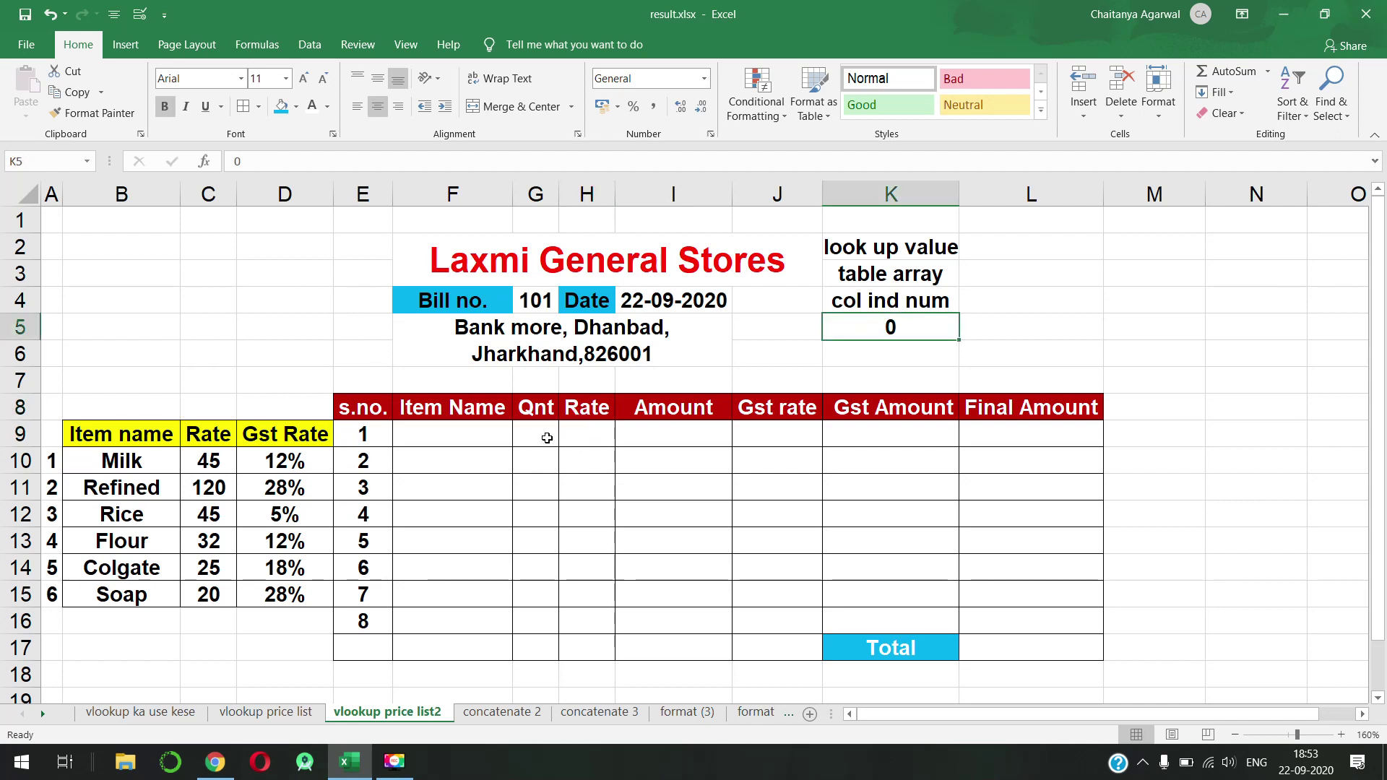
# Step: Enter =VLOOKUP(F9,B9:D15,2,0) in the bill's first Rate cell, H9, and fill it through H16
pyautogui.click(576, 429)
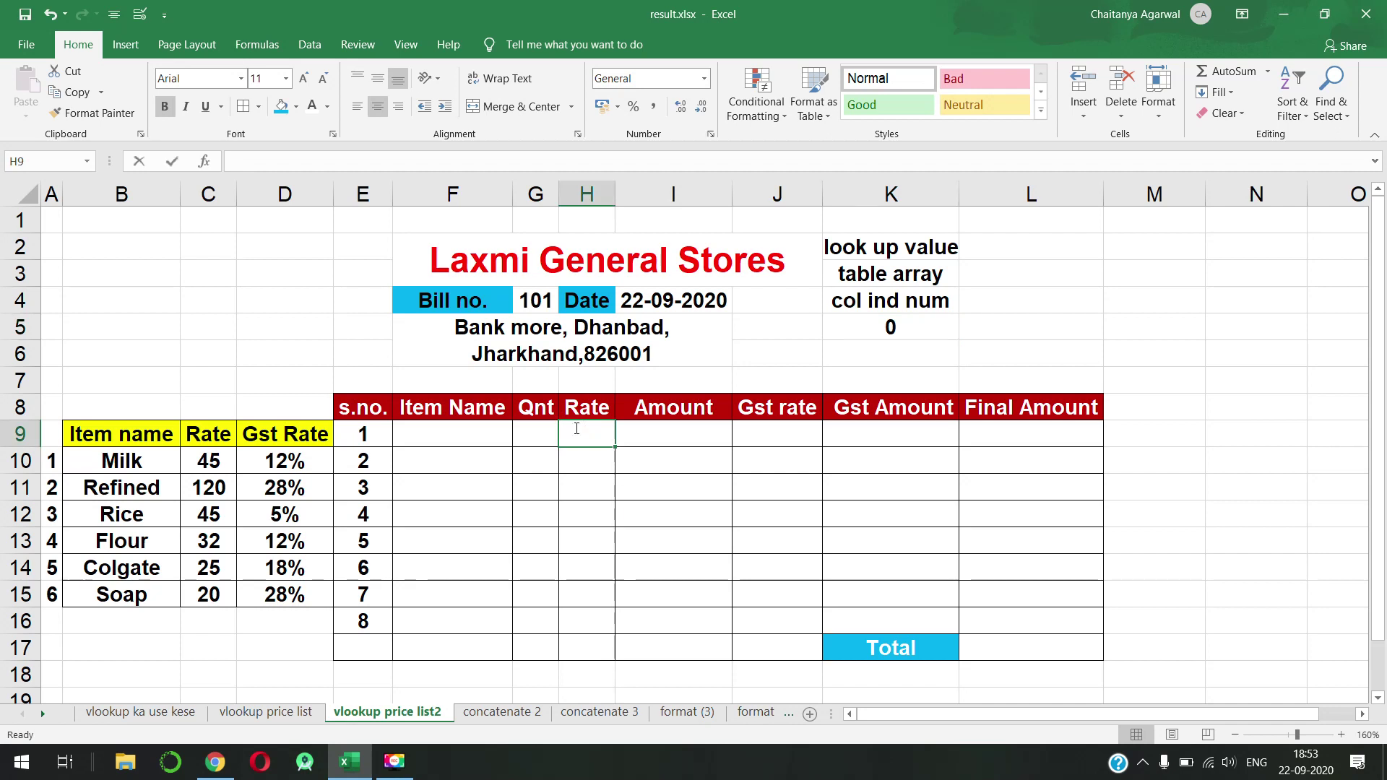
pyautogui.write('=vllik')
pyautogui.press('BackSpace')
pyautogui.press('BackSpace')
pyautogui.press('BackSpace')
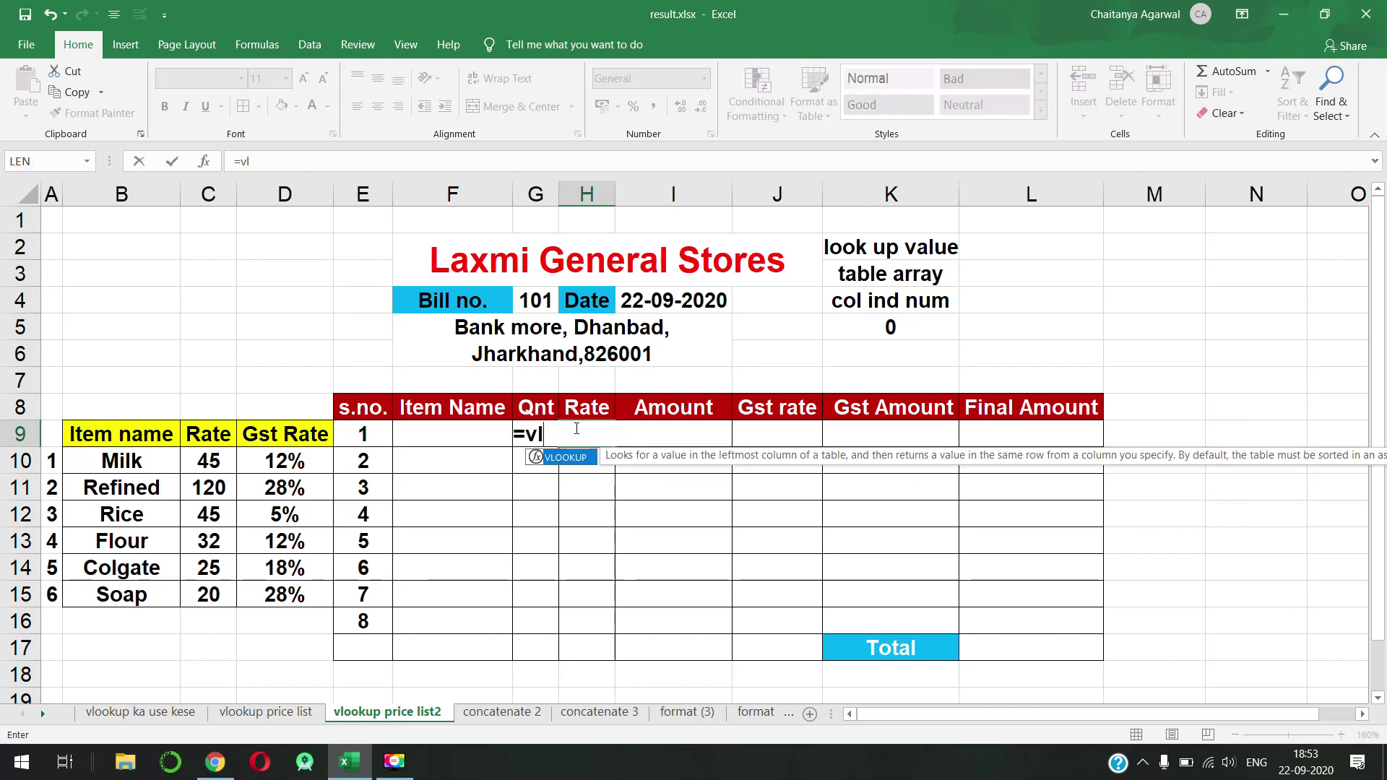
pyautogui.press('Tab')
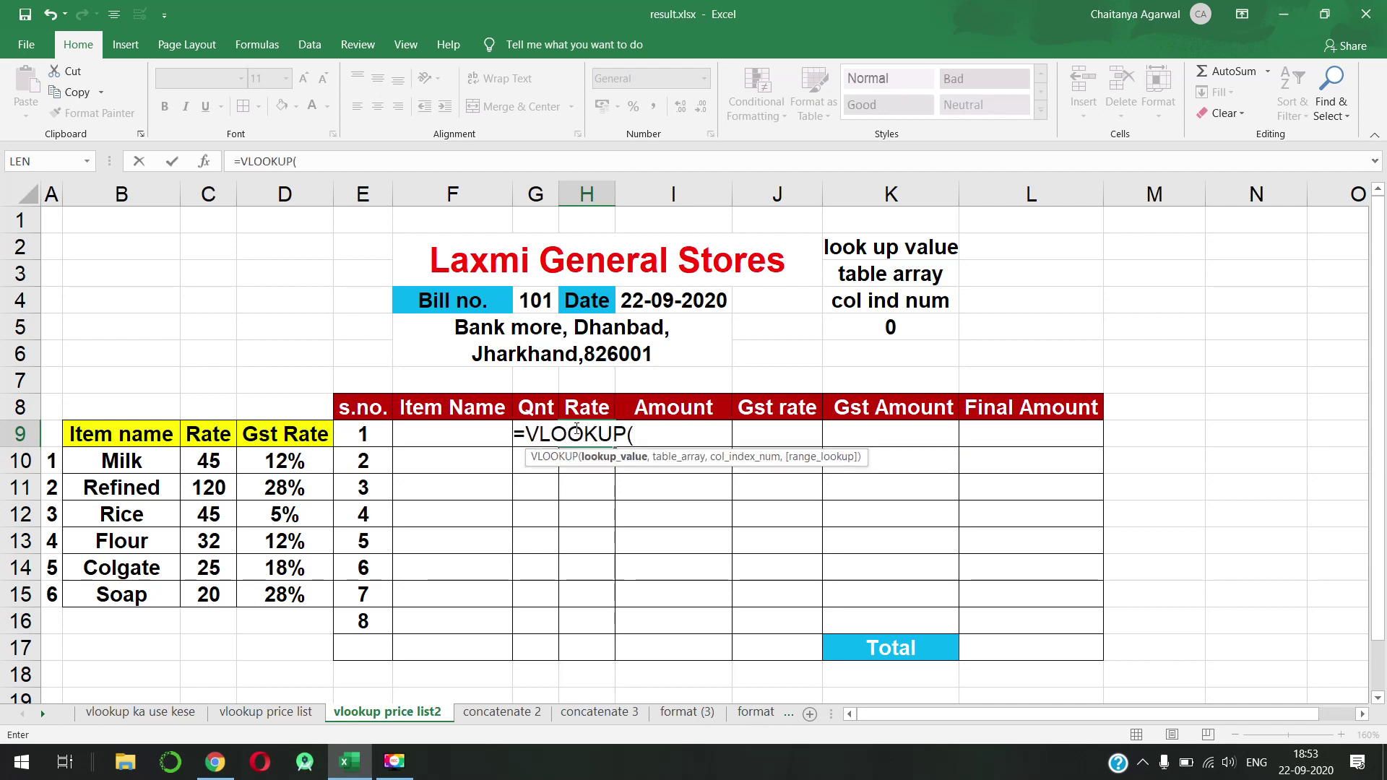
pyautogui.click(468, 435)
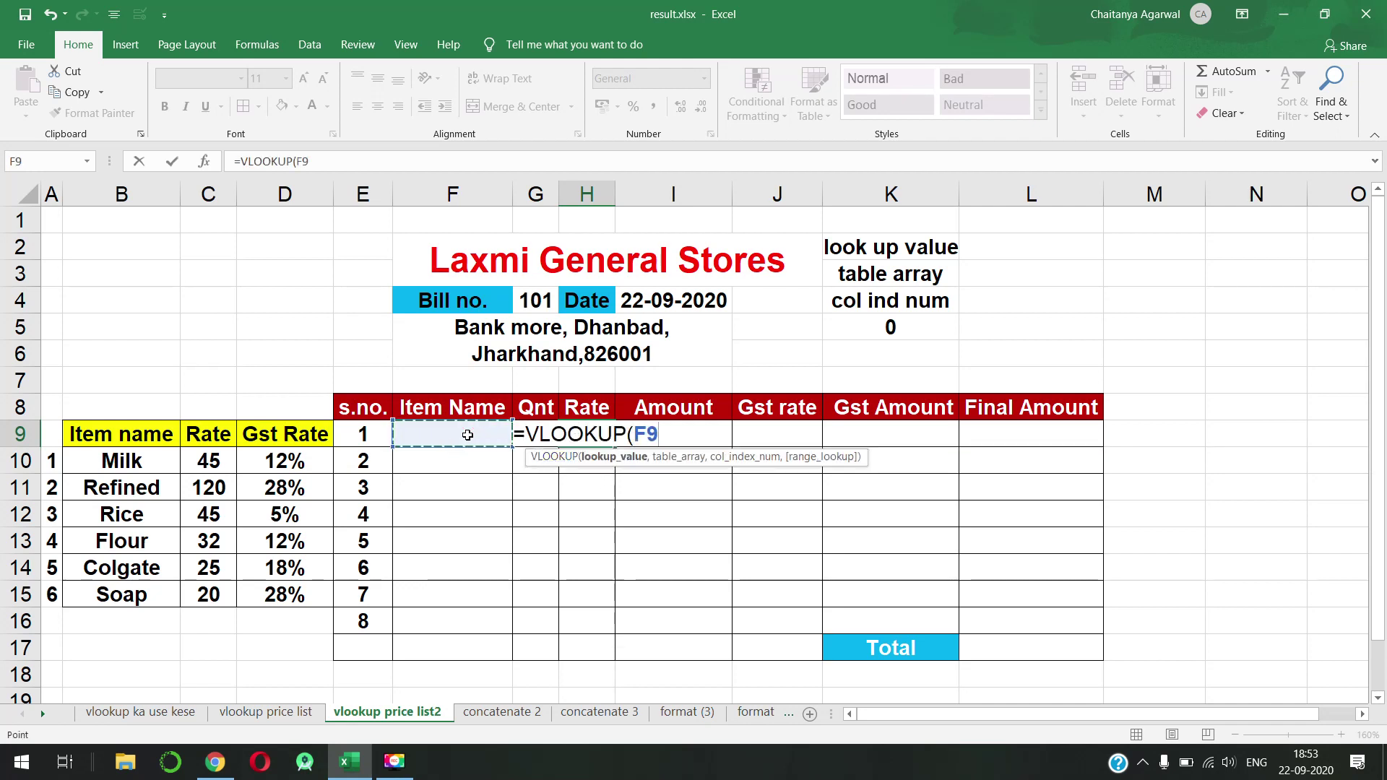
pyautogui.write(',')
pyautogui.moveTo(100, 437); pyautogui.dragTo(270, 580)
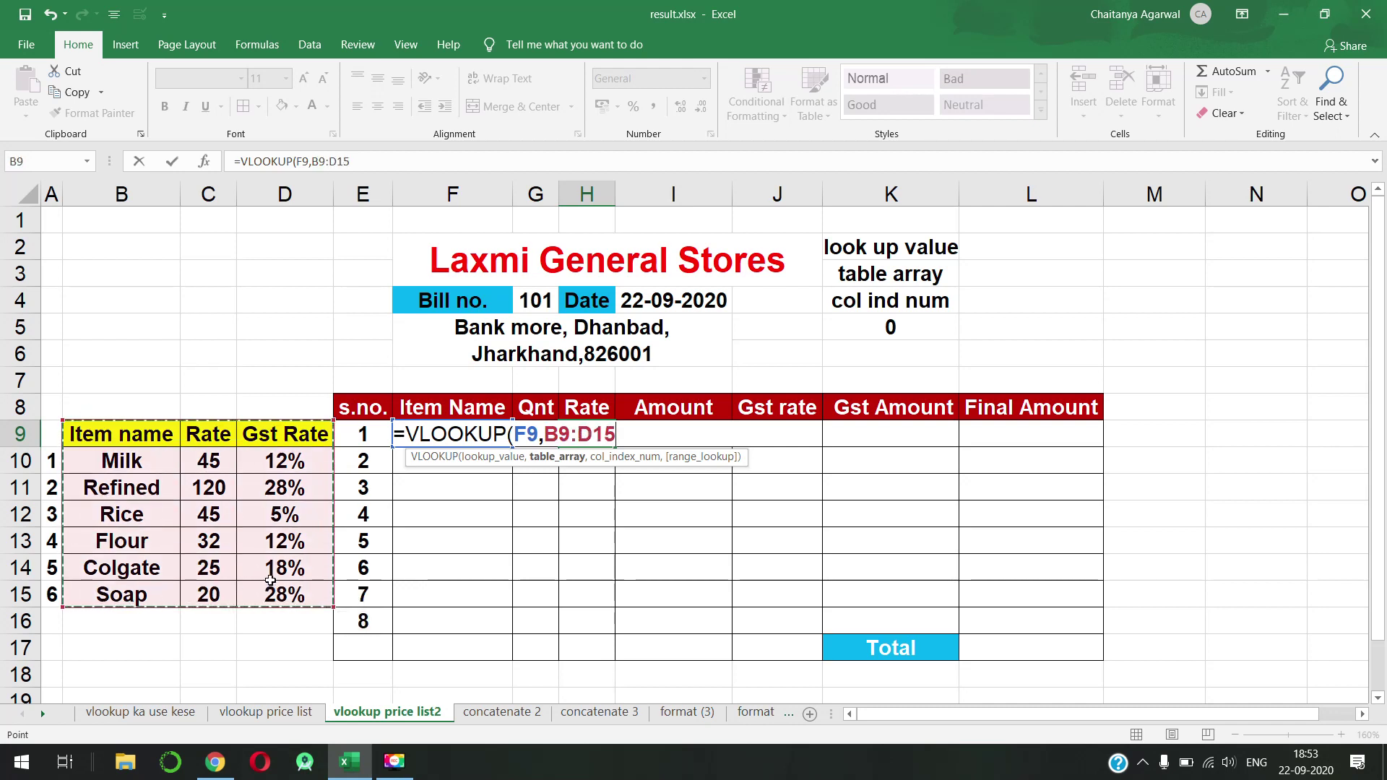
pyautogui.write(',2,')
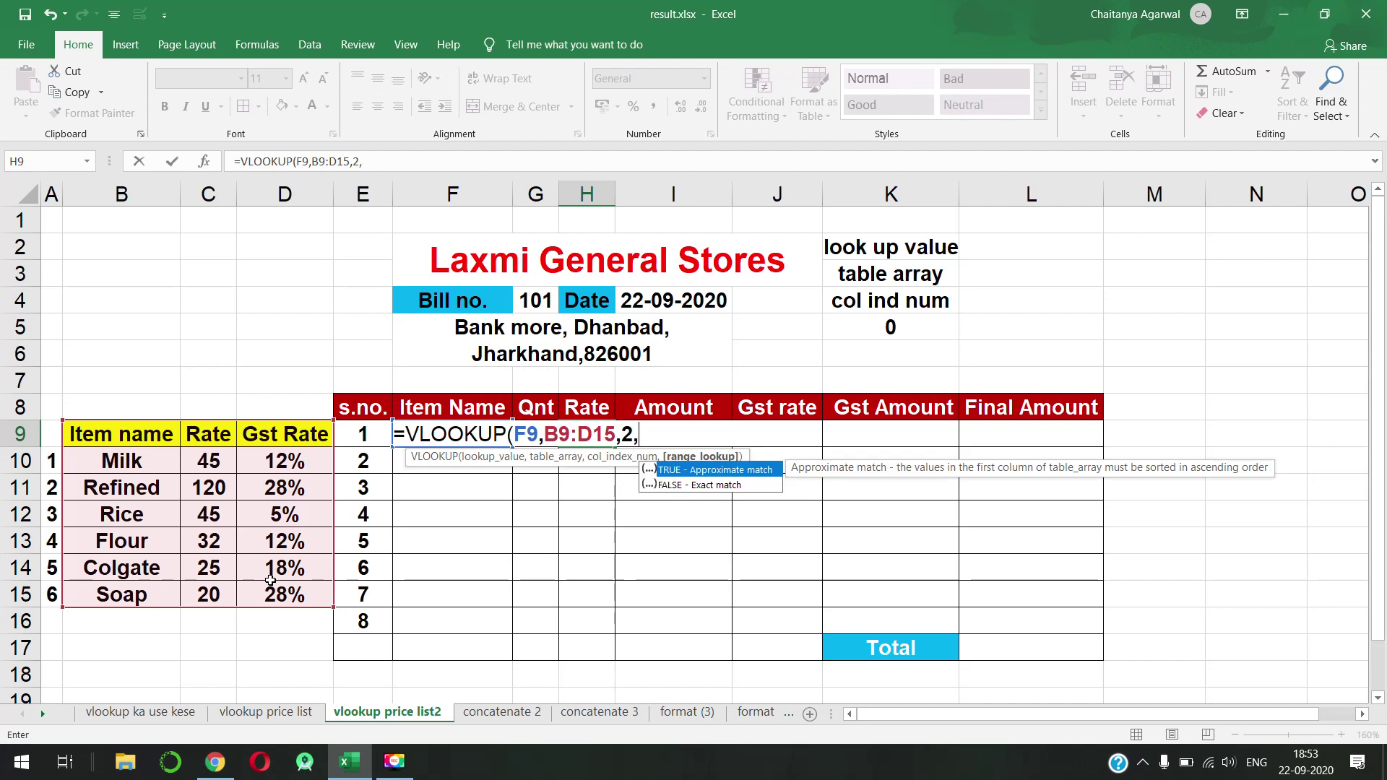
pyautogui.write('0)')
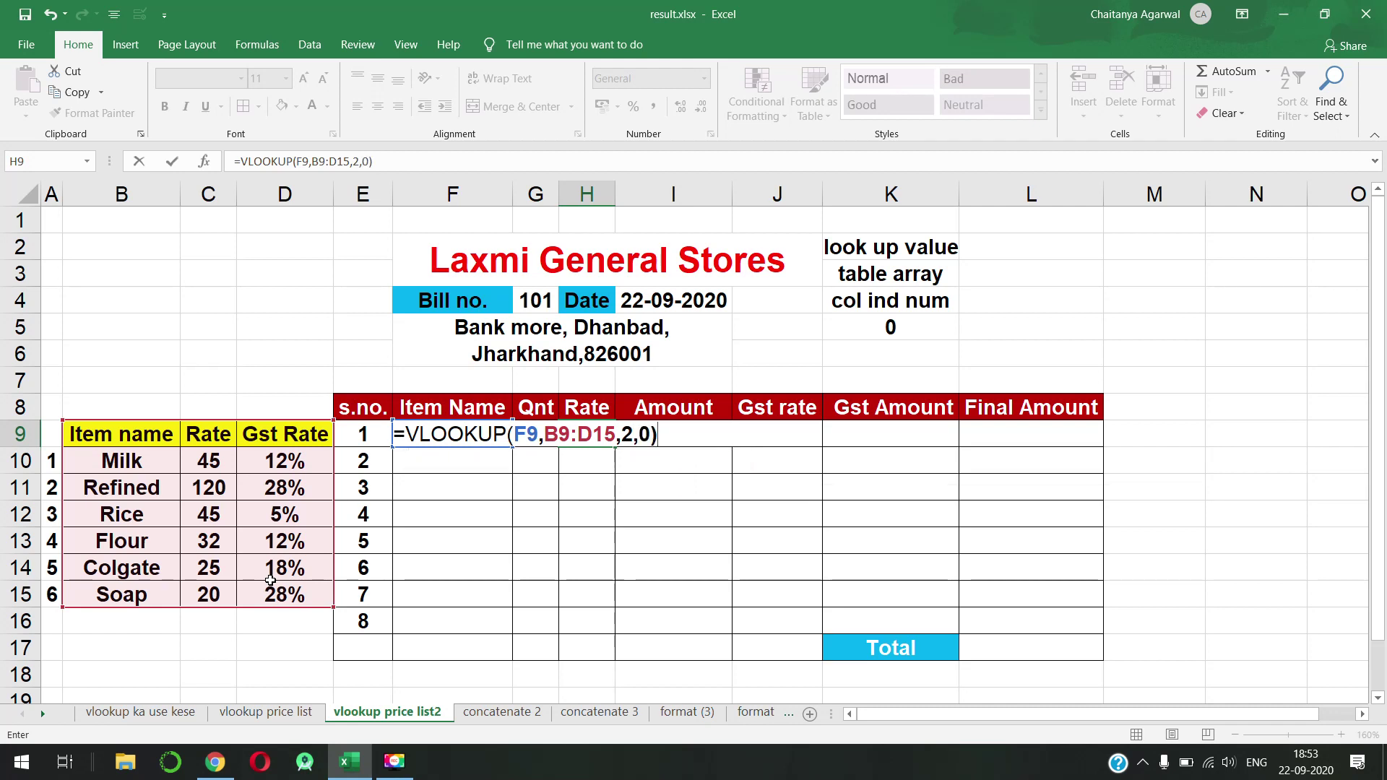
pyautogui.press('Return')
pyautogui.click(583, 433)
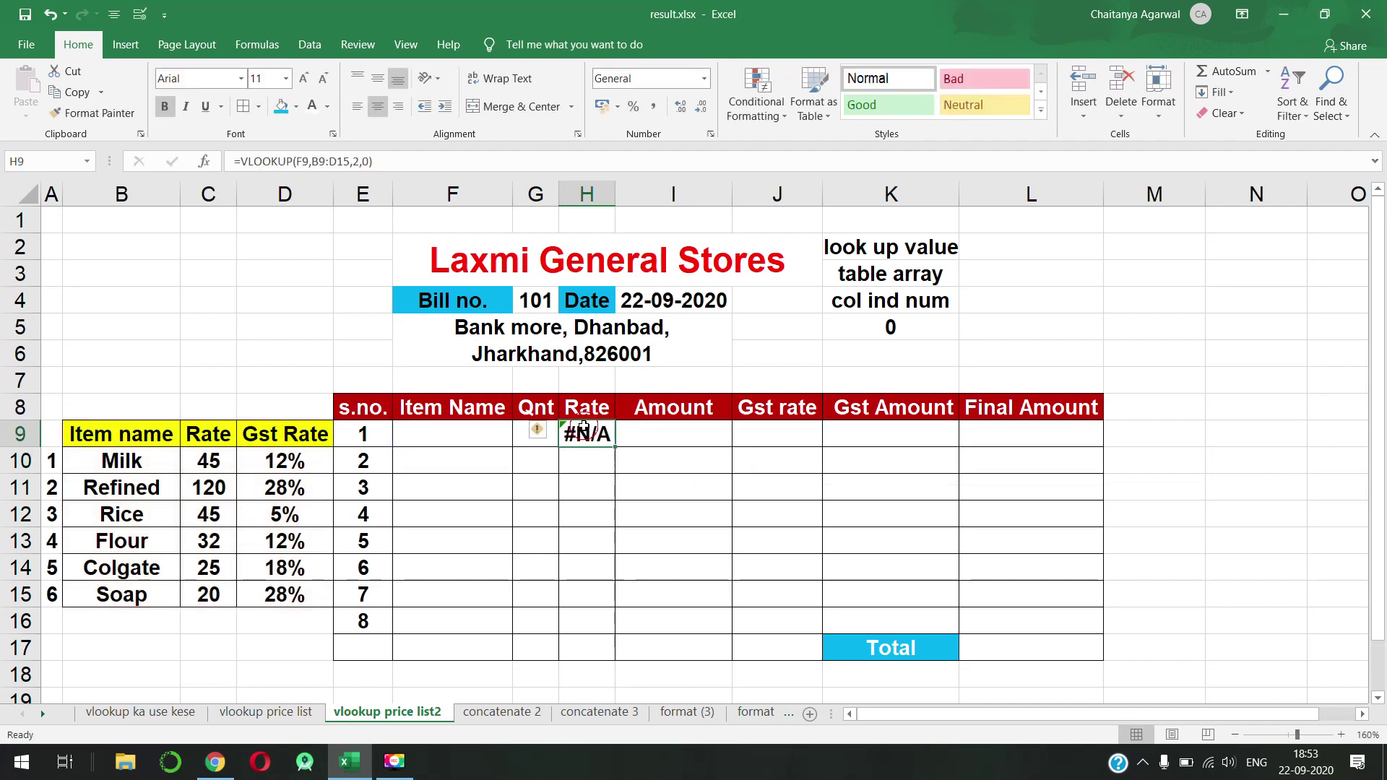
pyautogui.moveTo(615, 447); pyautogui.dragTo(616, 630)
# Step: Choose Rice as the bill's first item and compare its looked-up rate with the price table's Rate column
pyautogui.click(491, 437)
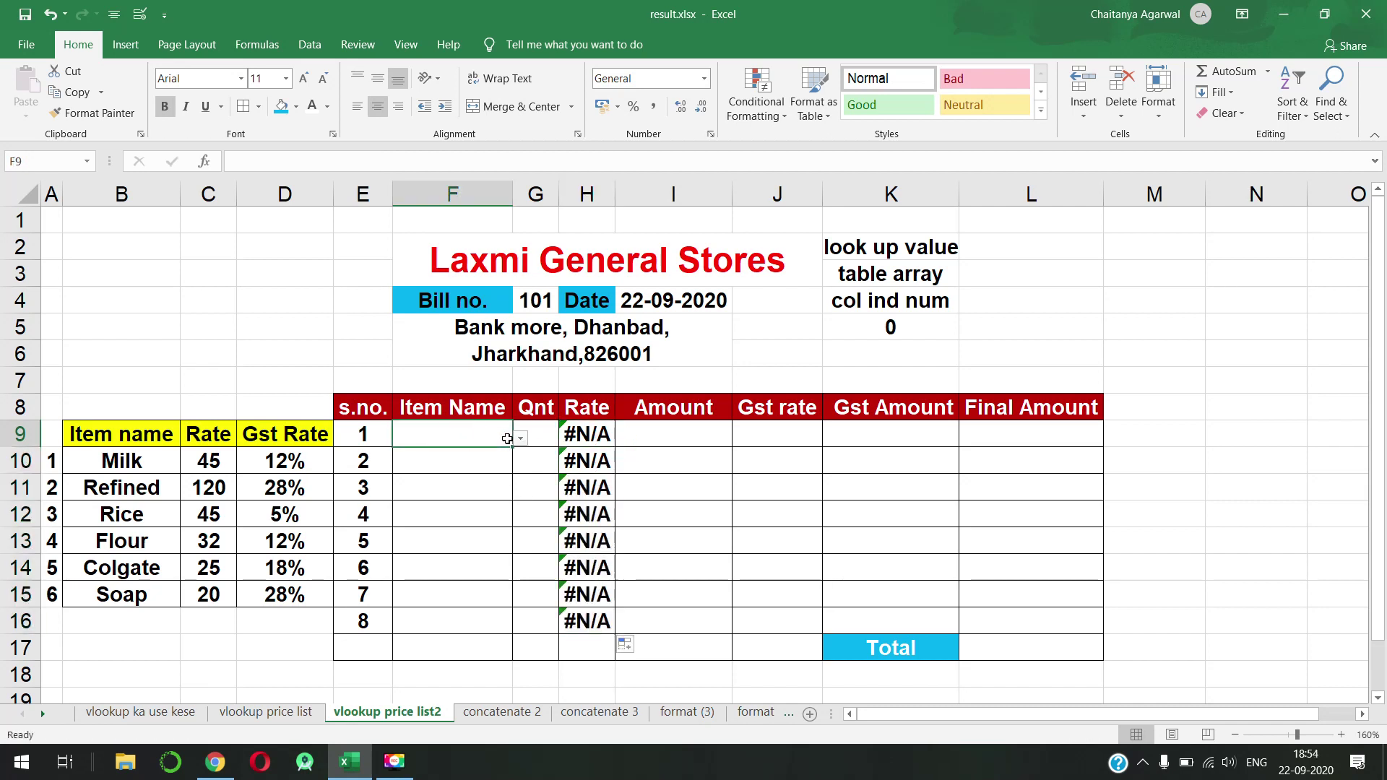
pyautogui.click(519, 439)
pyautogui.click(484, 494)
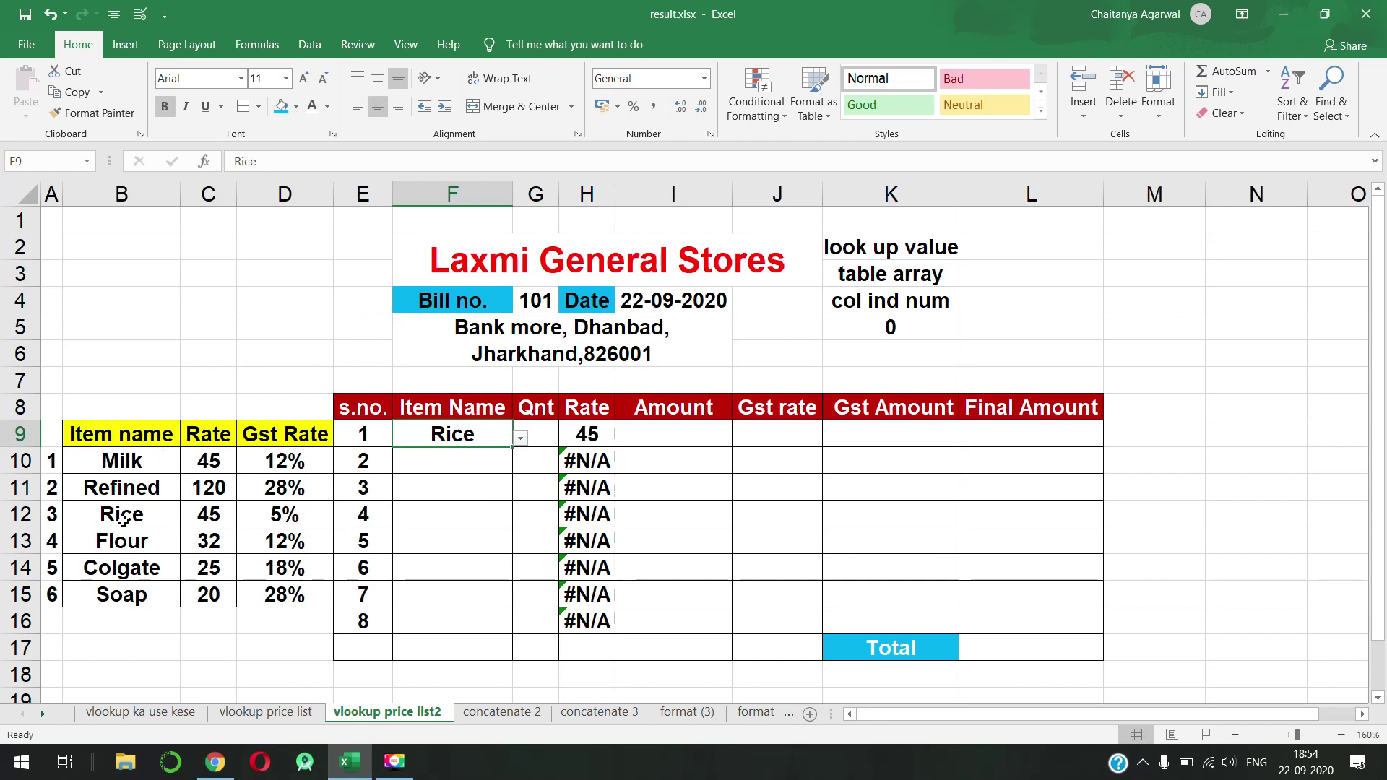
pyautogui.click(123, 518)
pyautogui.click(193, 520)
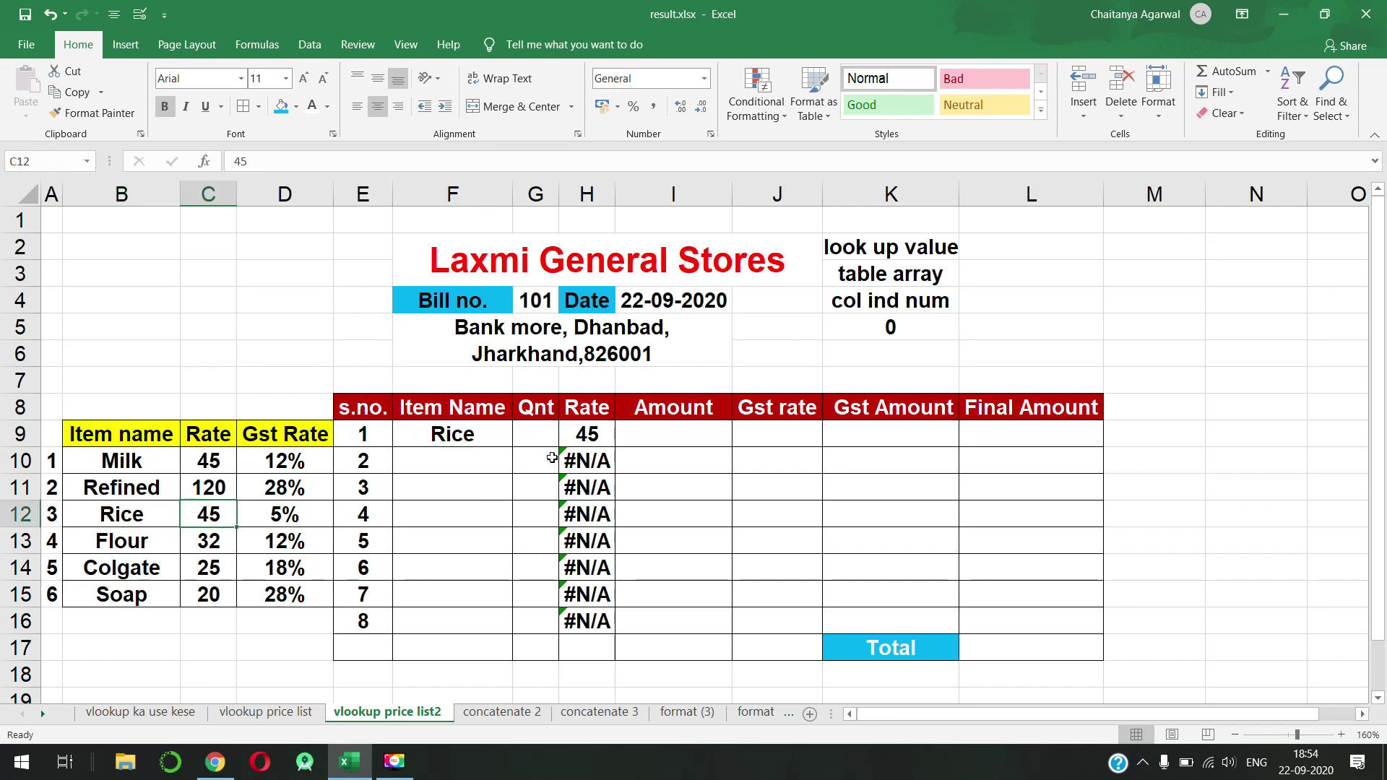
pyautogui.click(569, 436)
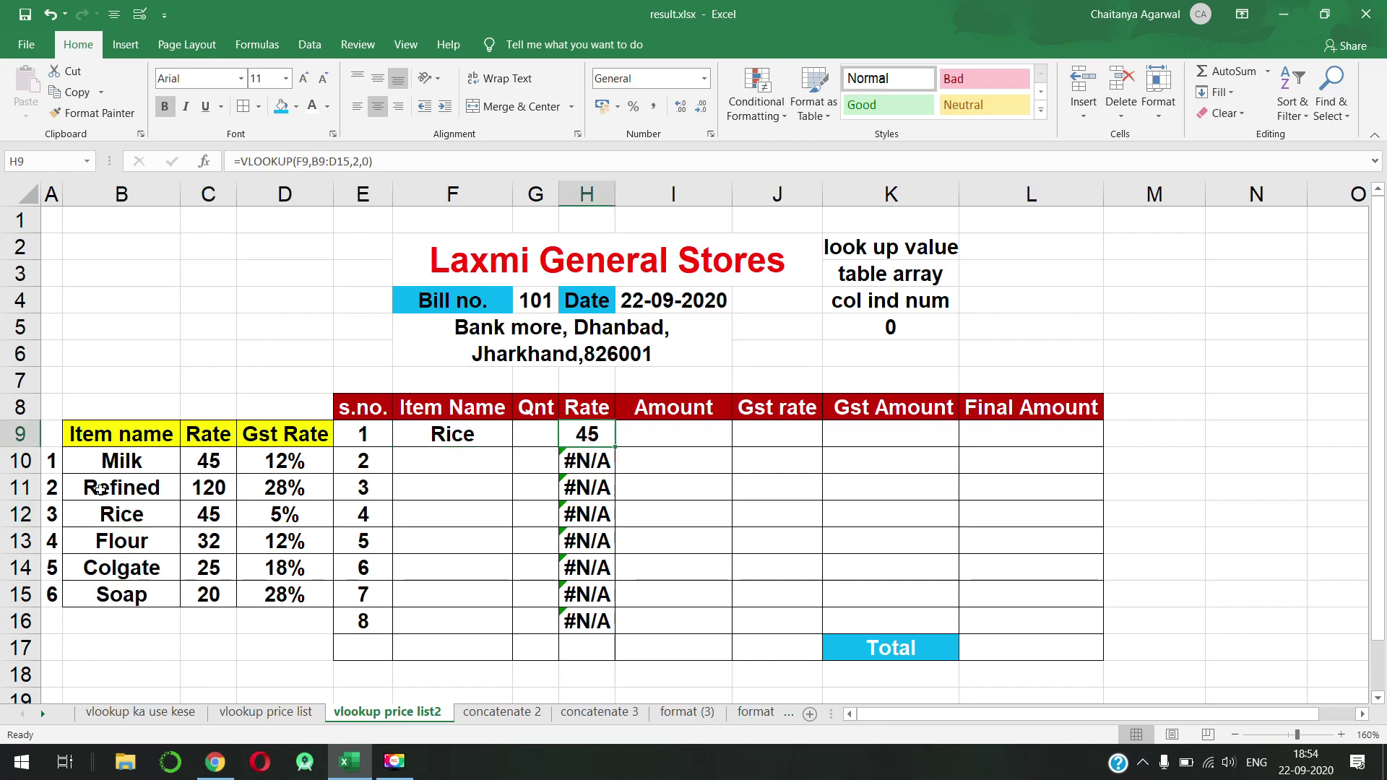
pyautogui.click(208, 436)
pyautogui.moveTo(208, 436); pyautogui.dragTo(209, 591)
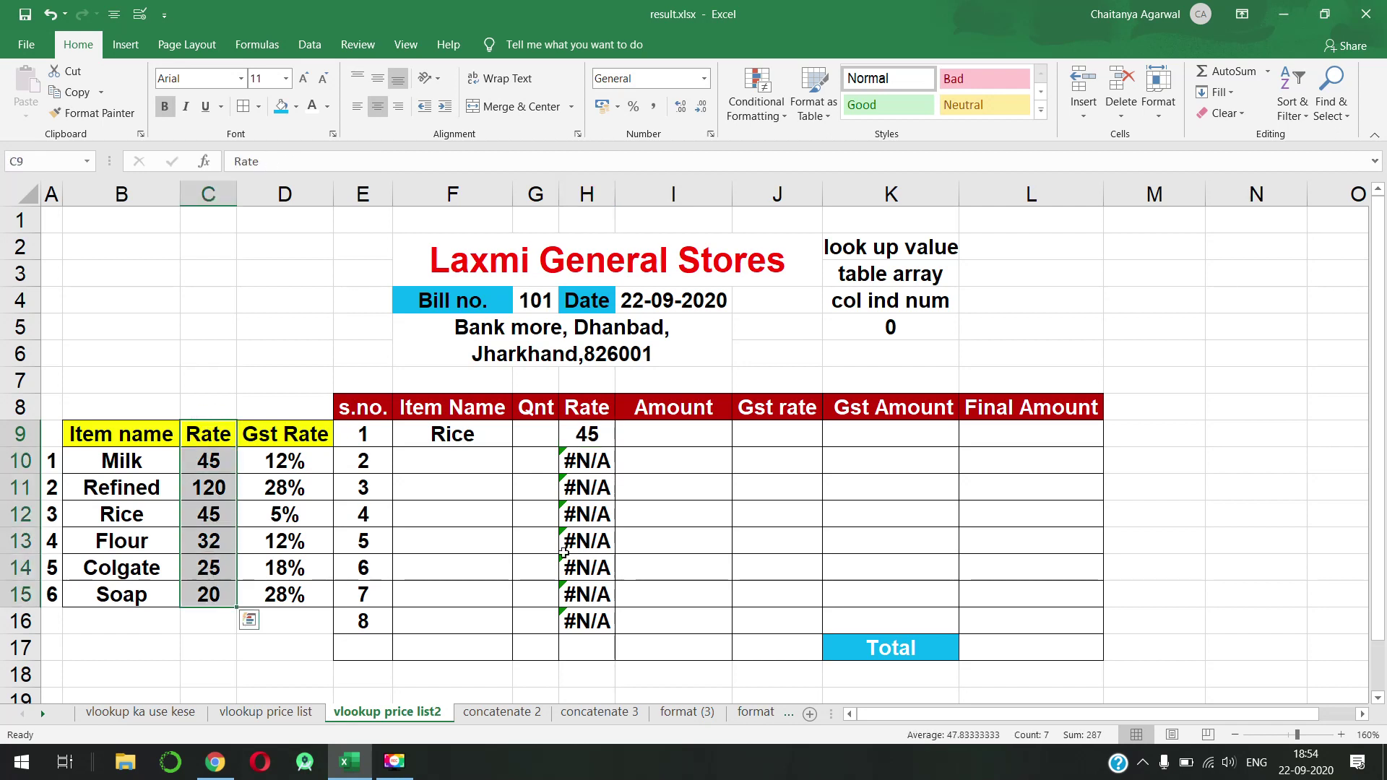
pyautogui.click(597, 437)
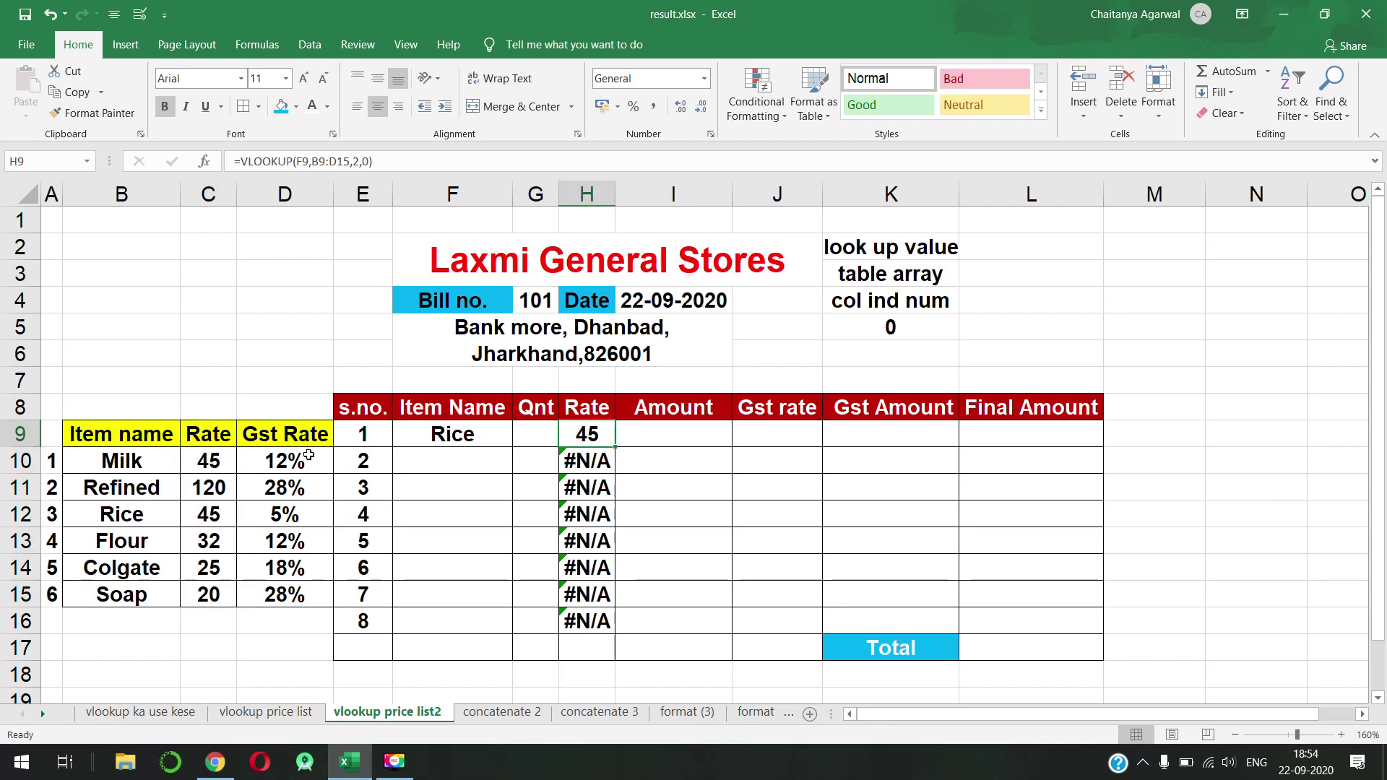
pyautogui.click(229, 435)
pyautogui.click(564, 436)
# Step: Choose Flour as the bill's second item in F10 and check the rate looked up for it
pyautogui.click(433, 464)
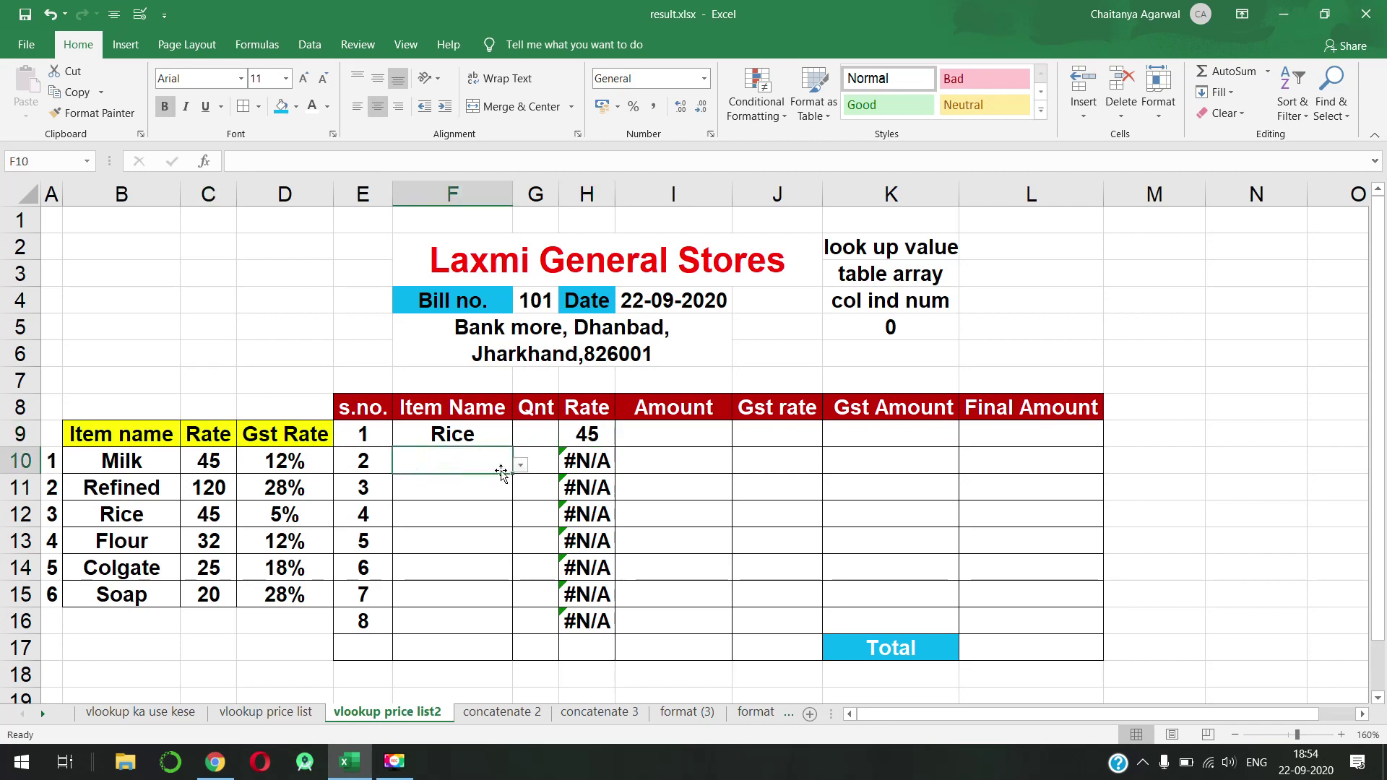
pyautogui.click(521, 469)
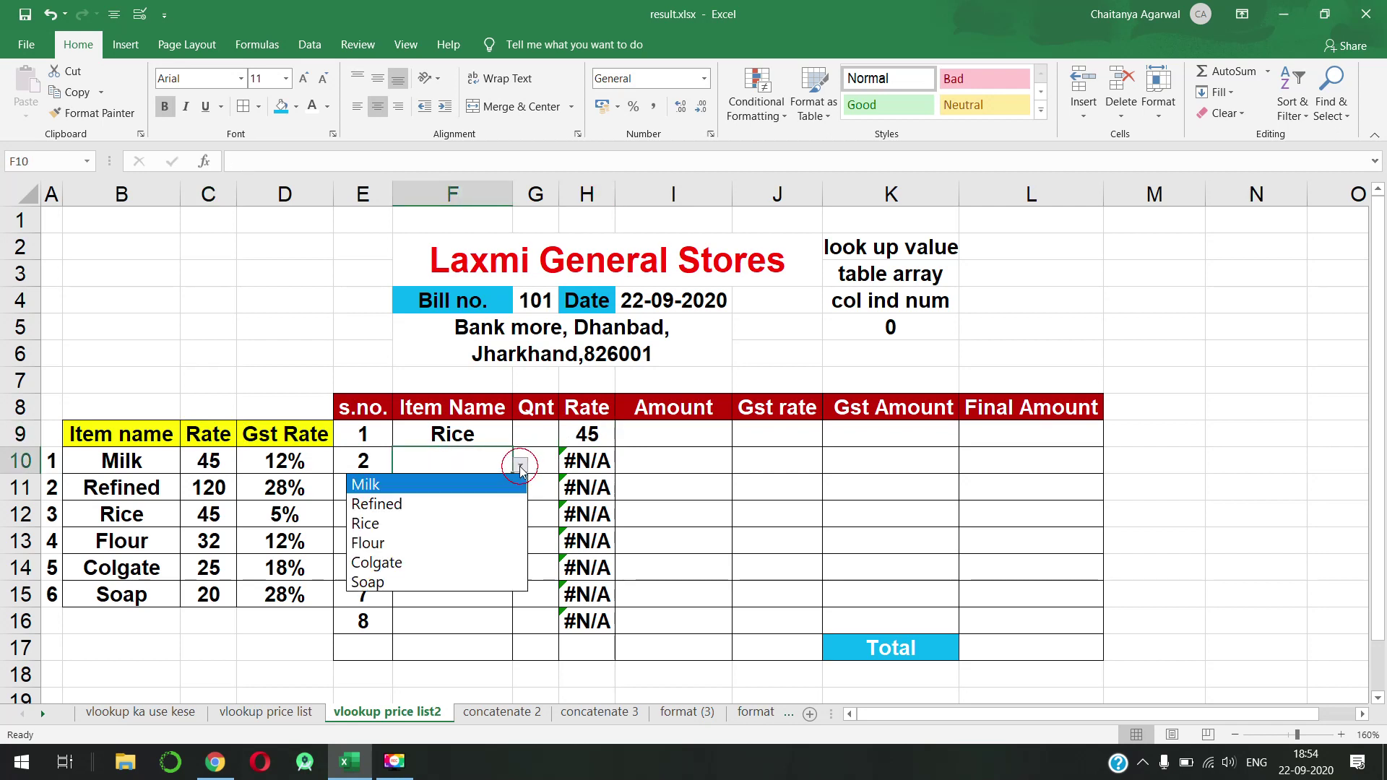
pyautogui.click(483, 541)
pyautogui.click(576, 468)
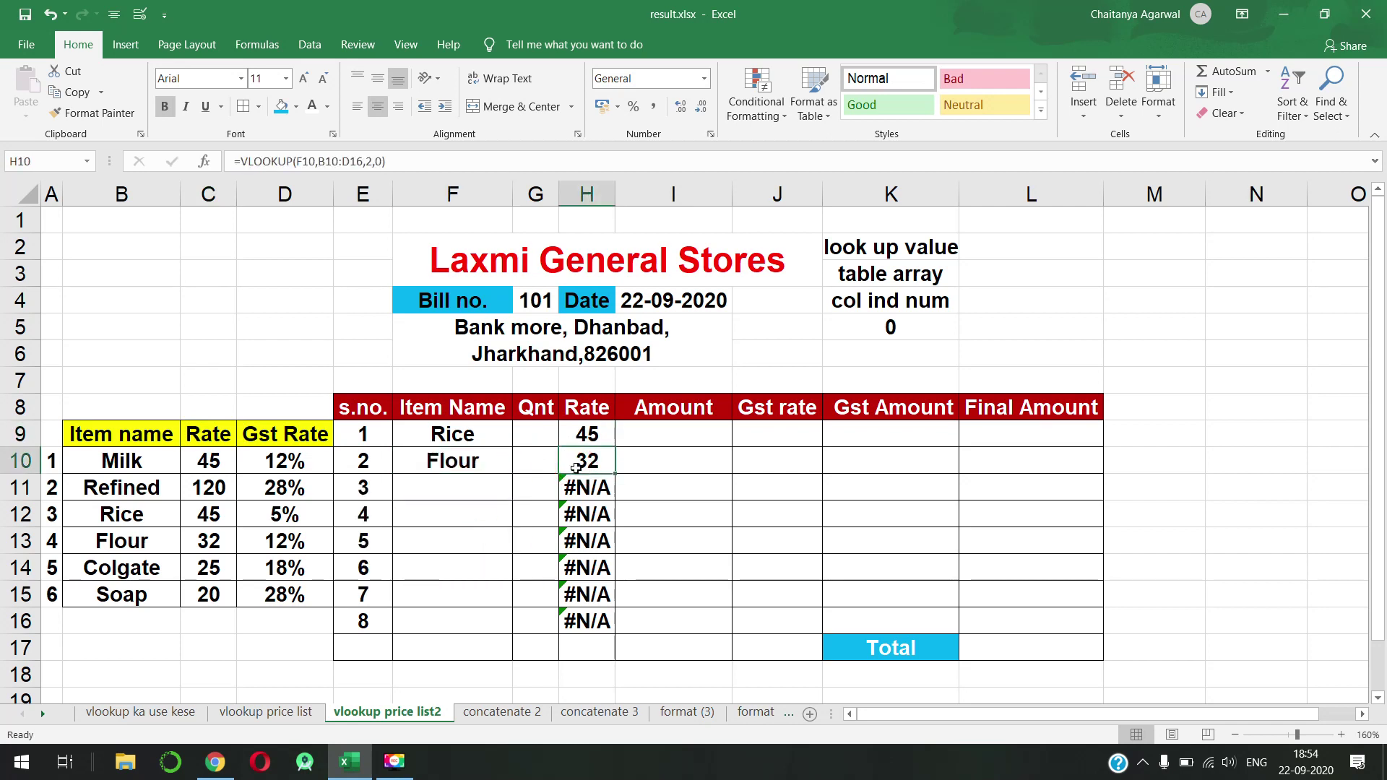
pyautogui.click(772, 436)
pyautogui.write('=')
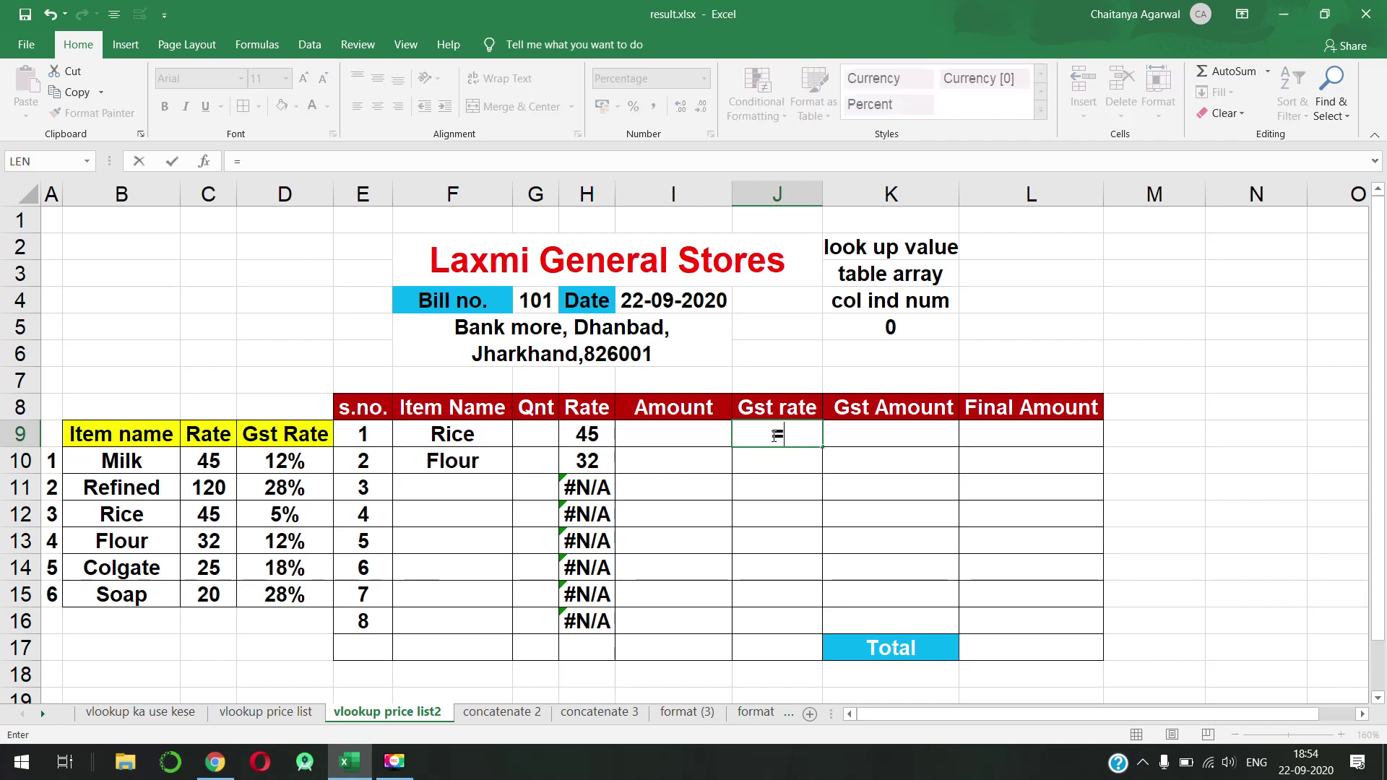
pyautogui.press('BackSpace')
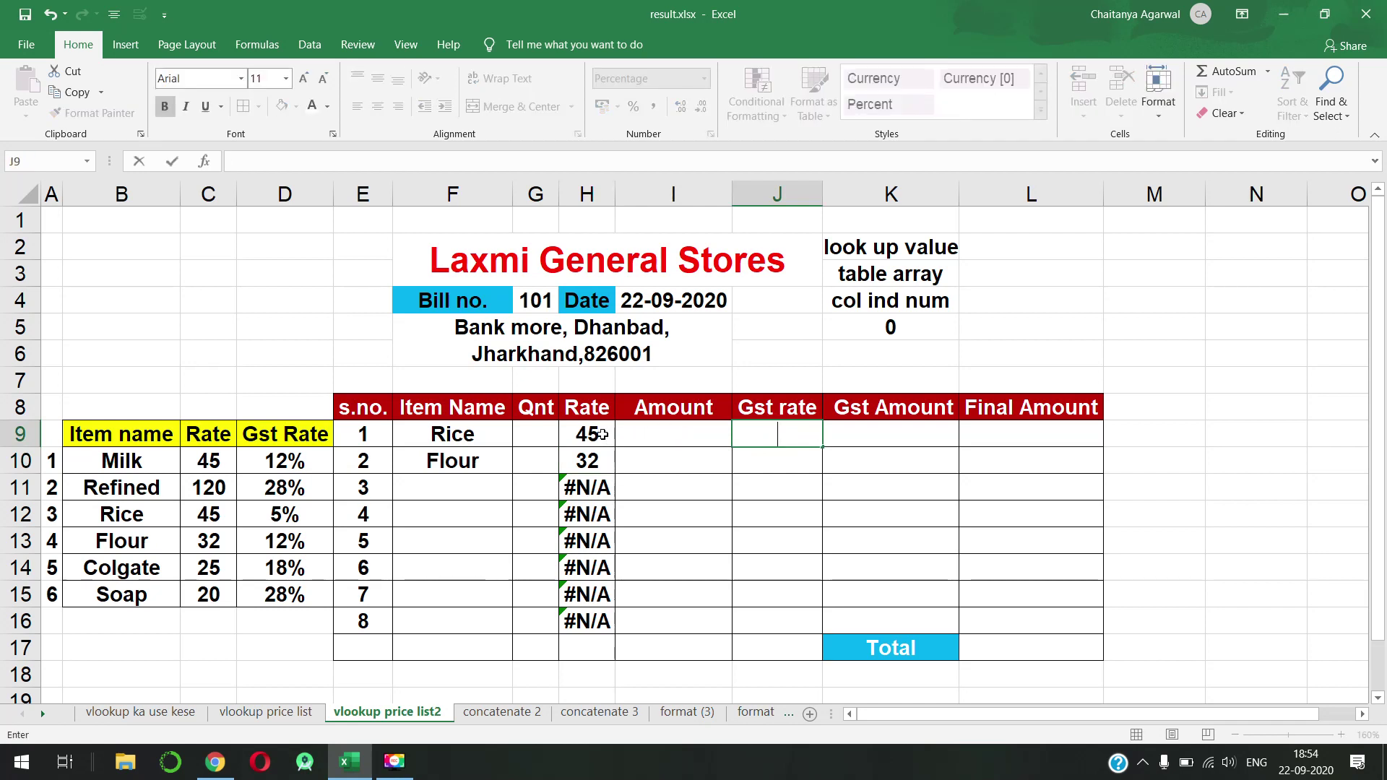
# Step: Copy the VLOOKUP expression from H9 without its equals sign and reuse it as a formula in J9, the first Gst rate cell
pyautogui.click(602, 434)
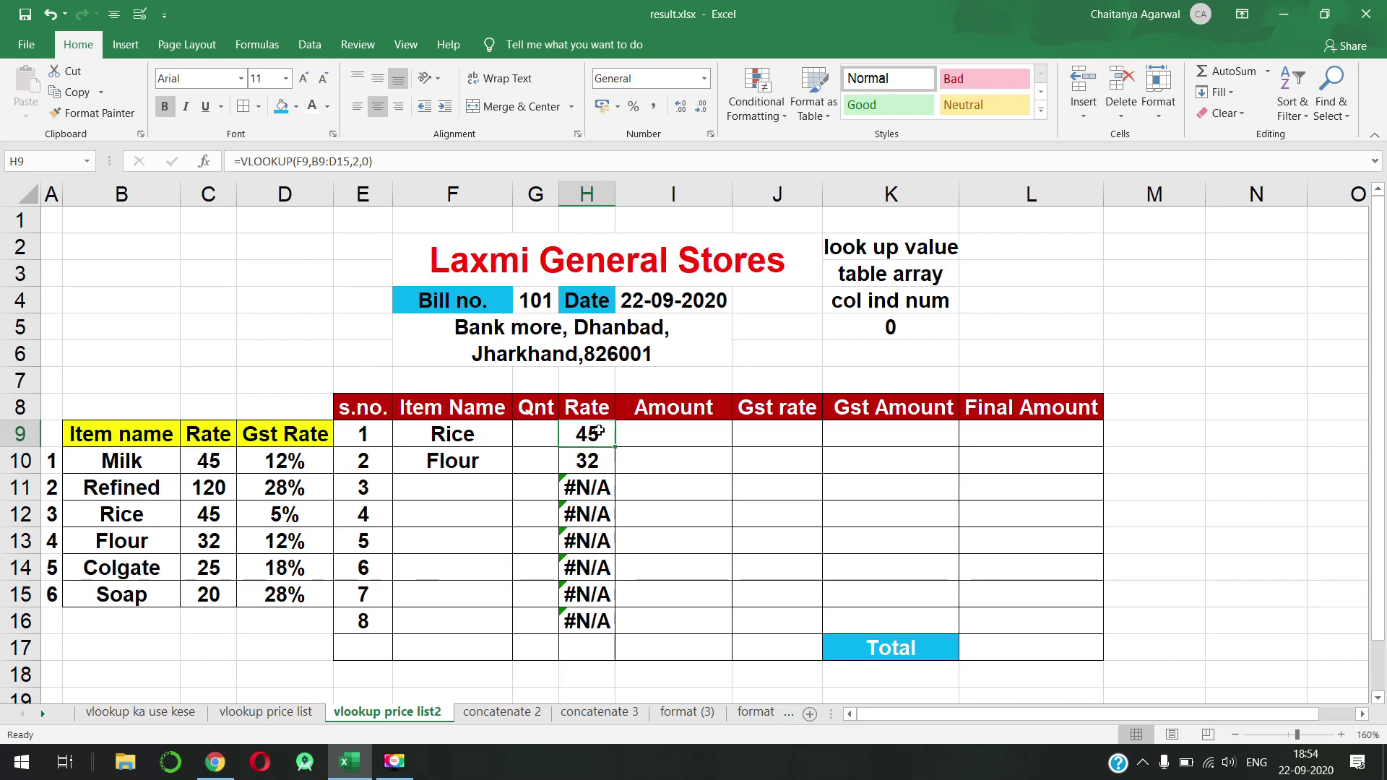
pyautogui.doubleClick(597, 434)
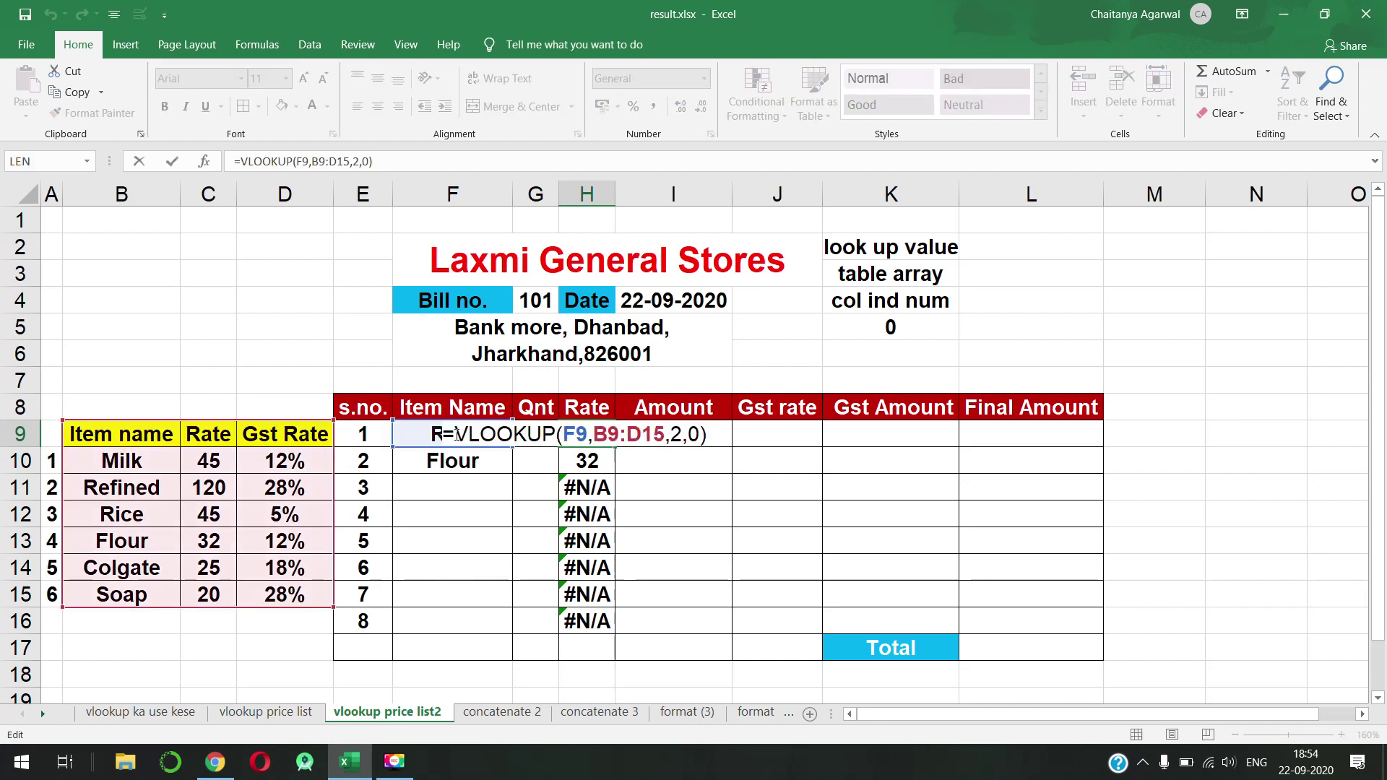
pyautogui.moveTo(460, 434); pyautogui.dragTo(713, 434)
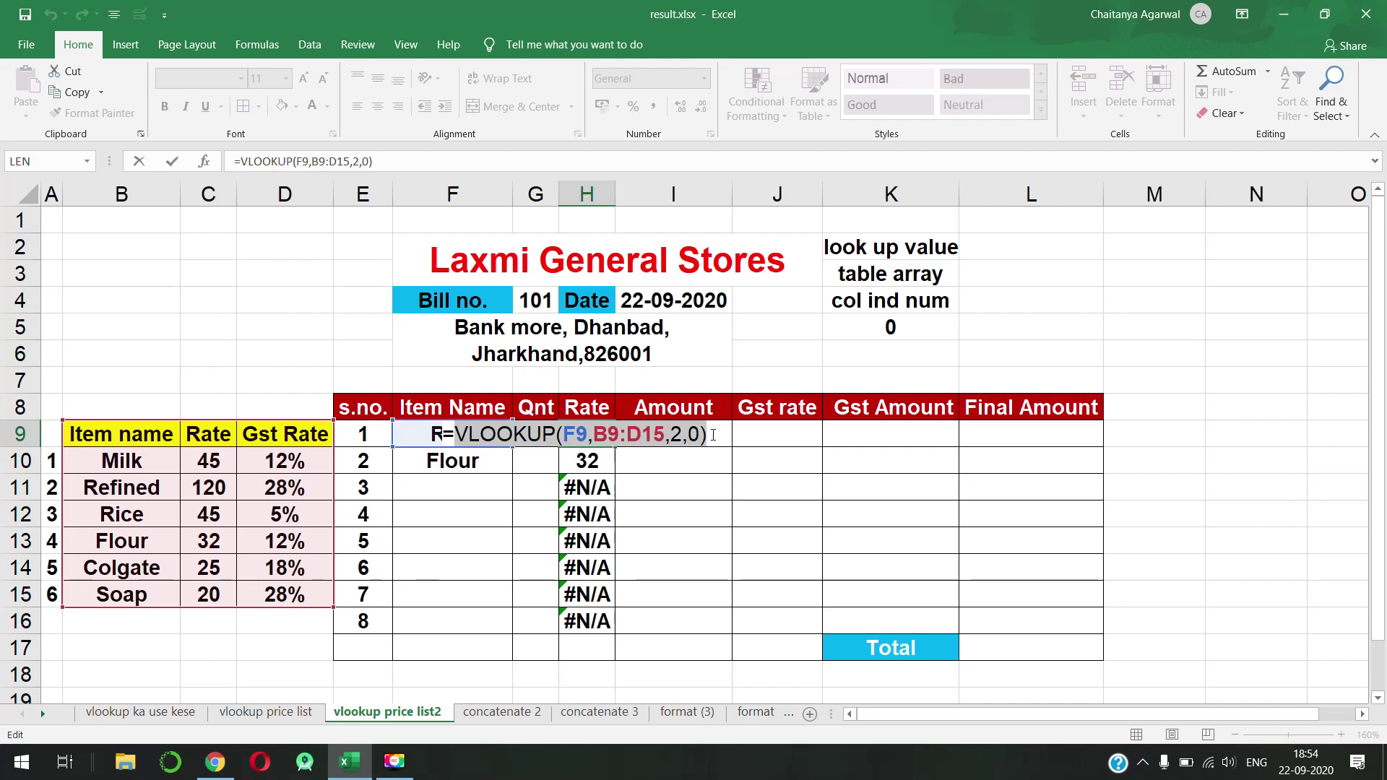
pyautogui.press('Return')
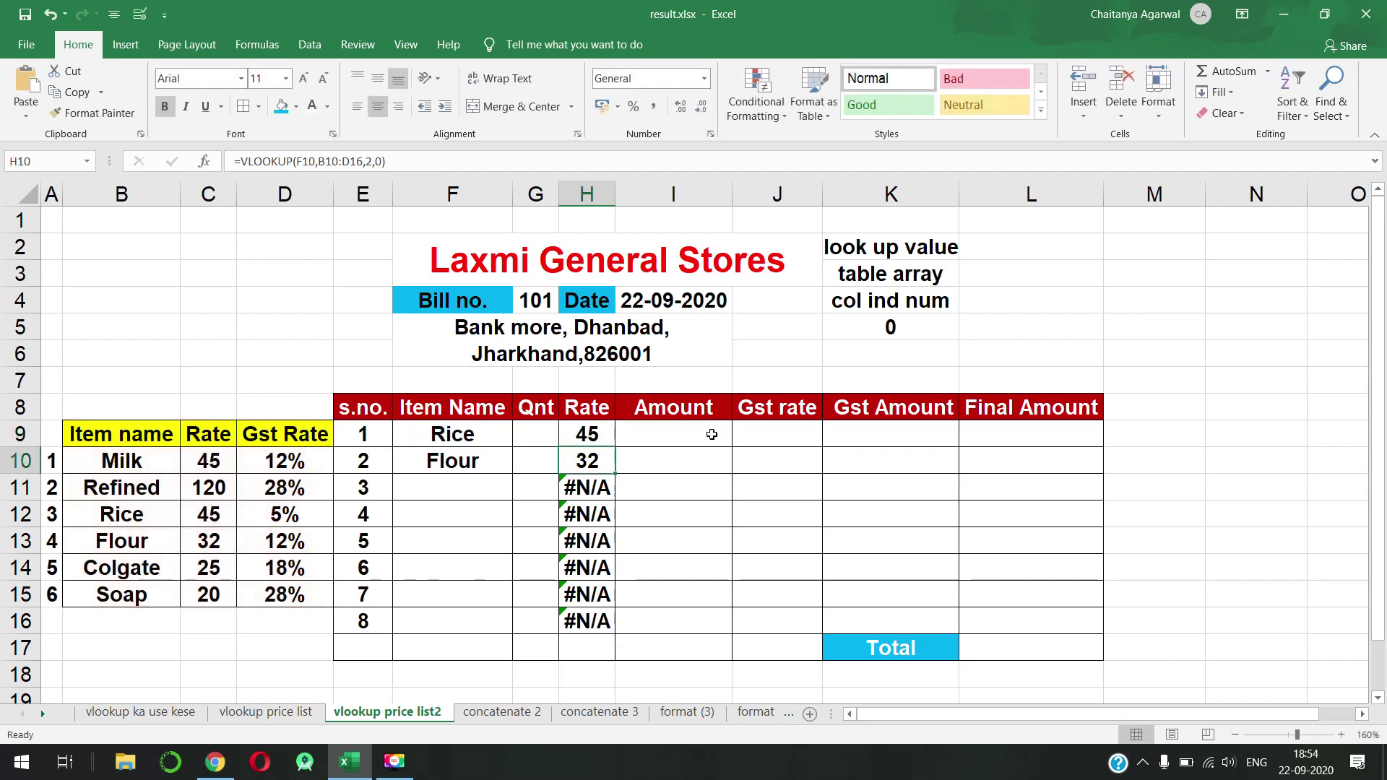
pyautogui.click(801, 436)
pyautogui.write('=')
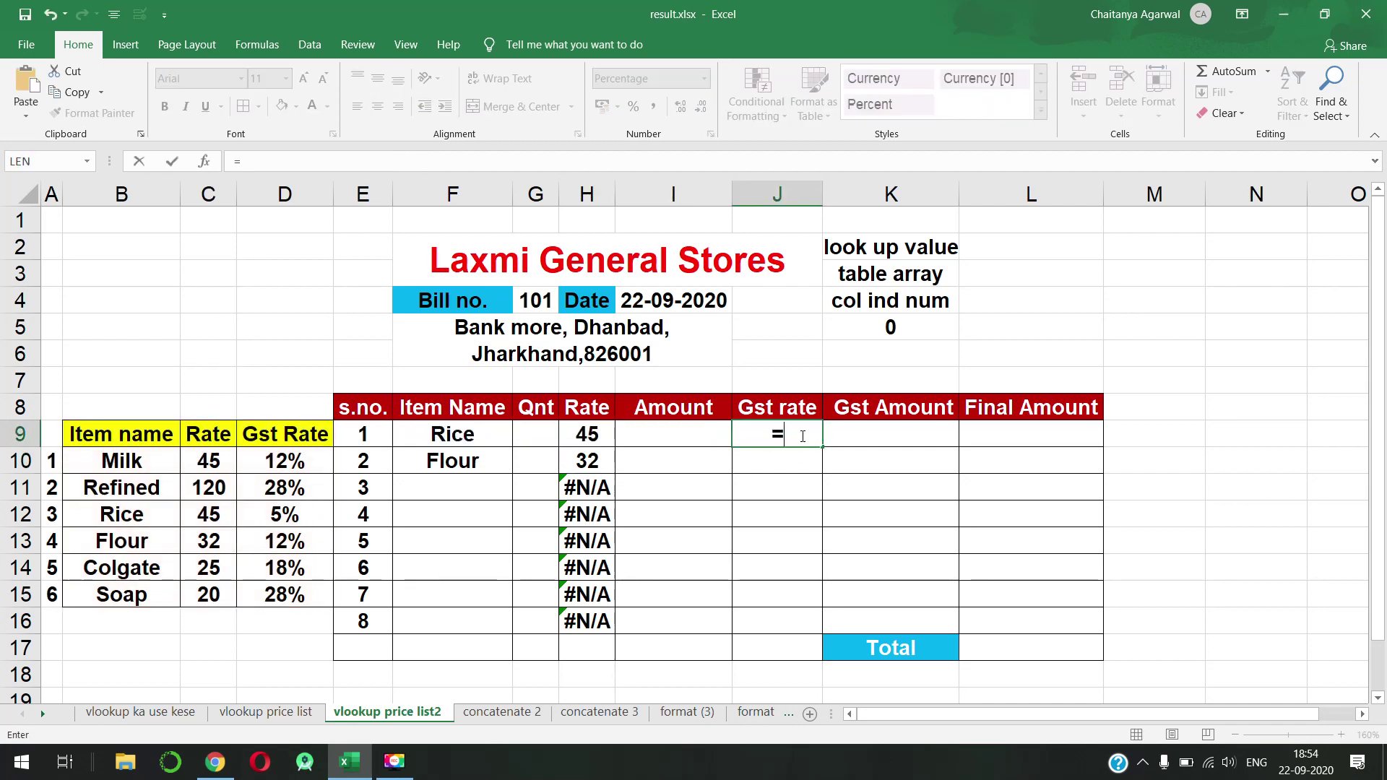
pyautogui.write('VLOOKUP(F9,B9:D15,2,0)')
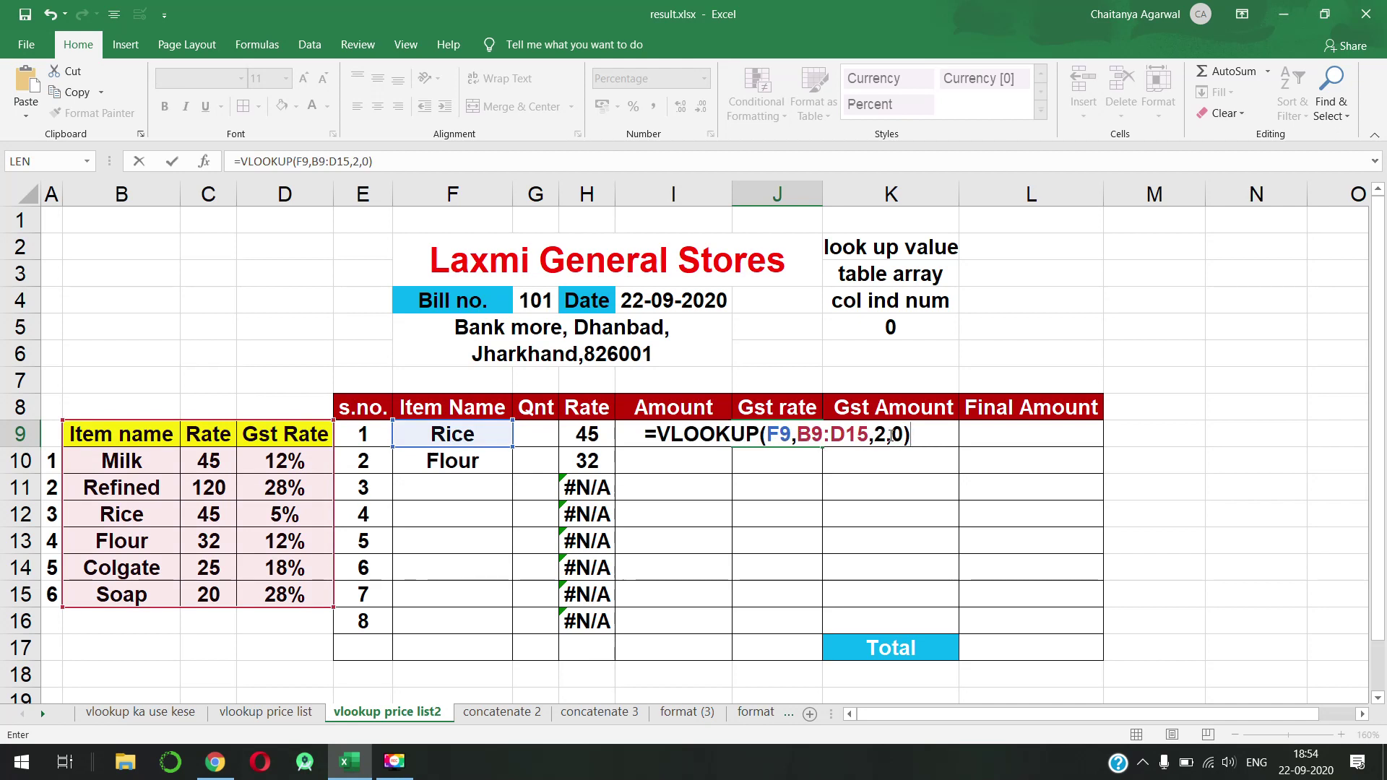
# Step: Set the column index of the VLOOKUP in J9 to 3 and fill the formula through J16
pyautogui.click(891, 434)
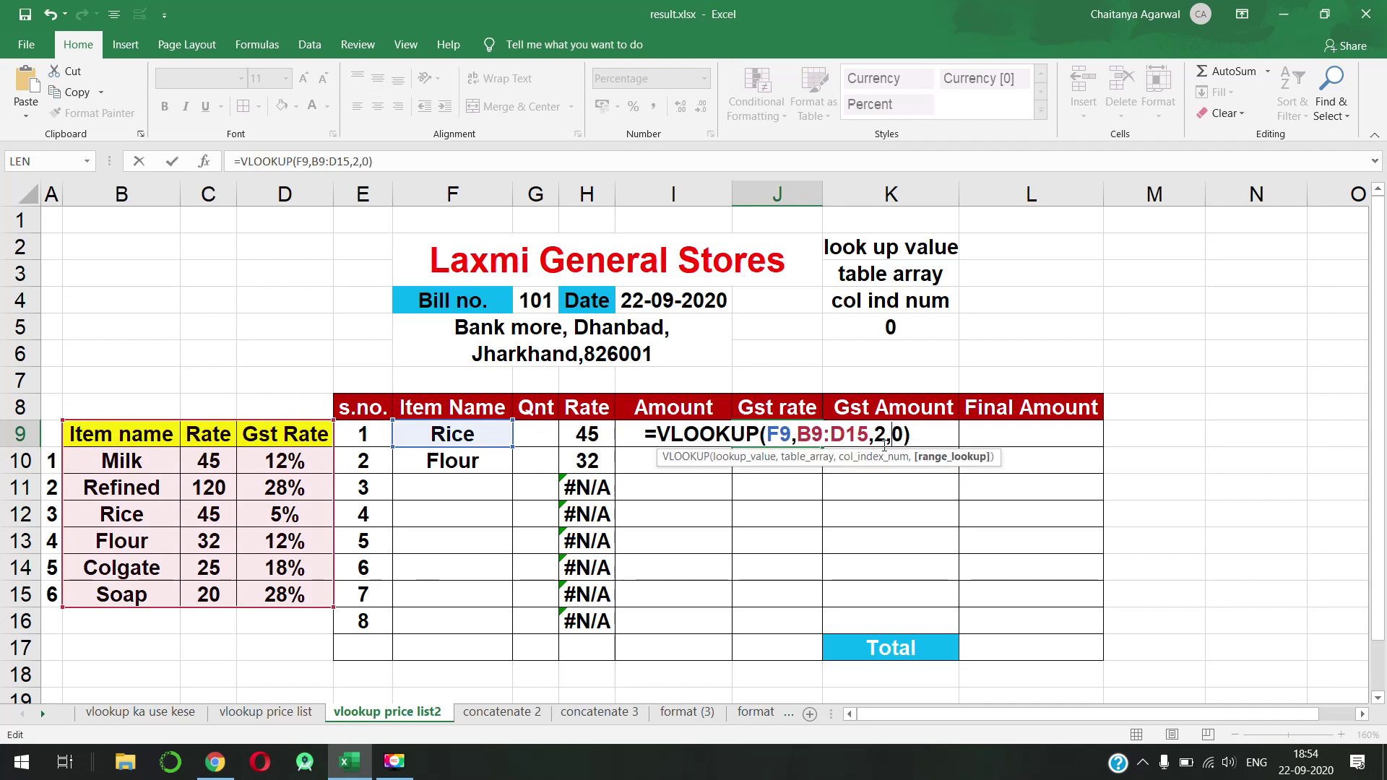
pyautogui.click(885, 435)
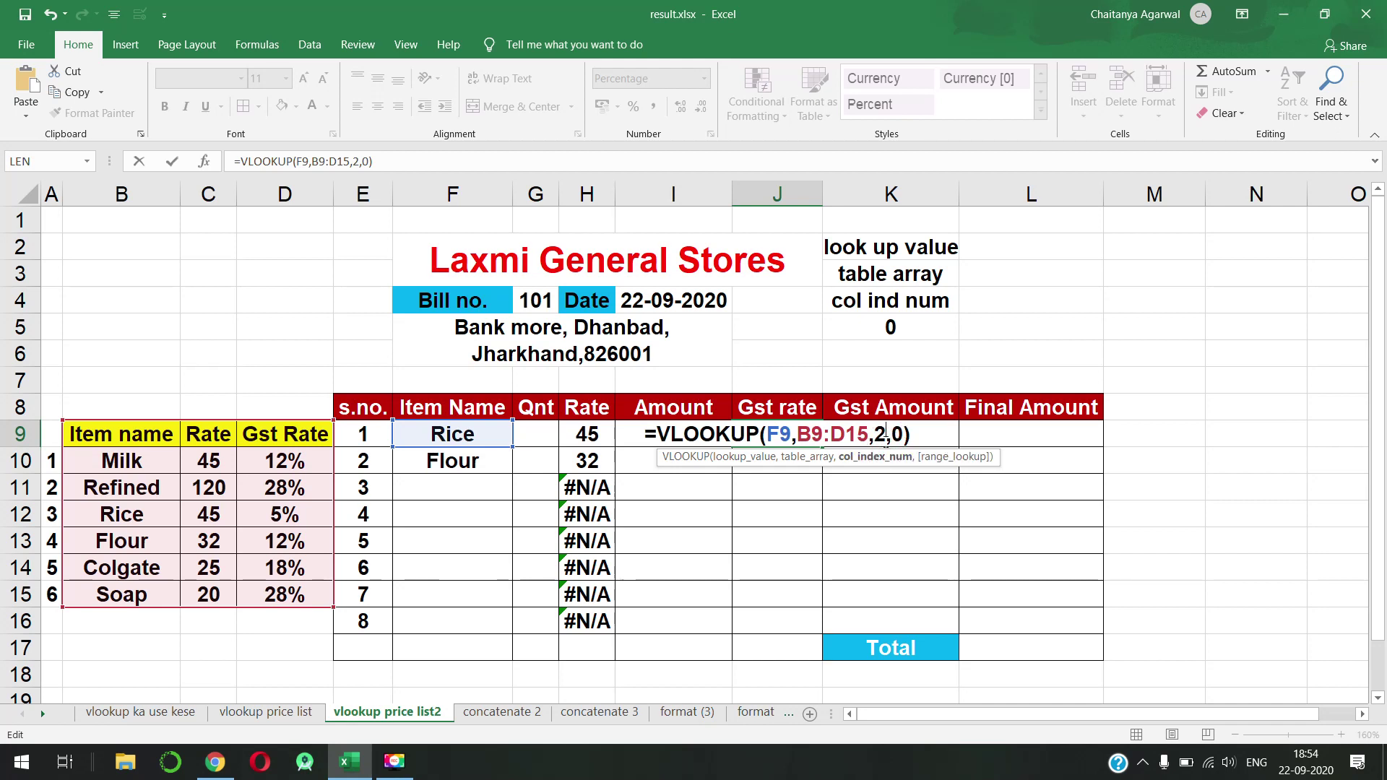
pyautogui.press('BackSpace')
pyautogui.write('3')
pyautogui.press('Return')
pyautogui.click(286, 461)
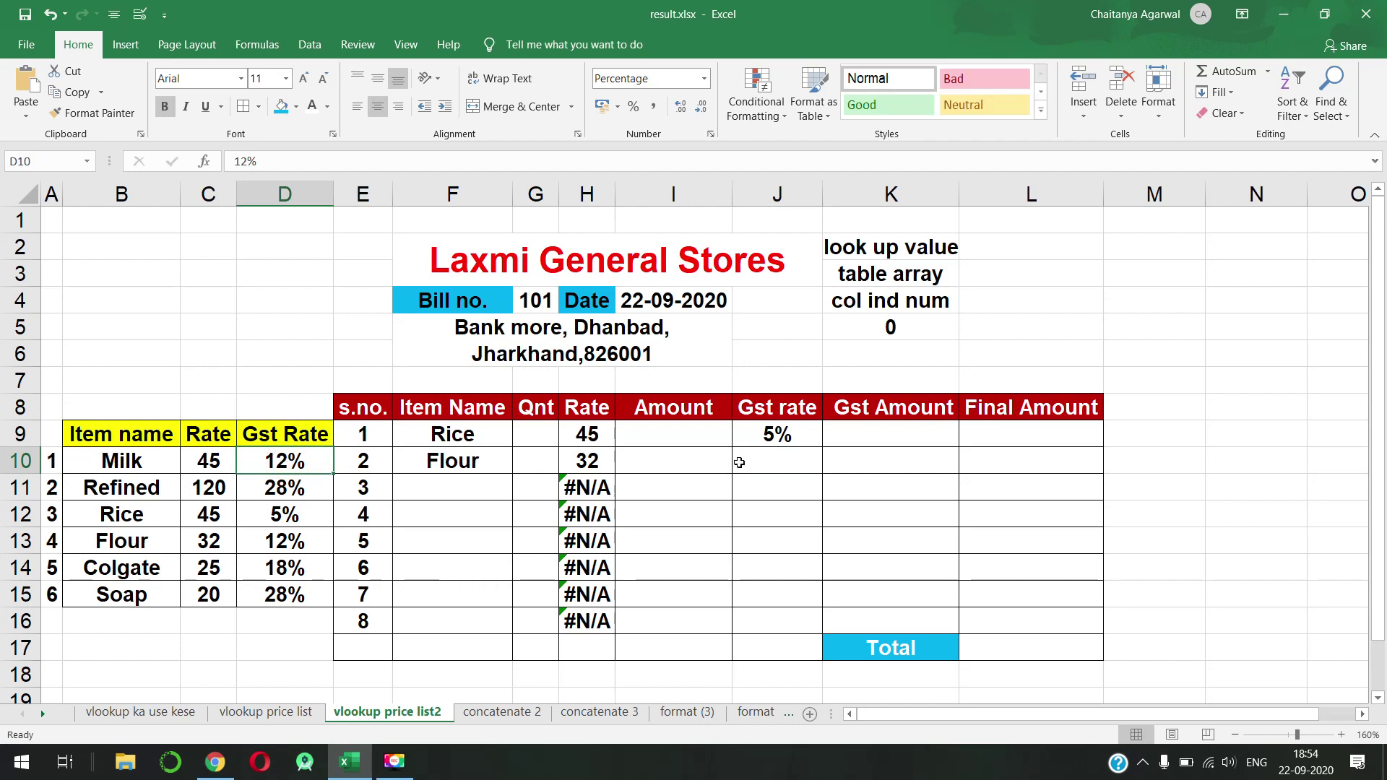
pyautogui.click(753, 436)
pyautogui.moveTo(821, 447); pyautogui.dragTo(809, 624)
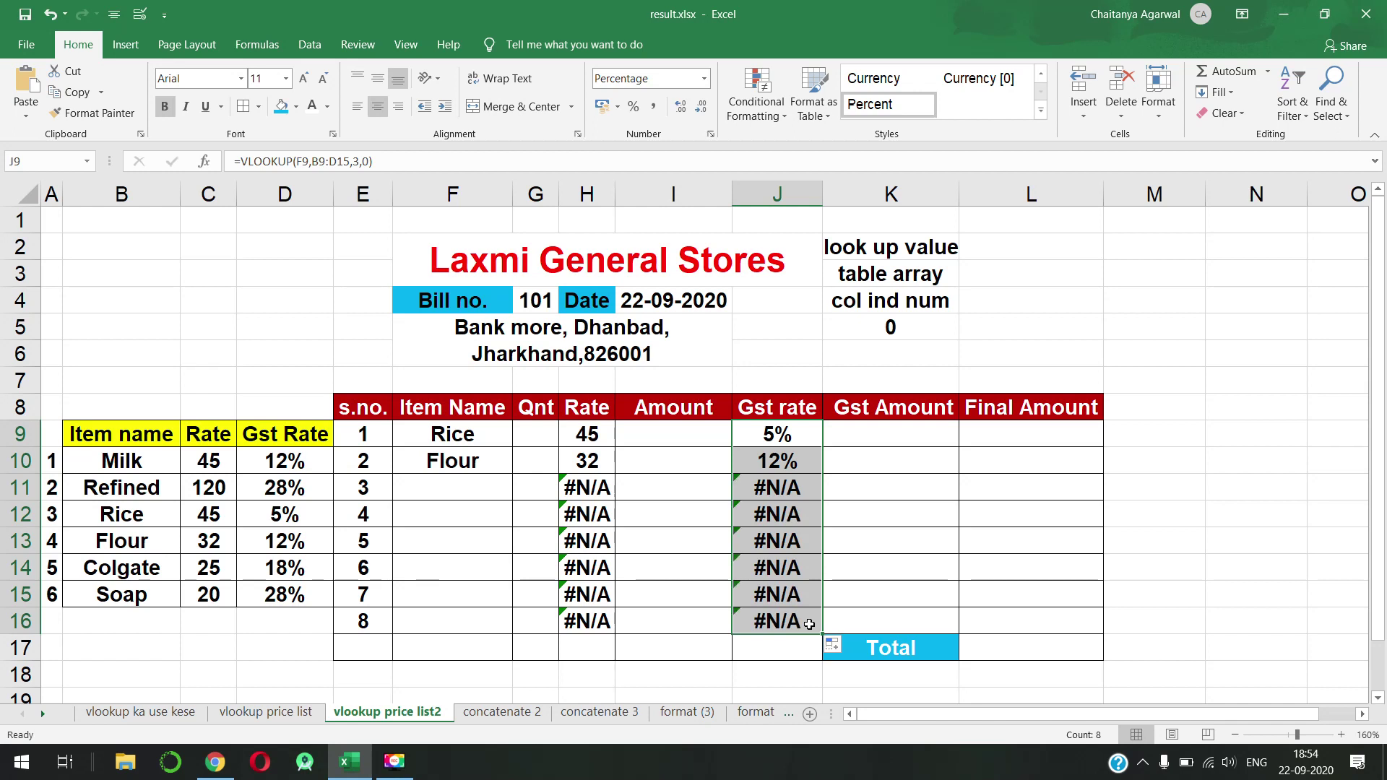
# Step: Calculate the first item's Amount in I9 by multiplying quantity by rate with the formula =G9*H9
pyautogui.click(705, 437)
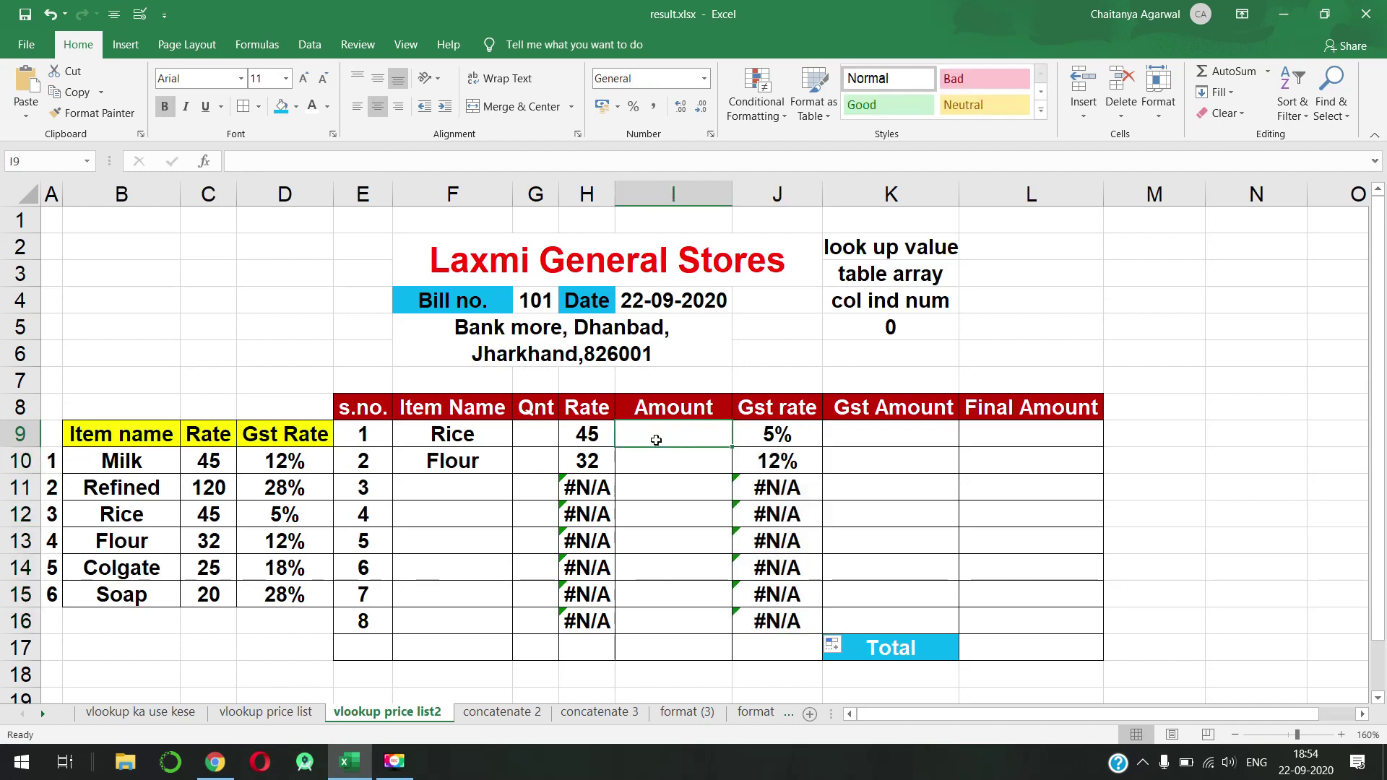
pyautogui.click(518, 436)
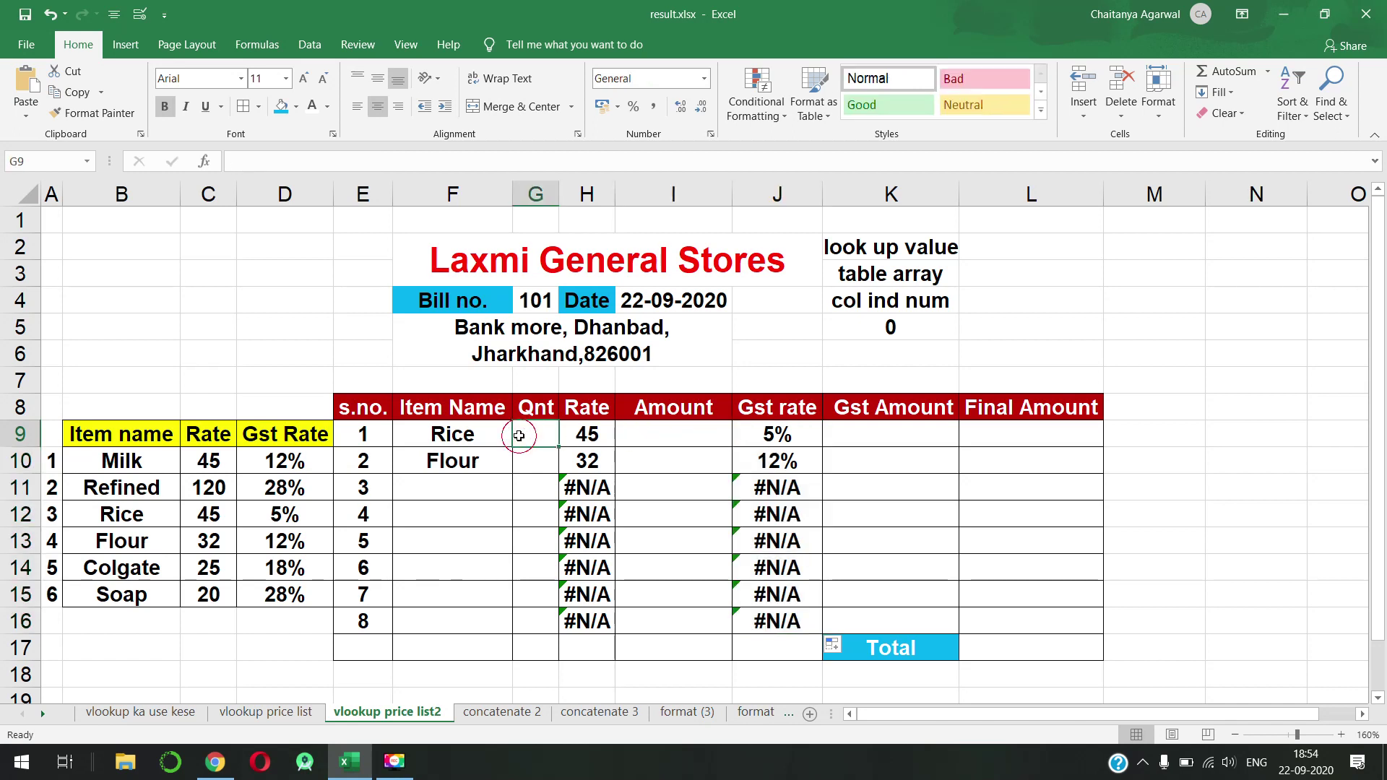
pyautogui.click(589, 436)
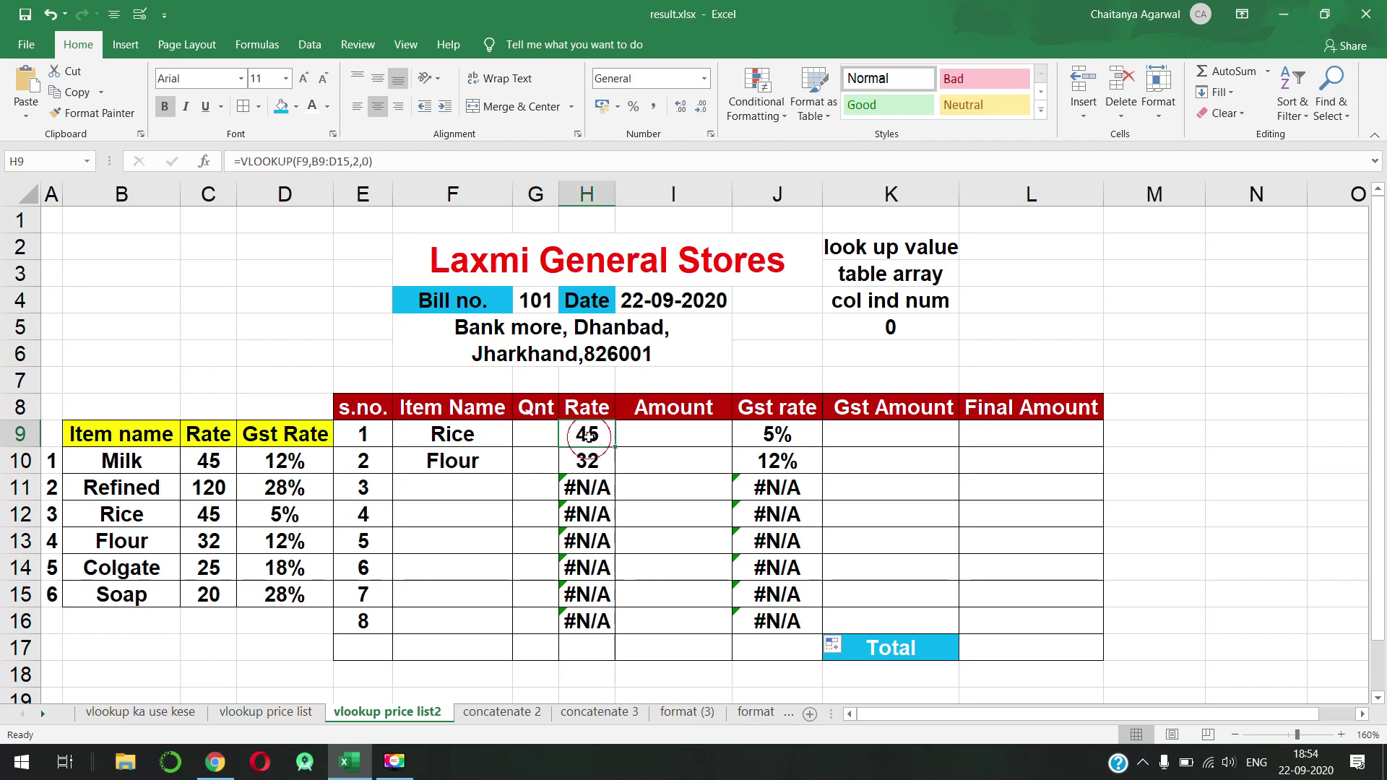
pyautogui.click(686, 440)
pyautogui.write('=')
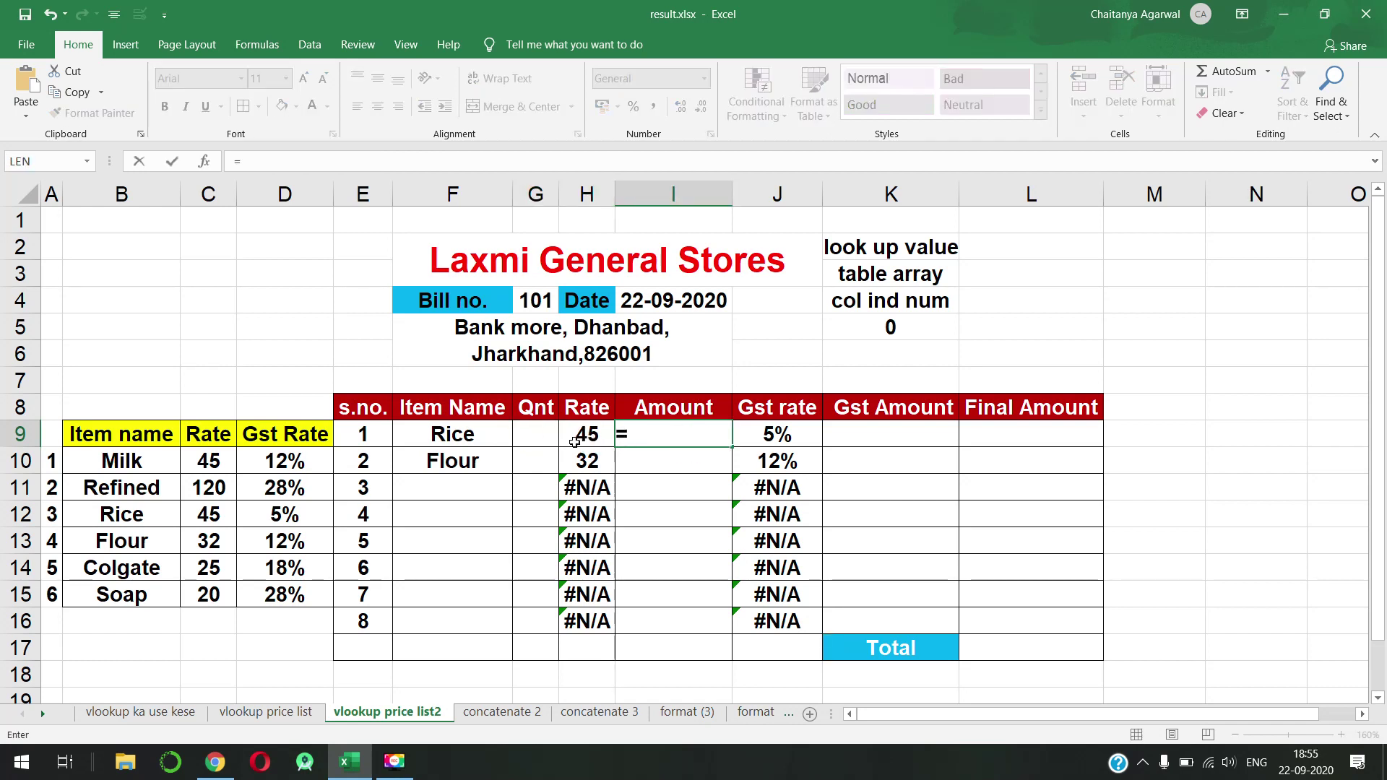
pyautogui.click(538, 440)
pyautogui.write('*')
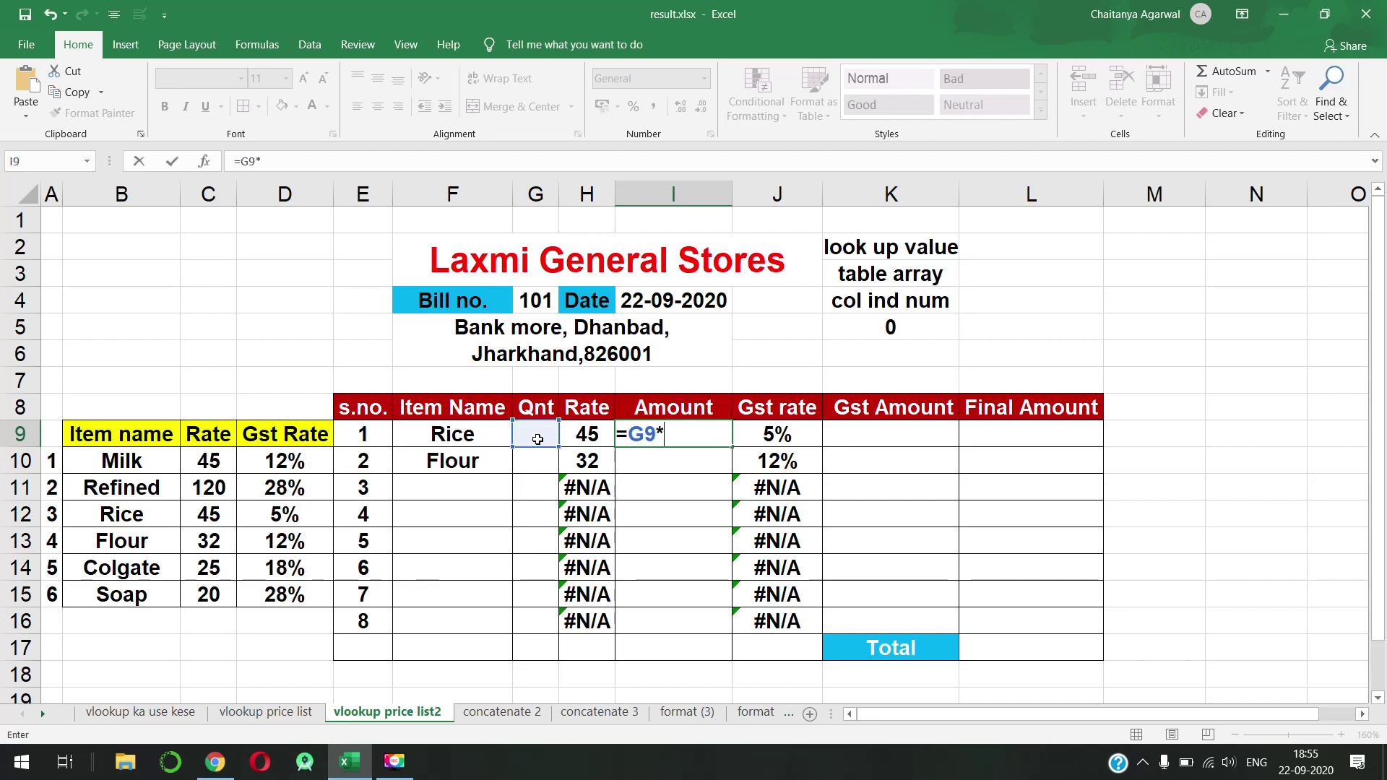
pyautogui.click(591, 437)
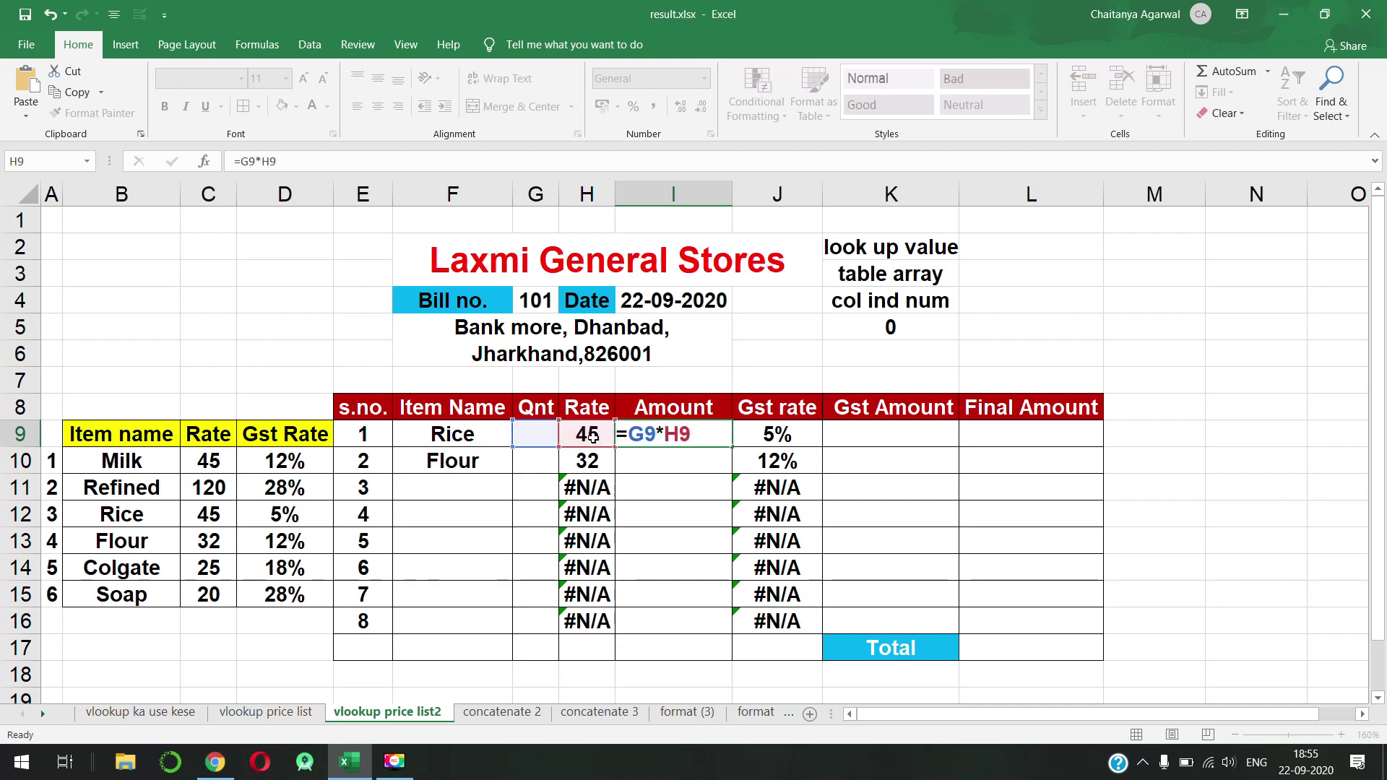
pyautogui.press('Return')
pyautogui.click(658, 435)
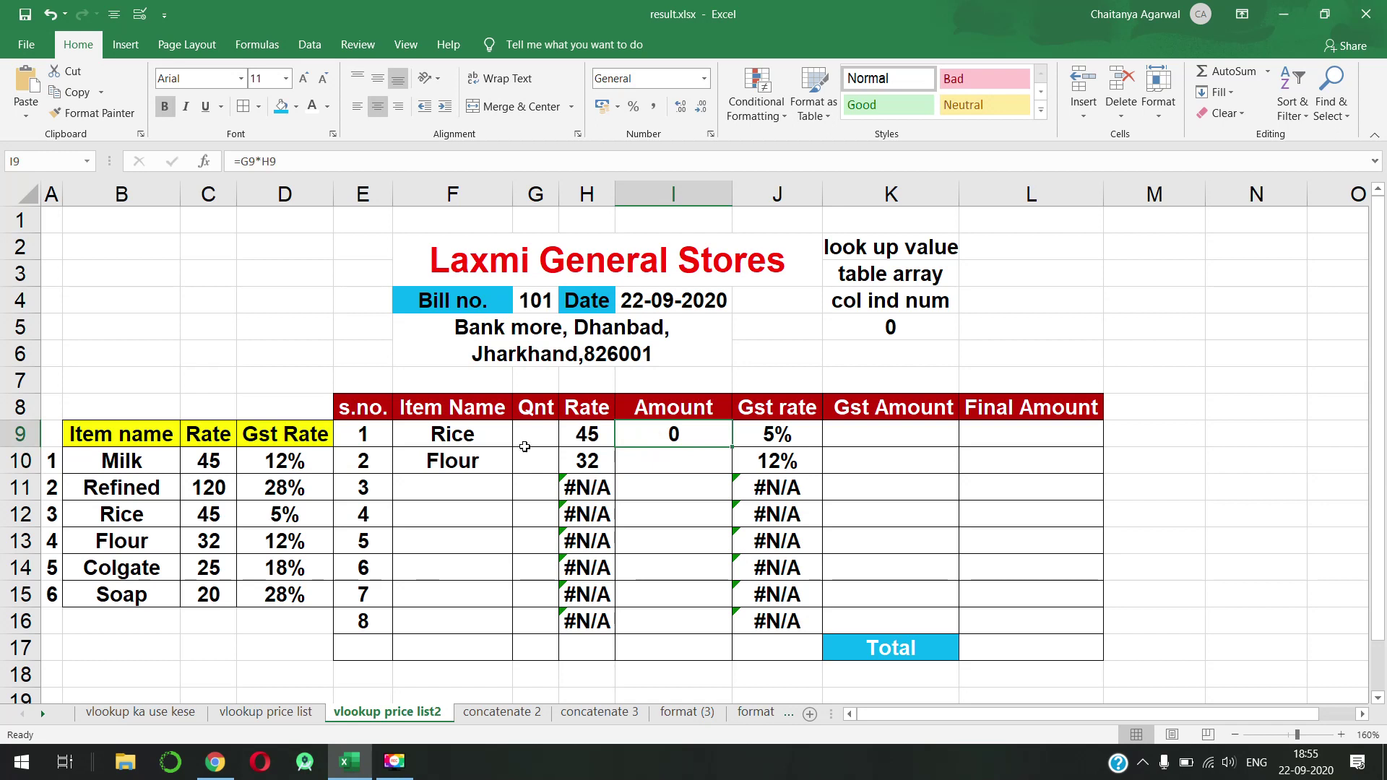
# Step: Enter a quantity of 10 for Rice in G9 and check the amount calculated from quantity and rate
pyautogui.click(482, 435)
pyautogui.click(580, 432)
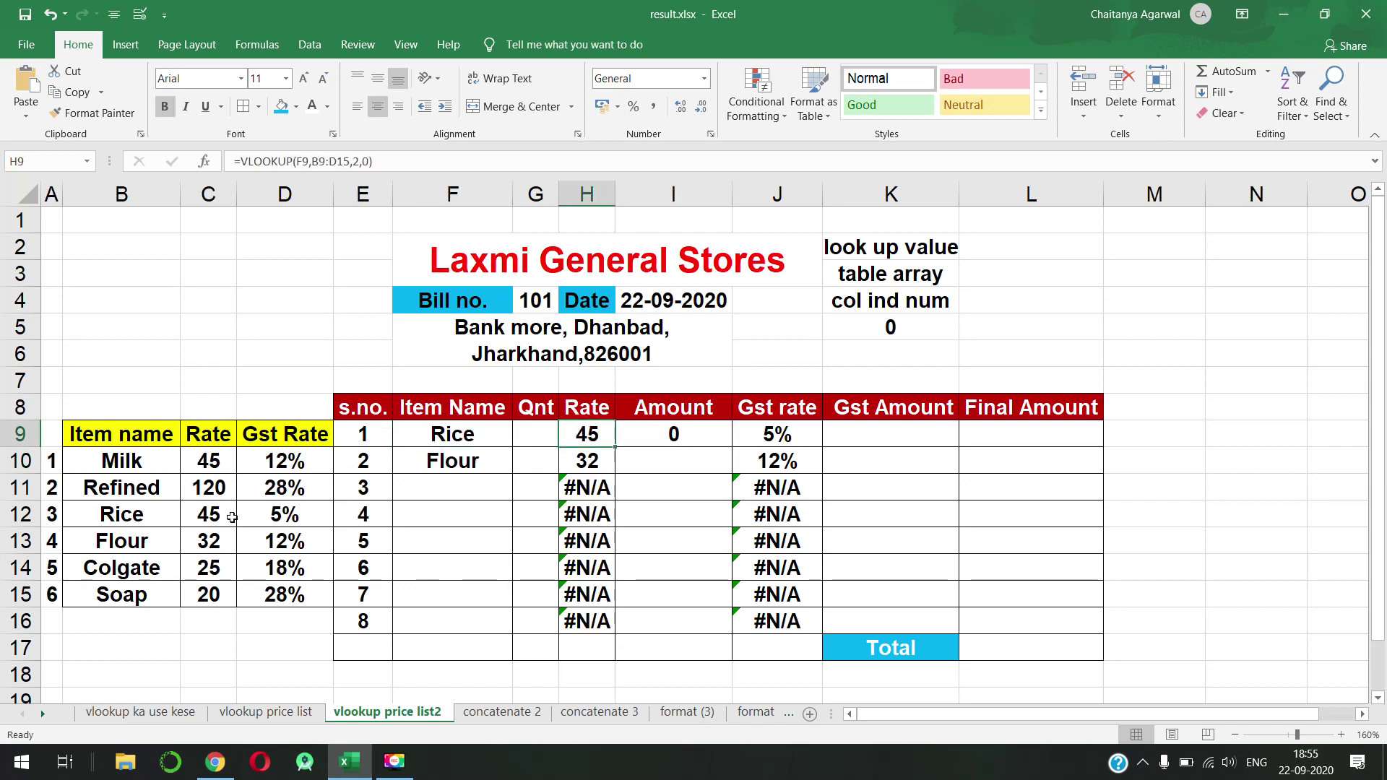
pyautogui.click(207, 513)
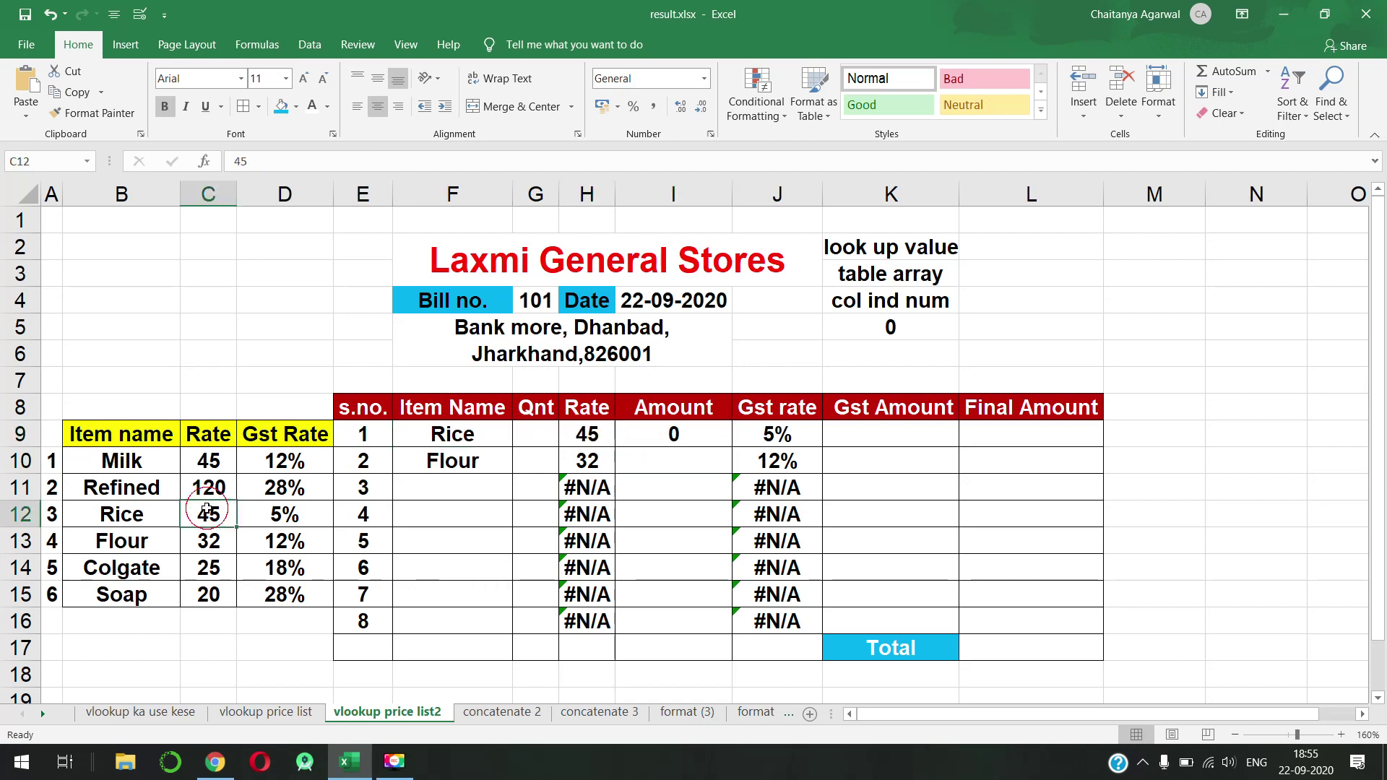
pyautogui.click(535, 431)
pyautogui.write('10')
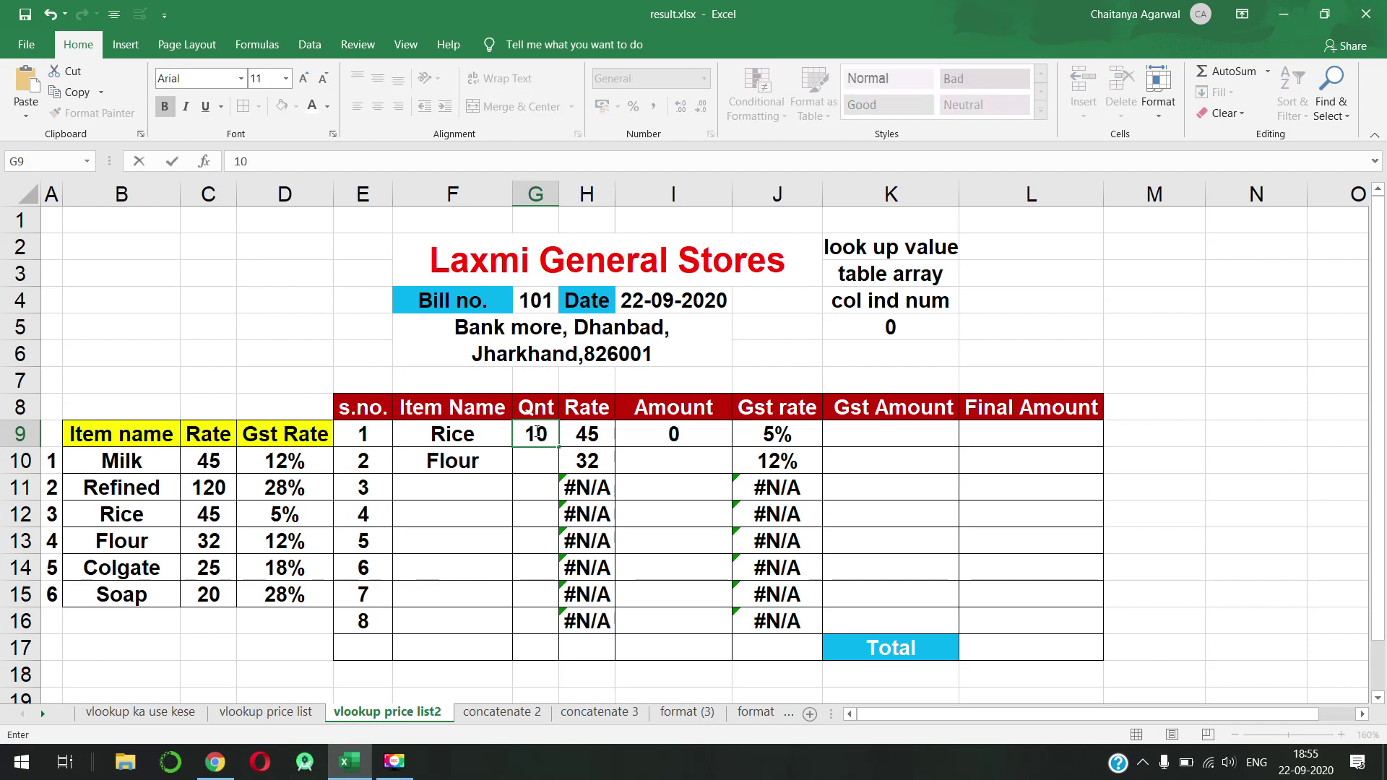
pyautogui.press('Return')
pyautogui.click(654, 436)
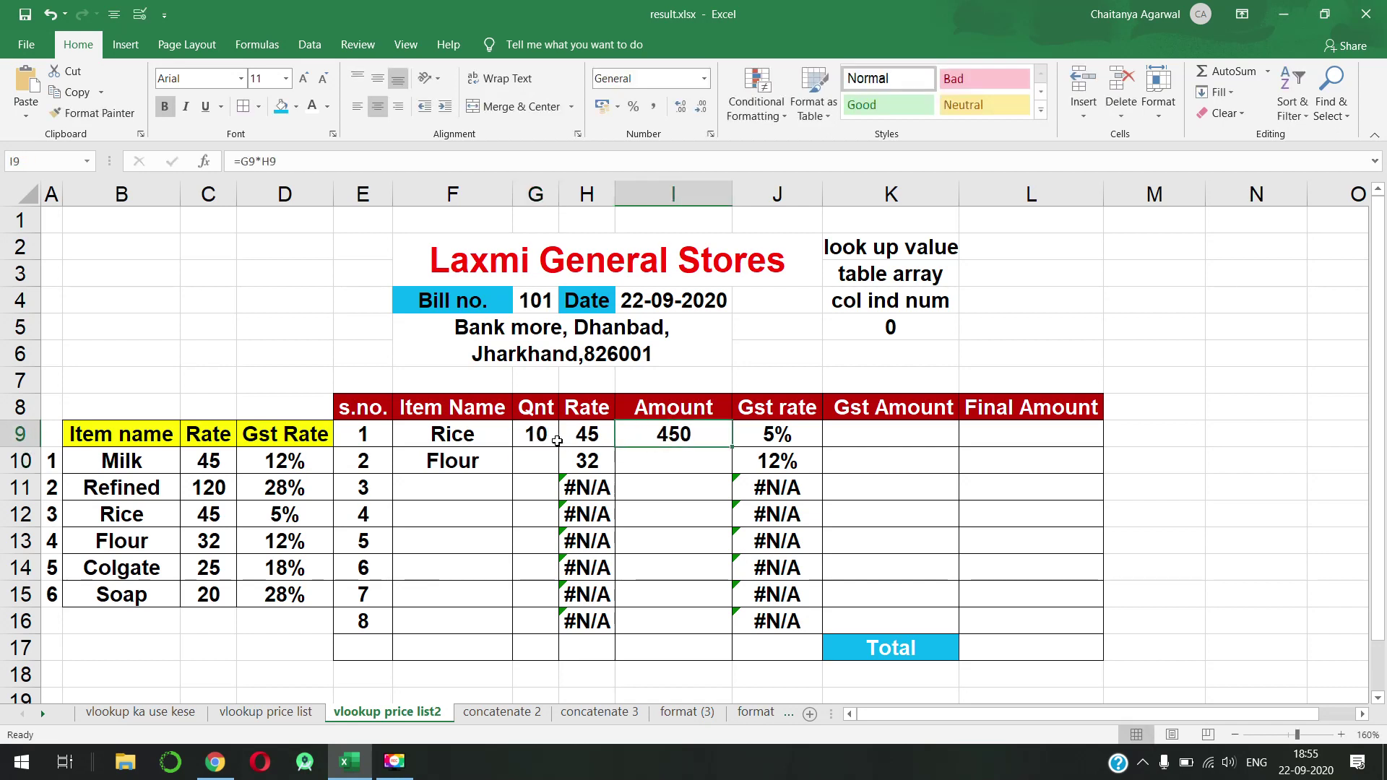
pyautogui.click(544, 434)
pyautogui.click(570, 437)
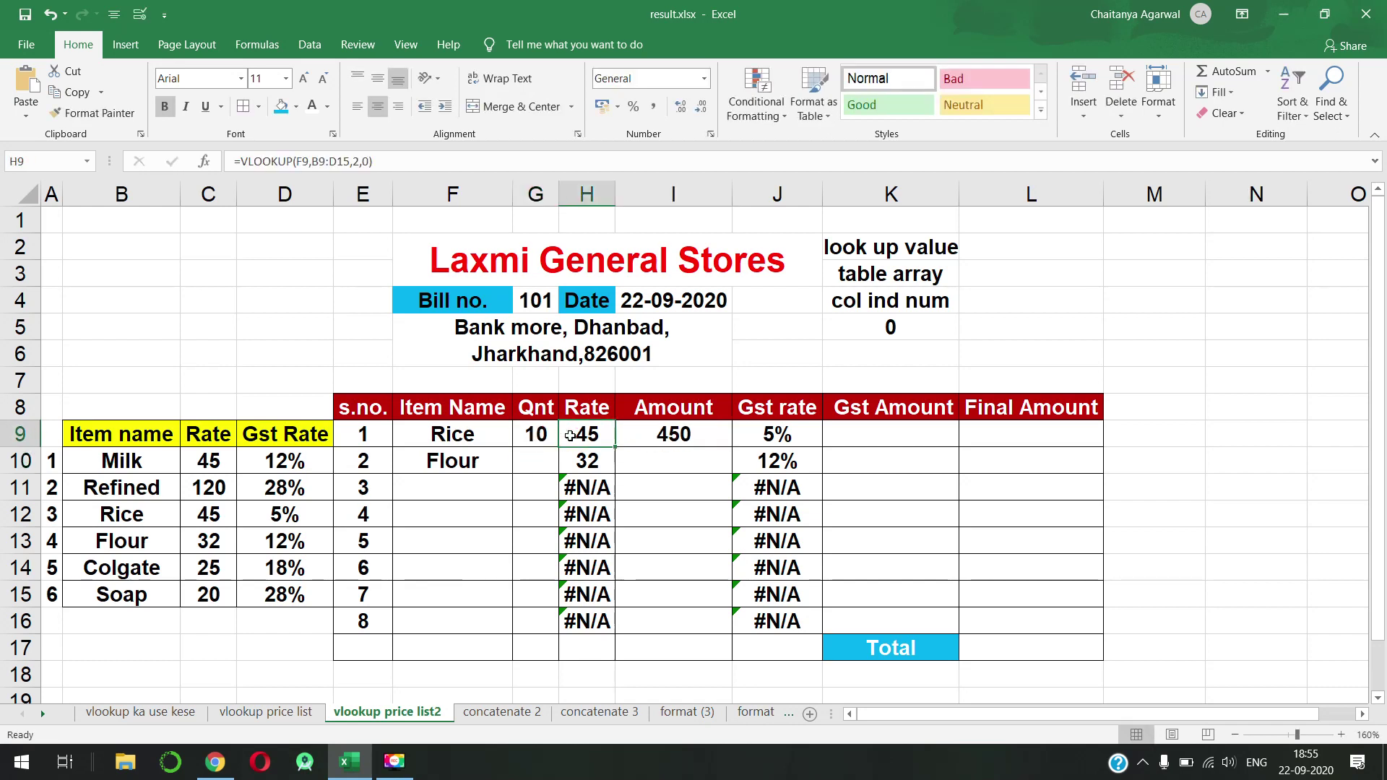
pyautogui.click(553, 436)
pyautogui.click(562, 437)
pyautogui.click(641, 435)
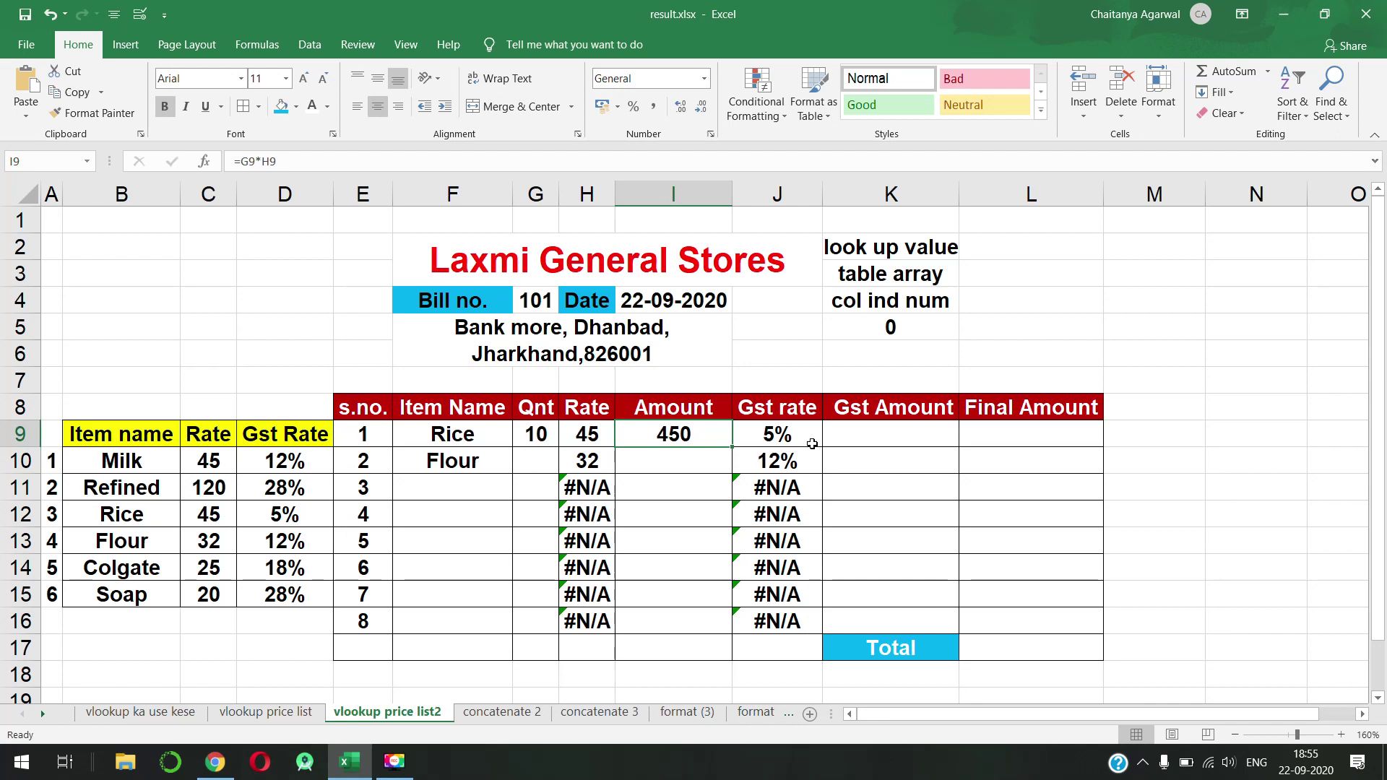
# Step: Calculate the first item's Gst Amount in K9 by multiplying amount by Gst rate with the formula =I9*J9
pyautogui.click(780, 439)
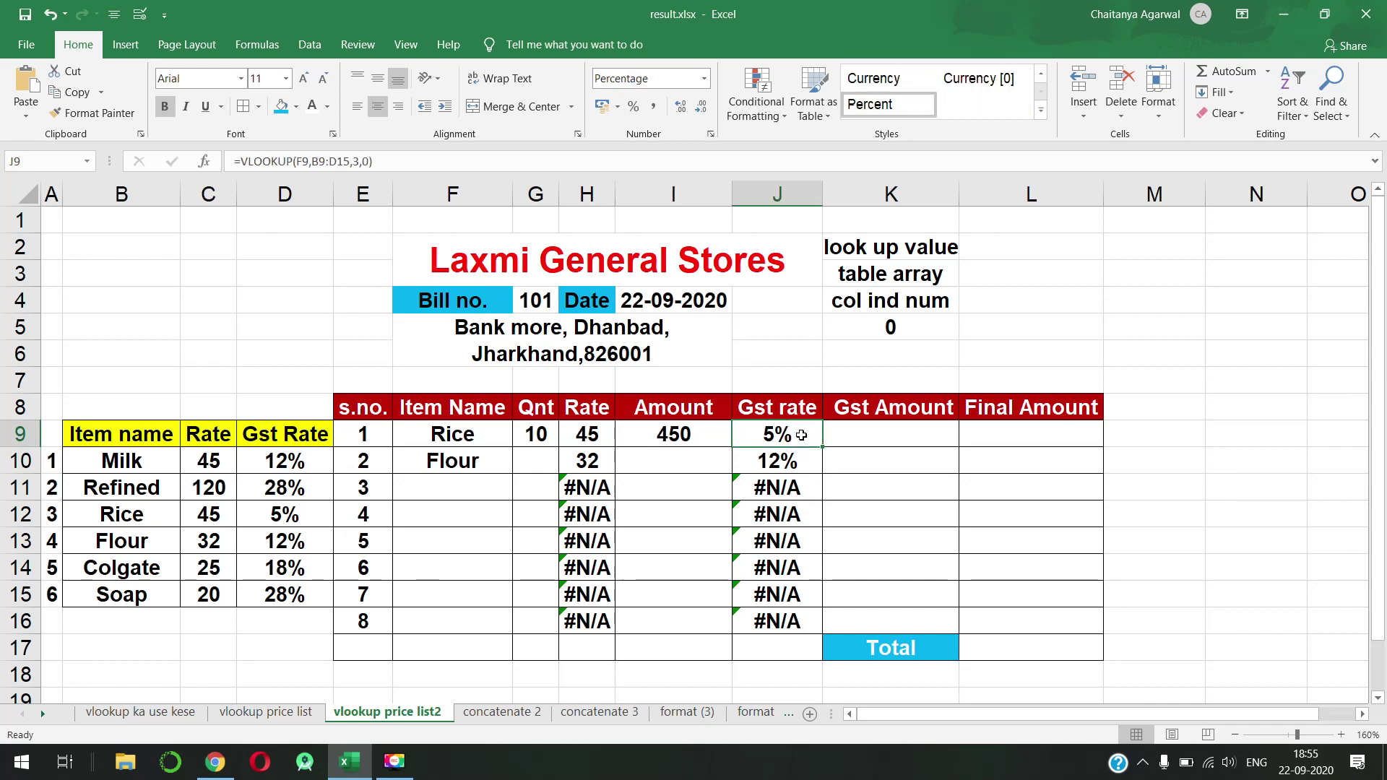
pyautogui.click(698, 435)
pyautogui.click(744, 434)
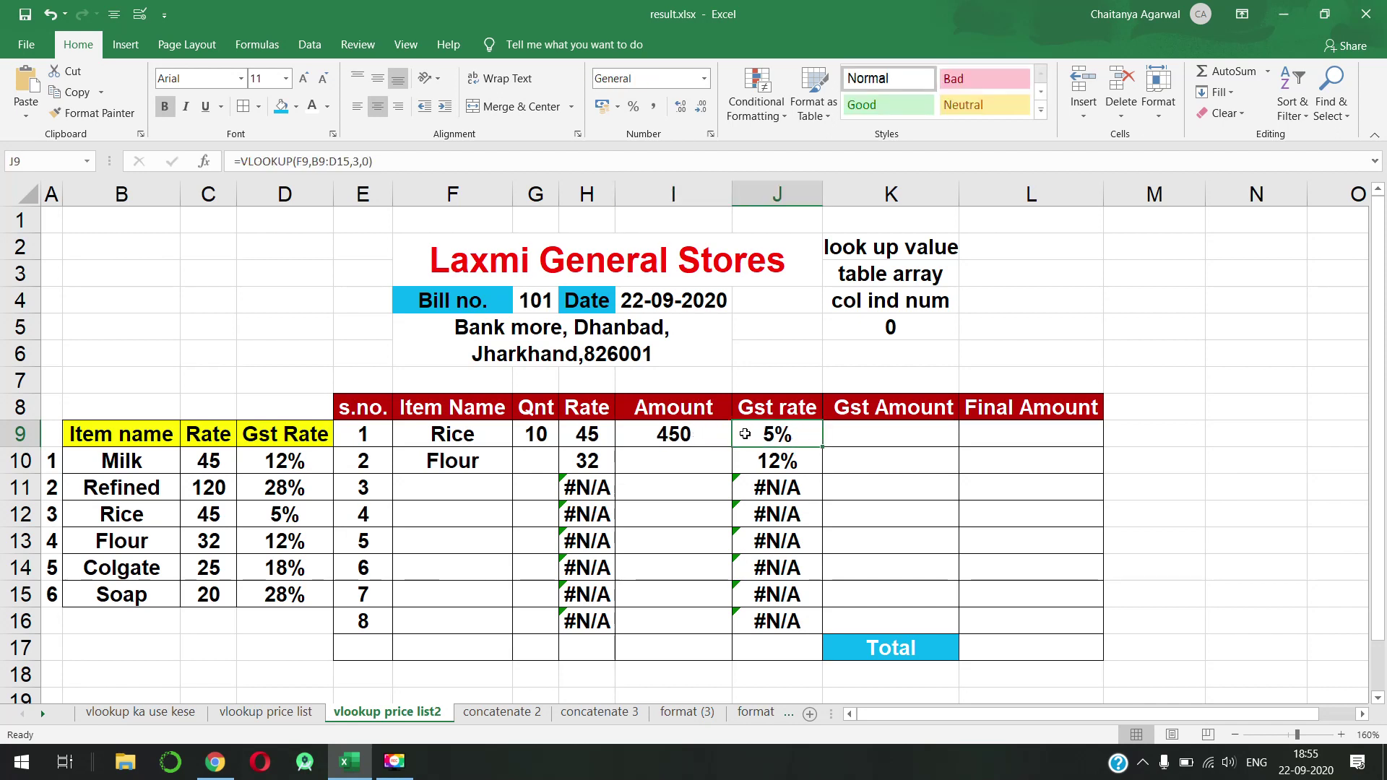
pyautogui.click(890, 442)
pyautogui.write('=')
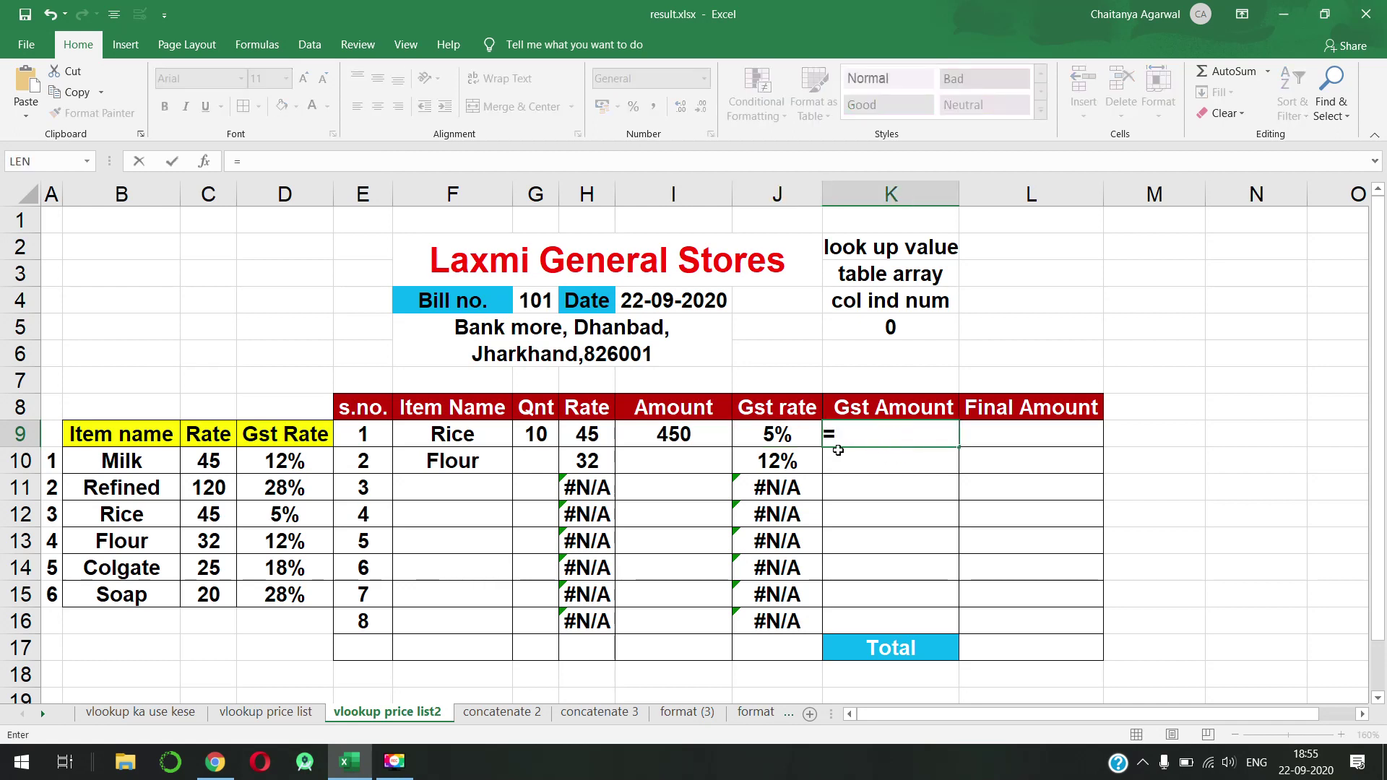
pyautogui.click(705, 436)
pyautogui.write('*')
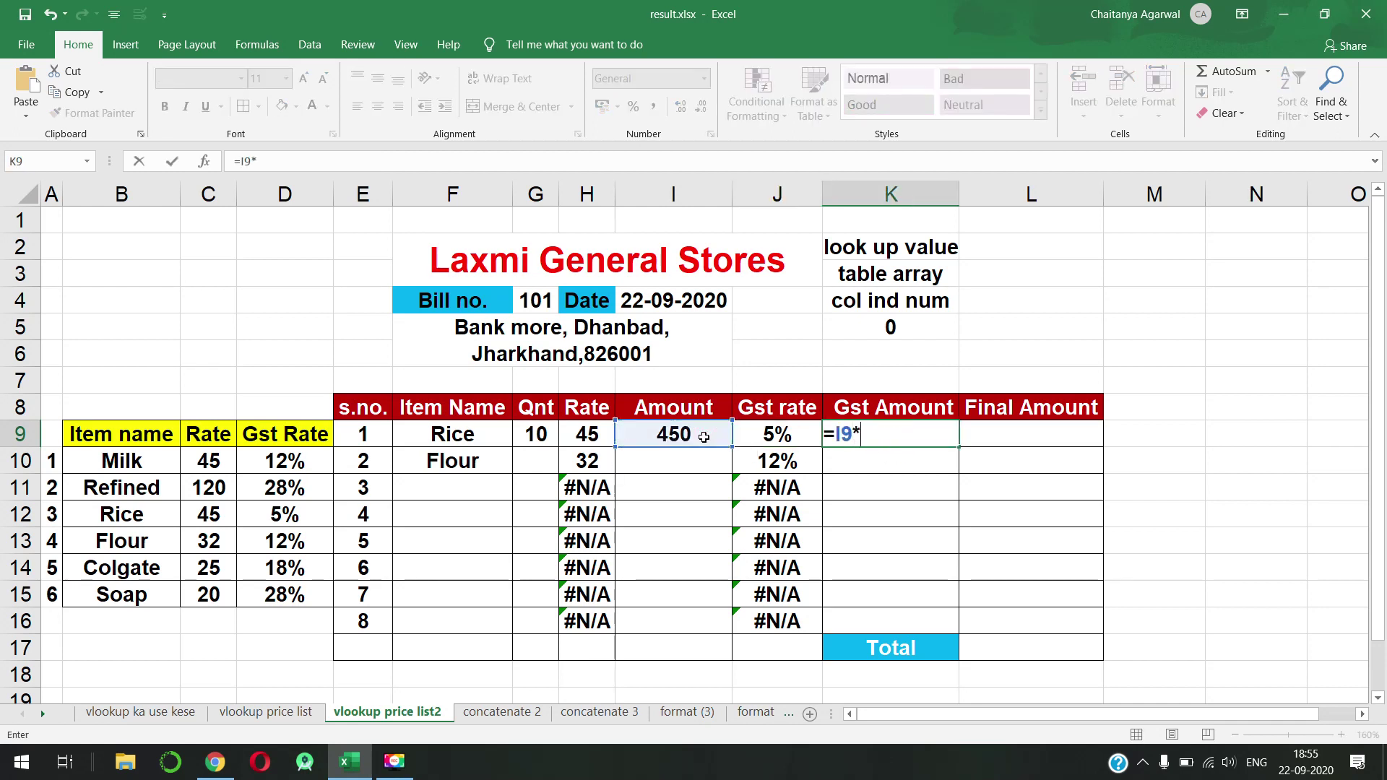
pyautogui.click(779, 434)
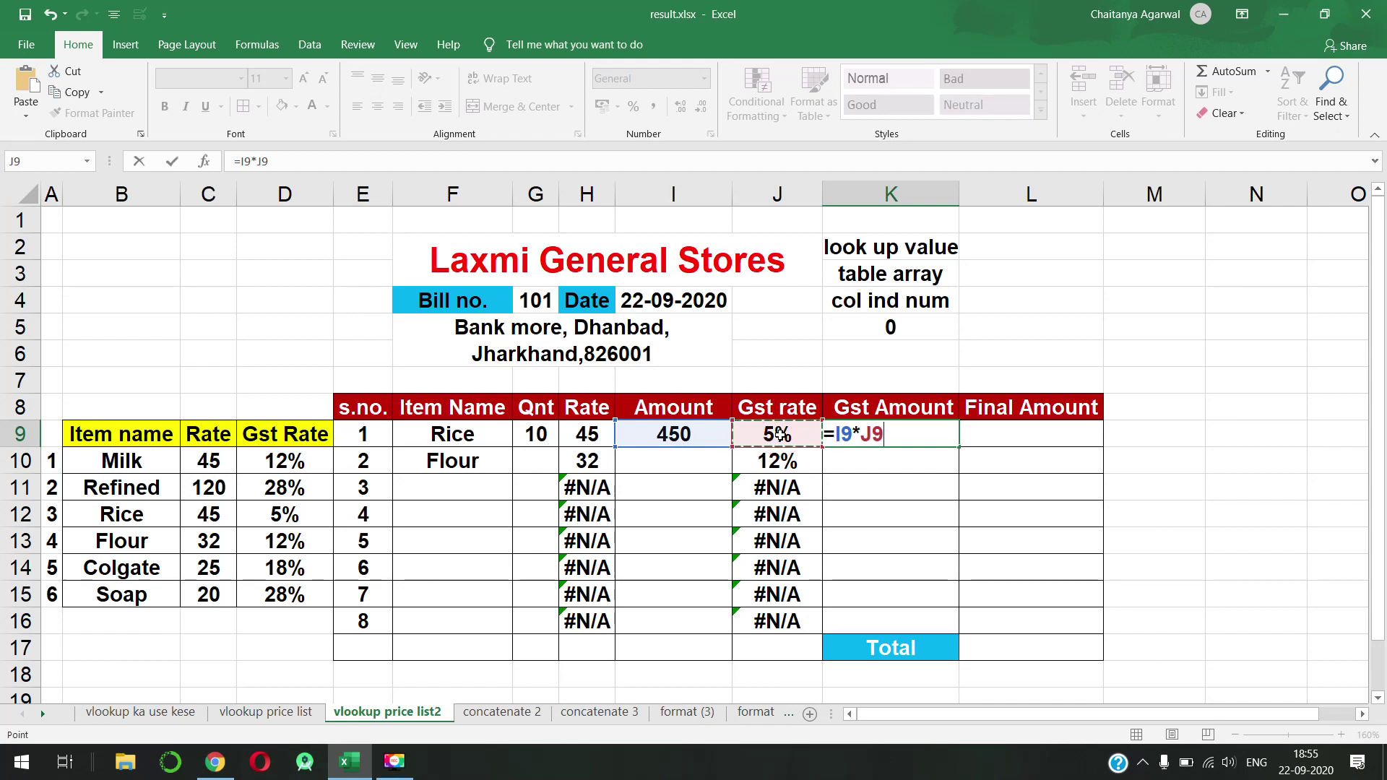
pyautogui.press('Return')
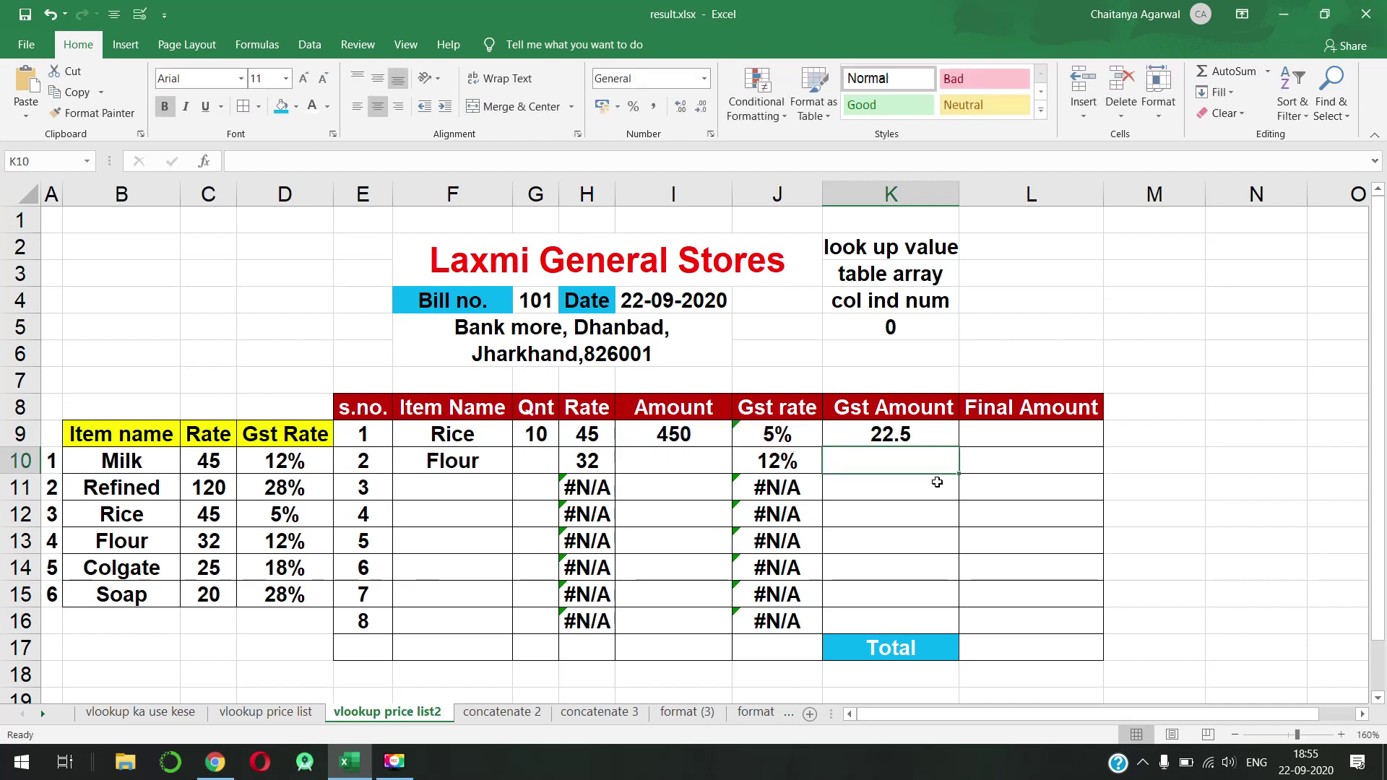
pyautogui.click(875, 435)
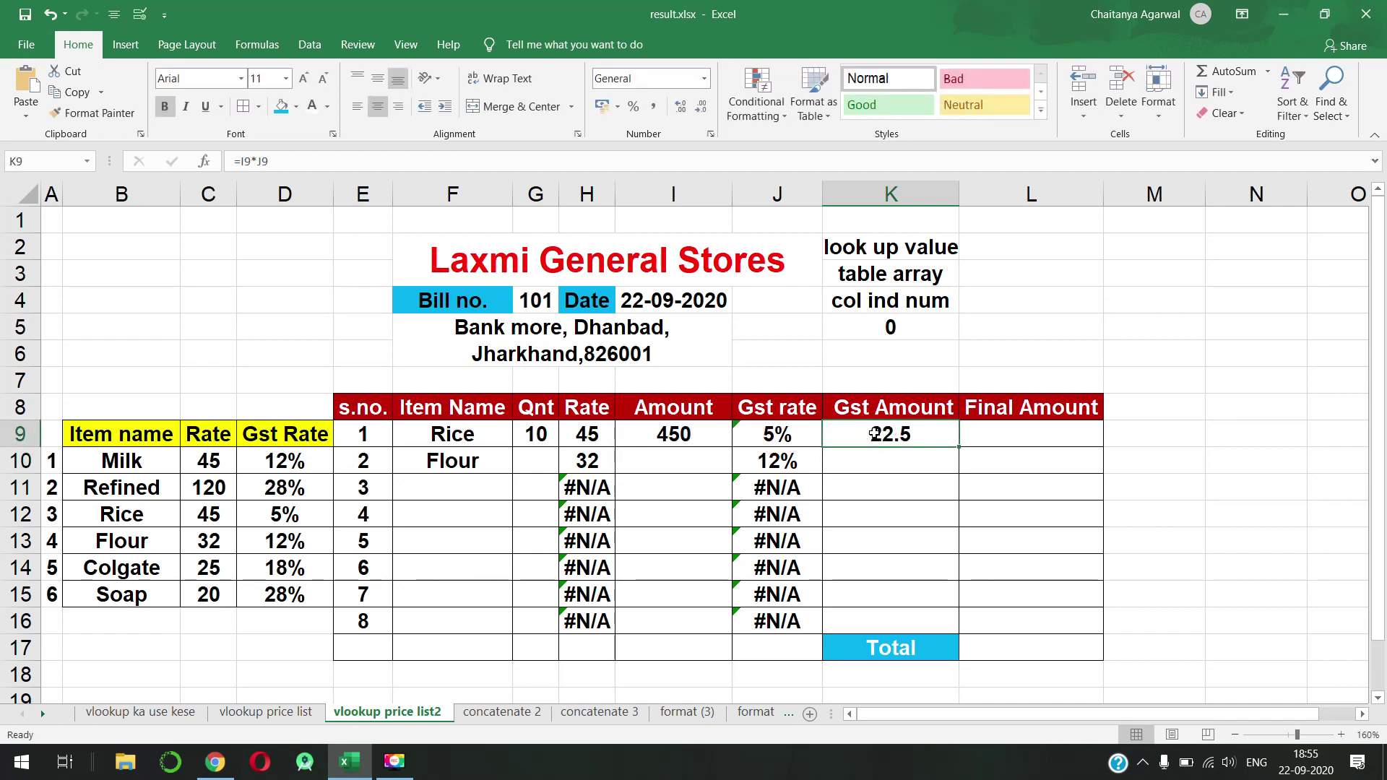
# Step: Calculate the first item's Final Amount in L9 by adding amount and Gst amount with the formula =I9+K9
pyautogui.click(1019, 434)
pyautogui.write('=')
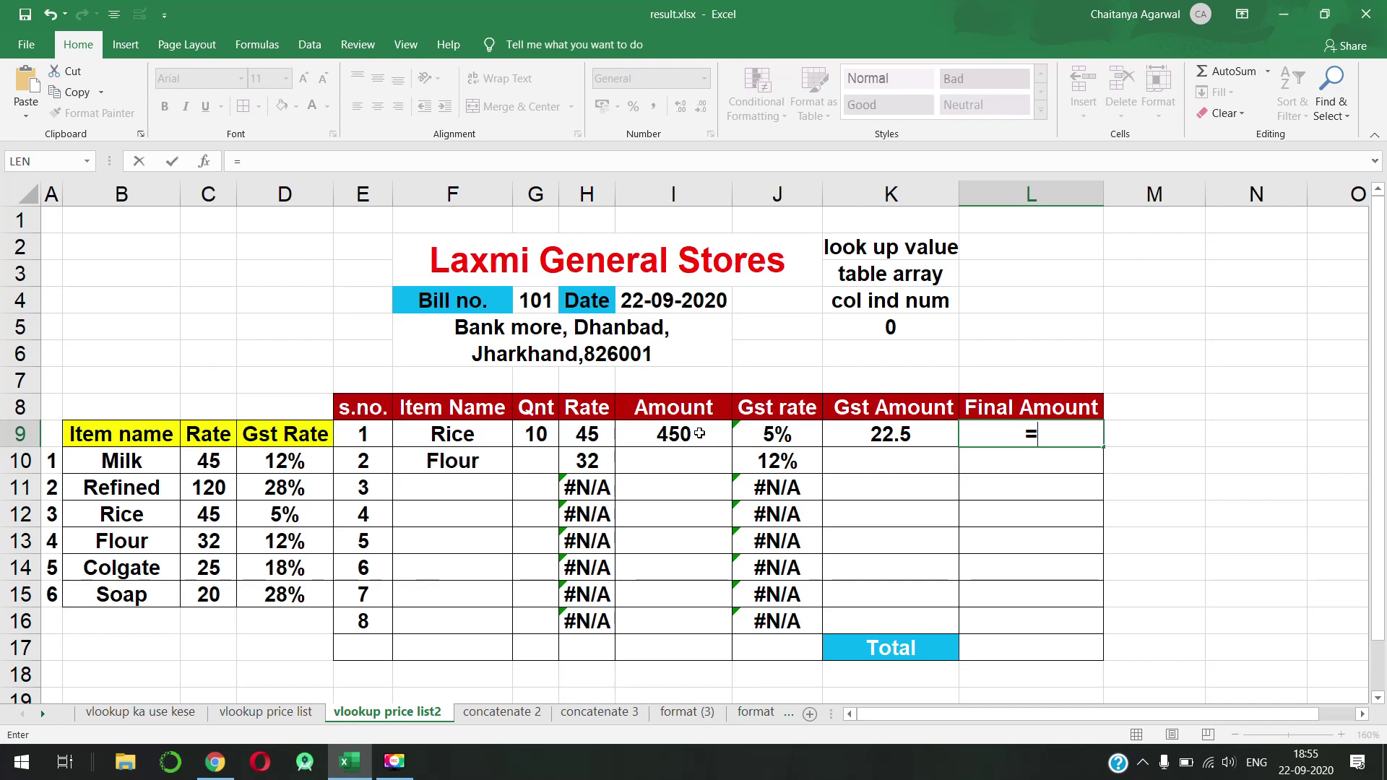
pyautogui.click(700, 435)
pyautogui.write('+')
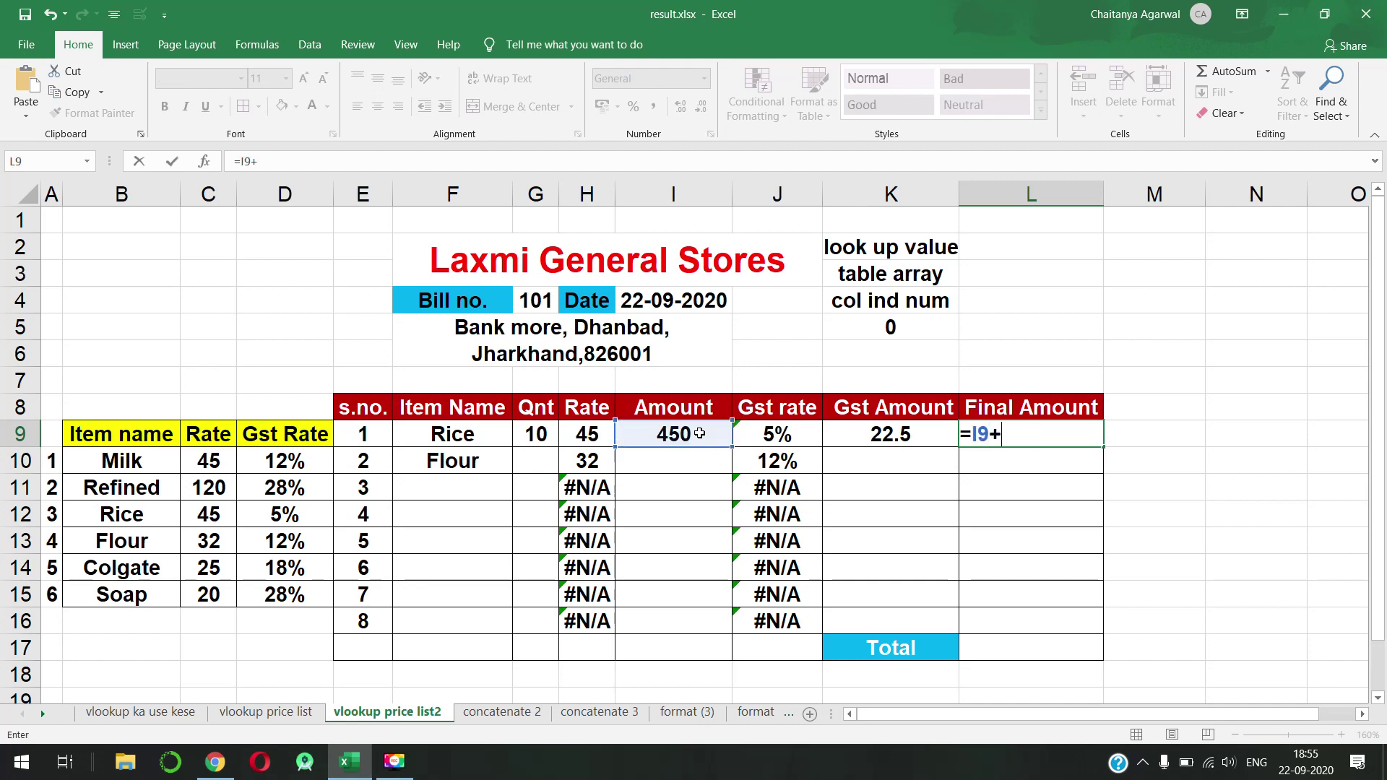
pyautogui.click(851, 428)
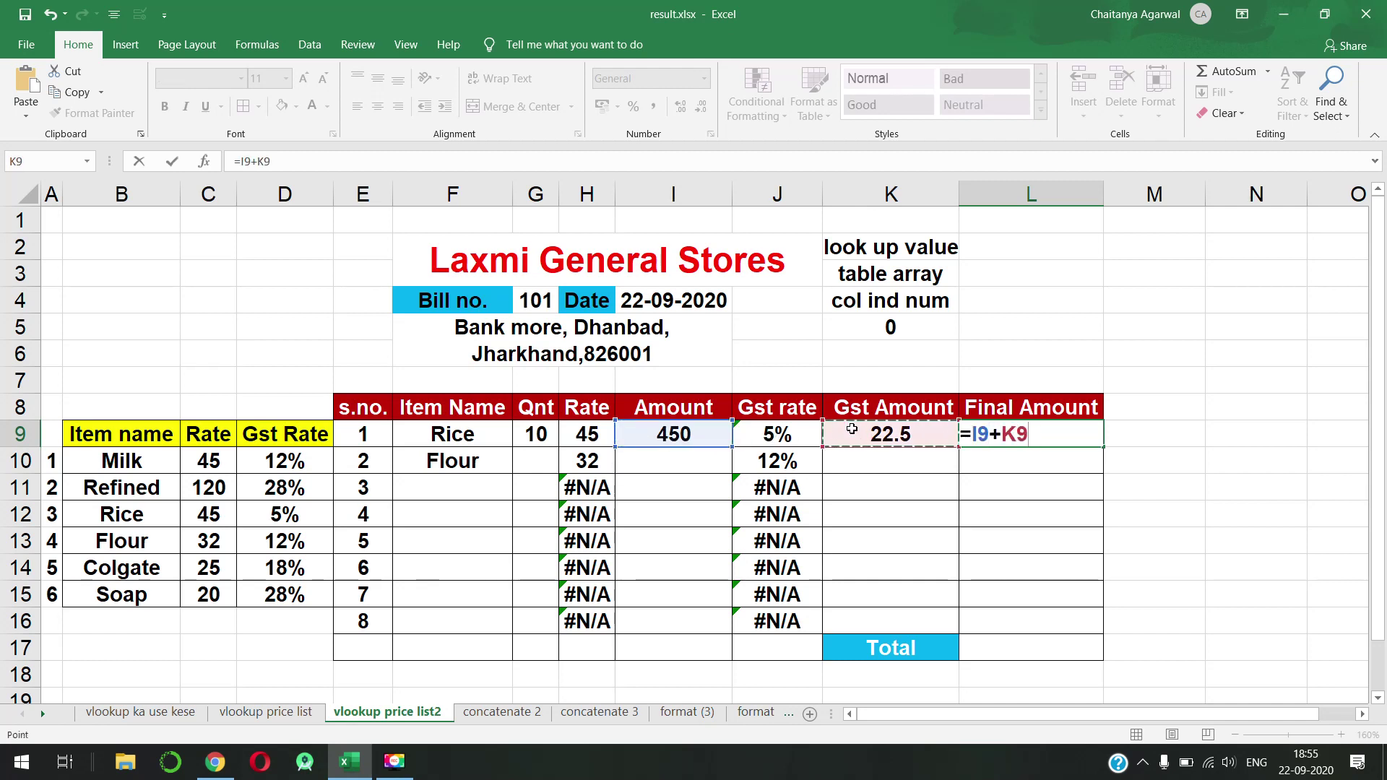
pyautogui.press('Return')
# Step: Review the bill's Qnt cells in column G, from the Rice row down to the last item row
pyautogui.click(542, 434)
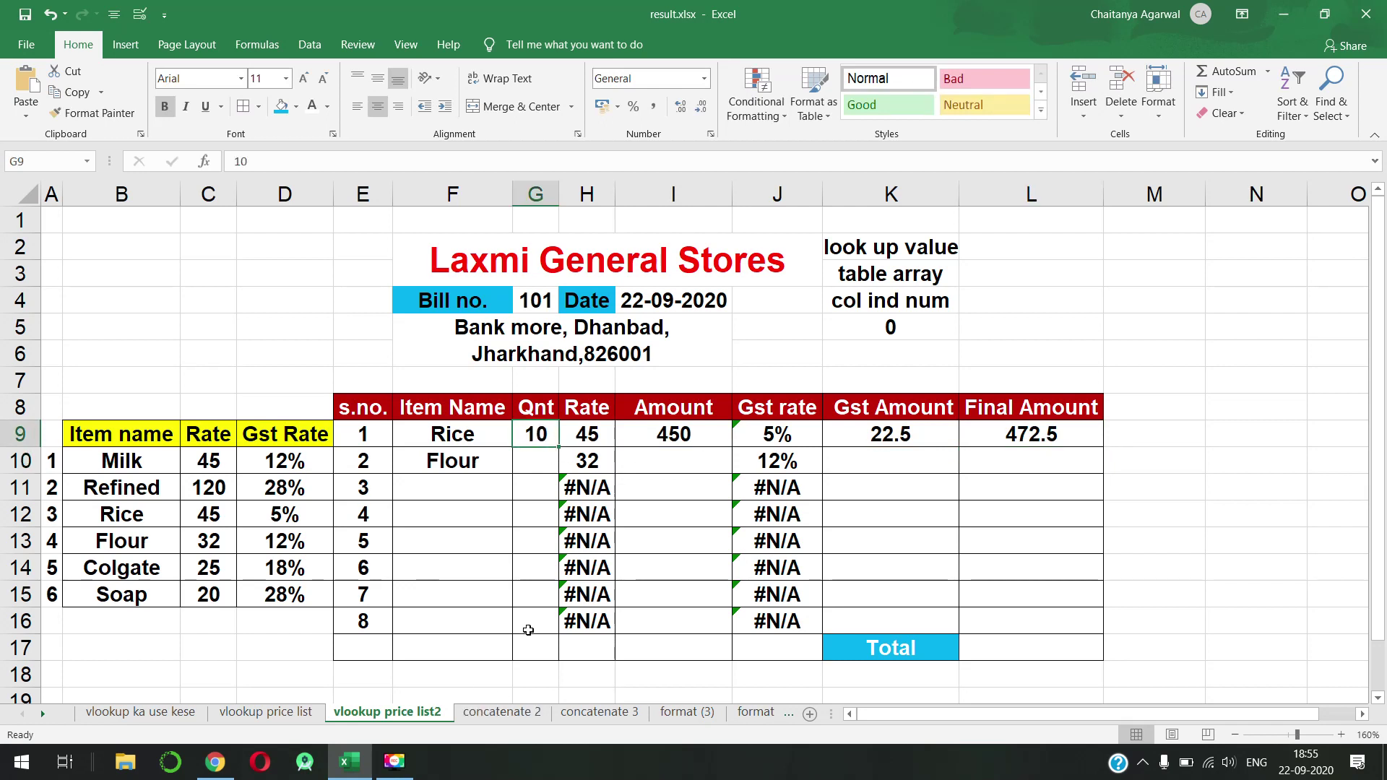
pyautogui.click(535, 619)
pyautogui.click(542, 434)
pyautogui.click(542, 458)
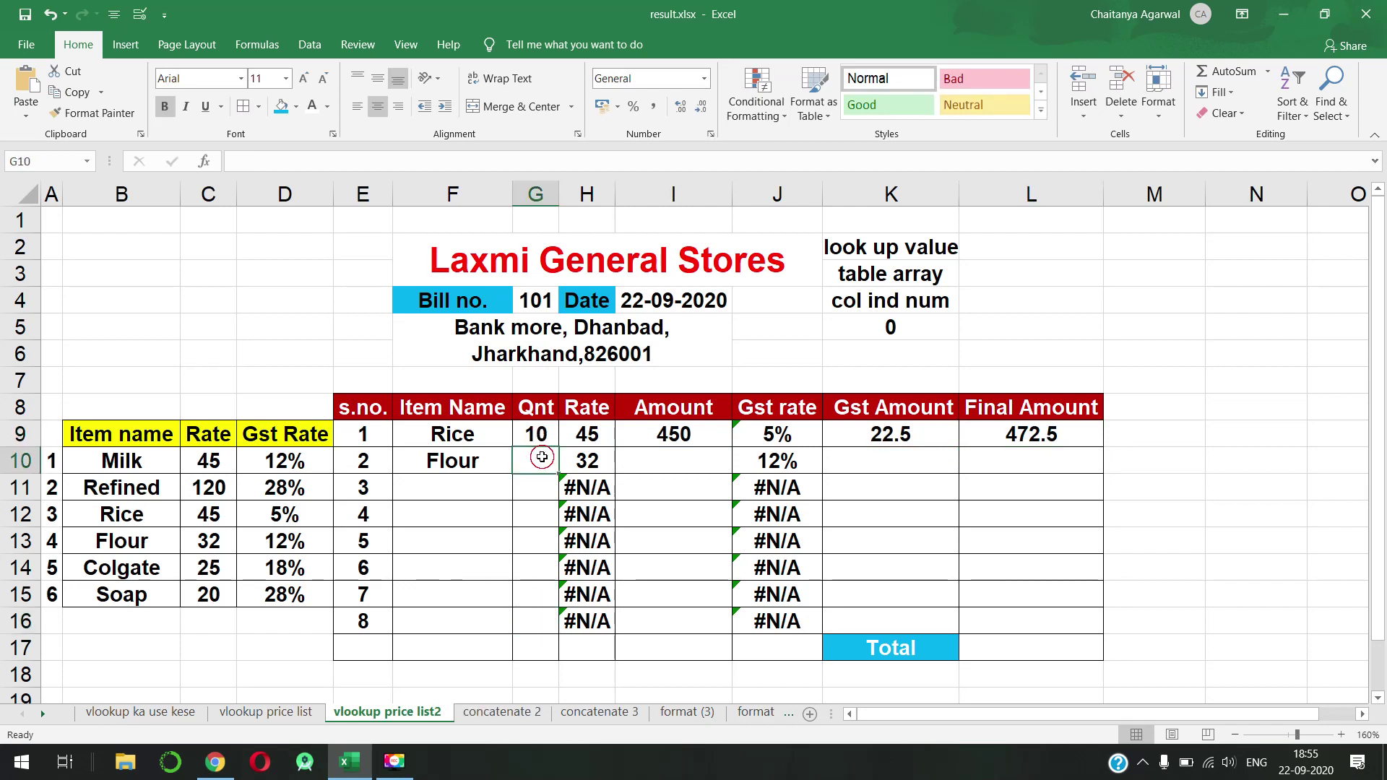
pyautogui.click(538, 492)
pyautogui.click(542, 521)
pyautogui.click(542, 538)
pyautogui.click(542, 569)
pyautogui.click(542, 598)
# Step: Fill the Amount, Gst Amount and Final Amount formulas from I9, K9 and L9 down through row 16
pyautogui.click(657, 431)
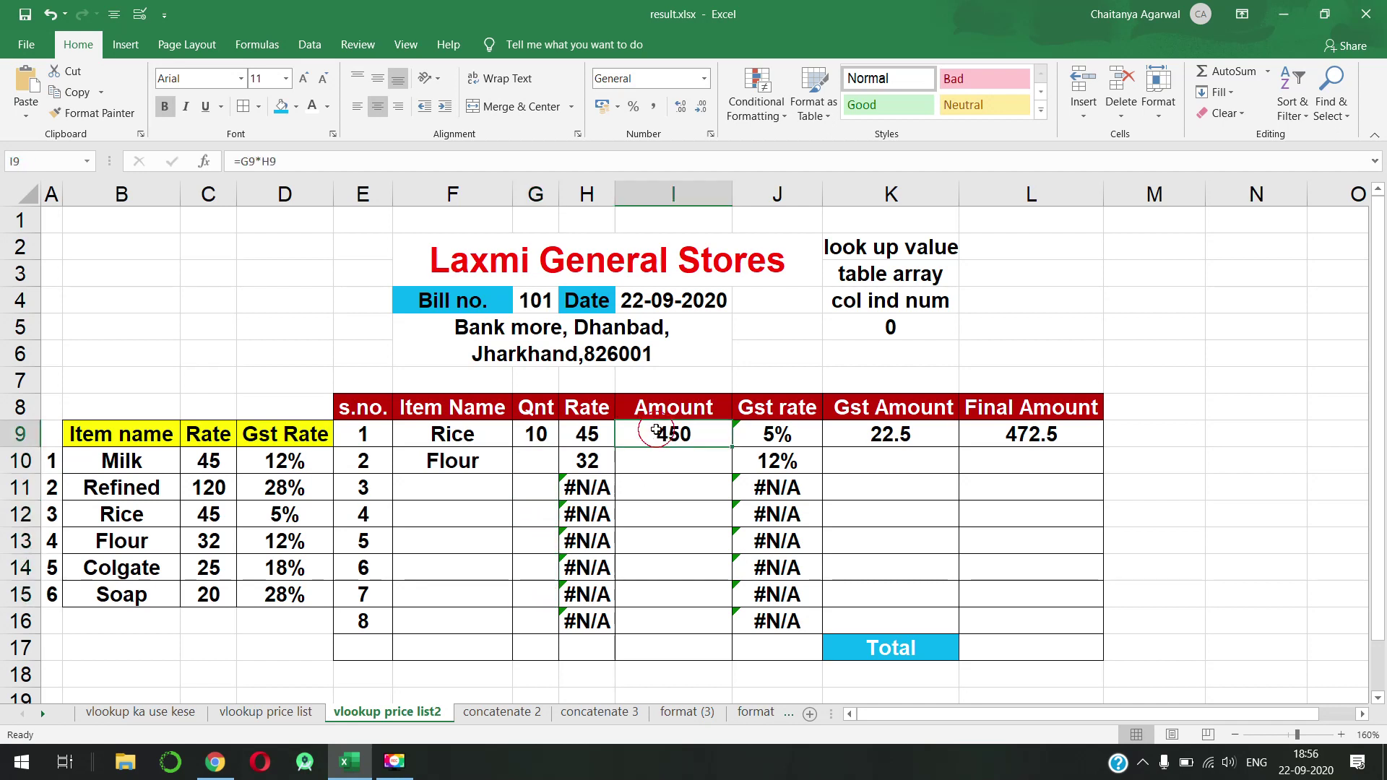
pyautogui.moveTo(731, 446); pyautogui.dragTo(731, 633)
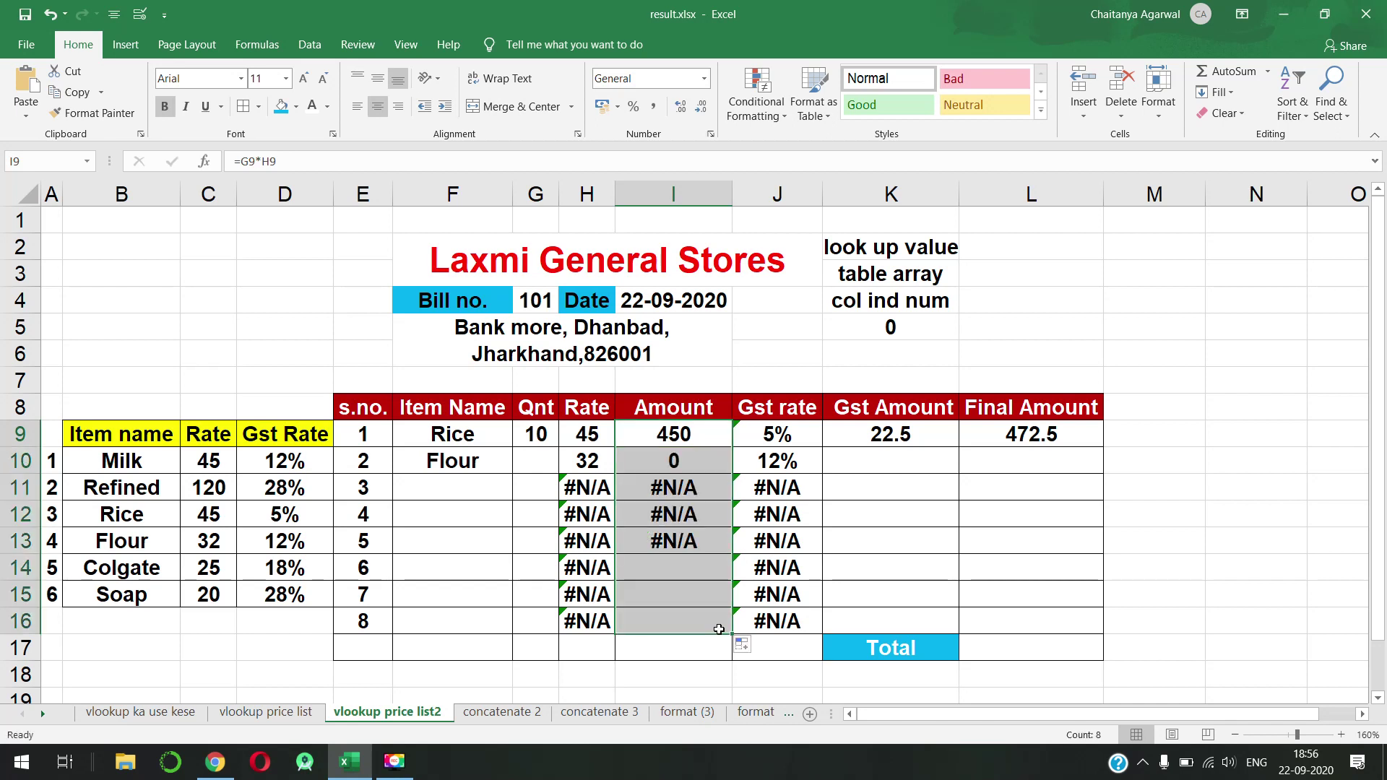
pyautogui.click(881, 433)
pyautogui.moveTo(959, 448); pyautogui.dragTo(960, 627)
pyautogui.click(1038, 429)
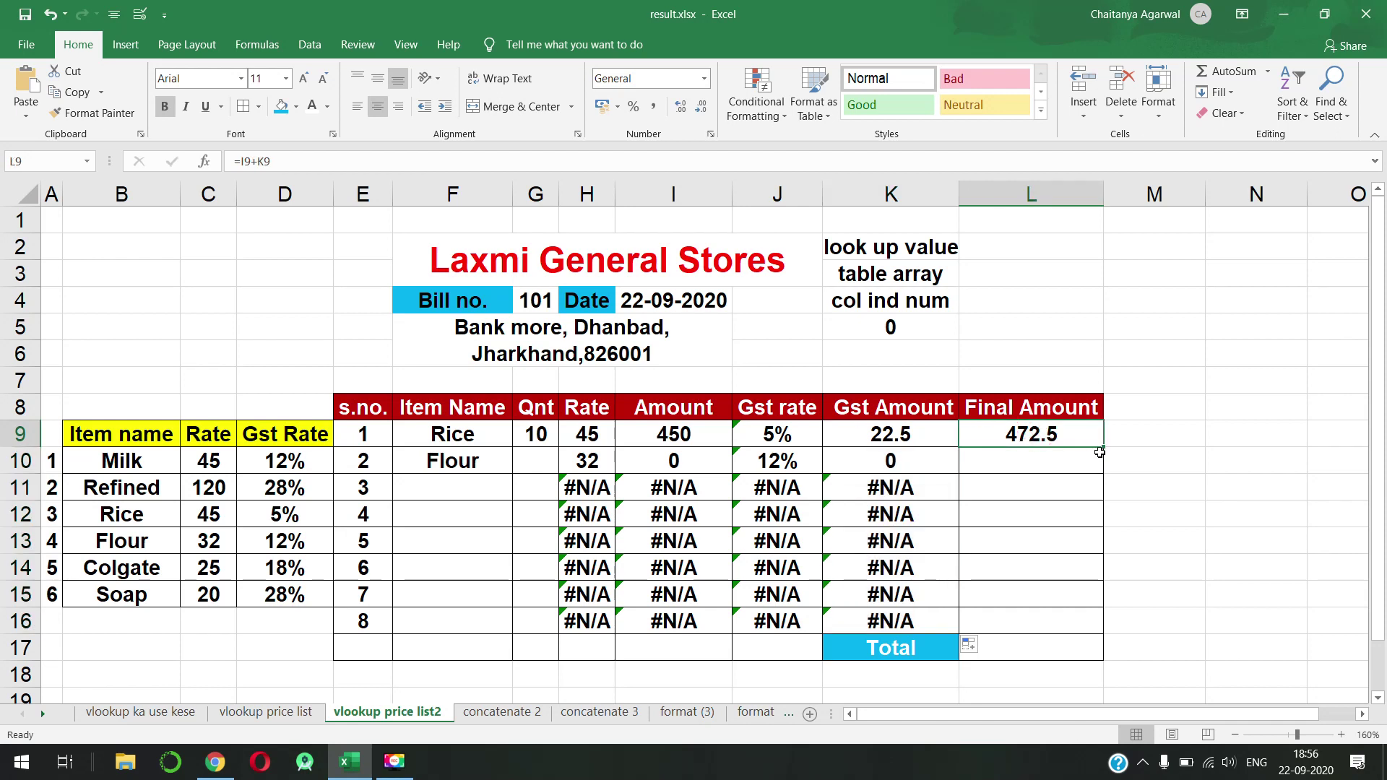
pyautogui.moveTo(1103, 448); pyautogui.dragTo(1079, 634)
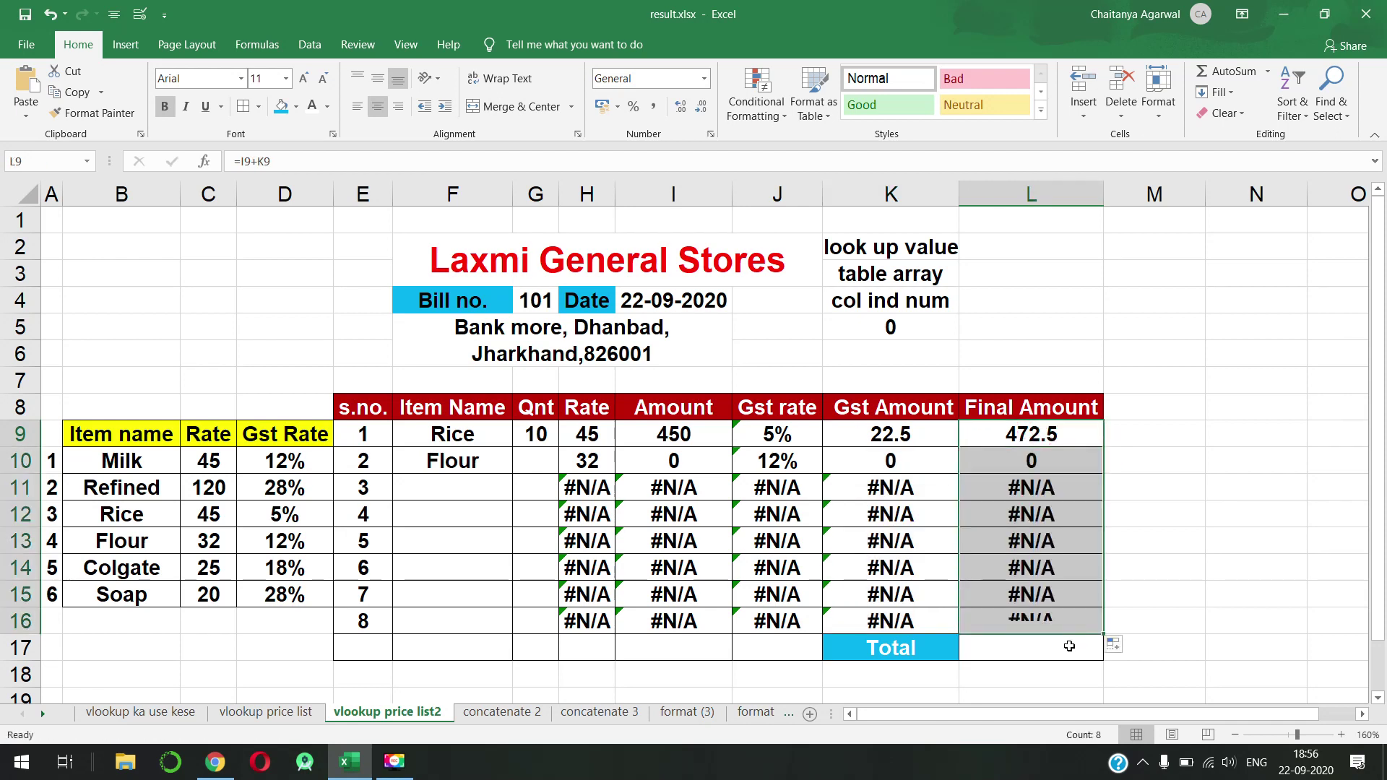
# Step: Total the Final Amount column in L17 with the formula =SUM(L9:L16)
pyautogui.click(1068, 645)
pyautogui.click(1046, 429)
pyautogui.moveTo(1046, 429); pyautogui.dragTo(1046, 629)
pyautogui.click(1045, 648)
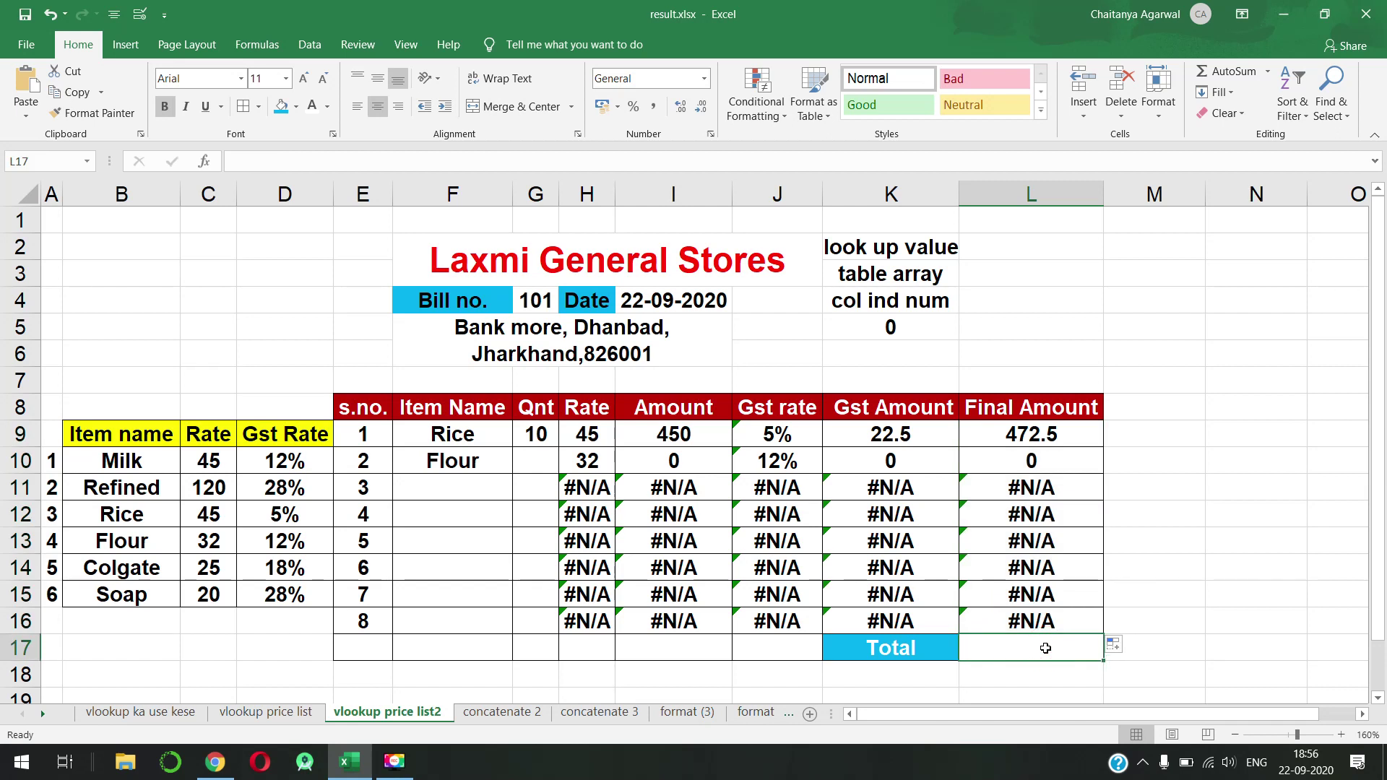
pyautogui.click(1269, 72)
pyautogui.click(1259, 94)
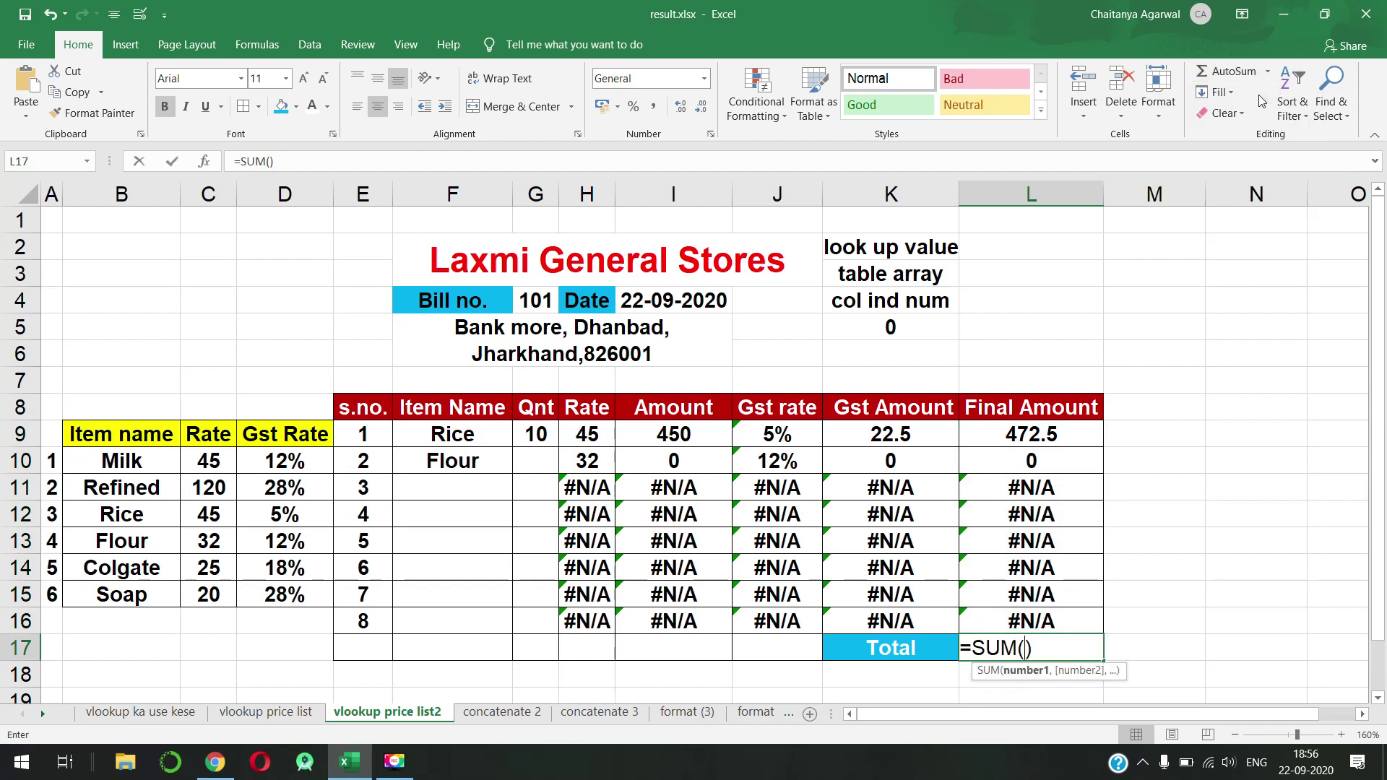
pyautogui.moveTo(1032, 436); pyautogui.dragTo(1022, 609)
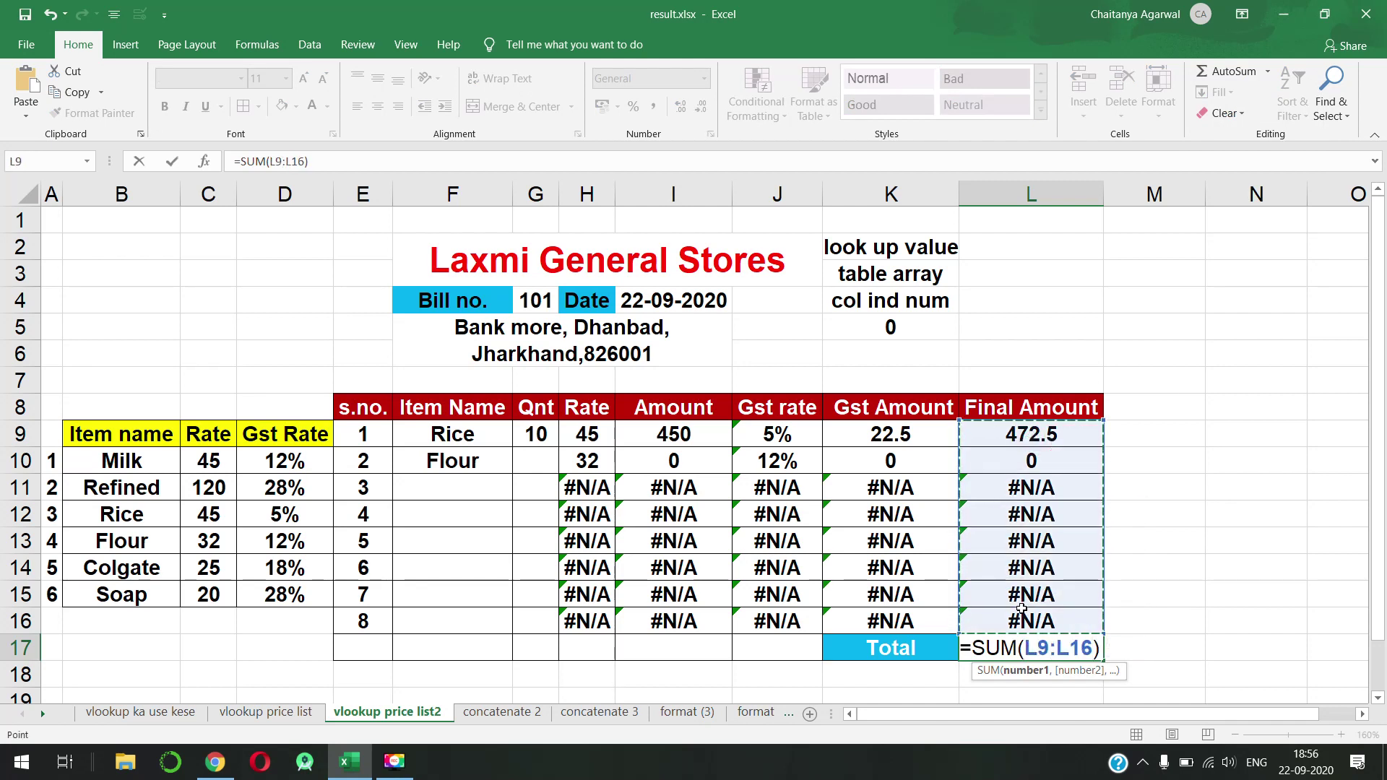
pyautogui.press('Return')
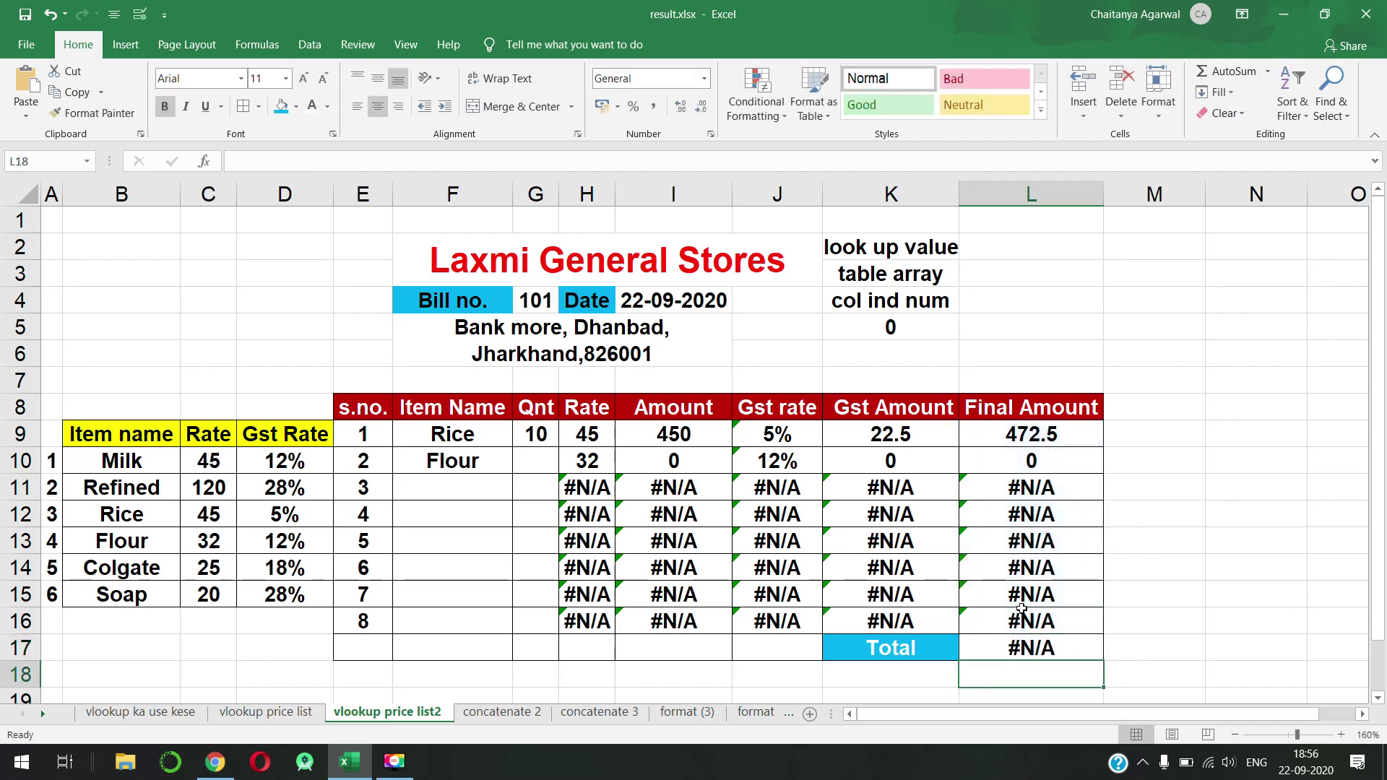
# Step: Inspect the item name cells F11 and F10 and the VLOOKUP formula behind the third item's rate in H11
pyautogui.click(486, 486)
pyautogui.click(503, 458)
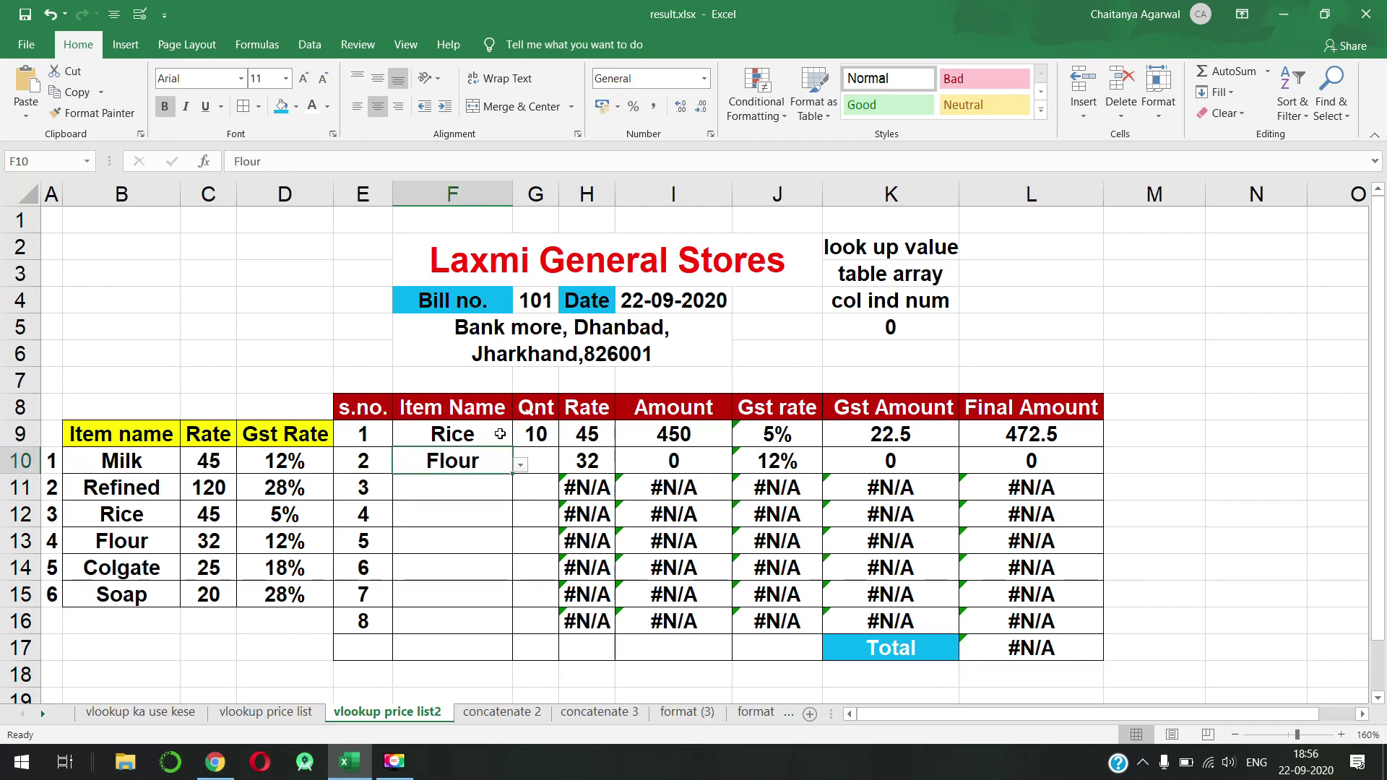
pyautogui.click(578, 487)
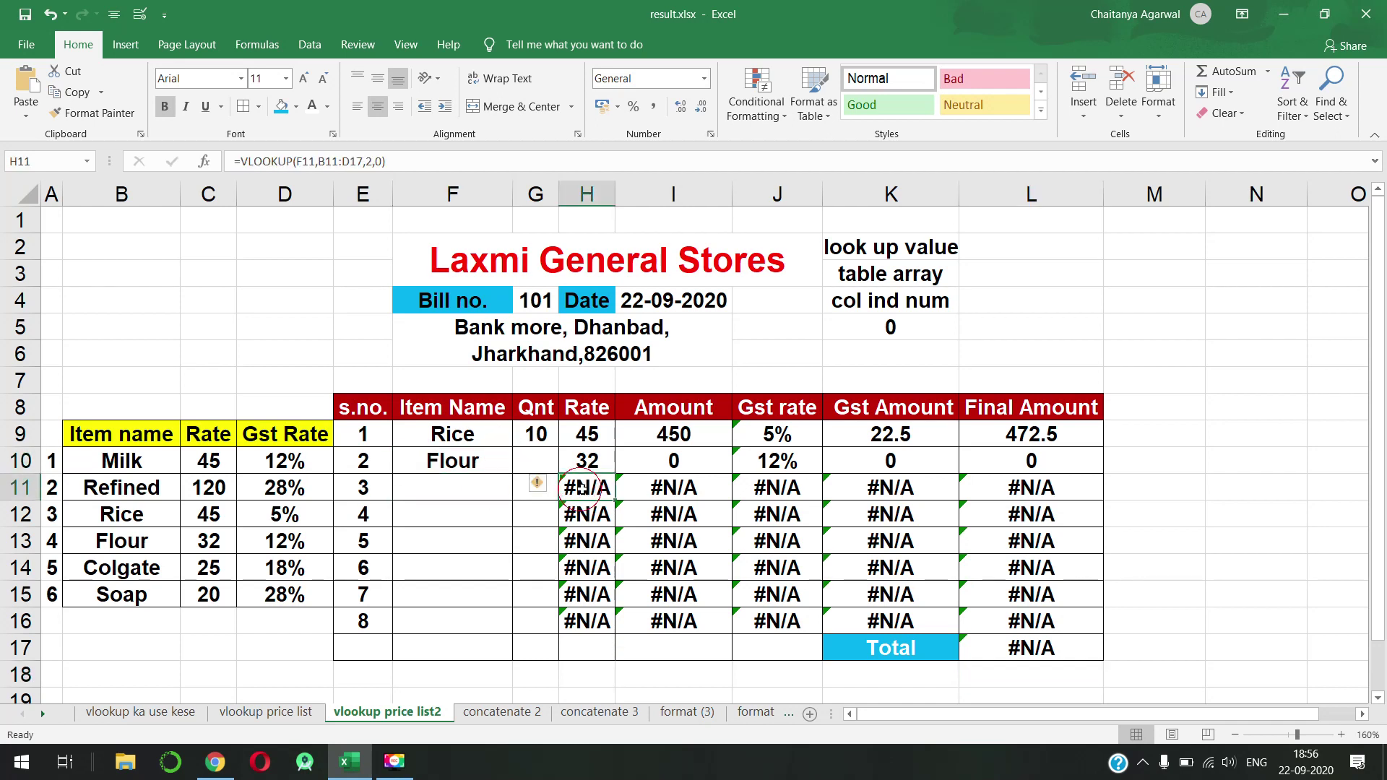
# Step: Choose Rice as the third bill item in F11 and Colgate as the fourth in F12
pyautogui.click(654, 490)
pyautogui.click(754, 489)
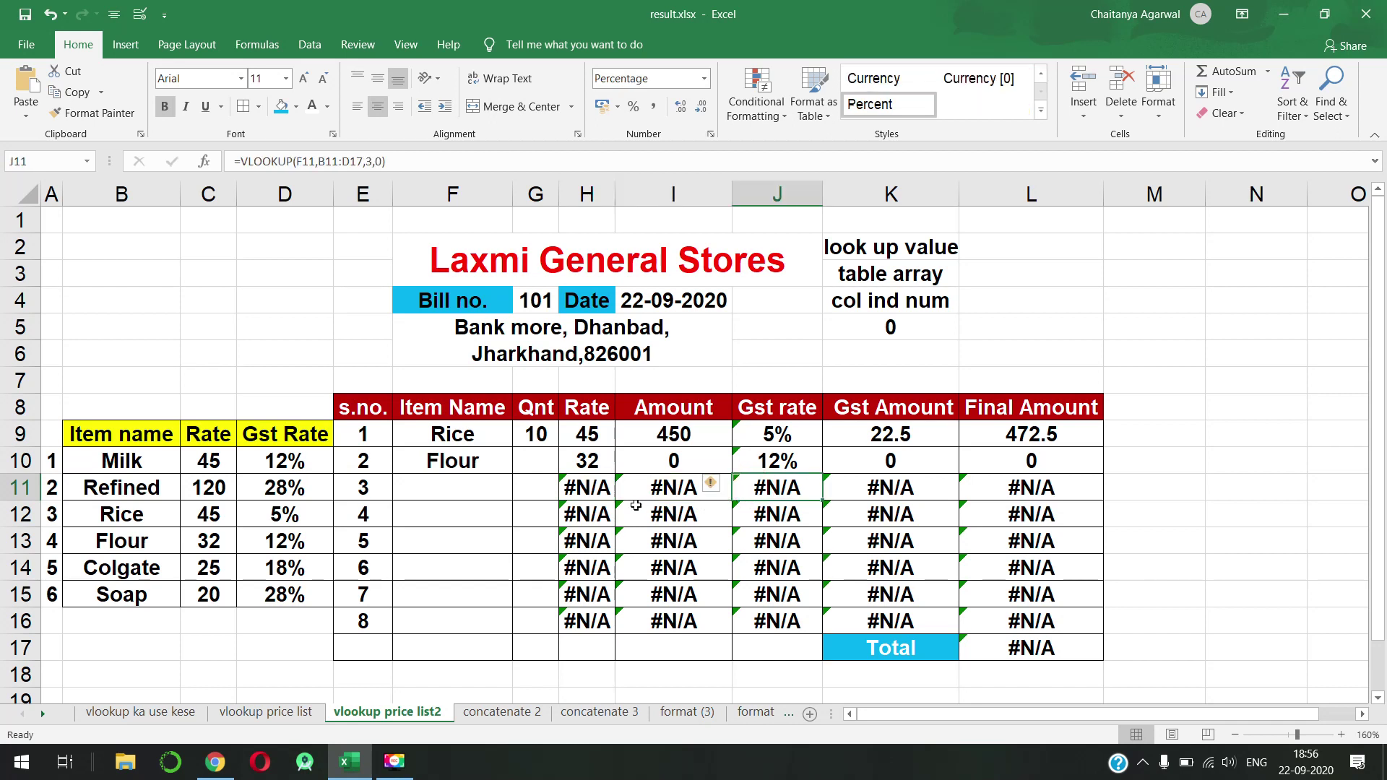
pyautogui.click(604, 489)
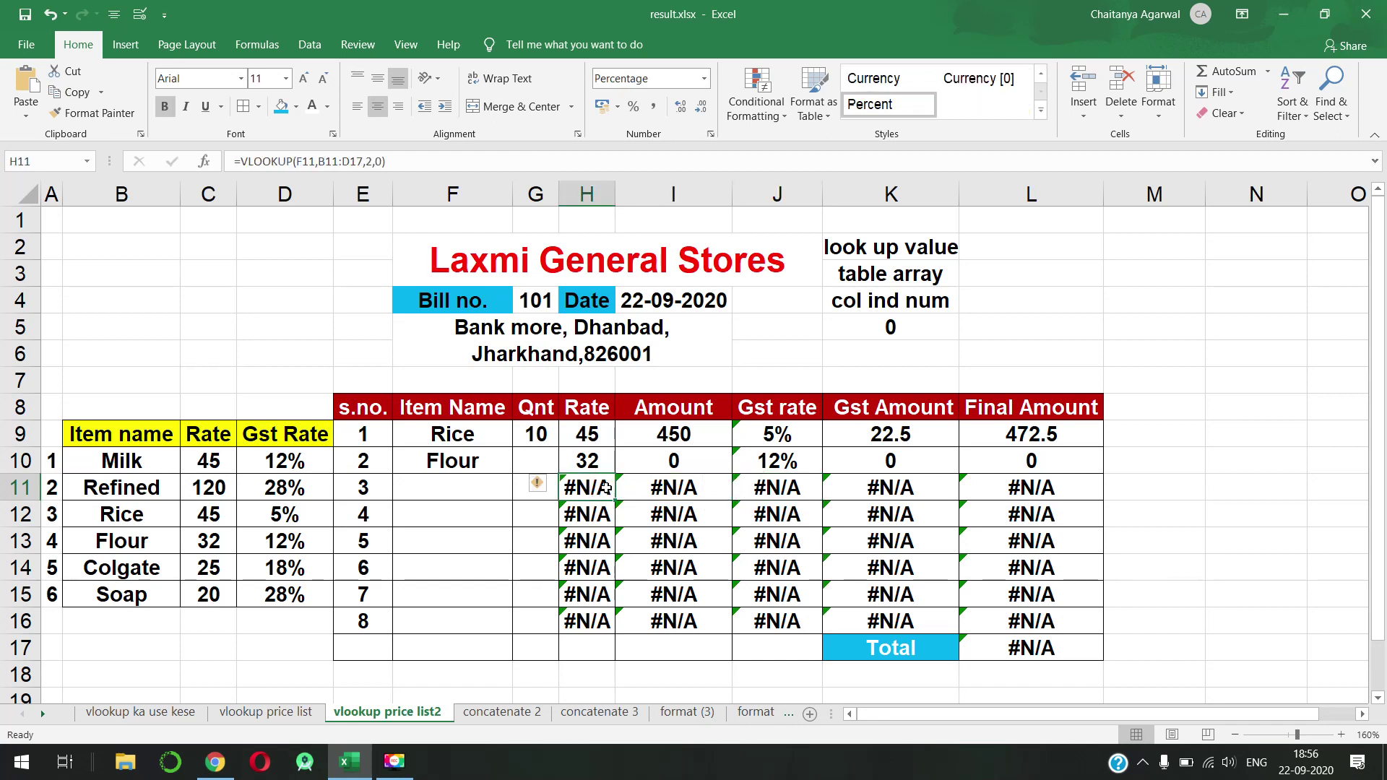
pyautogui.click(487, 490)
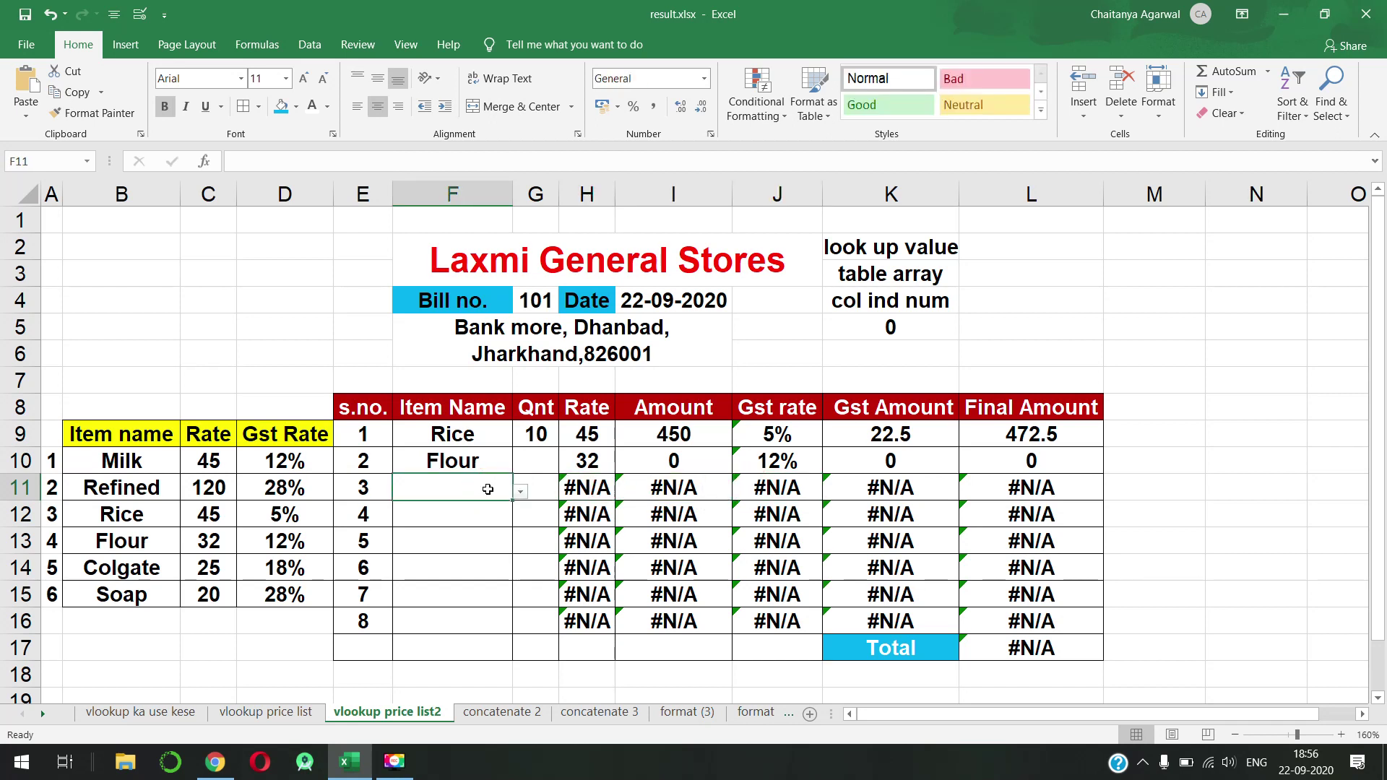
pyautogui.click(520, 493)
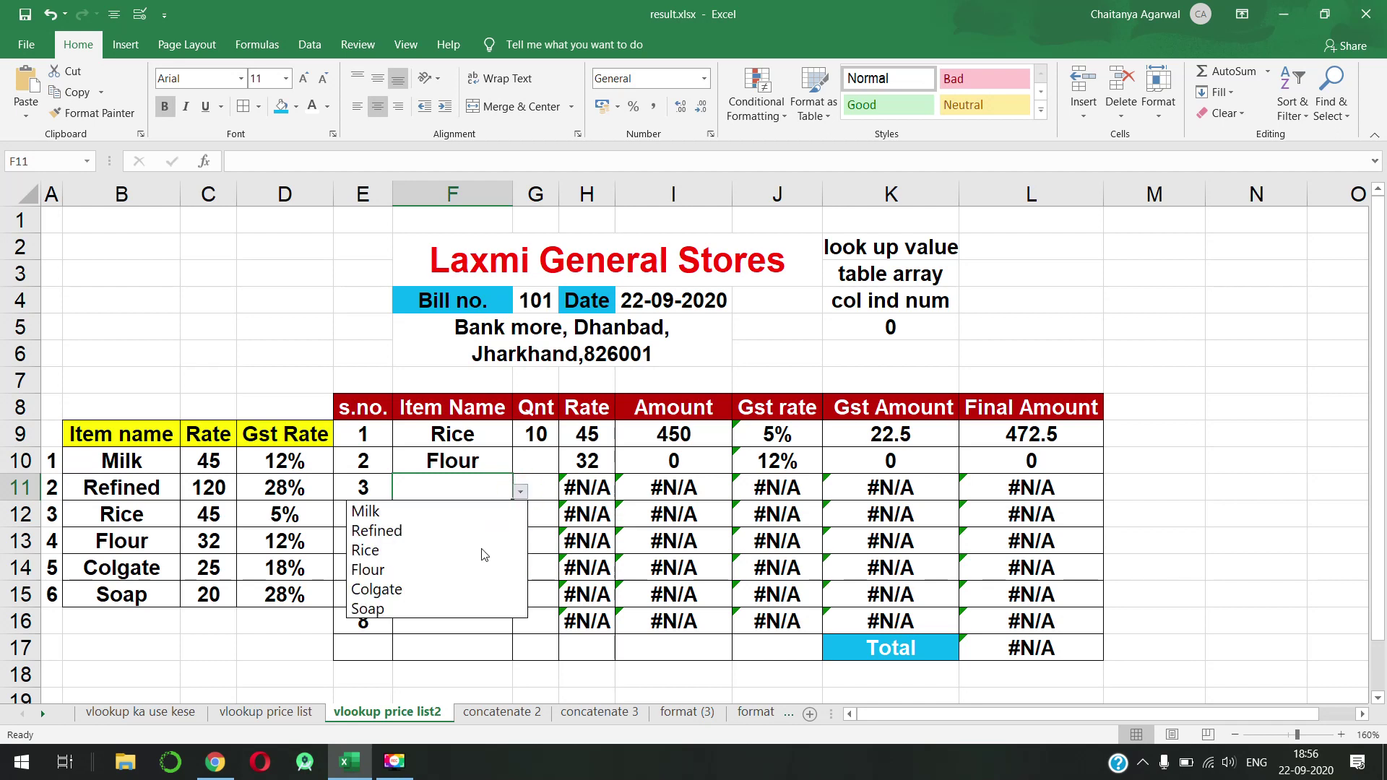
pyautogui.click(477, 549)
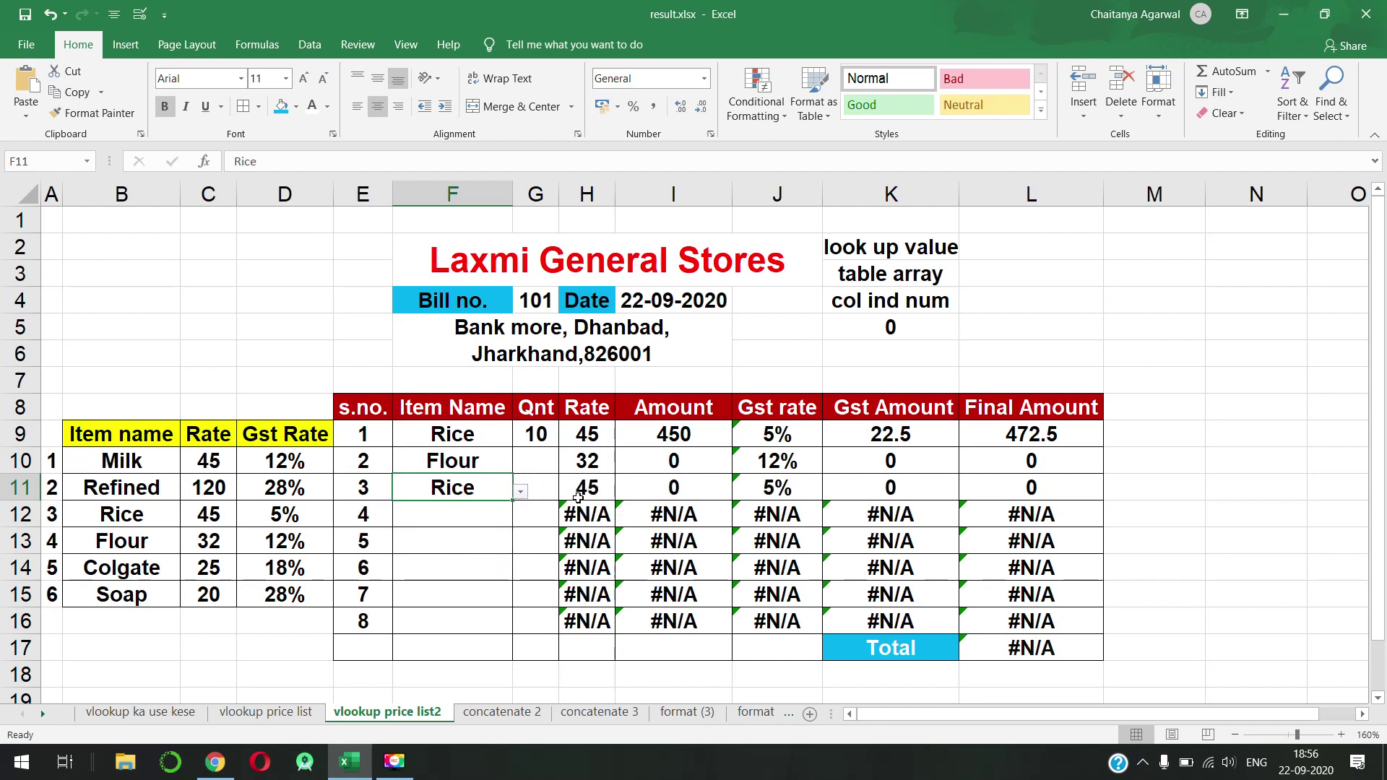
pyautogui.click(492, 516)
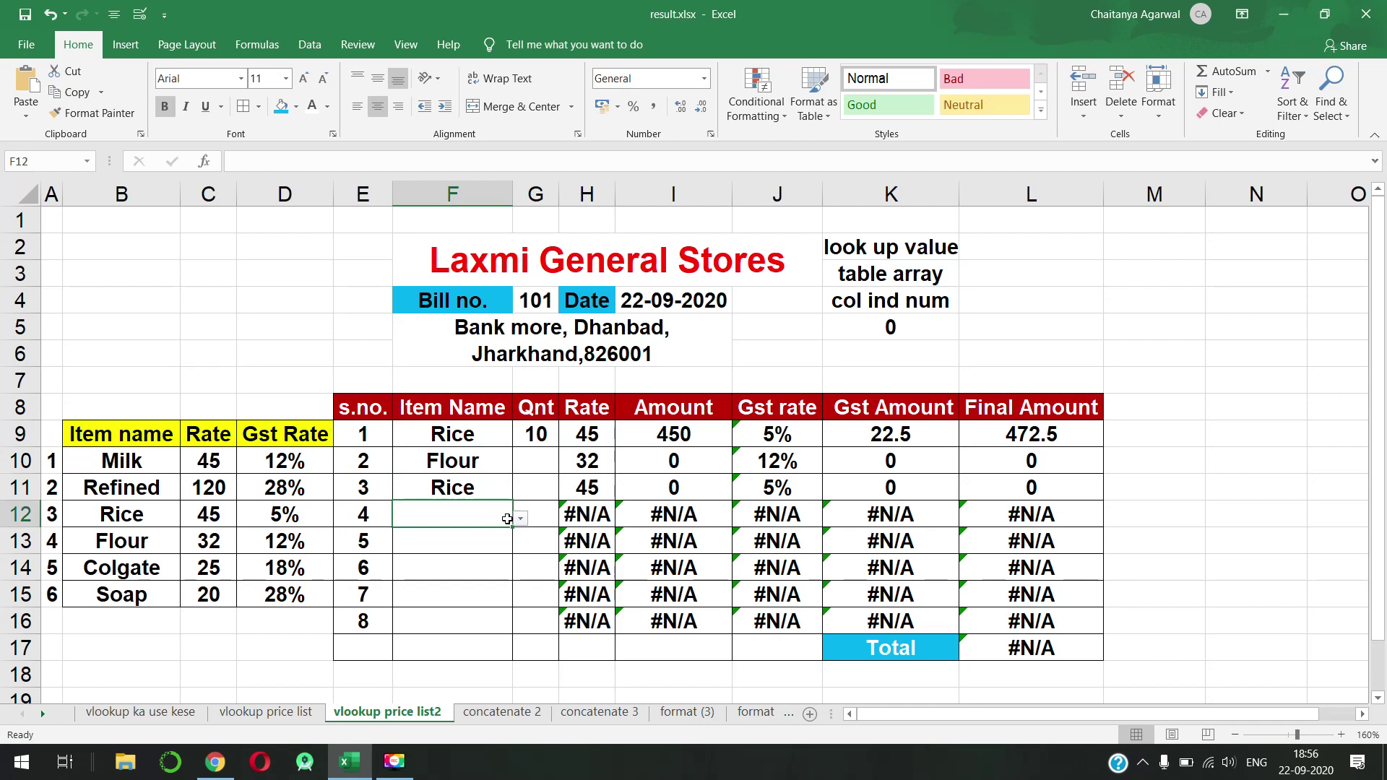
pyautogui.click(520, 518)
pyautogui.click(458, 615)
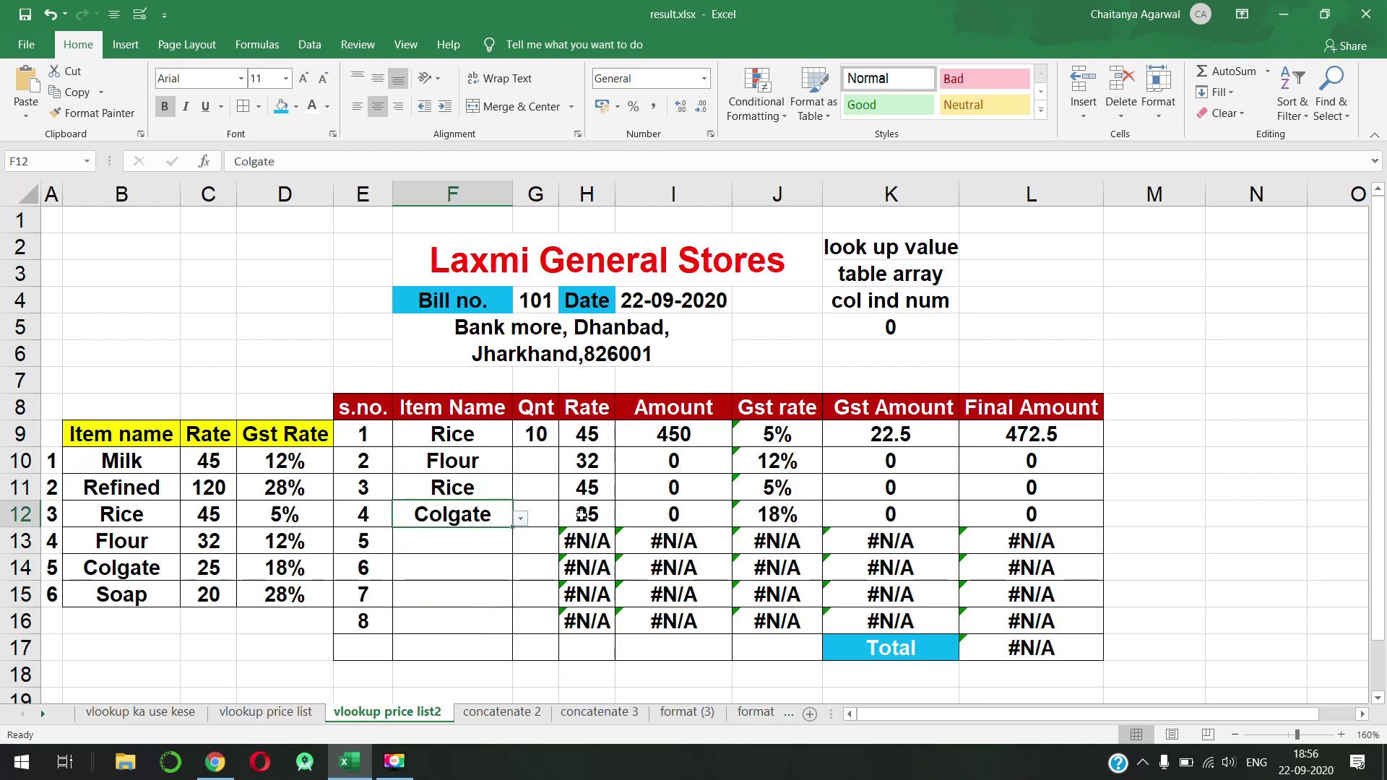
# Step: Wrap the Rice rate lookup in H9 in IFERROR with a blank fallback: =IFERROR(VLOOKUP(F9,B9:D15,2,0),"")
pyautogui.moveTo(582, 540); pyautogui.dragTo(587, 620)
pyautogui.click(594, 435)
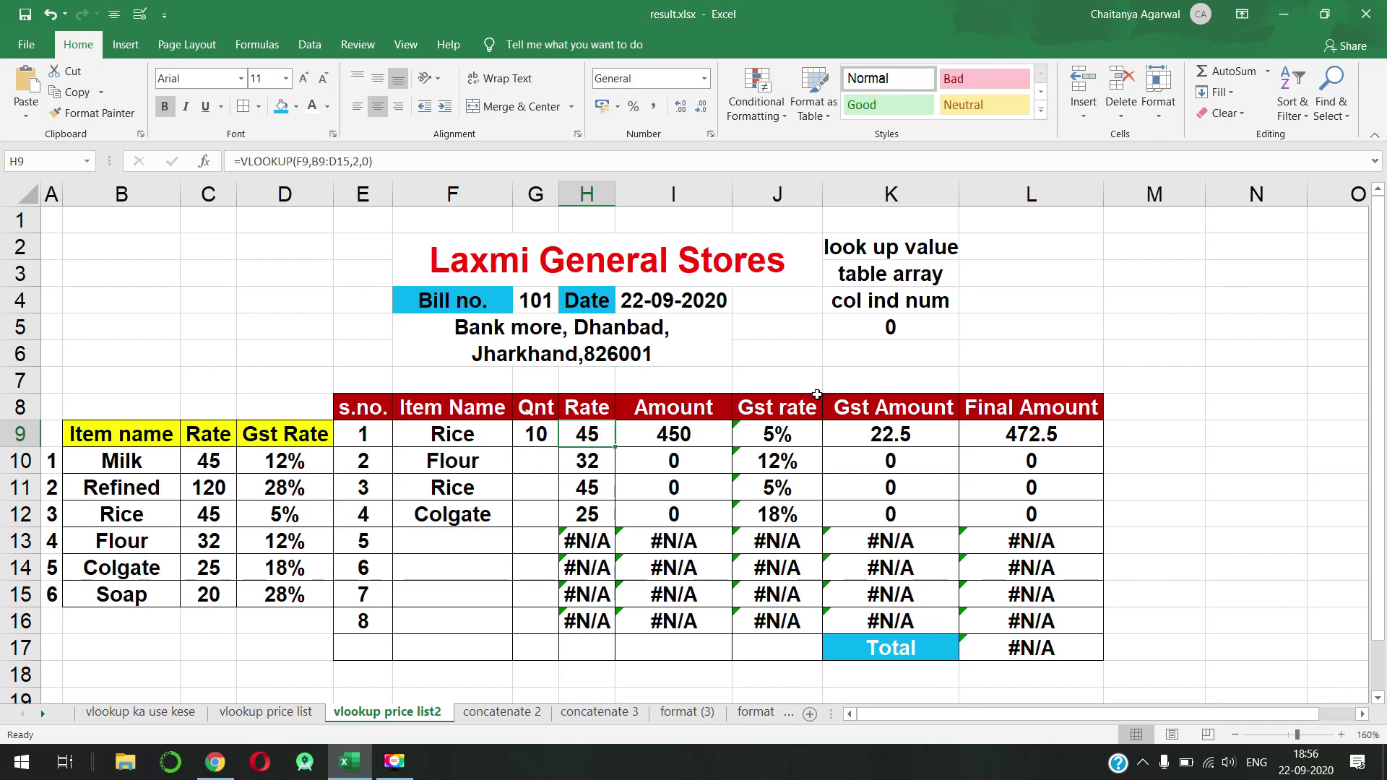
pyautogui.click(758, 360)
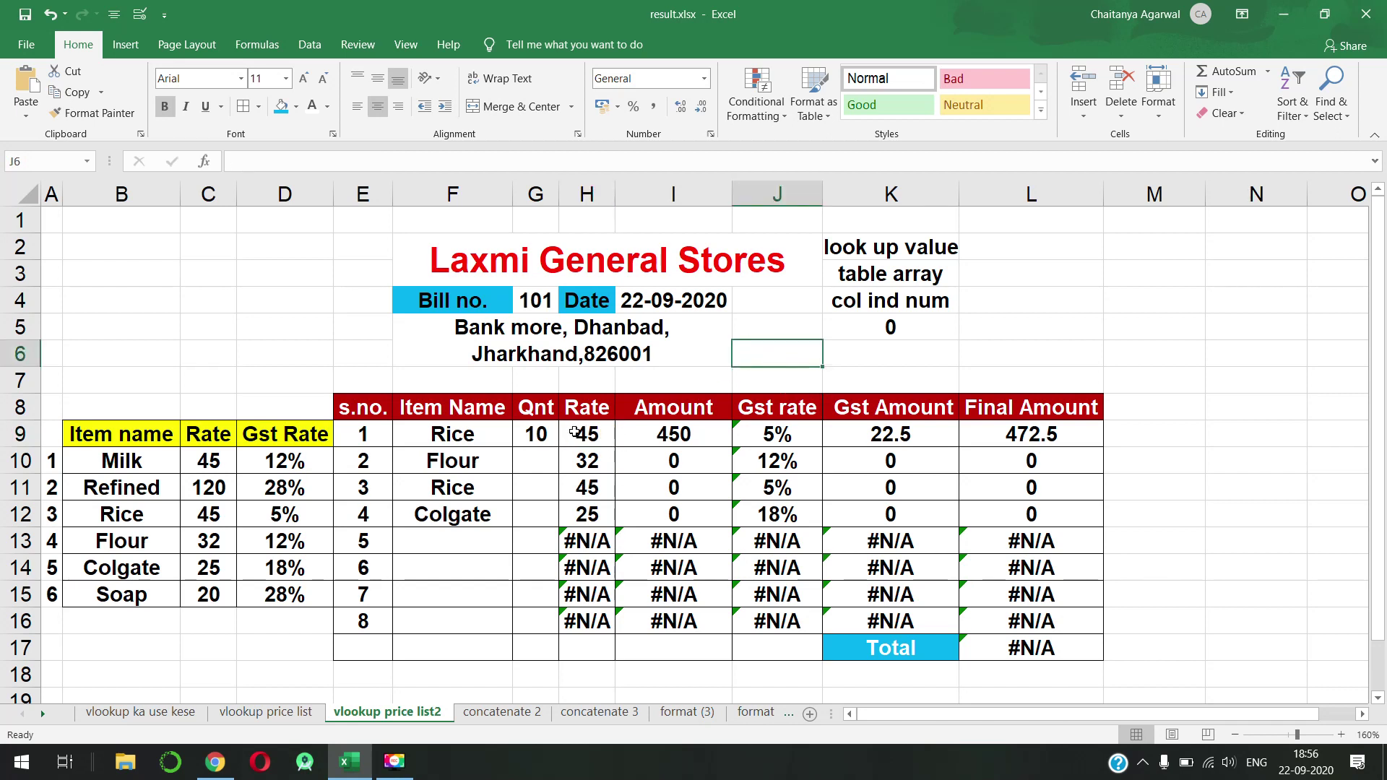
pyautogui.click(726, 375)
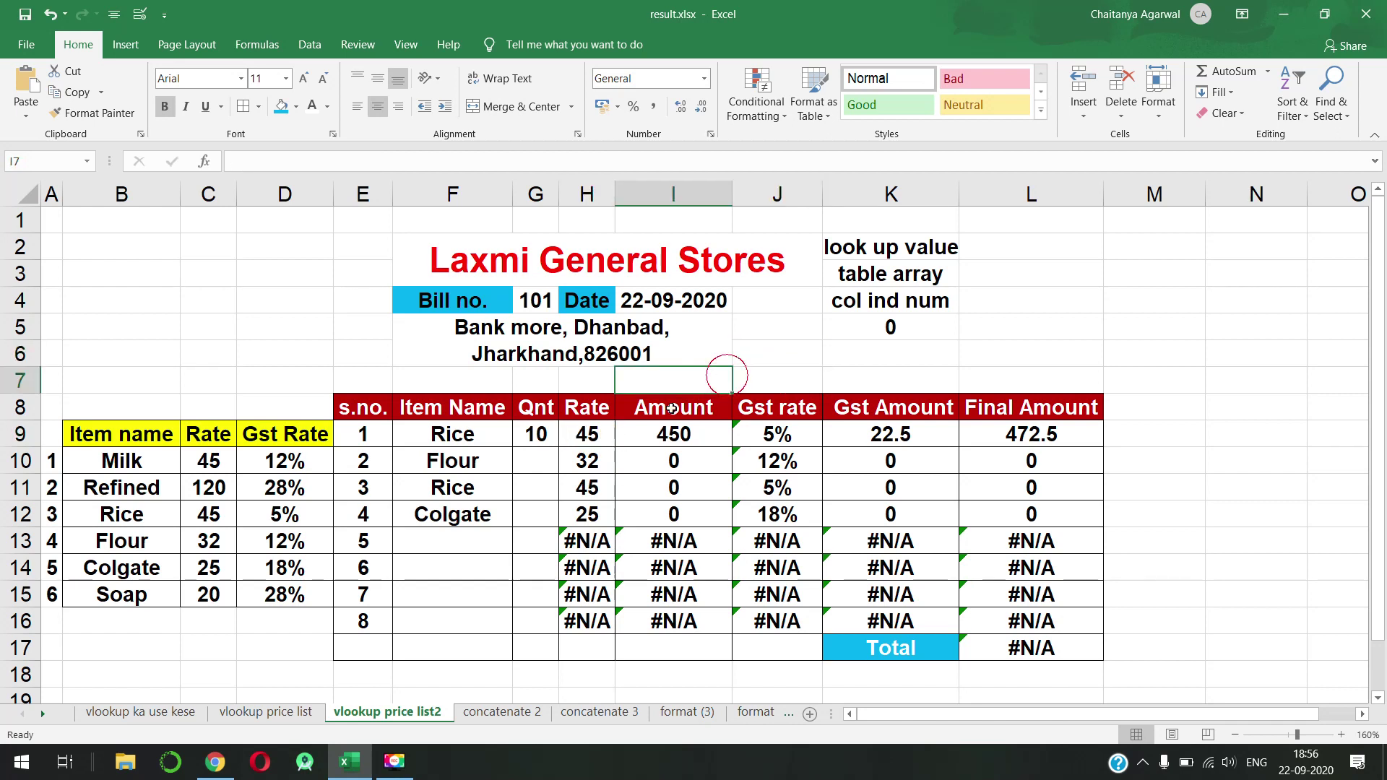
pyautogui.click(605, 431)
pyautogui.doubleClick(605, 432)
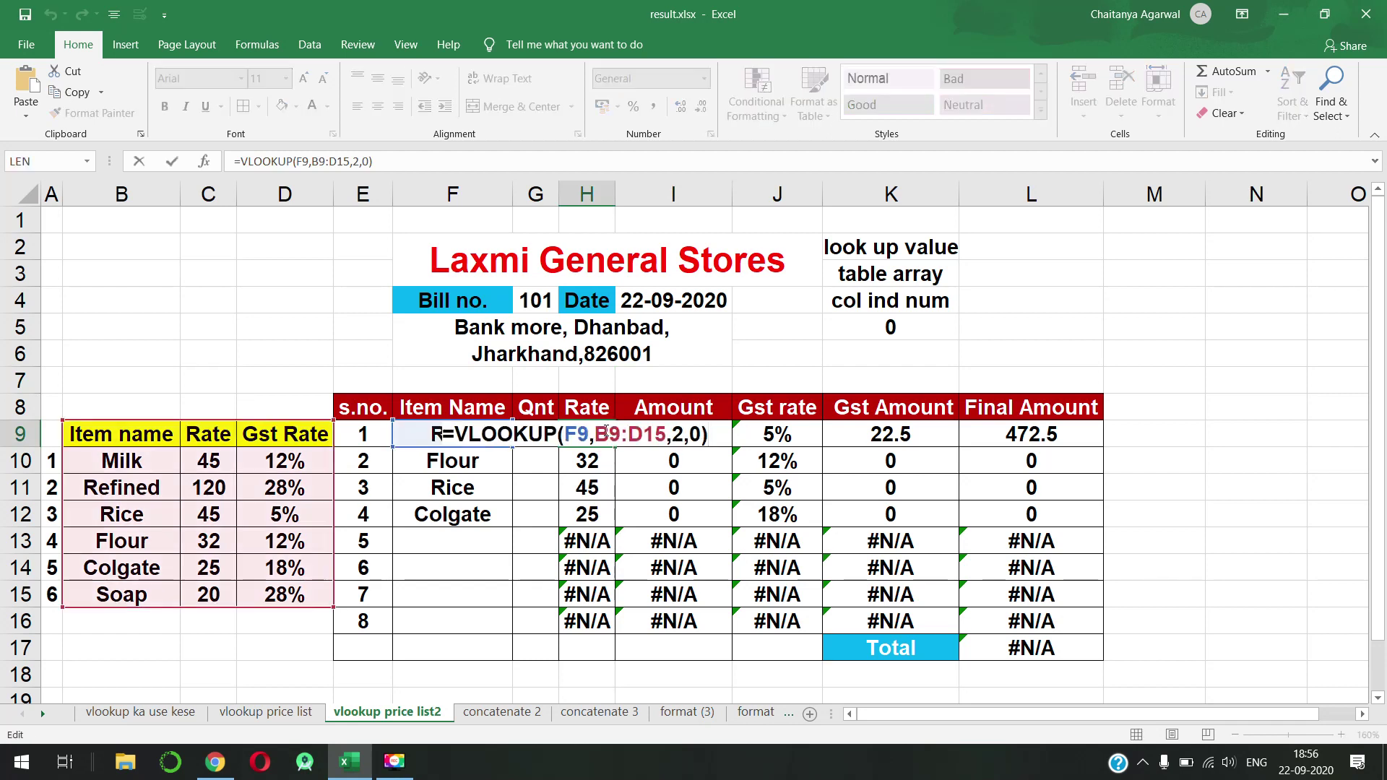
pyautogui.click(455, 434)
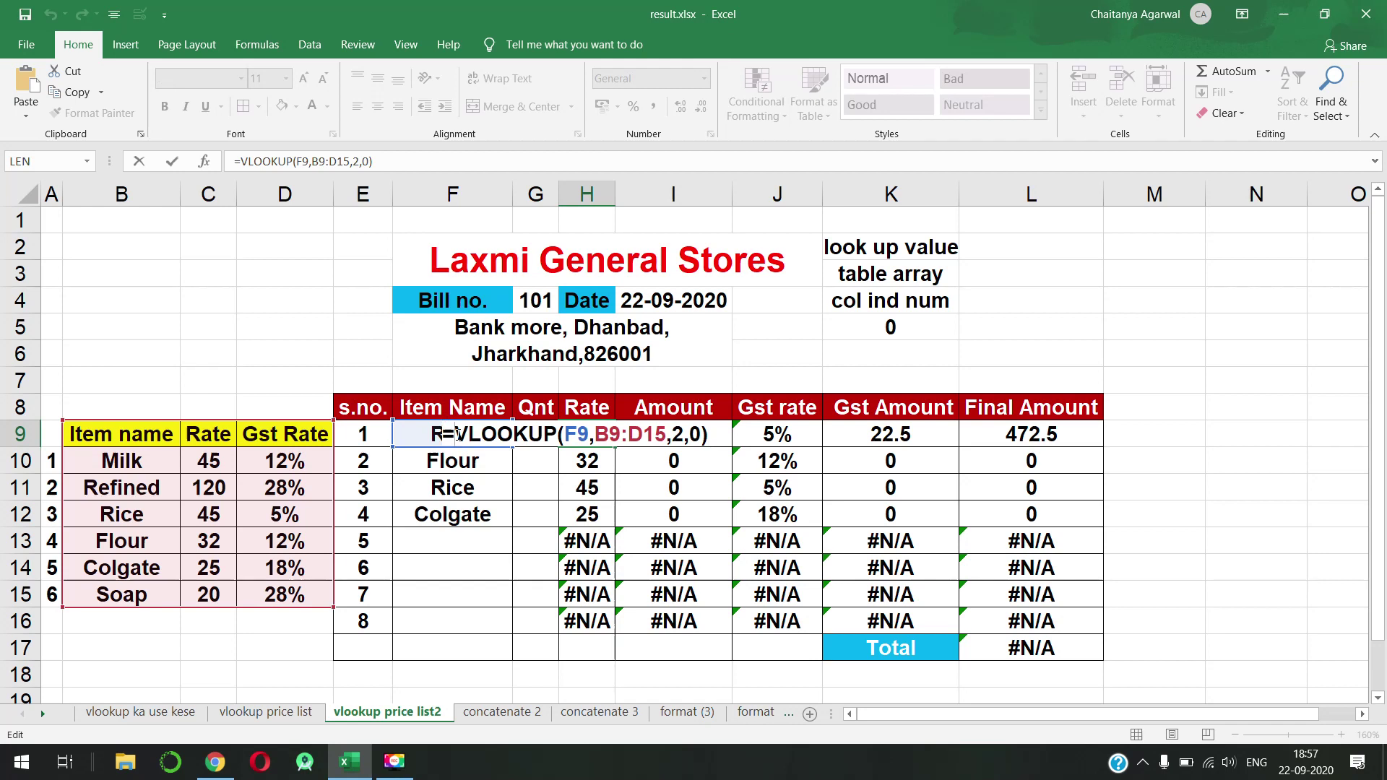
pyautogui.write('iferr')
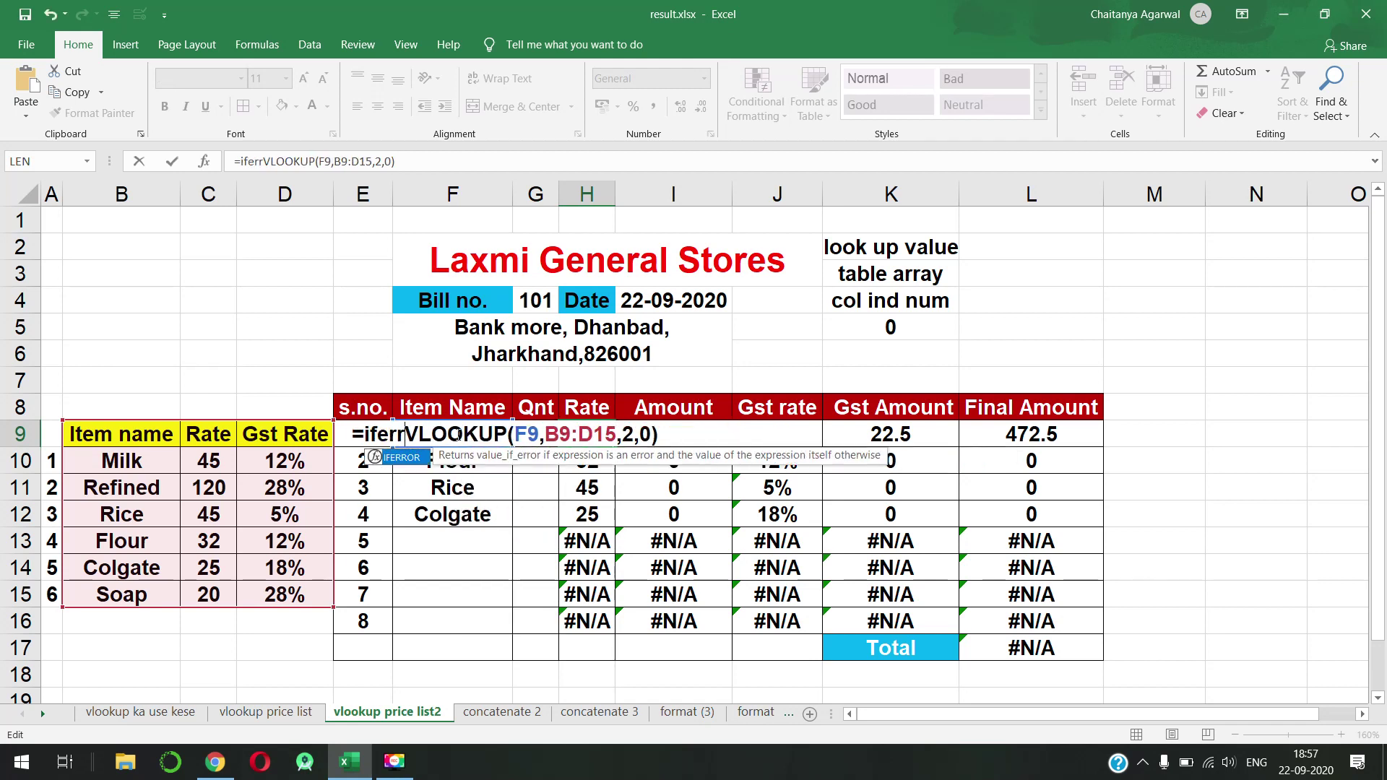
pyautogui.press('Tab')
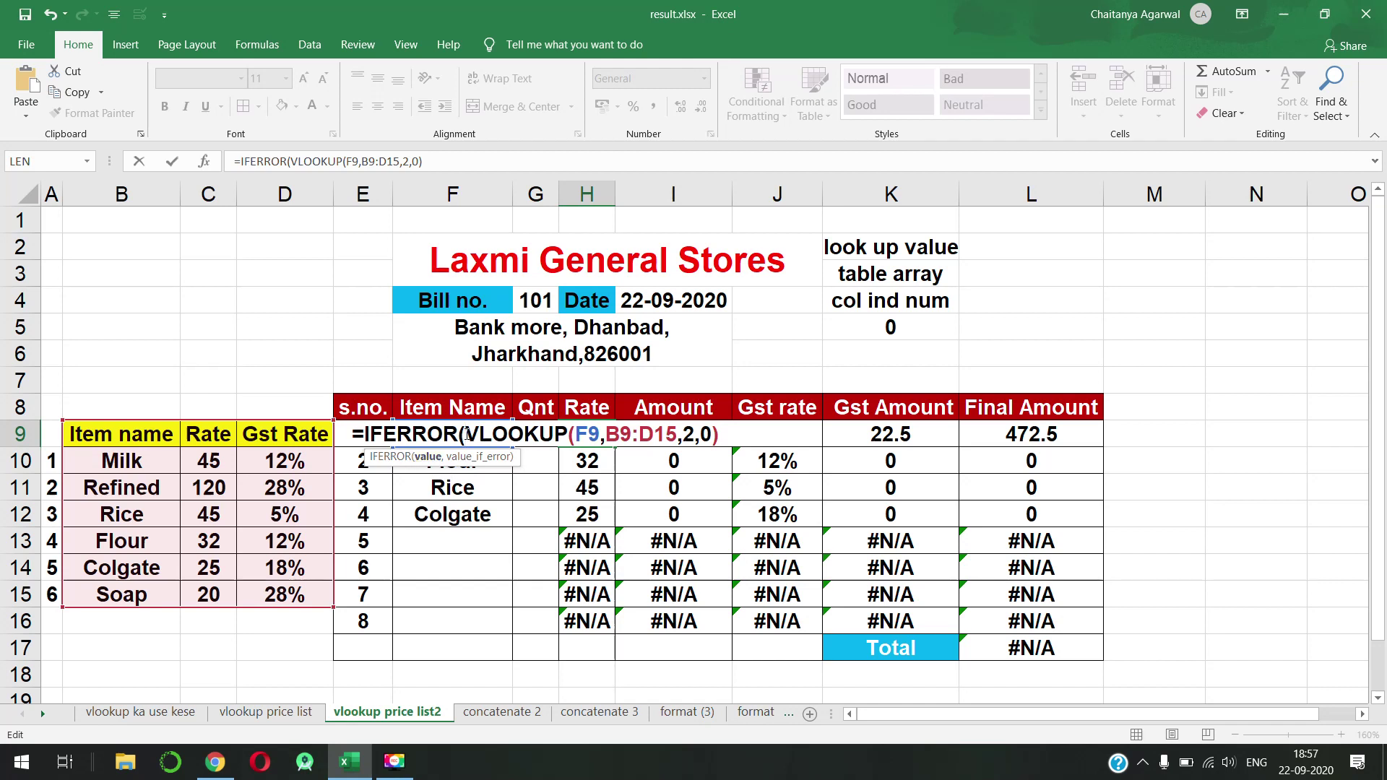
pyautogui.moveTo(457, 434); pyautogui.dragTo(721, 418)
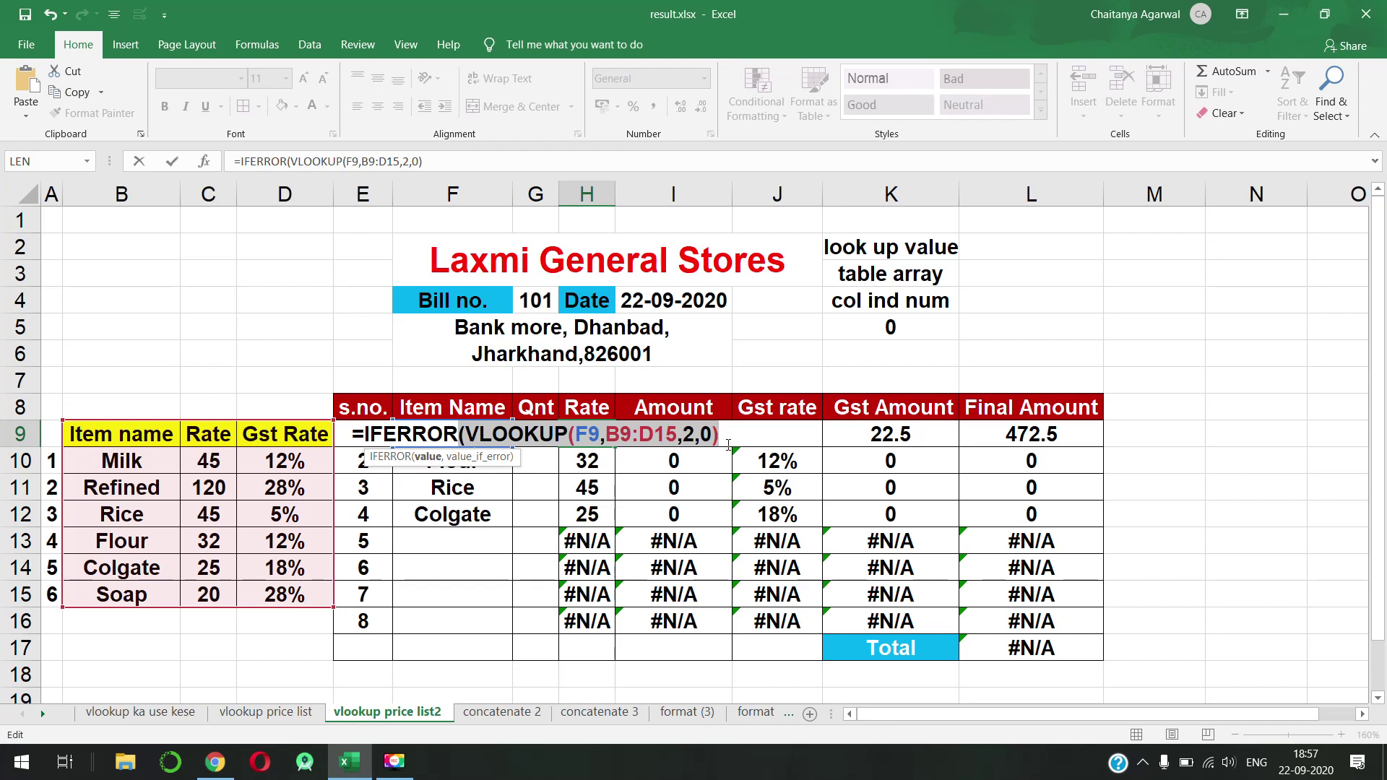
pyautogui.click(724, 434)
pyautogui.write(',')
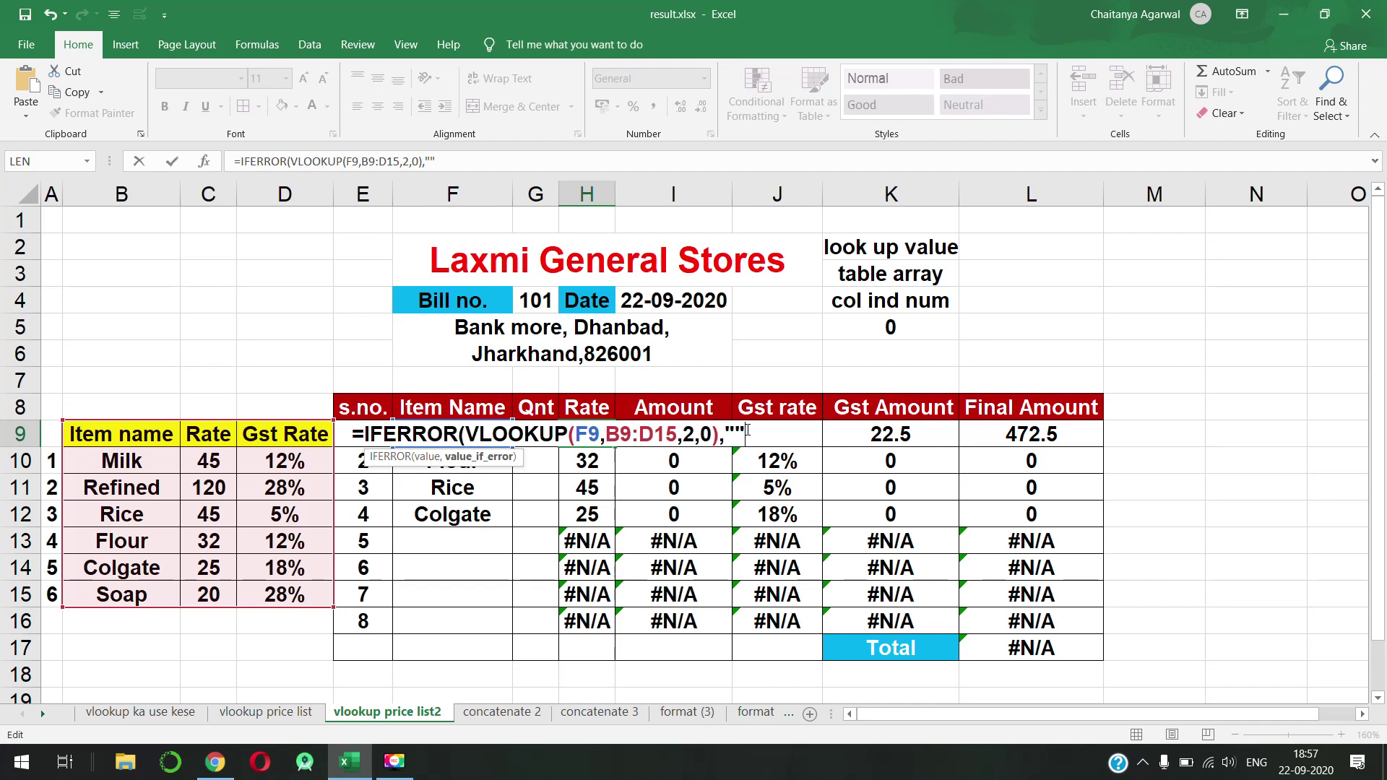
pyautogui.press('Return')
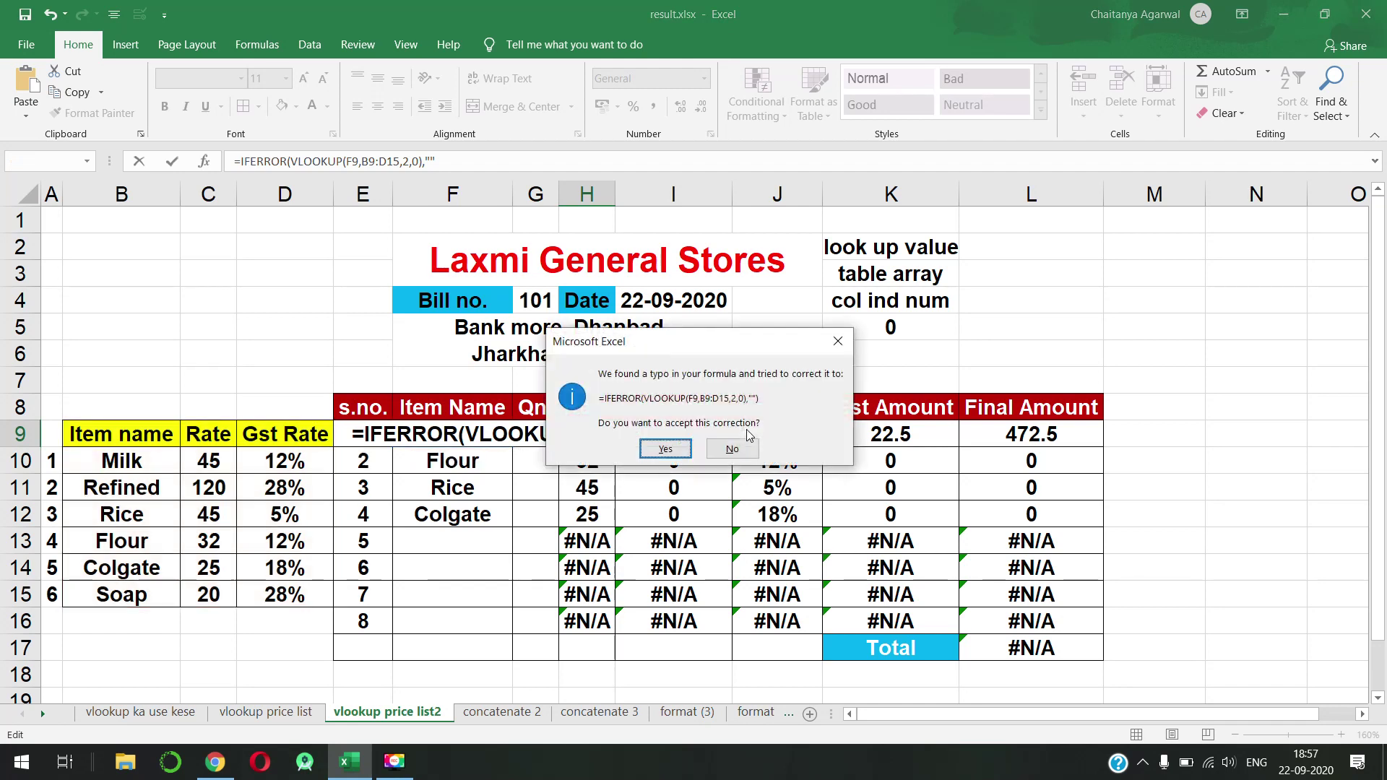
pyautogui.click(665, 450)
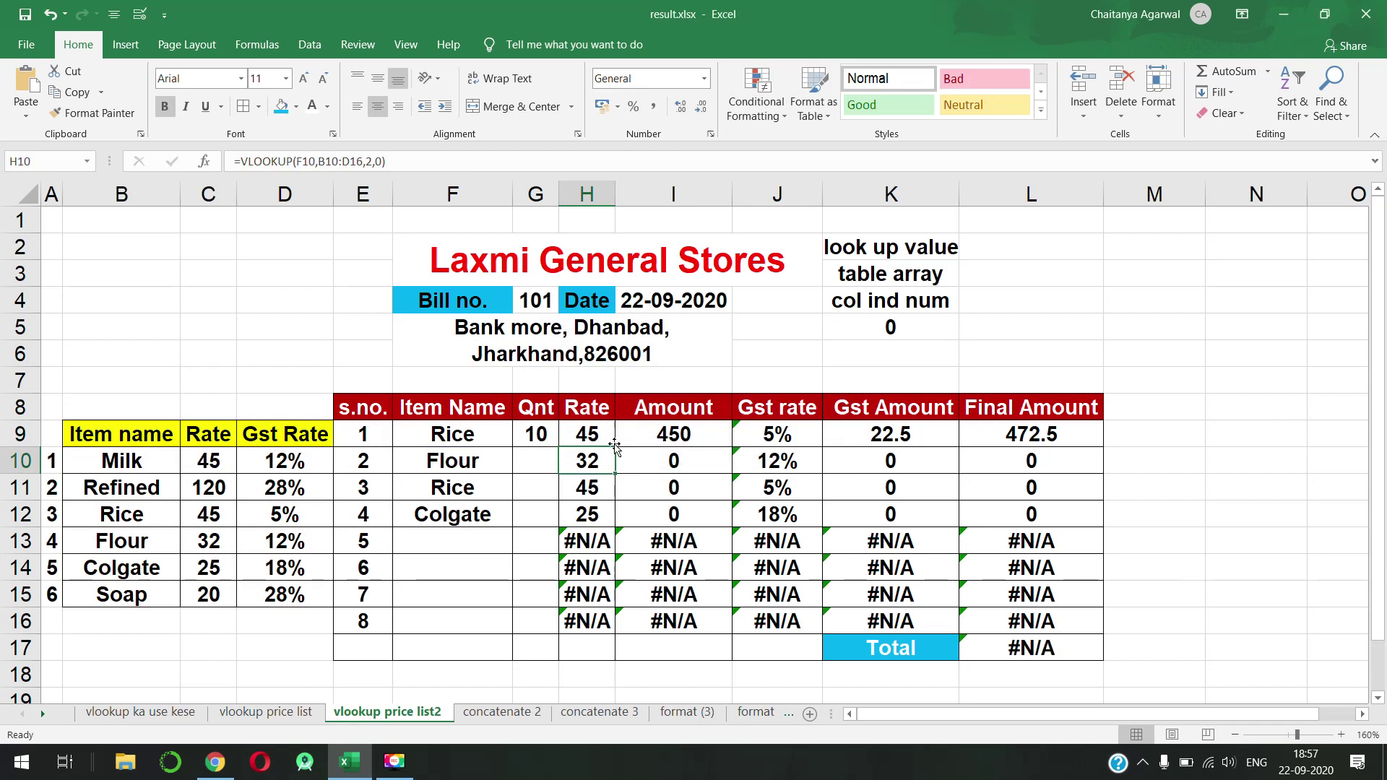
# Step: Fill the IFERROR rate formula from H9 down through H16 and check the row 9 formulas from I9 to L9
pyautogui.moveTo(614, 451); pyautogui.dragTo(620, 629)
pyautogui.moveTo(582, 539); pyautogui.dragTo(591, 620)
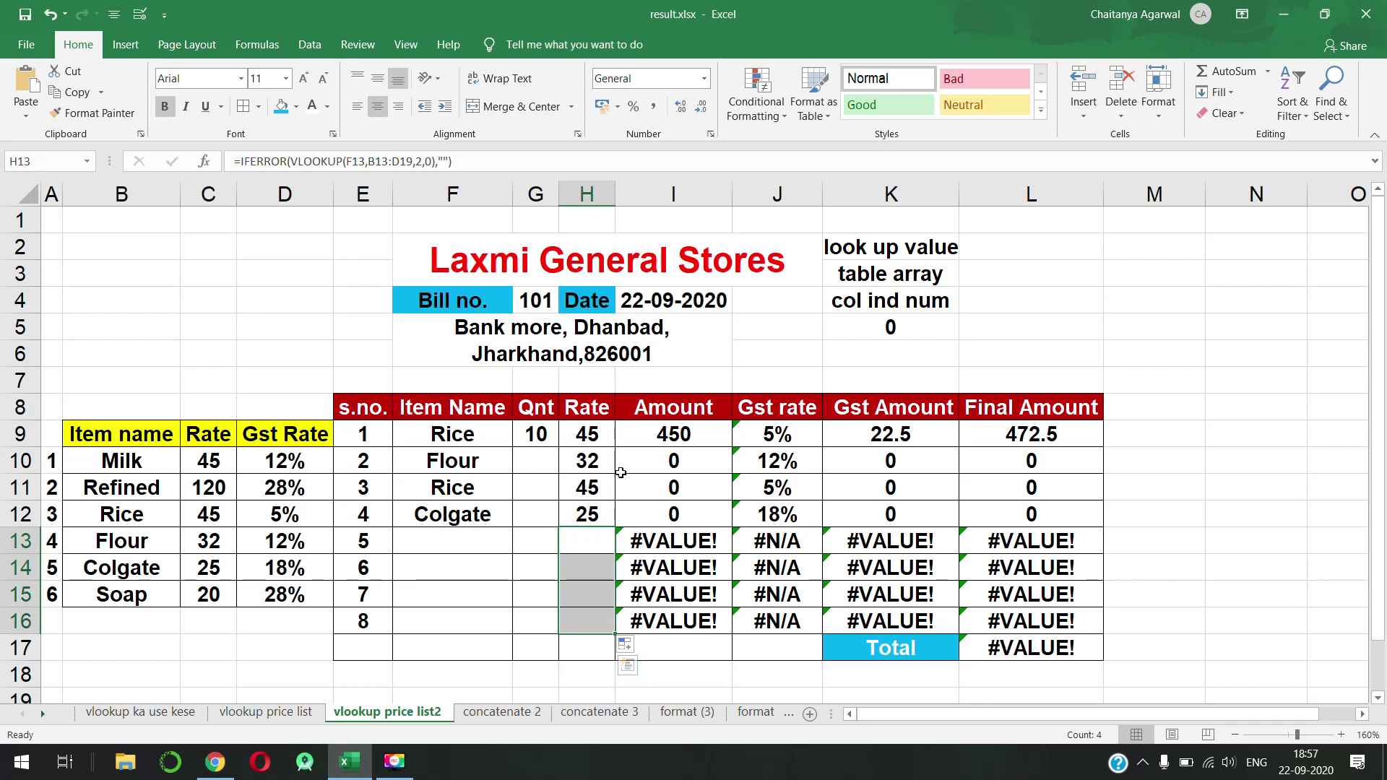
pyautogui.click(632, 436)
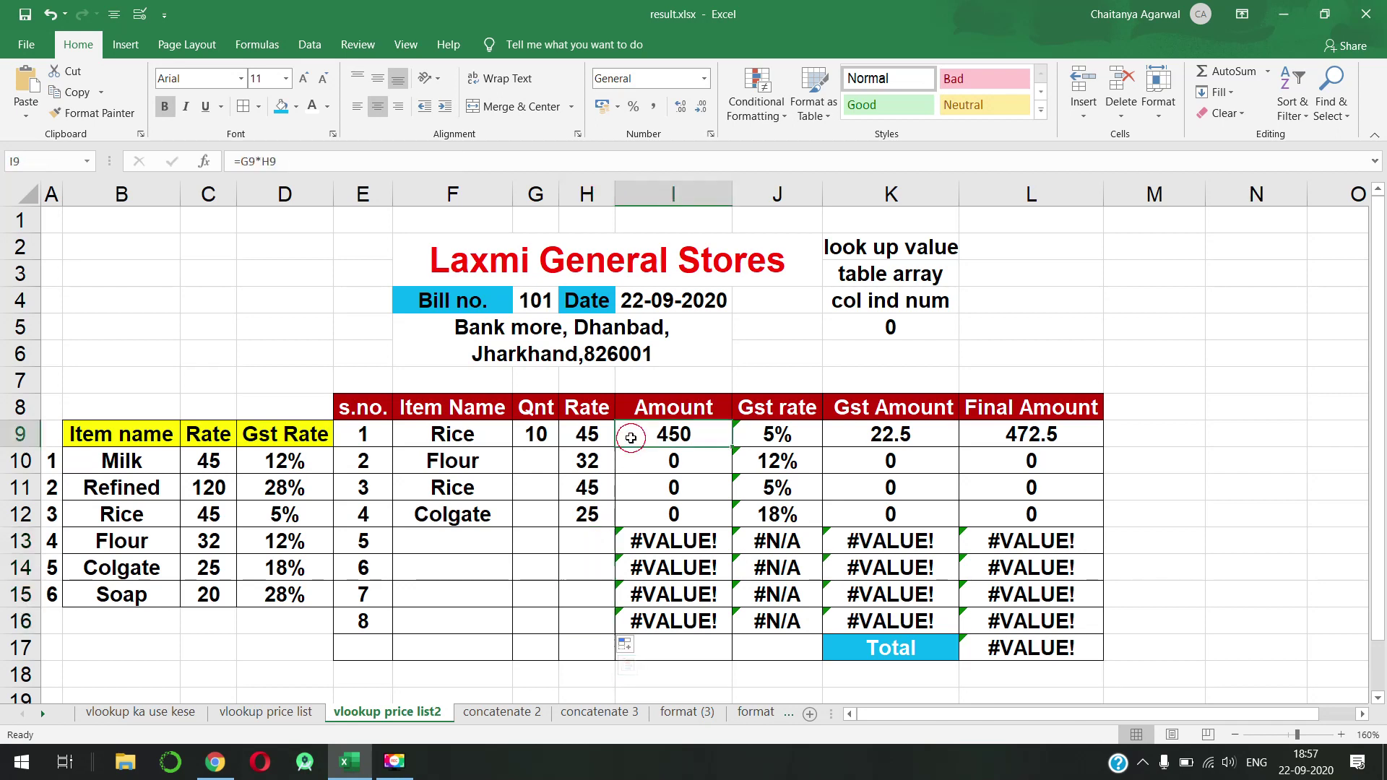
pyautogui.click(789, 436)
pyautogui.click(891, 436)
pyautogui.click(1005, 435)
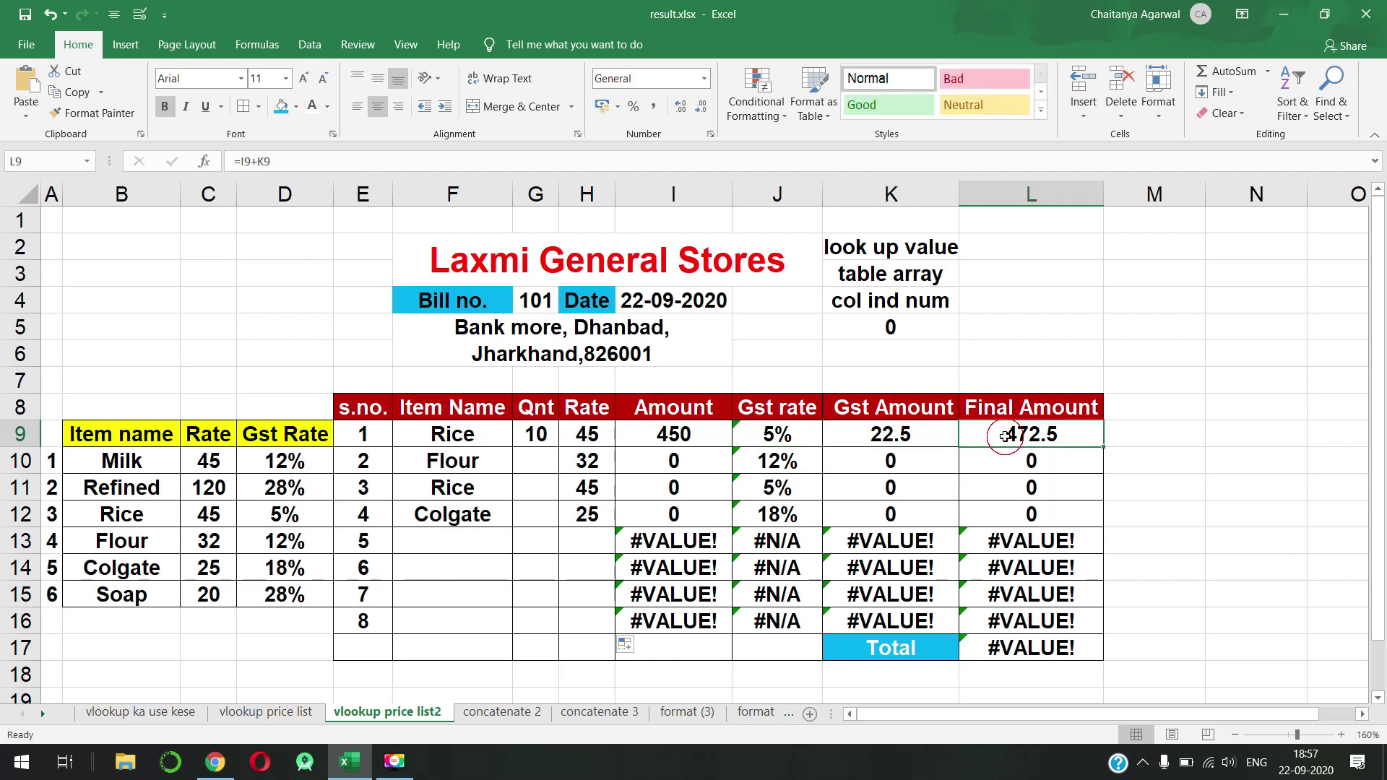
# Step: Change the Amount formula in I9 to =IFERROR(G9*H9,"") and fill it down through I16
pyautogui.click(674, 437)
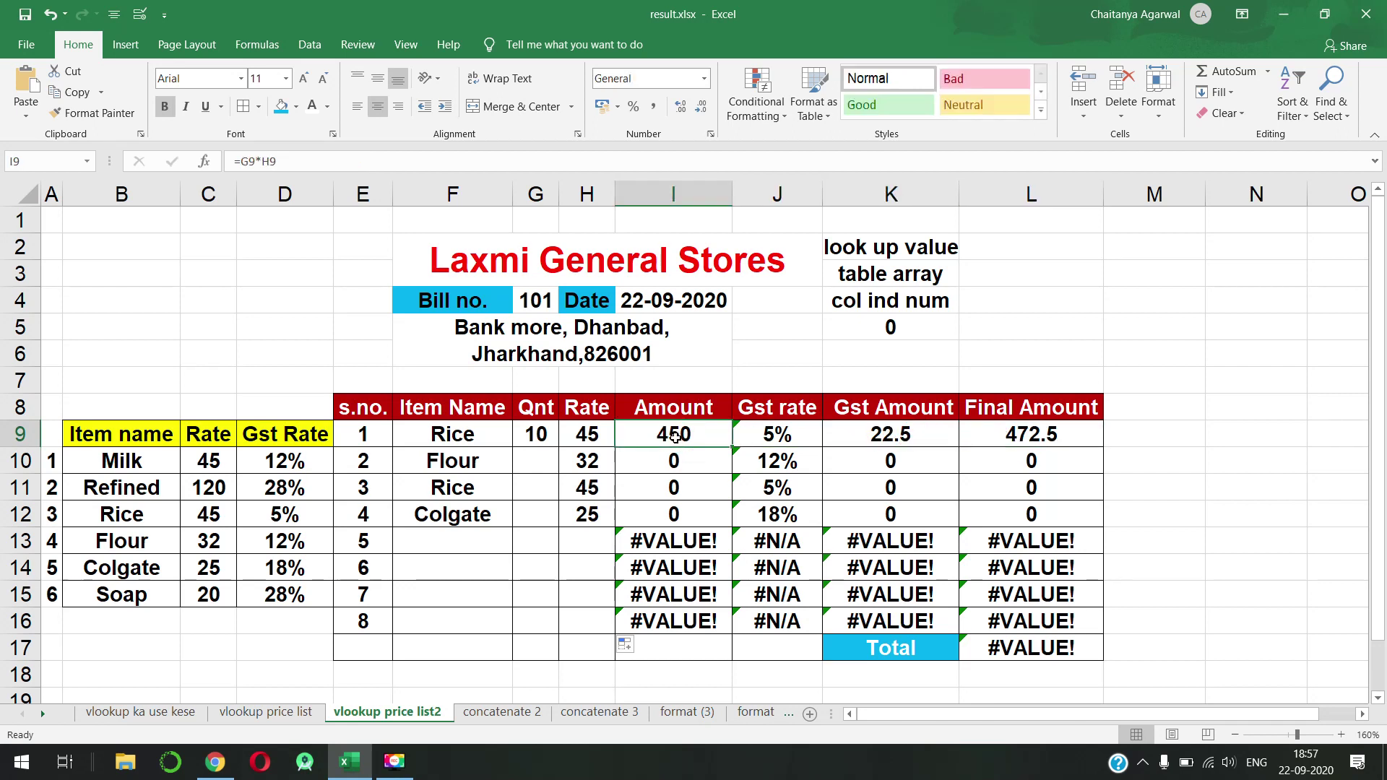
pyautogui.doubleClick(675, 437)
pyautogui.click(629, 434)
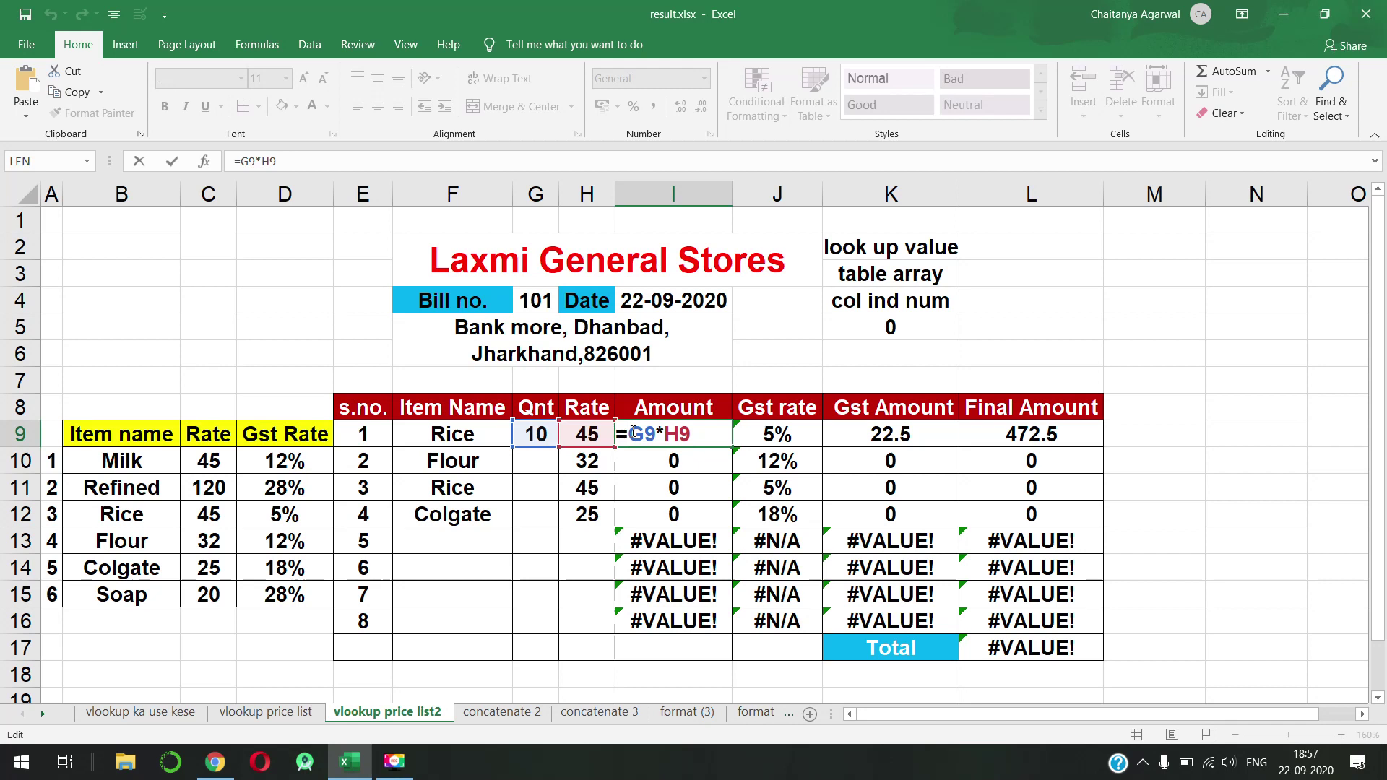
pyautogui.write('IFERROR(')
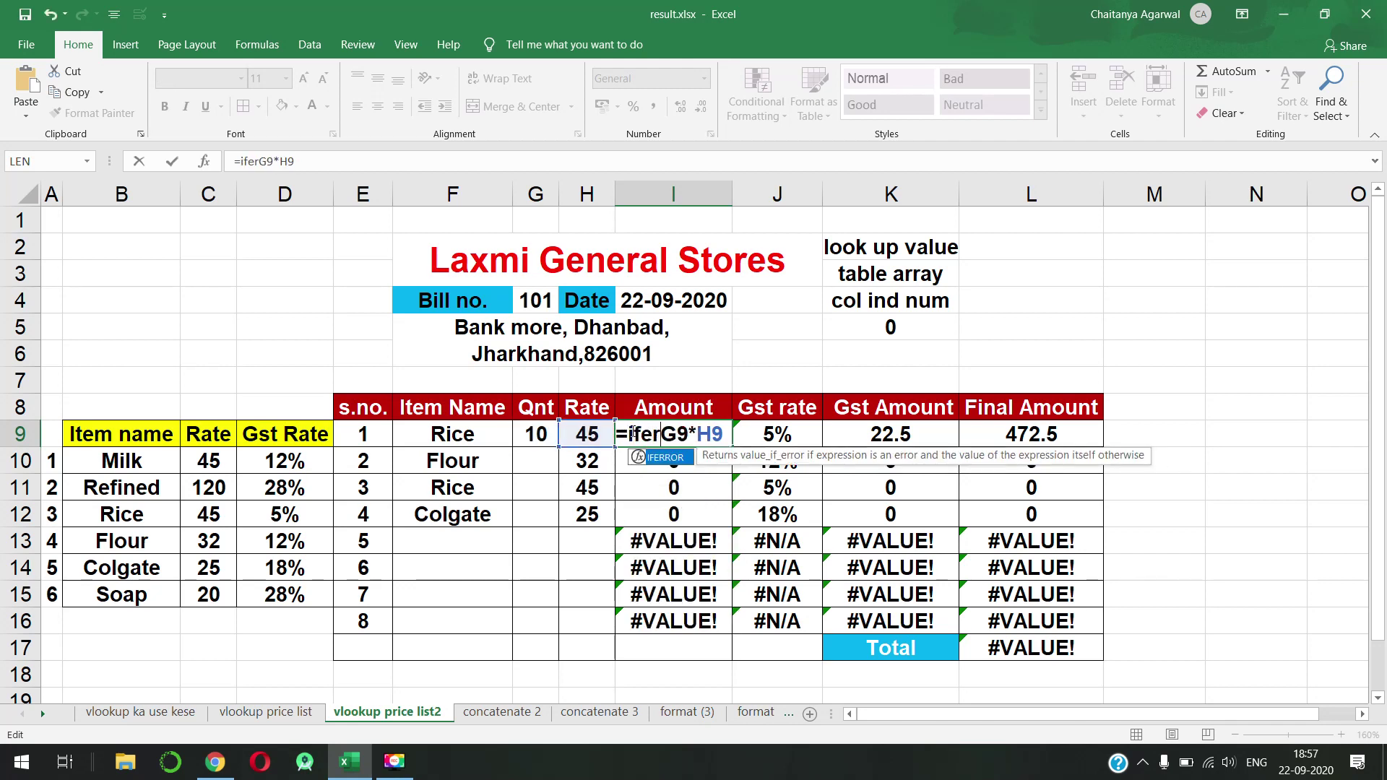
pyautogui.moveTo(675, 435); pyautogui.dragTo(735, 434)
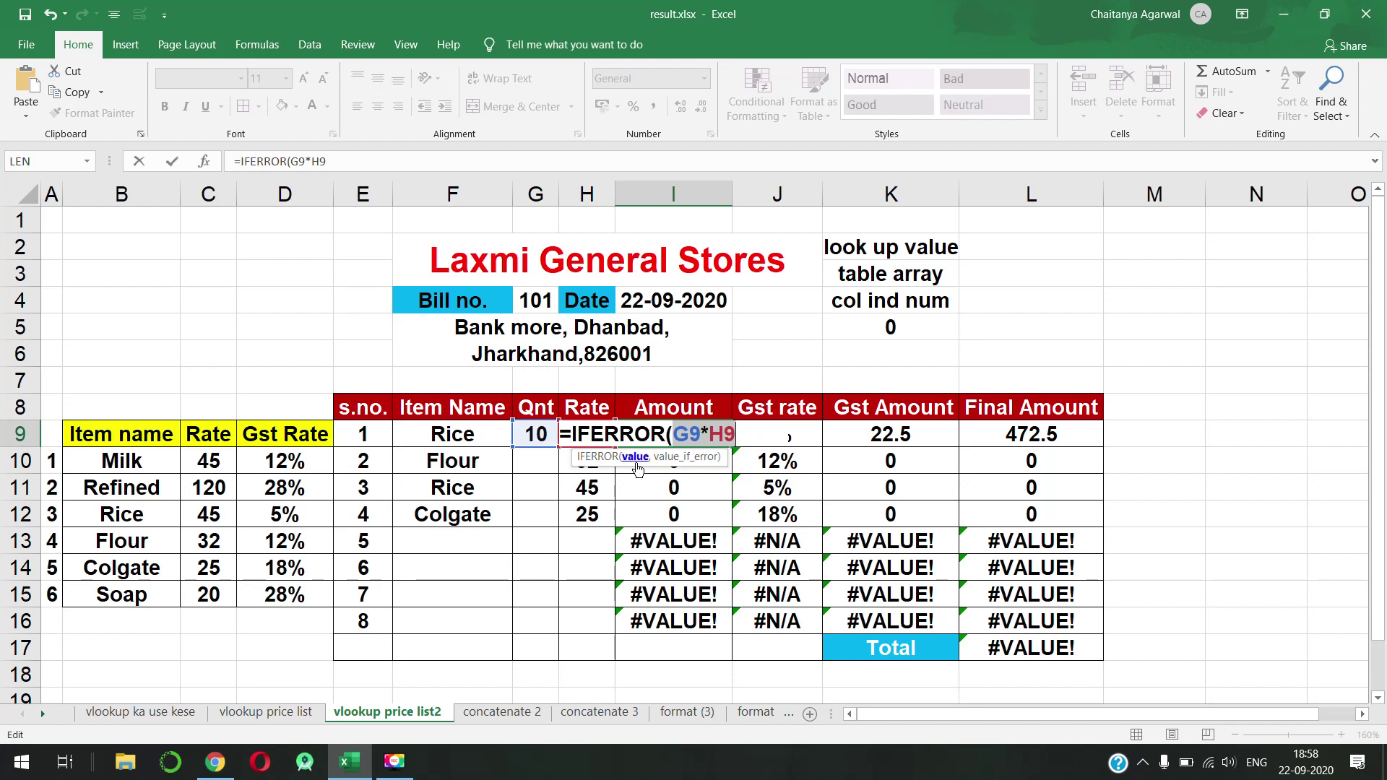
pyautogui.click(750, 434)
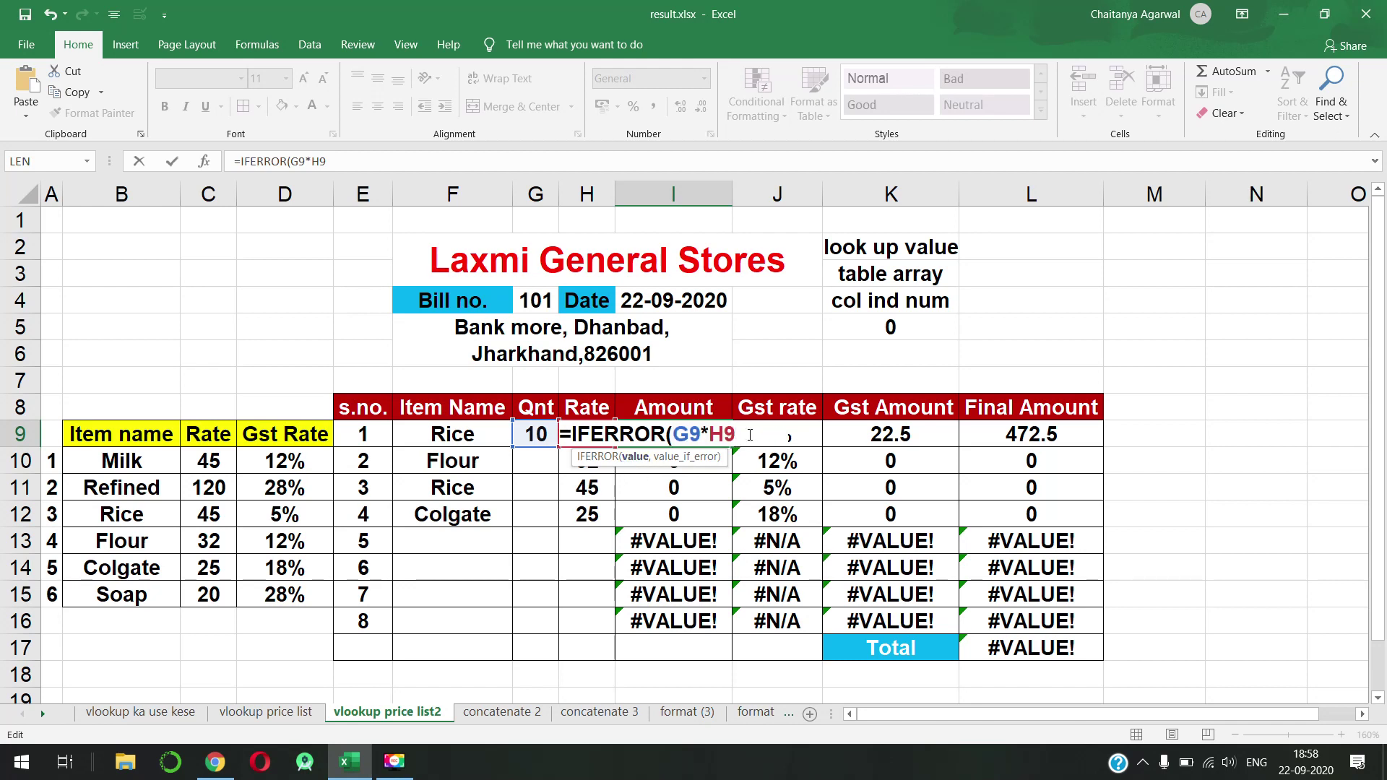
pyautogui.write(',')
pyautogui.hotkey('ctrl', 'Return')
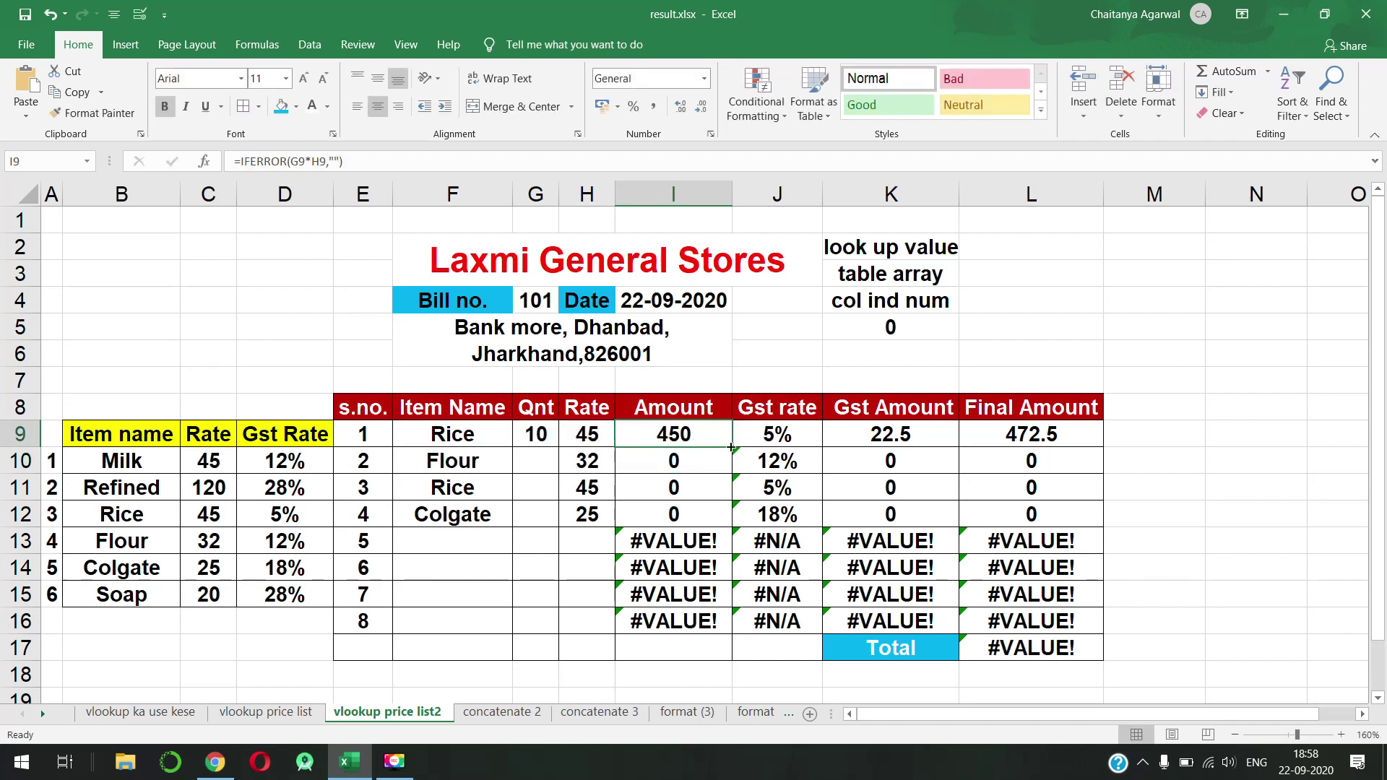
pyautogui.moveTo(730, 448); pyautogui.dragTo(715, 643)
# Step: Change the Gst rate formula in J9 to =IFERROR(VLOOKUP(F9,B9:D15,3,0),"") and fill it down through J16
pyautogui.click(800, 440)
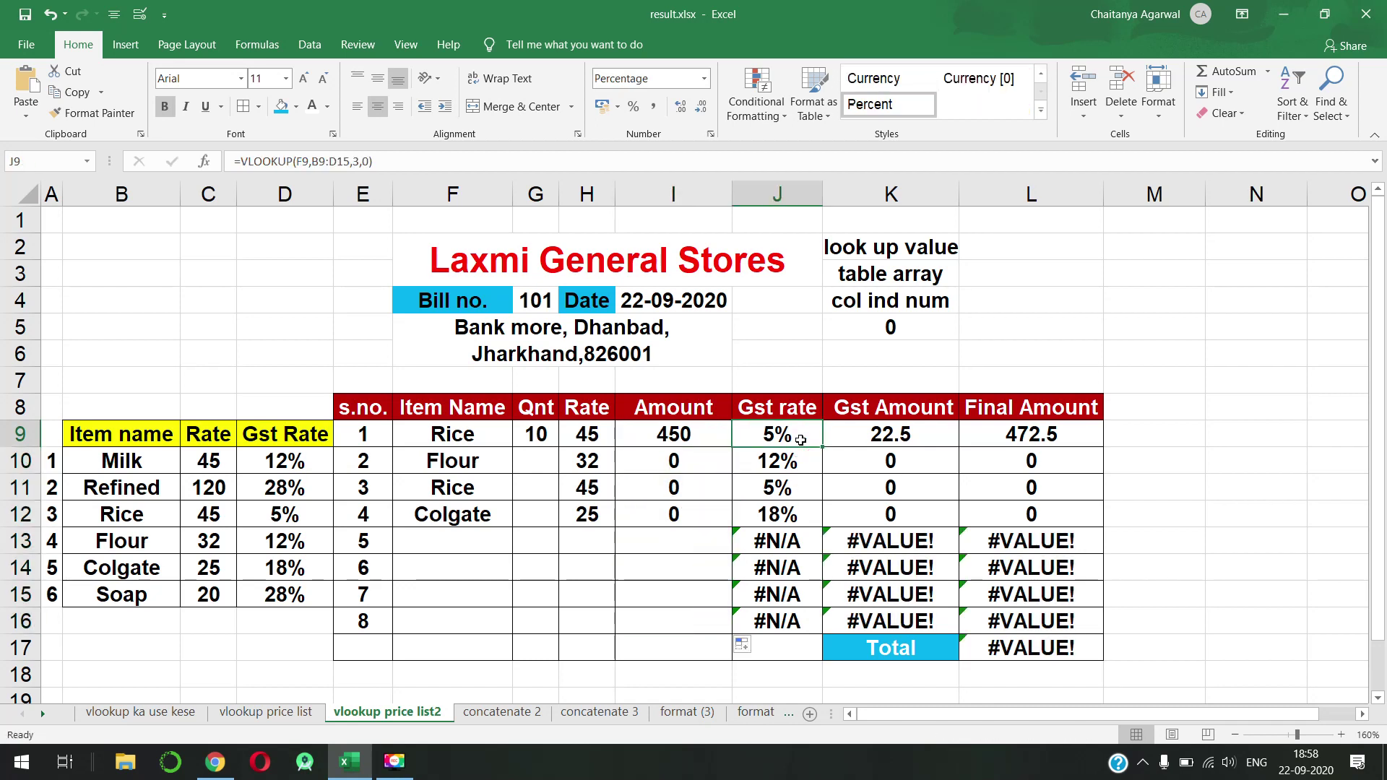
pyautogui.press('F2')
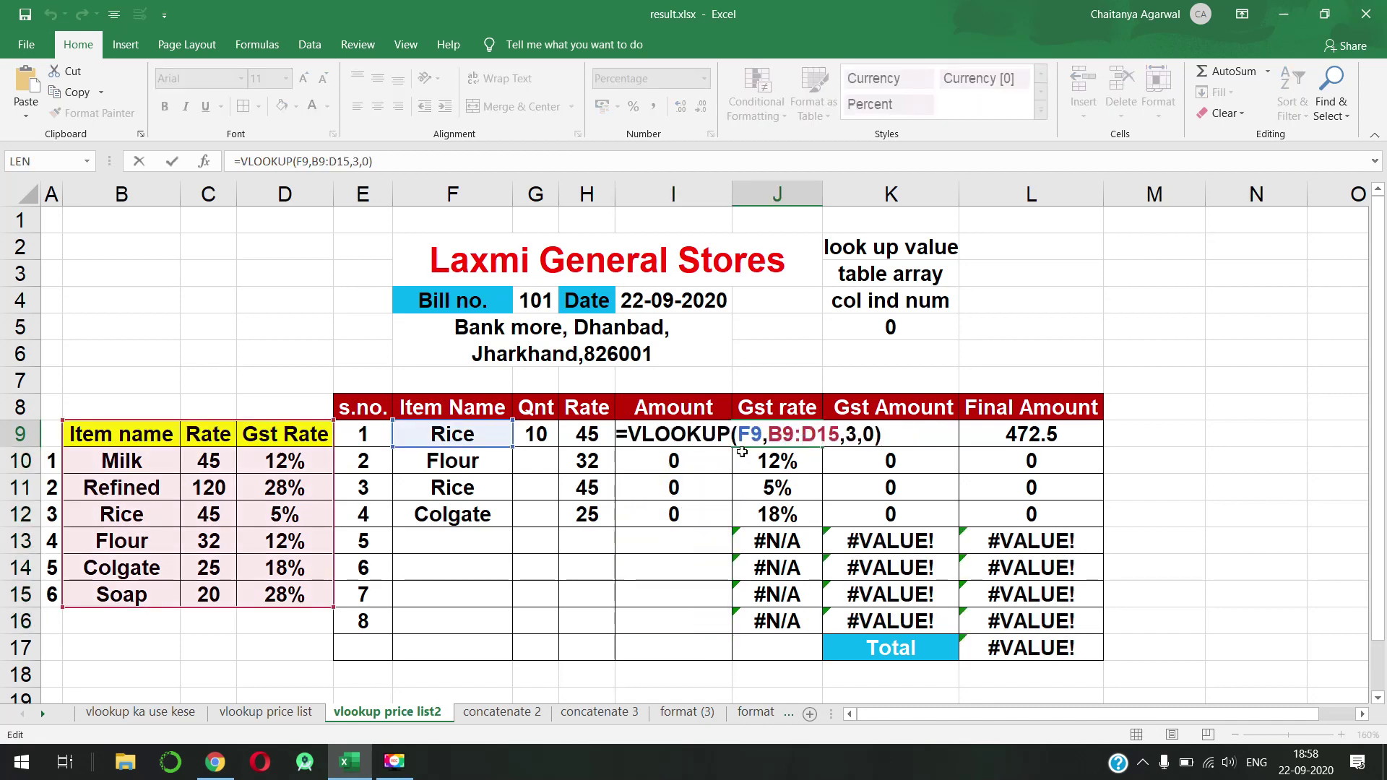
pyautogui.click(631, 432)
pyautogui.write('iferr')
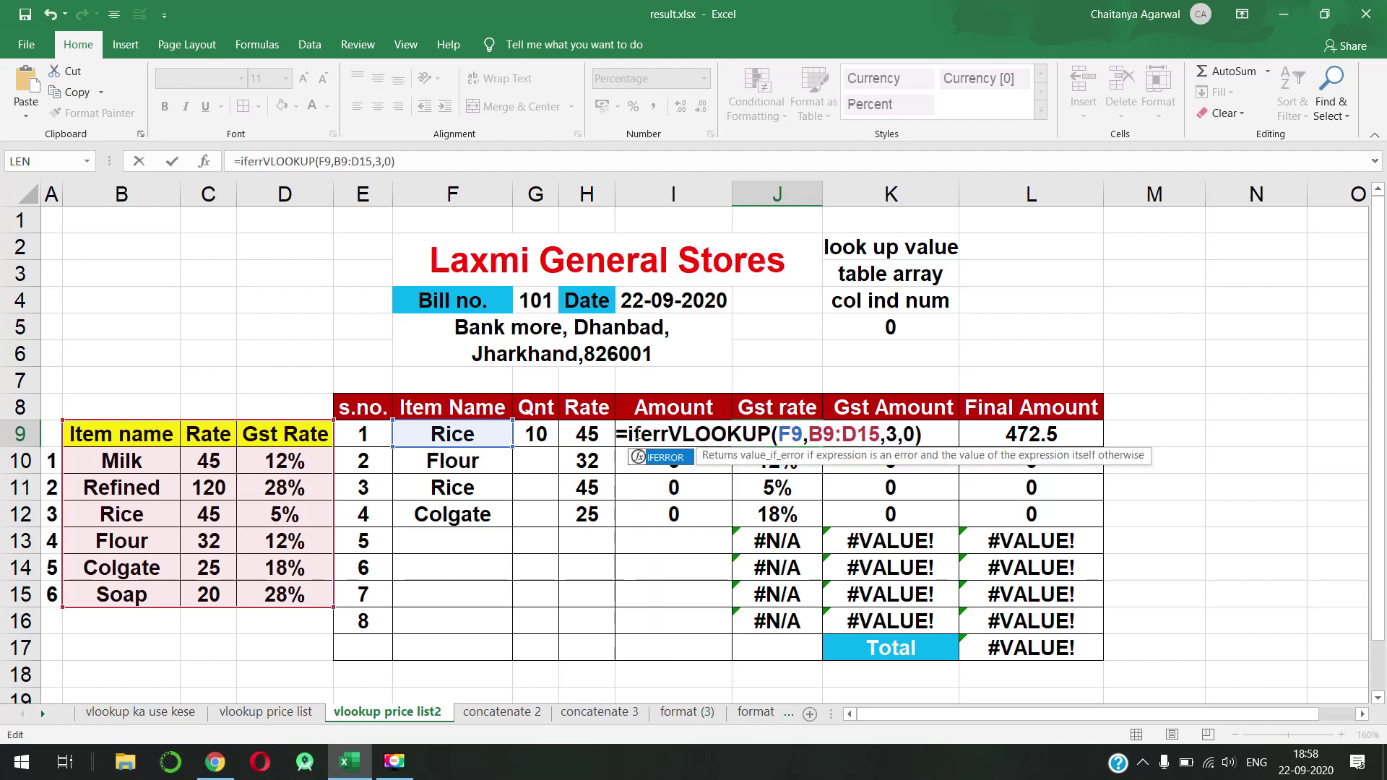
pyautogui.press('Tab')
pyautogui.click(932, 427)
pyautogui.write(',')
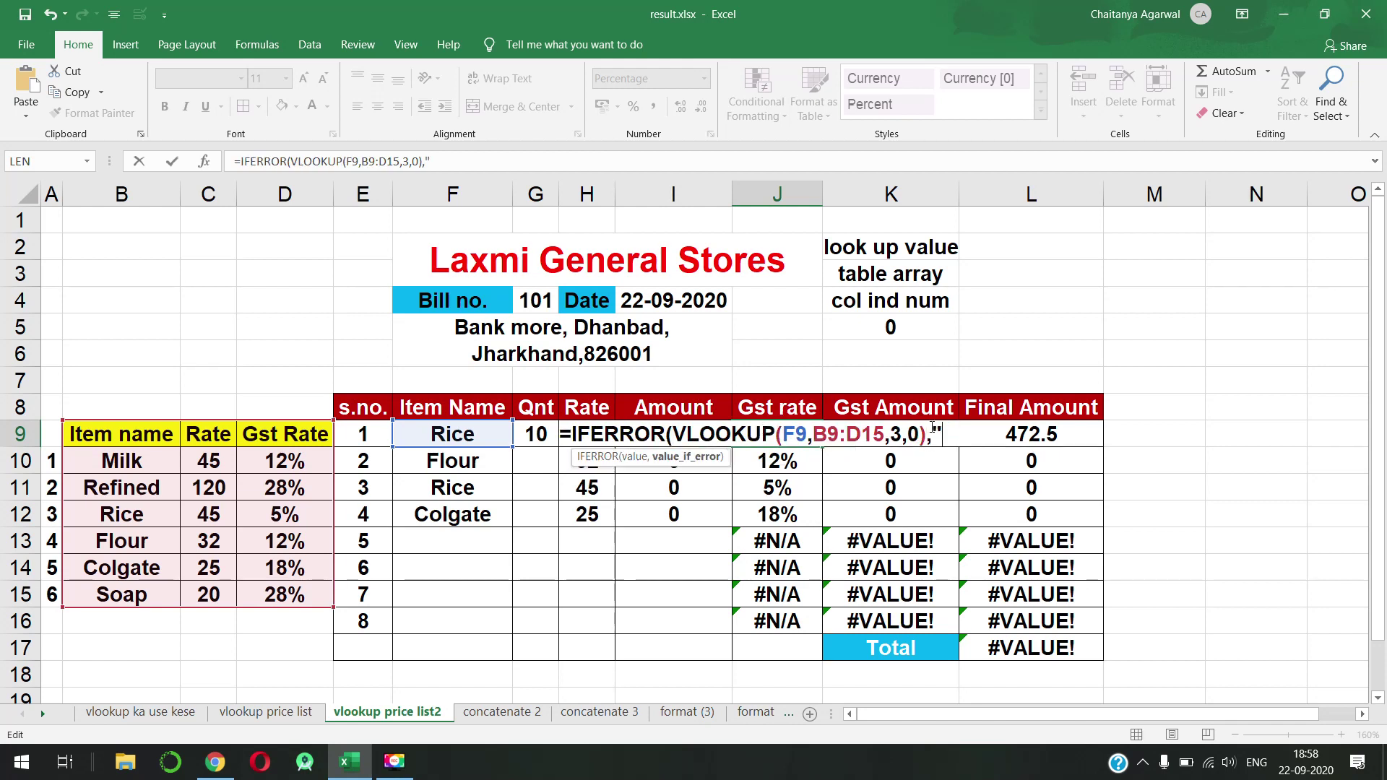
pyautogui.write('""')
pyautogui.press('Return')
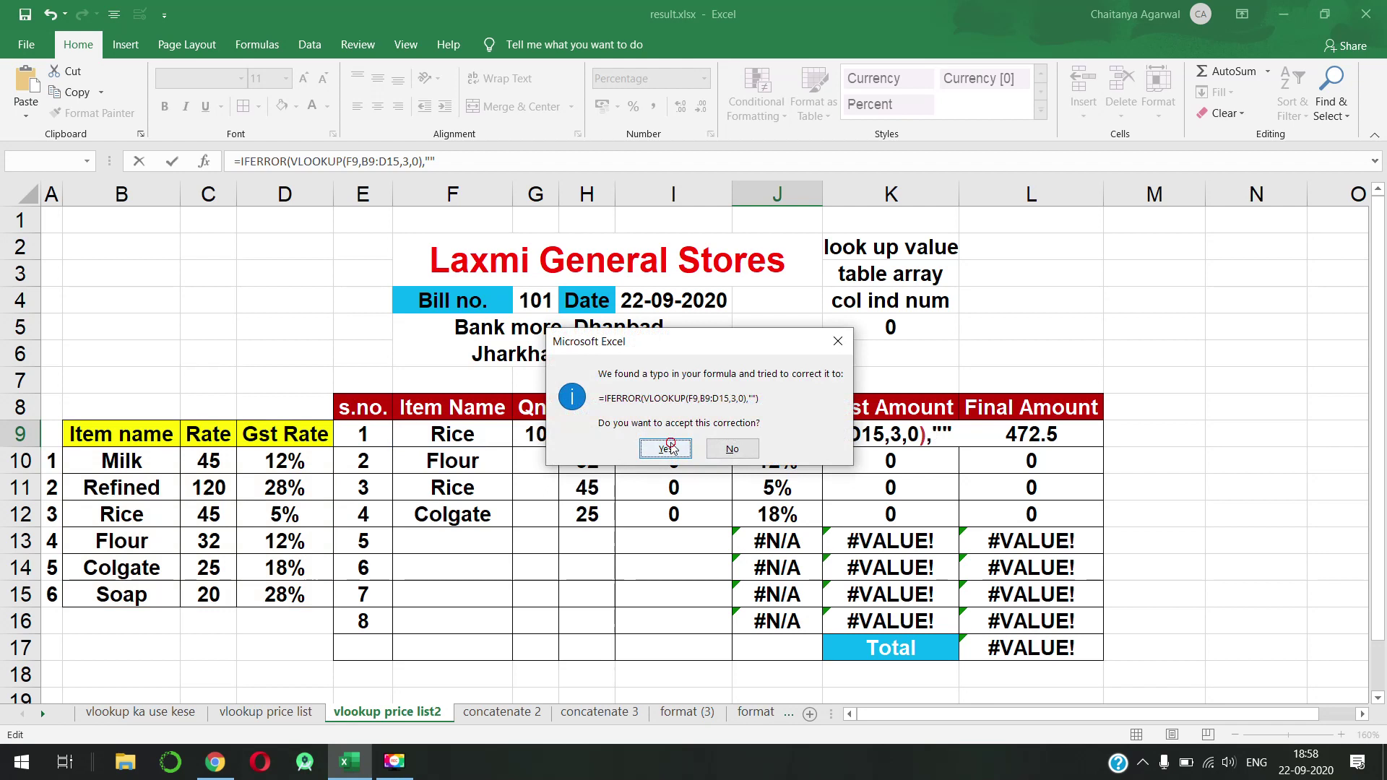
pyautogui.click(665, 450)
pyautogui.click(791, 438)
pyautogui.moveTo(821, 450); pyautogui.dragTo(822, 630)
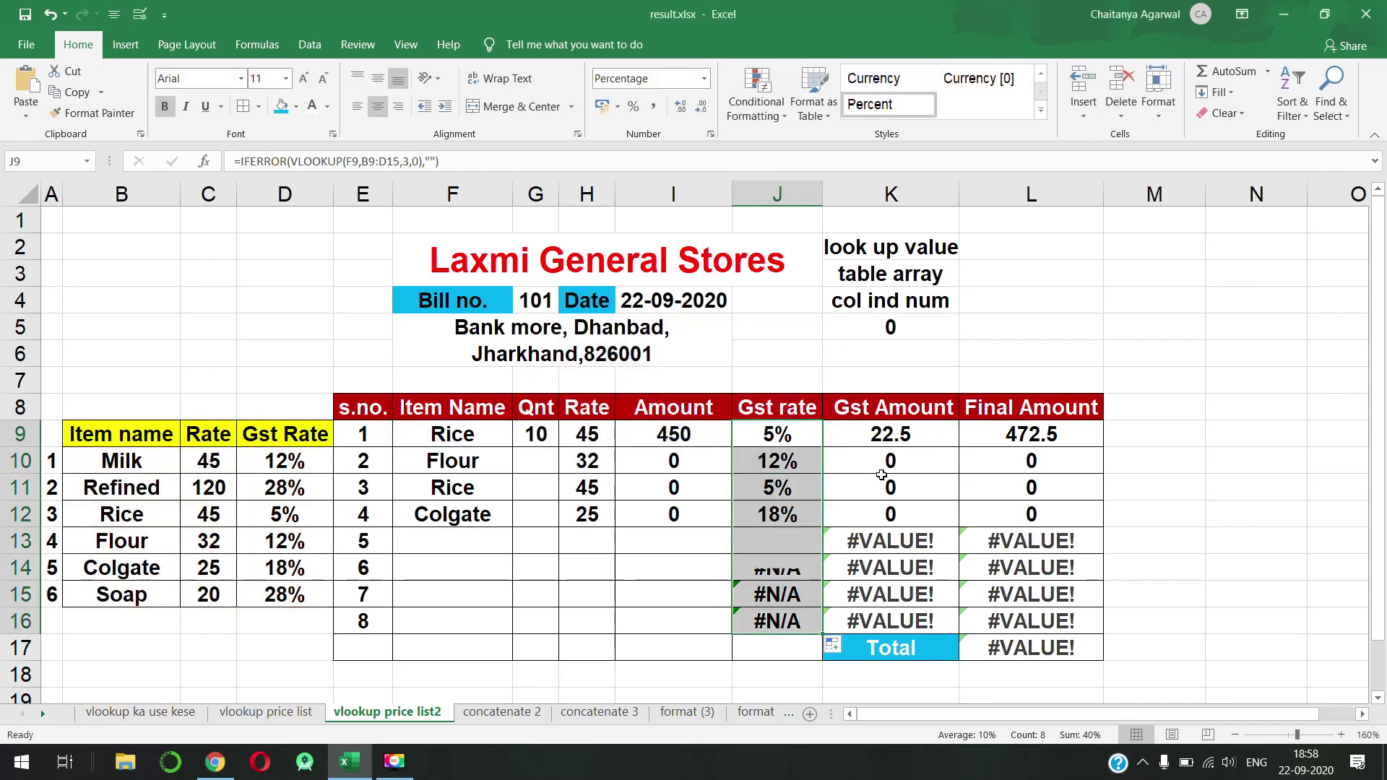
# Step: Change the Gst Amount formula in K9 to =IFERROR(I9*J9,"")
pyautogui.click(882, 437)
pyautogui.doubleClick(882, 437)
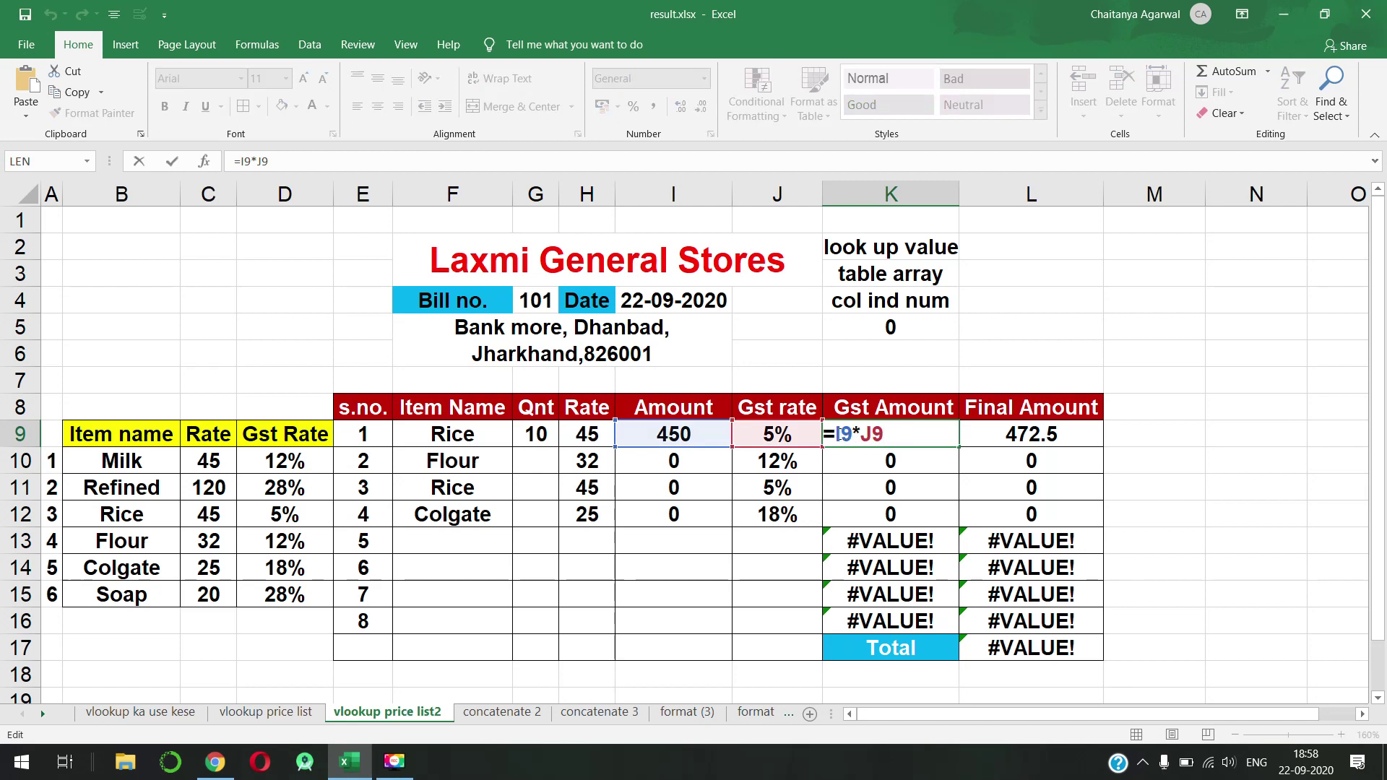
pyautogui.click(836, 435)
pyautogui.write('if')
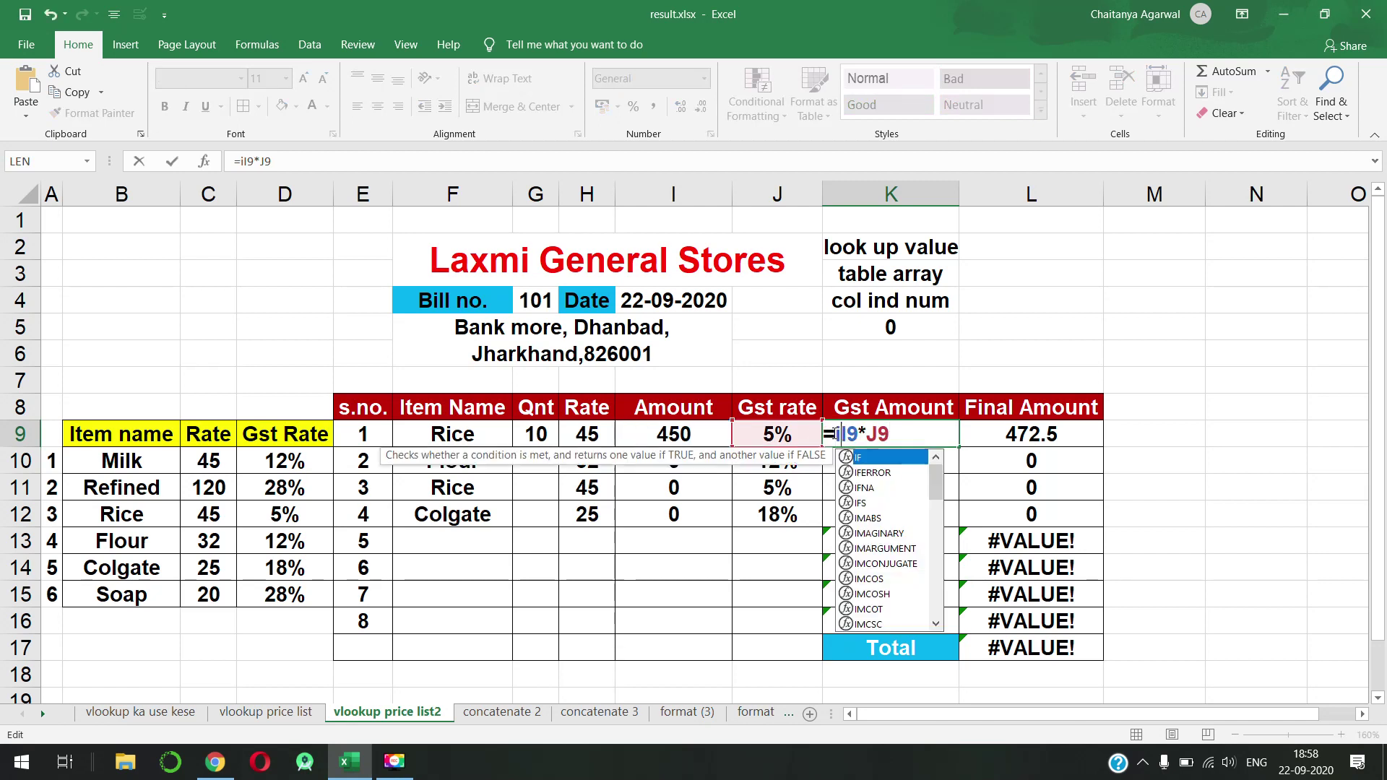
pyautogui.write('err')
pyautogui.press('Tab')
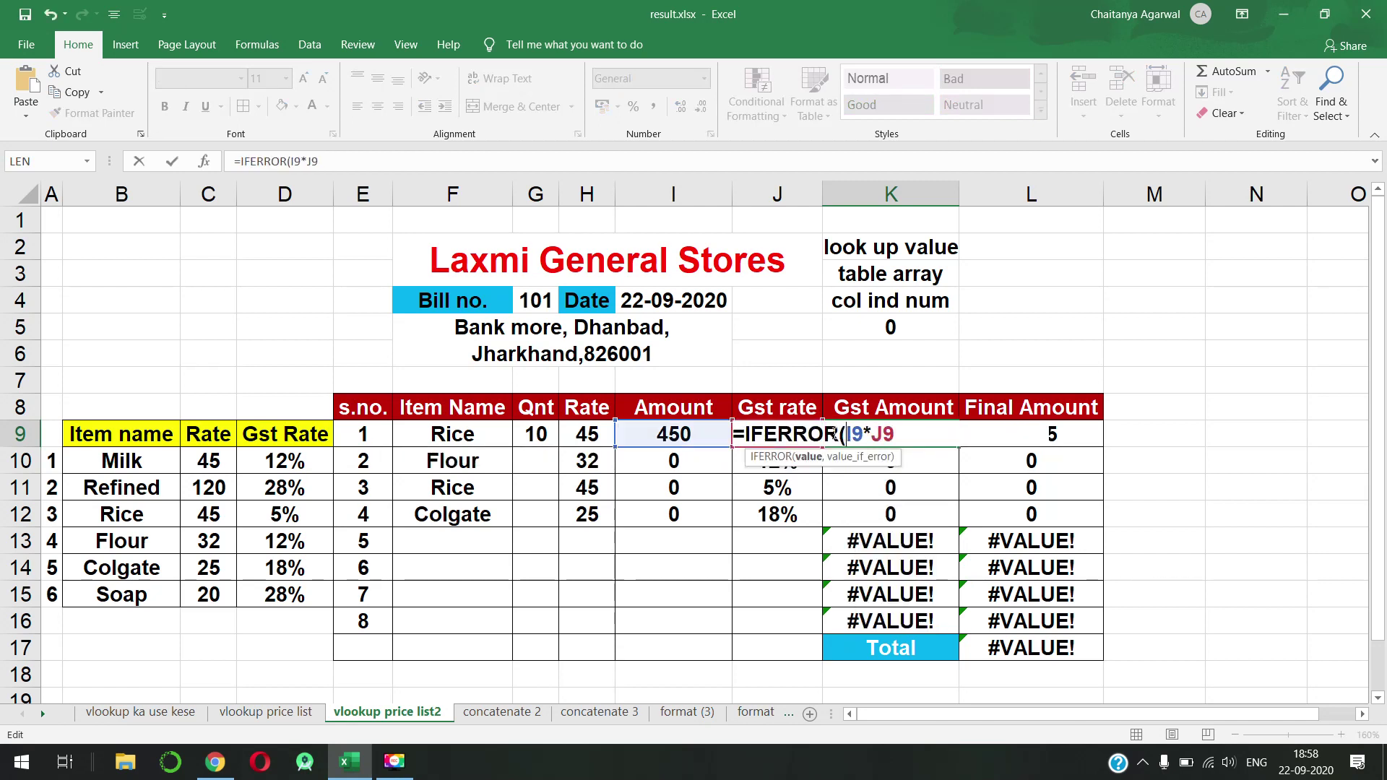
pyautogui.click(907, 432)
pyautogui.write(',"")')
pyautogui.press('Return')
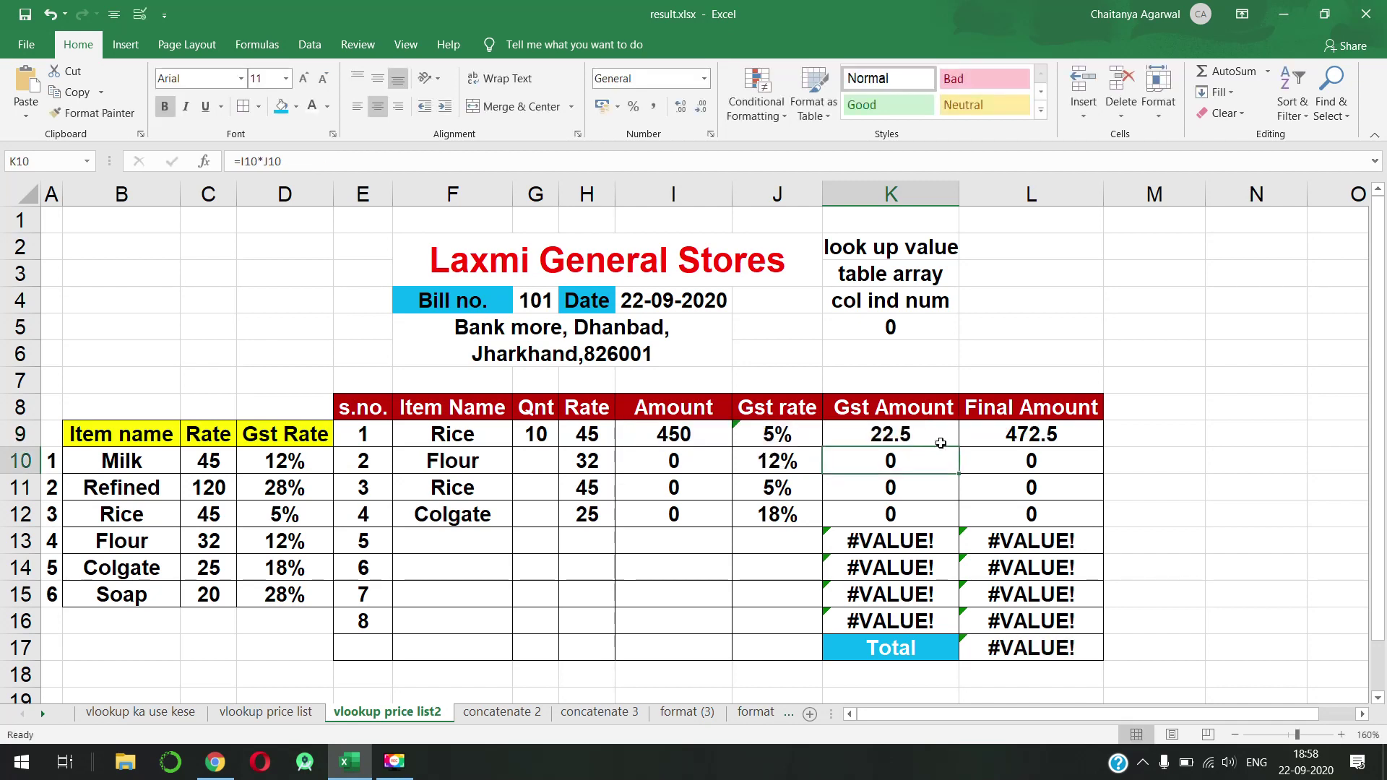
# Step: Change the Final Amount formula in L9 to =IFERROR(I9+K9,"")
pyautogui.click(993, 432)
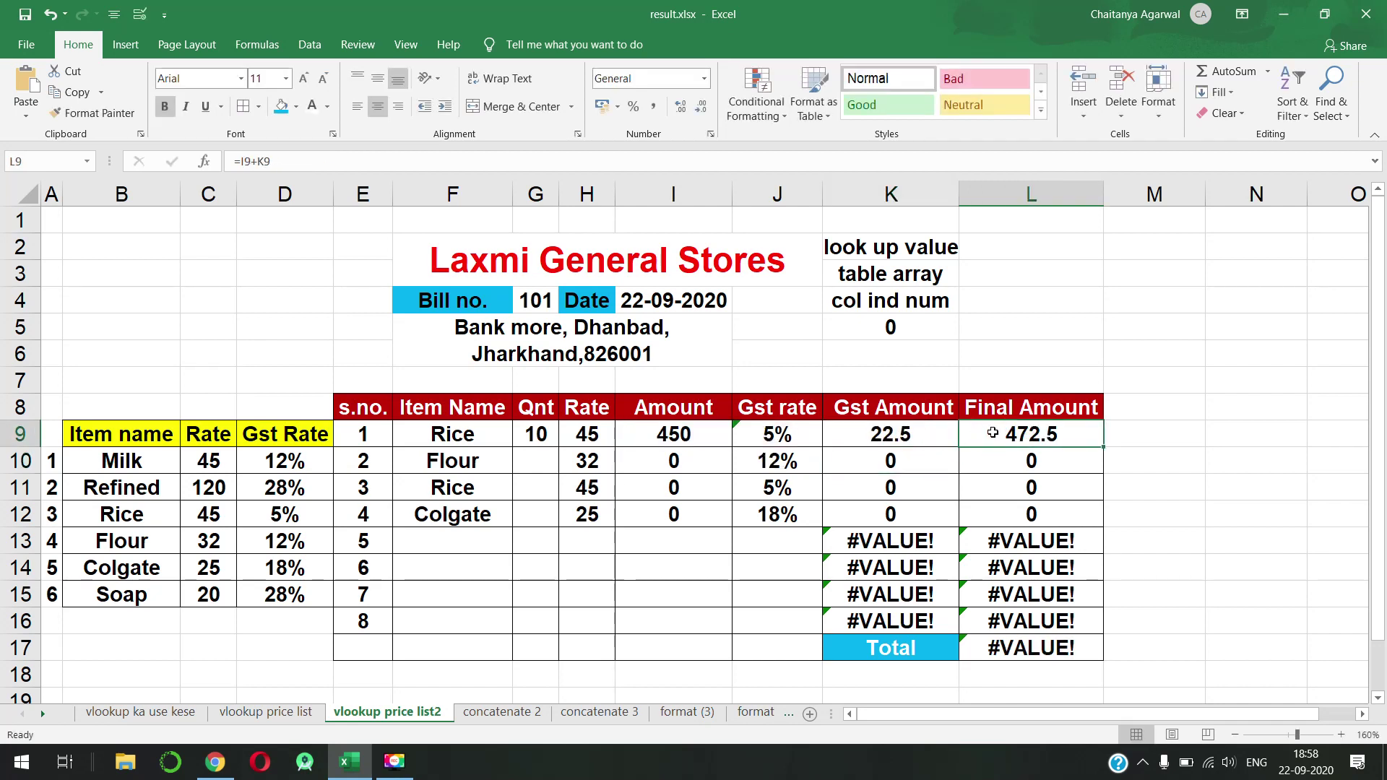
pyautogui.press('F2')
pyautogui.click(974, 433)
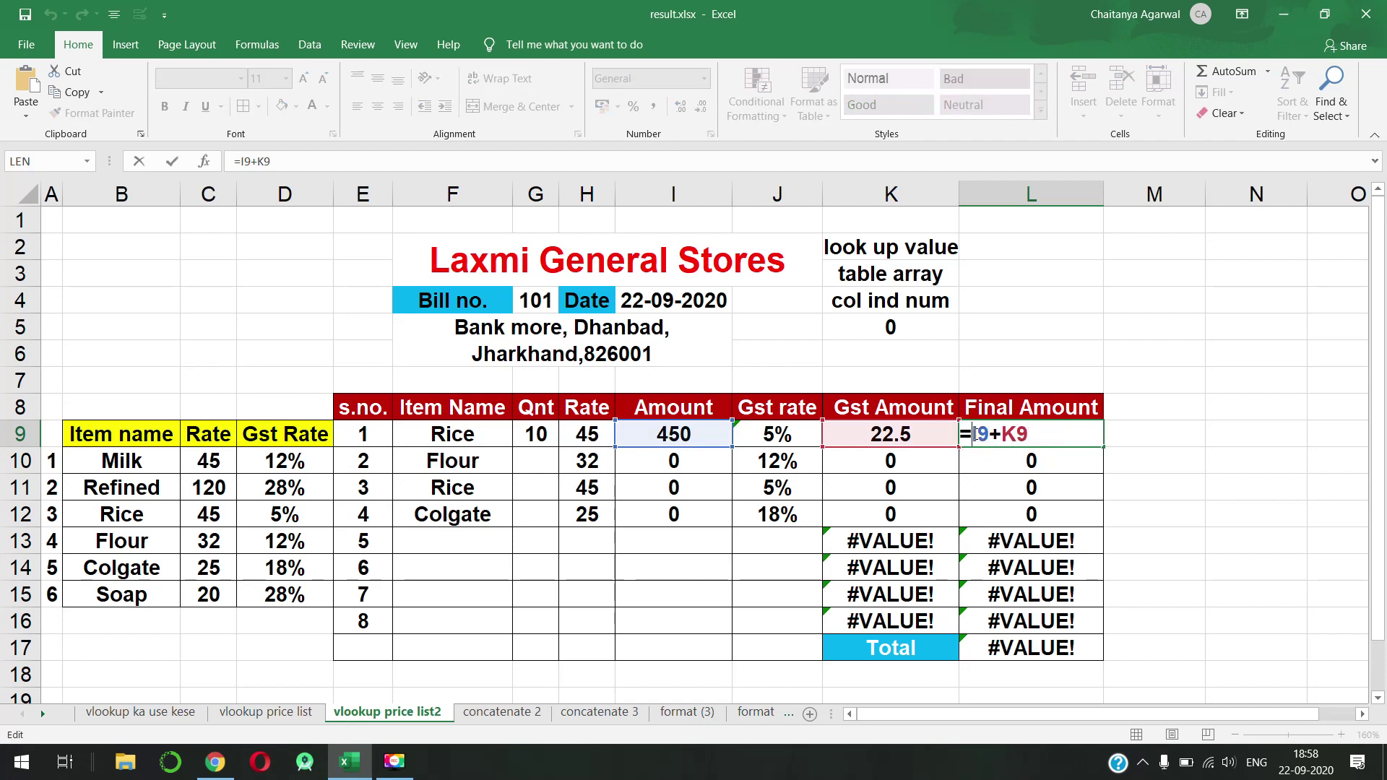
pyautogui.write('iferr')
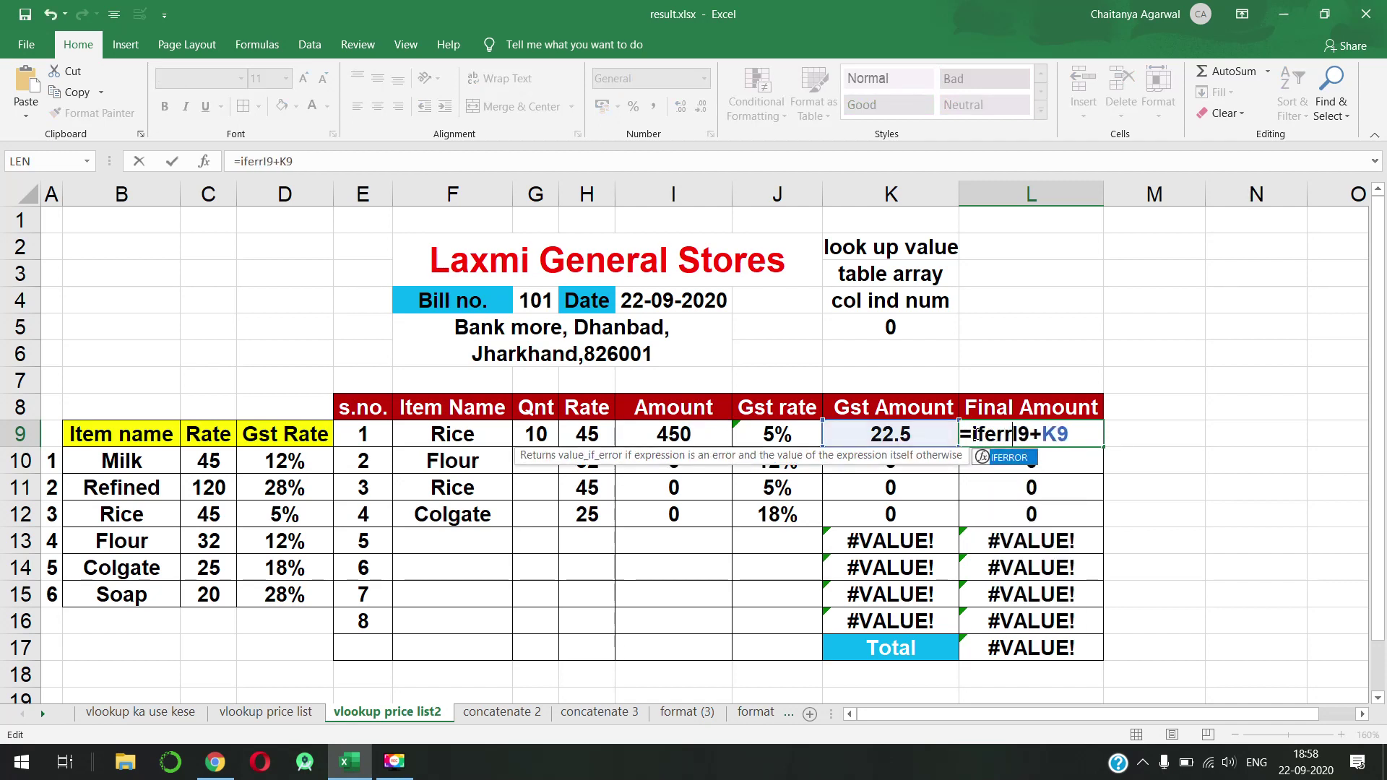
pyautogui.press('Tab')
pyautogui.click(1038, 437)
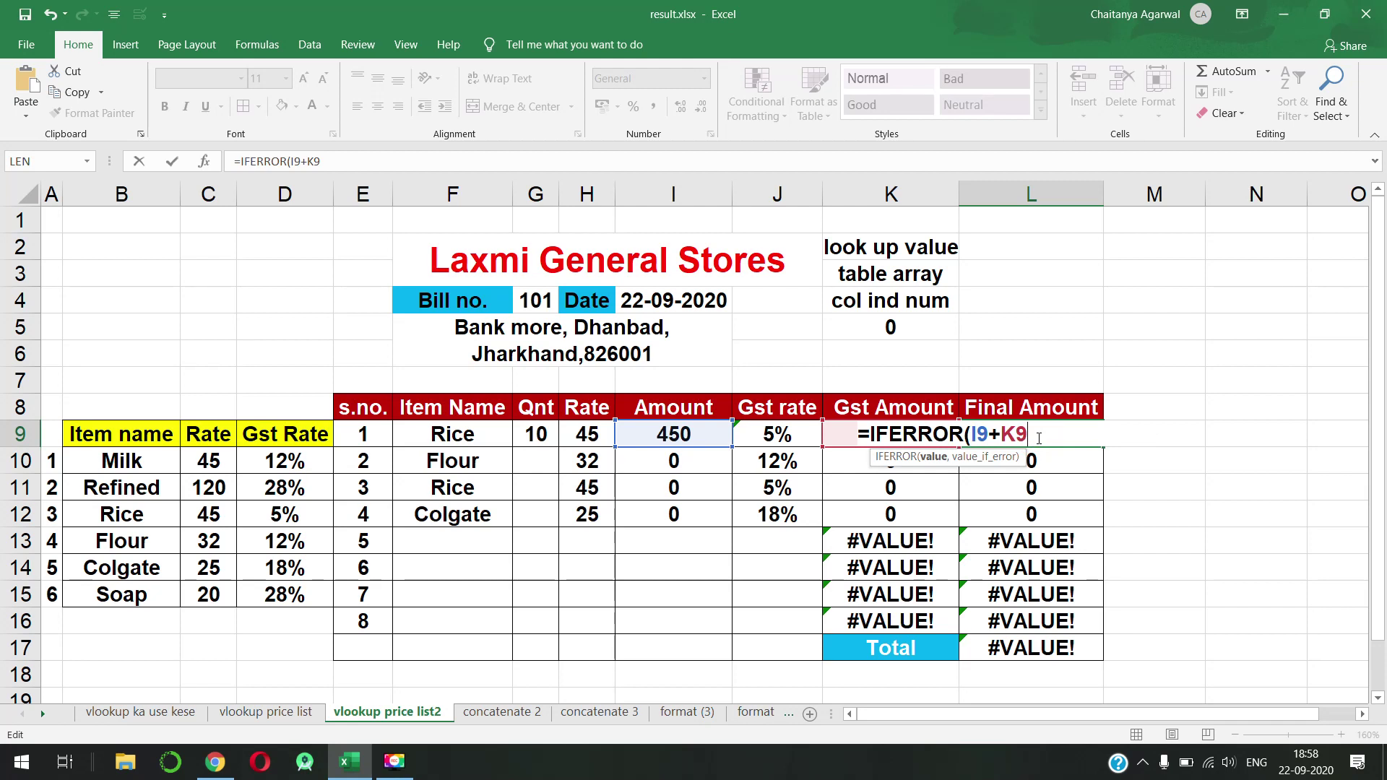
pyautogui.write(',"")')
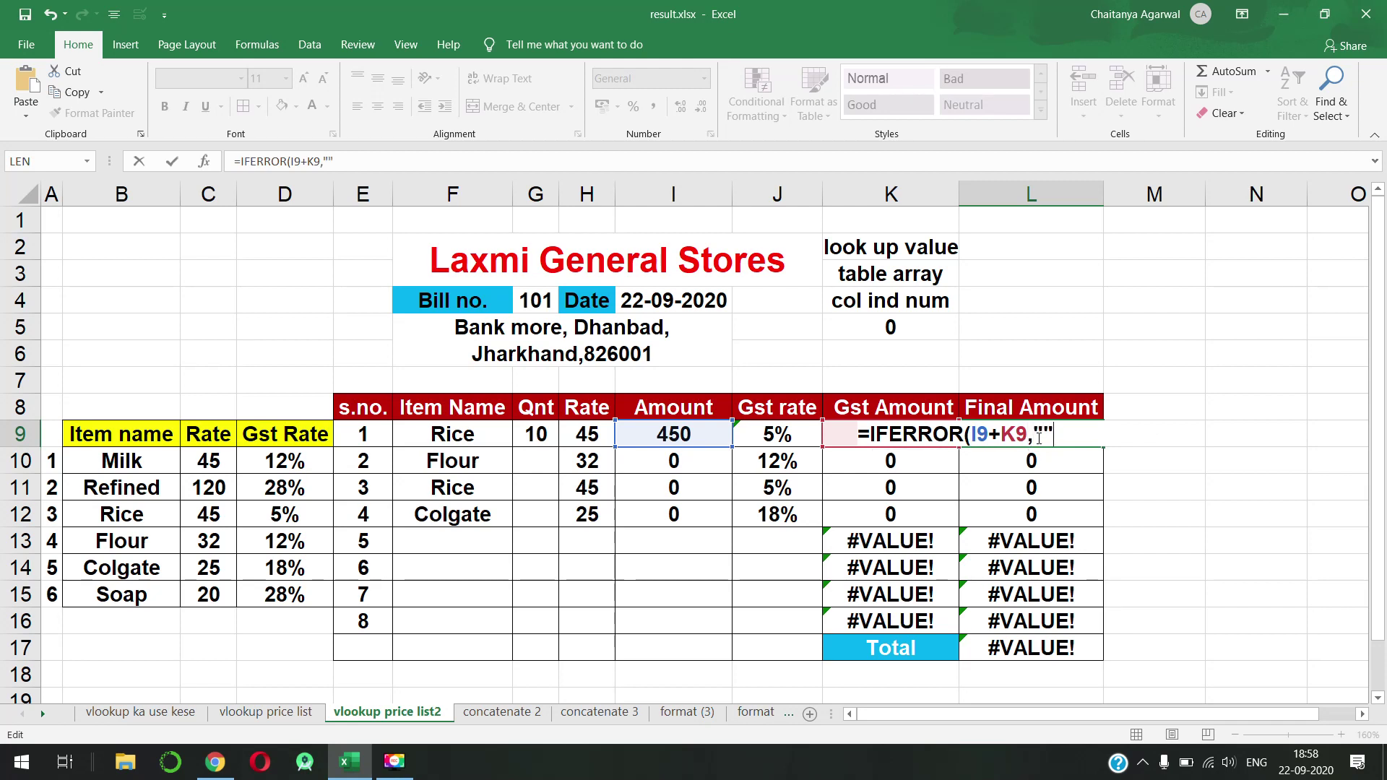
pyautogui.press('Return')
# Step: Fill the K9 and L9 formulas down through row 16 and check the empty item row 13
pyautogui.click(913, 442)
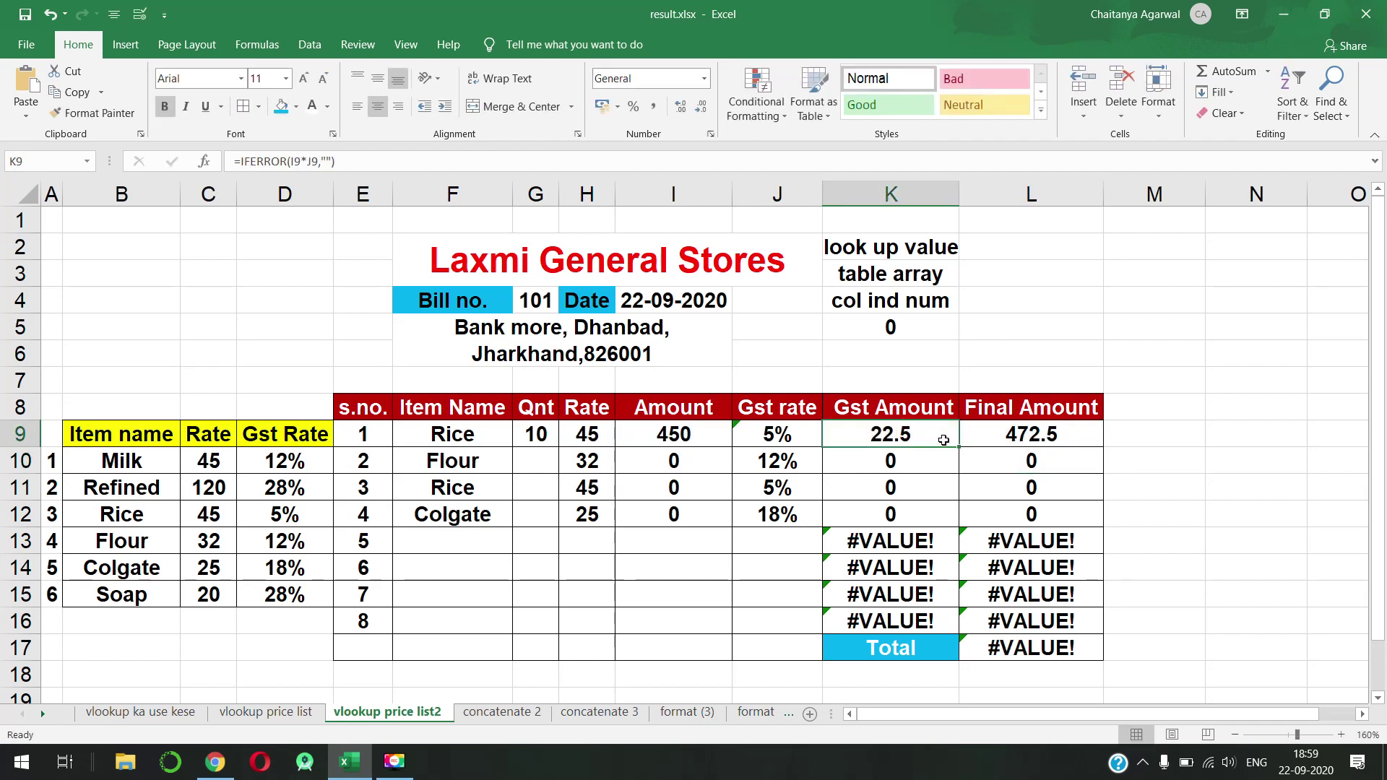
pyautogui.moveTo(959, 447); pyautogui.dragTo(957, 623)
pyautogui.click(1030, 433)
pyautogui.moveTo(1103, 448); pyautogui.dragTo(1104, 625)
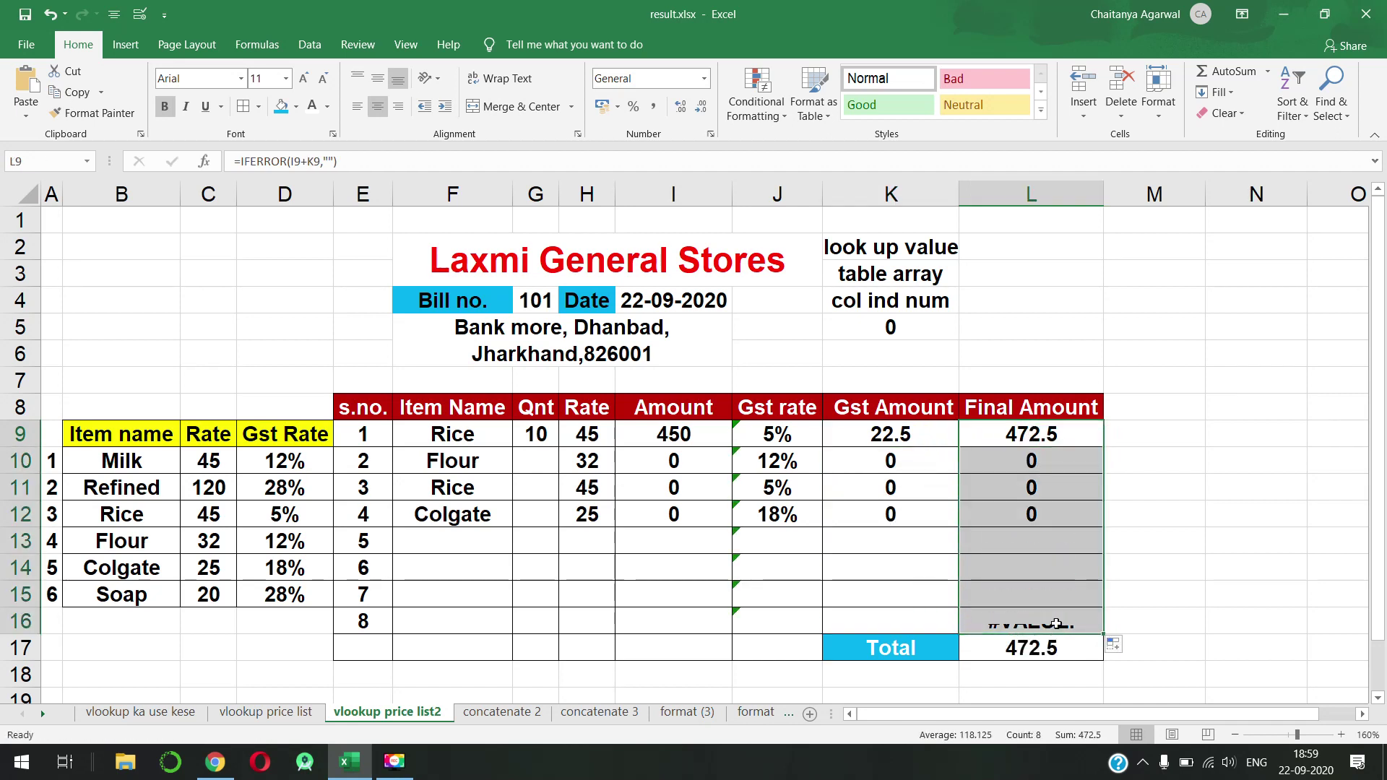
pyautogui.click(460, 541)
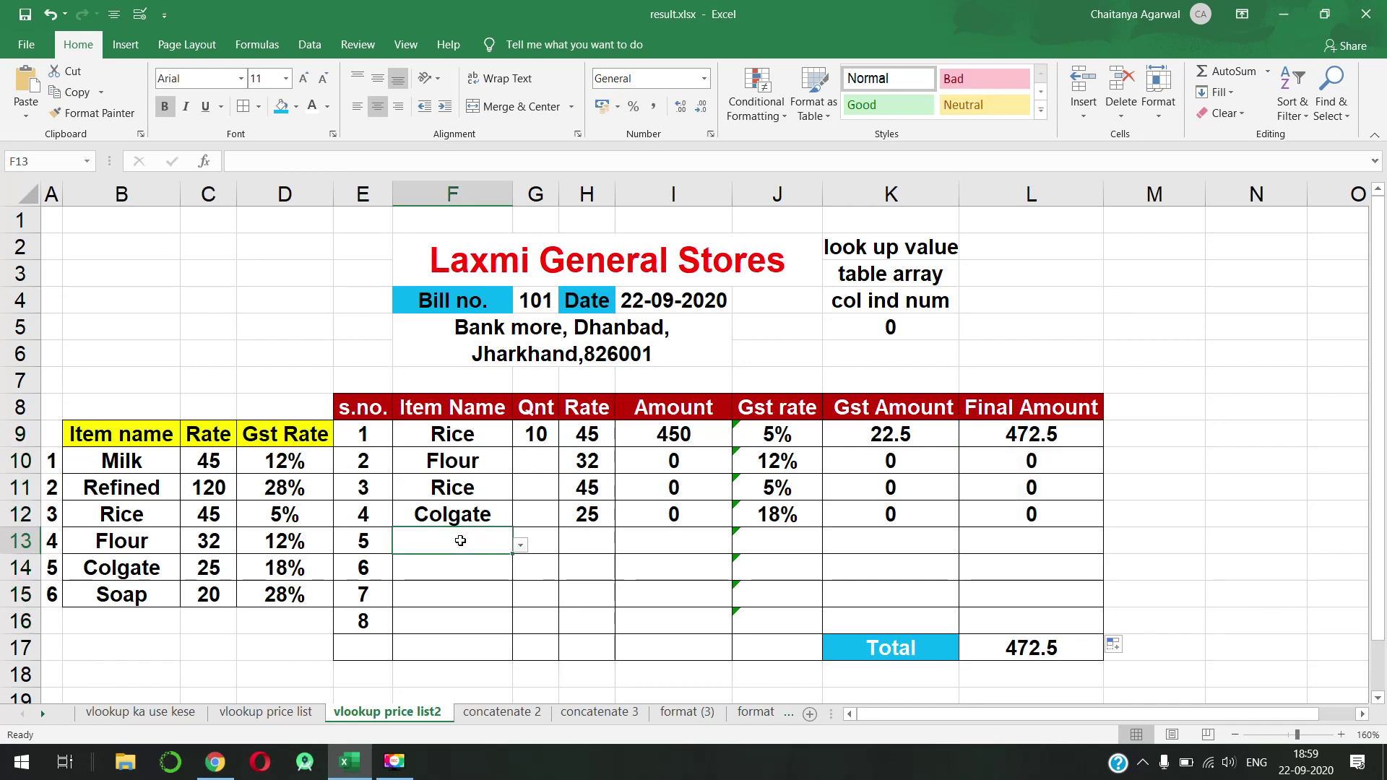
pyautogui.click(590, 538)
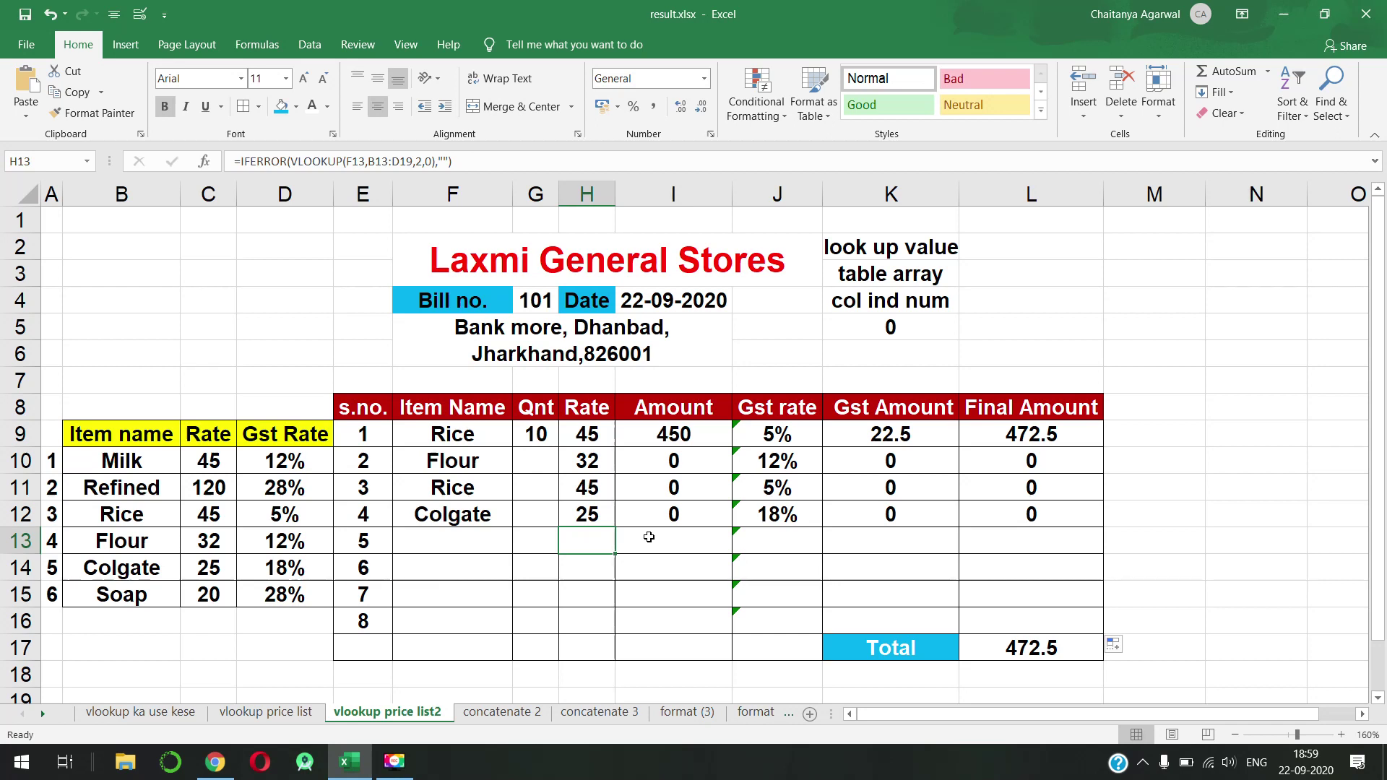
# Step: Enter a quantity of 15 for Flour in G10
pyautogui.click(479, 465)
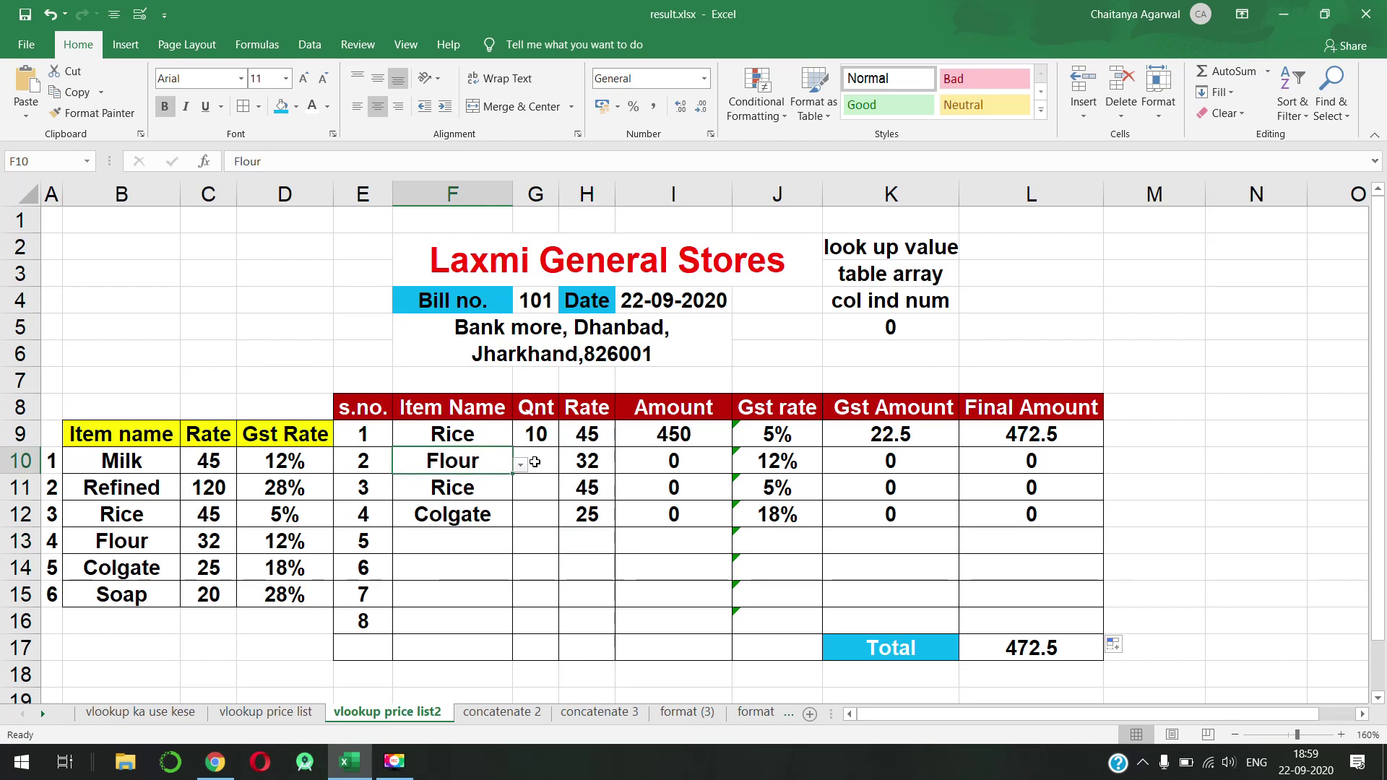
pyautogui.click(535, 462)
pyautogui.write('15')
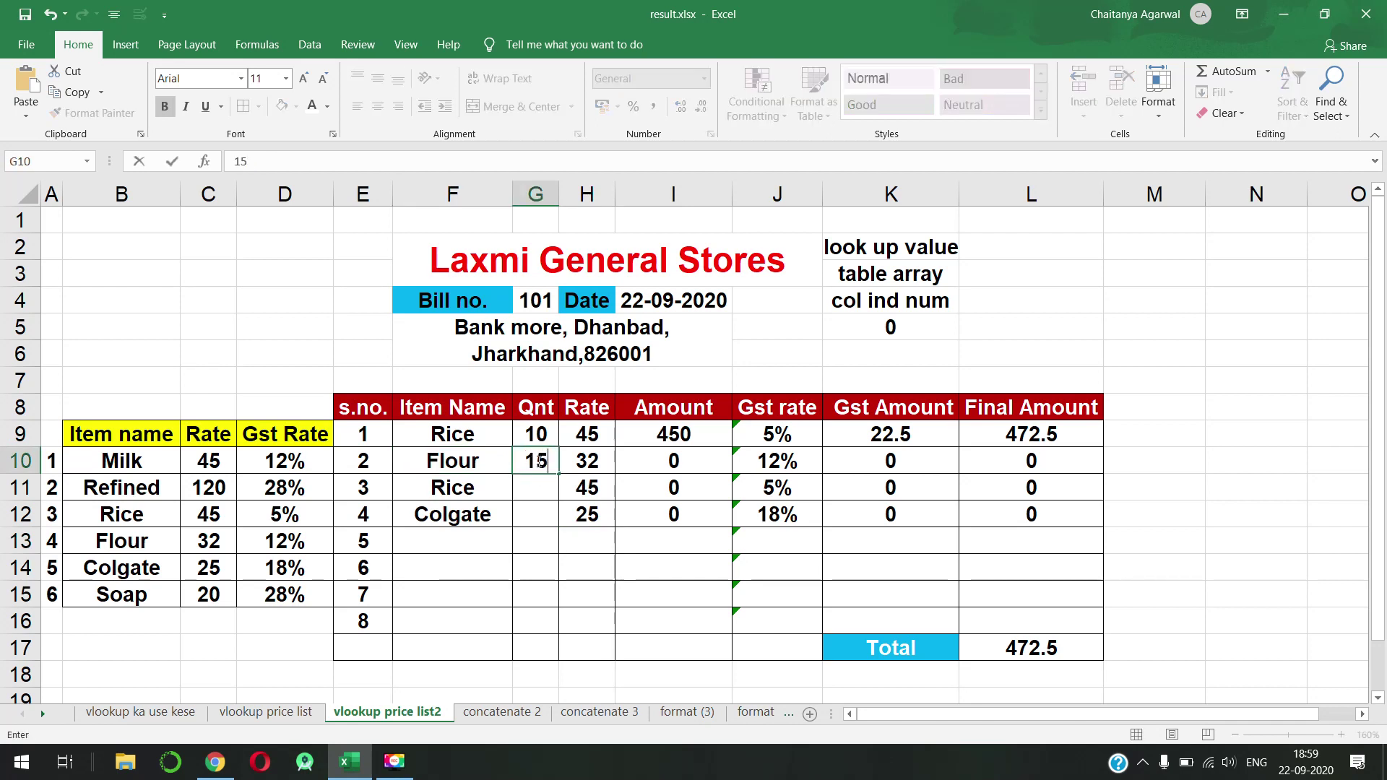
pyautogui.press('Return')
# Step: Examine how the Flour row's quantity, rate, amount, Gst rate and Gst amount lead to its final amount
pyautogui.click(535, 463)
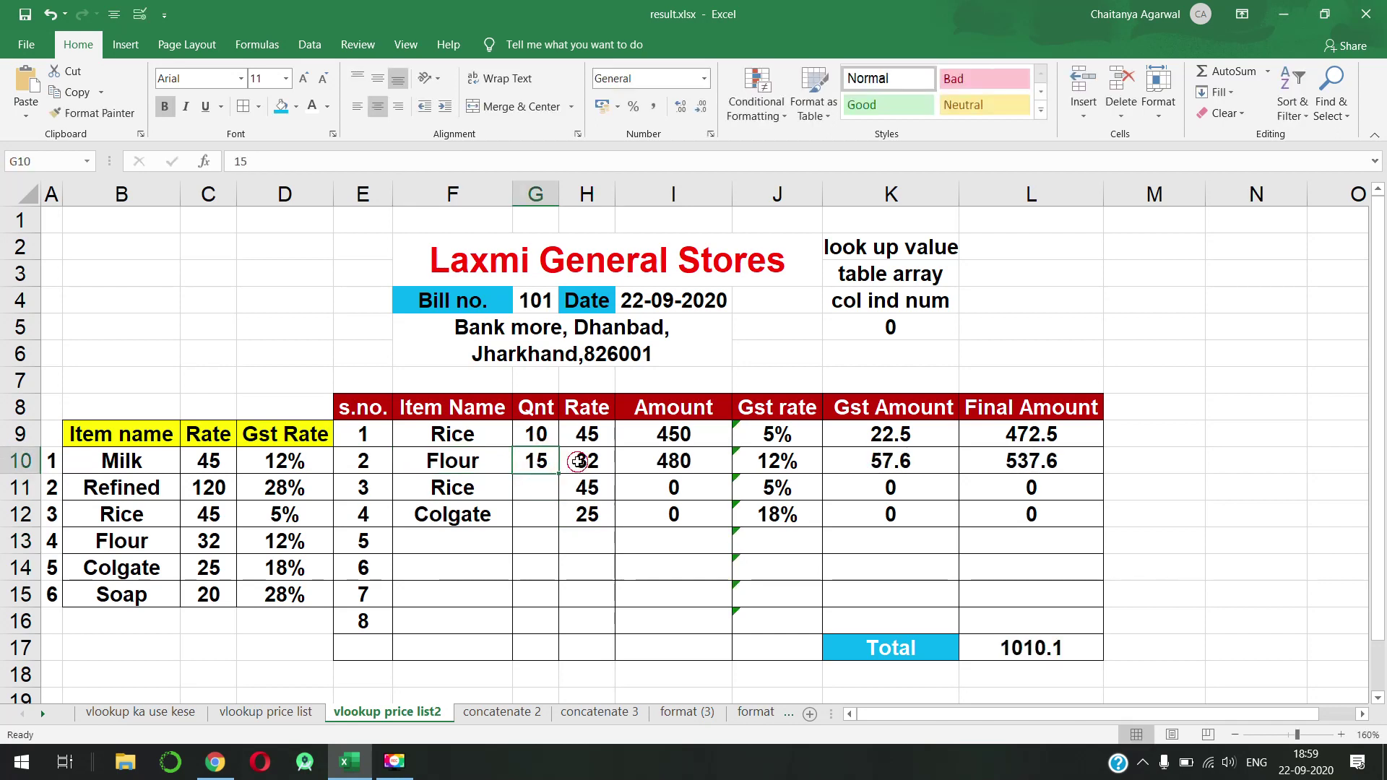
pyautogui.click(578, 461)
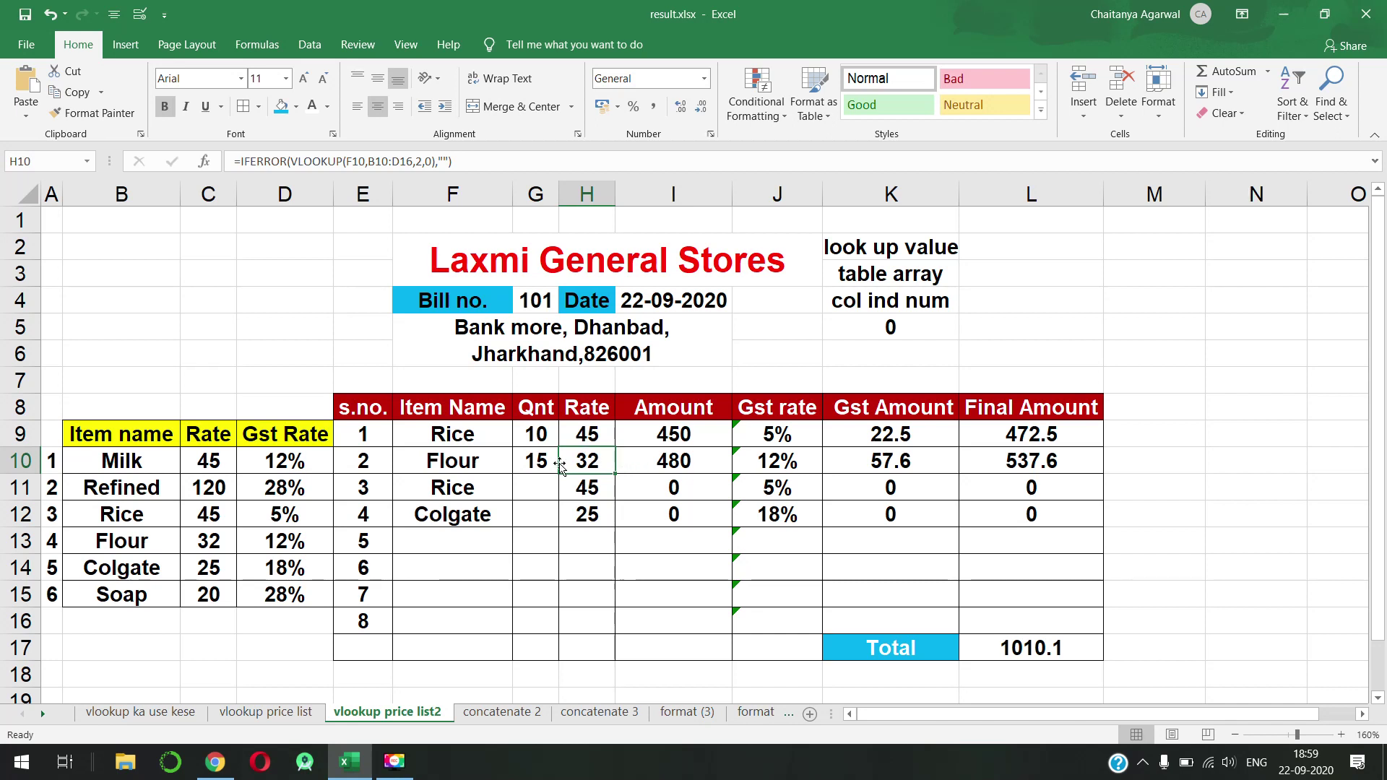
pyautogui.click(546, 463)
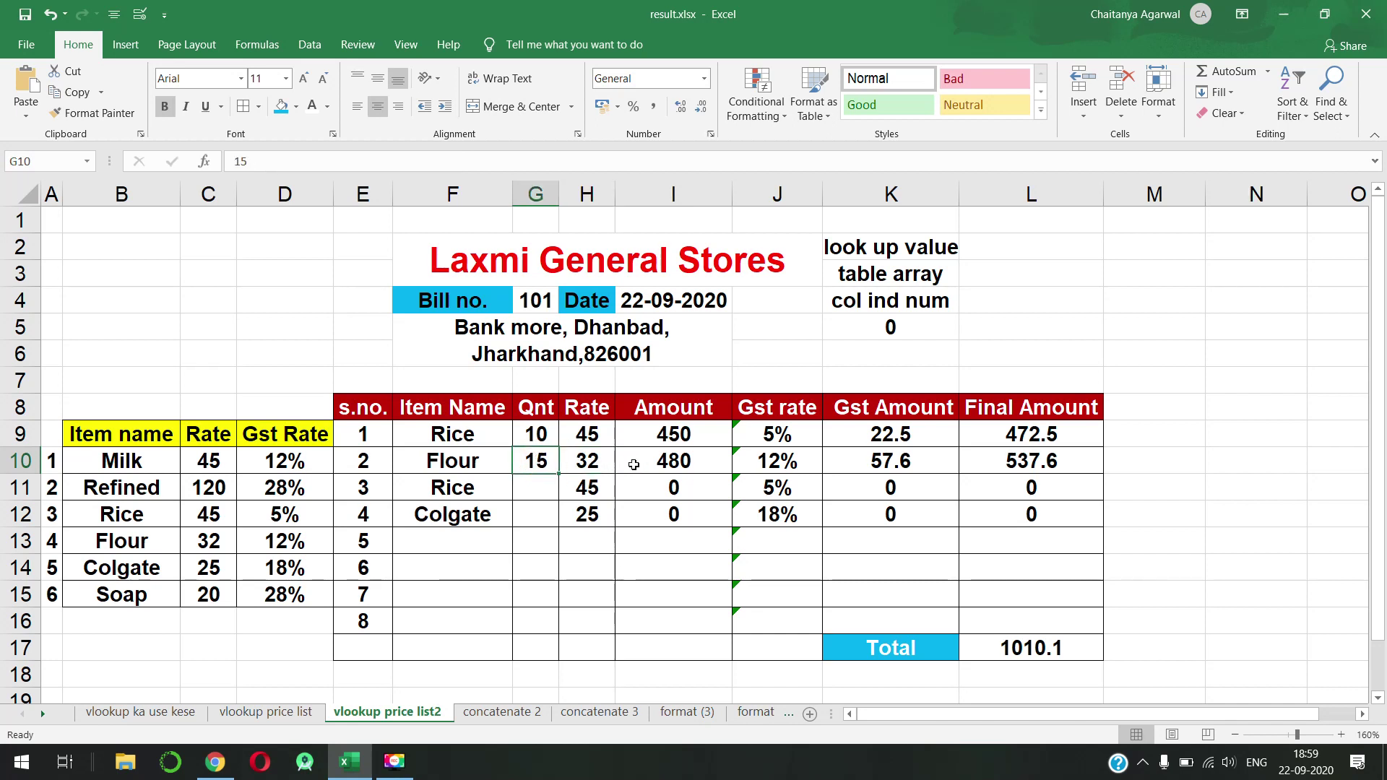
pyautogui.moveTo(543, 462); pyautogui.dragTo(586, 462)
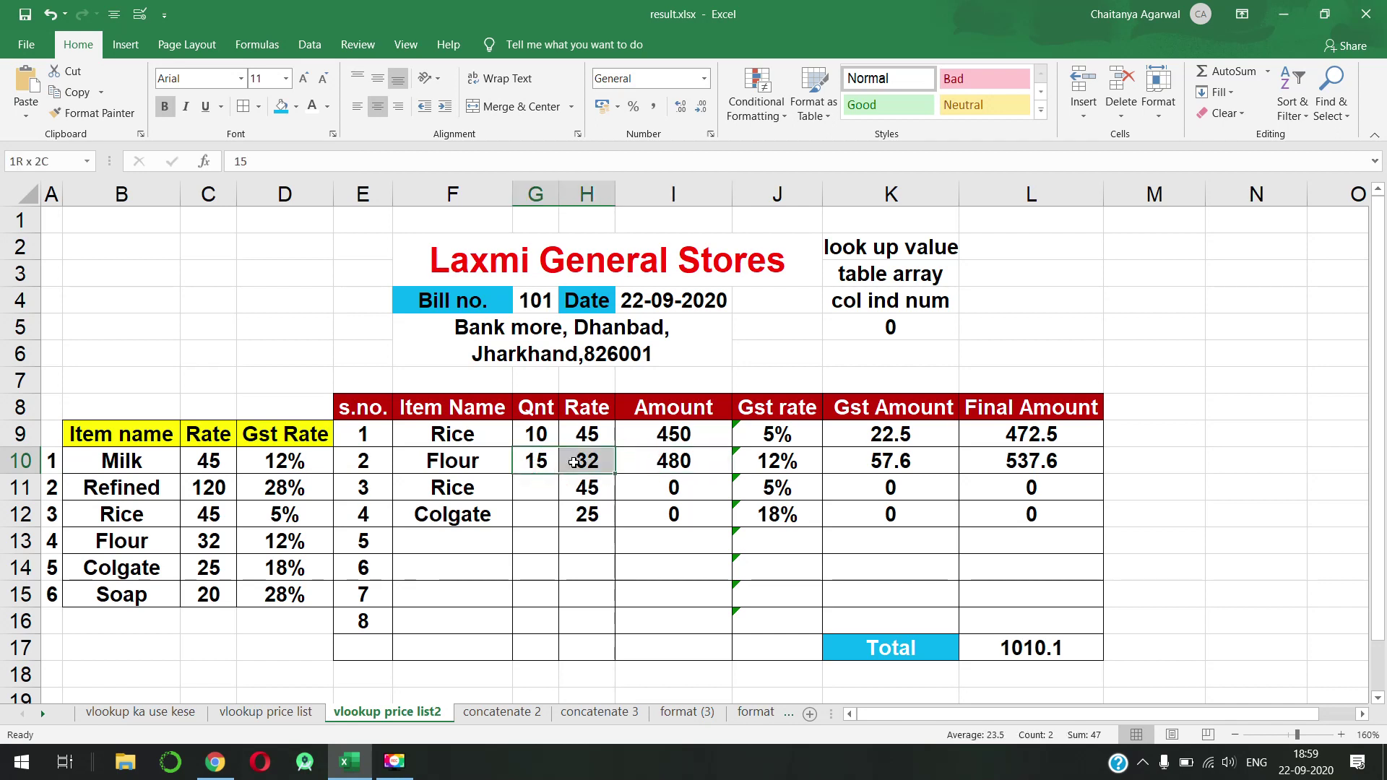
pyautogui.click(642, 454)
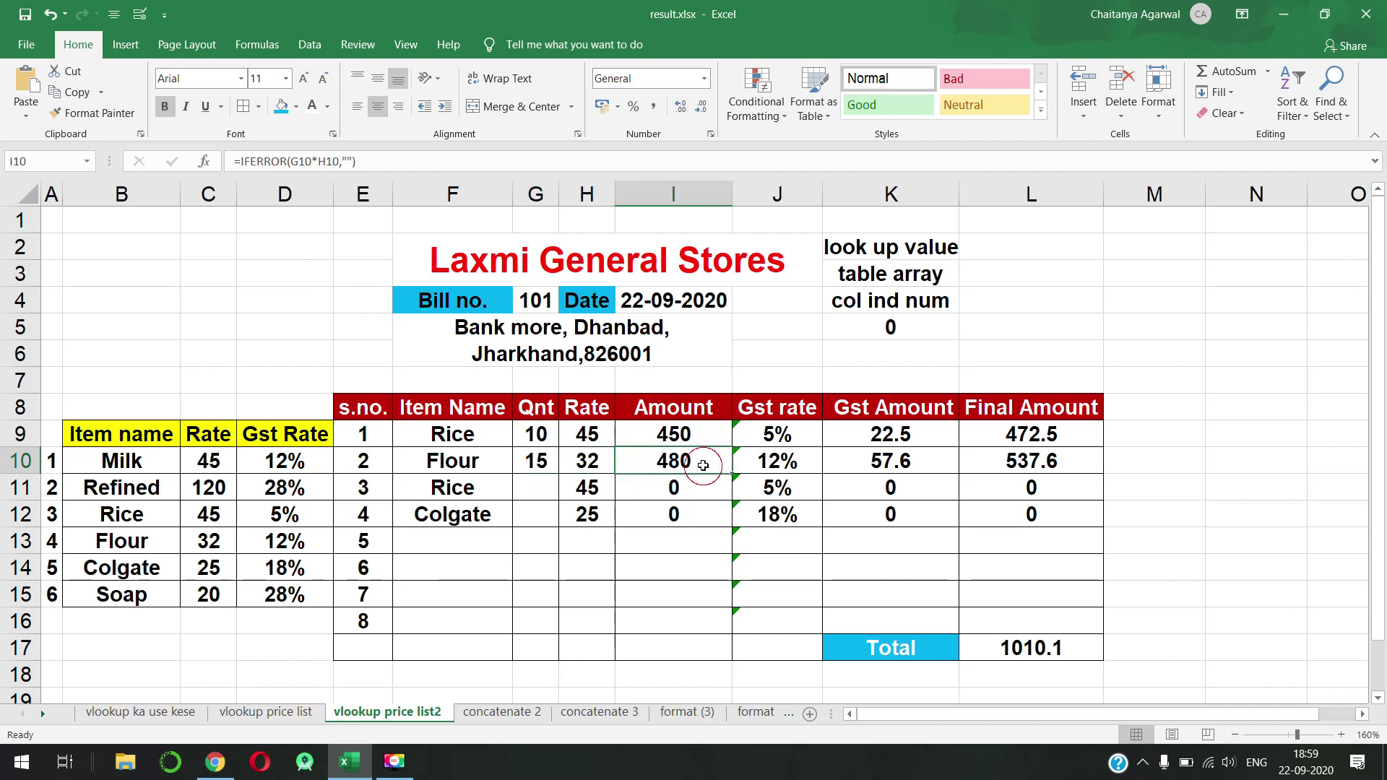
pyautogui.click(910, 465)
pyautogui.moveTo(686, 461); pyautogui.dragTo(749, 461)
pyautogui.click(859, 455)
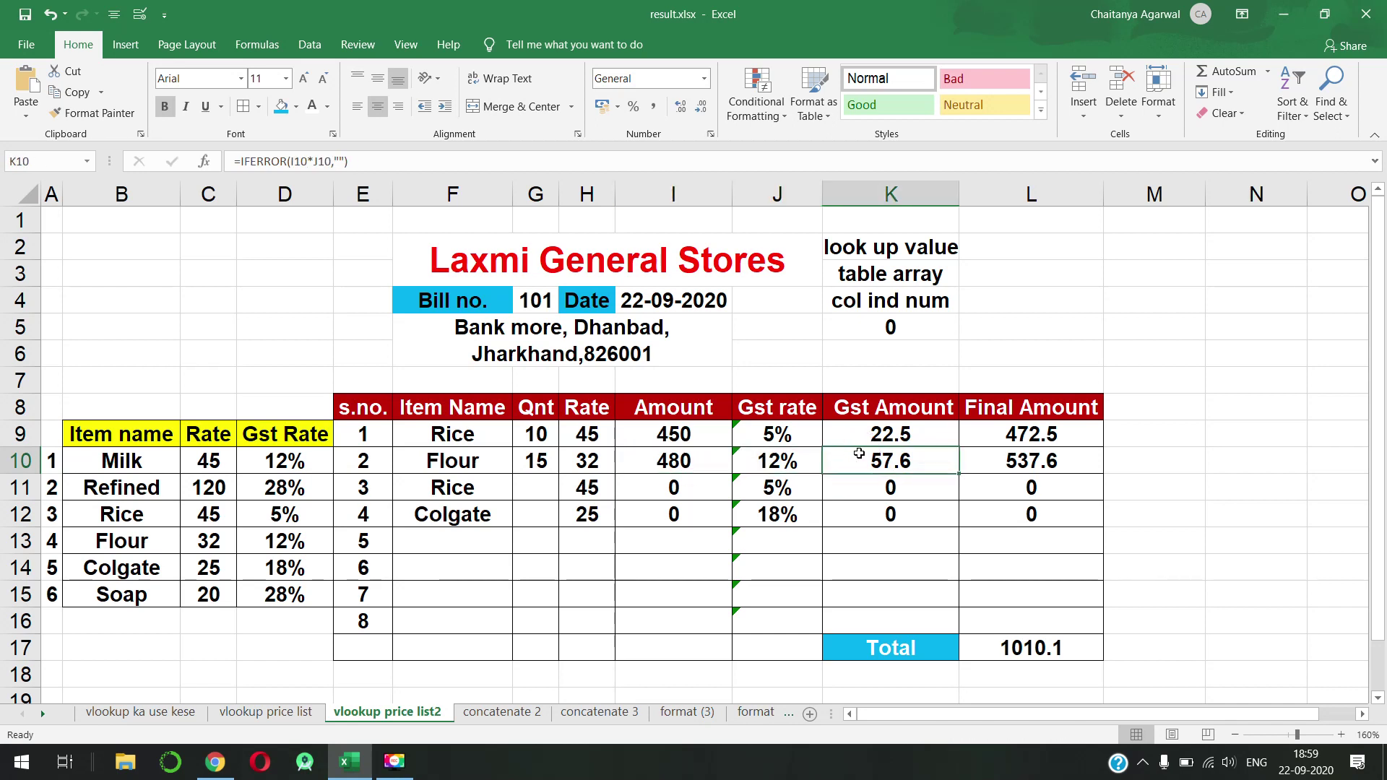
pyautogui.click(1060, 459)
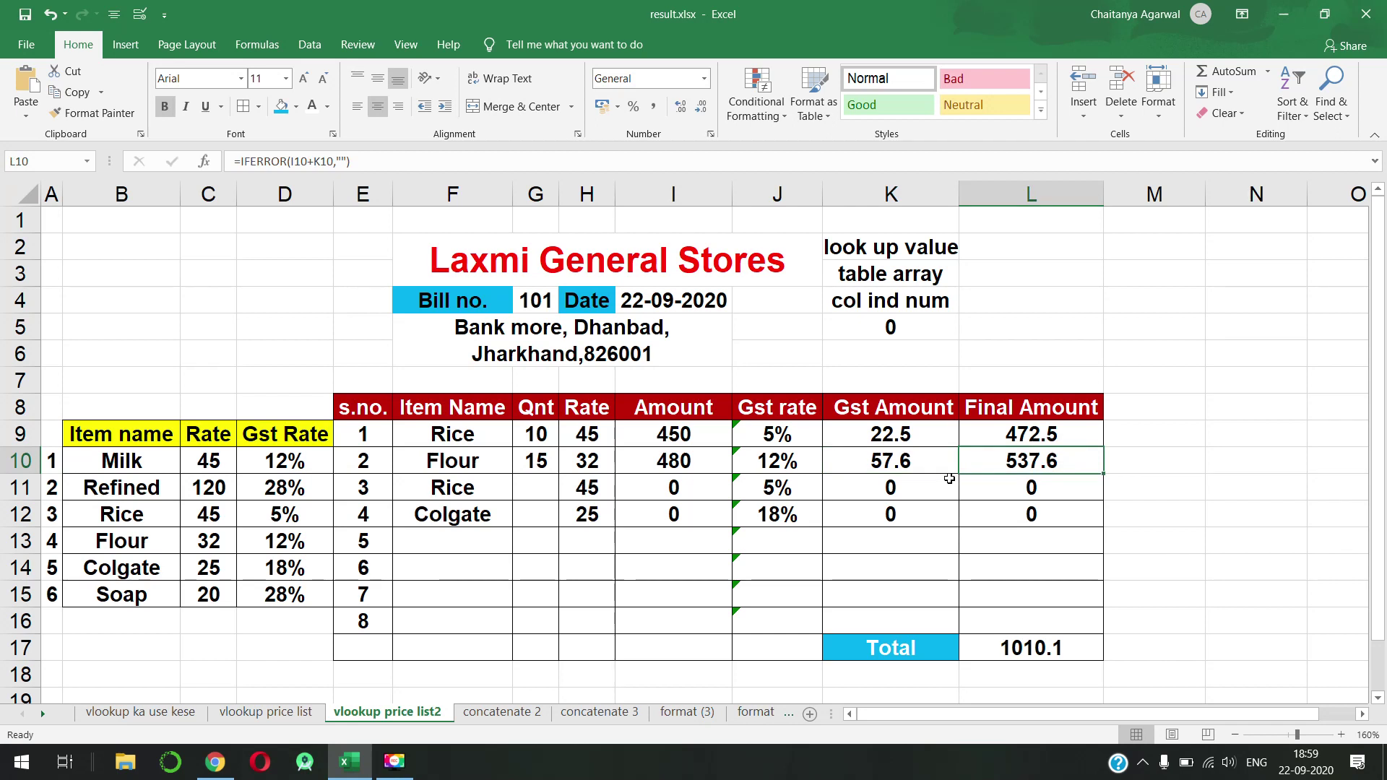
pyautogui.click(922, 463)
pyautogui.click(697, 454)
pyautogui.click(1019, 468)
# Step: Enter quantities of 6 for Rice in G11 and 10 for Colgate in G12, and check the bill total in L17
pyautogui.click(543, 499)
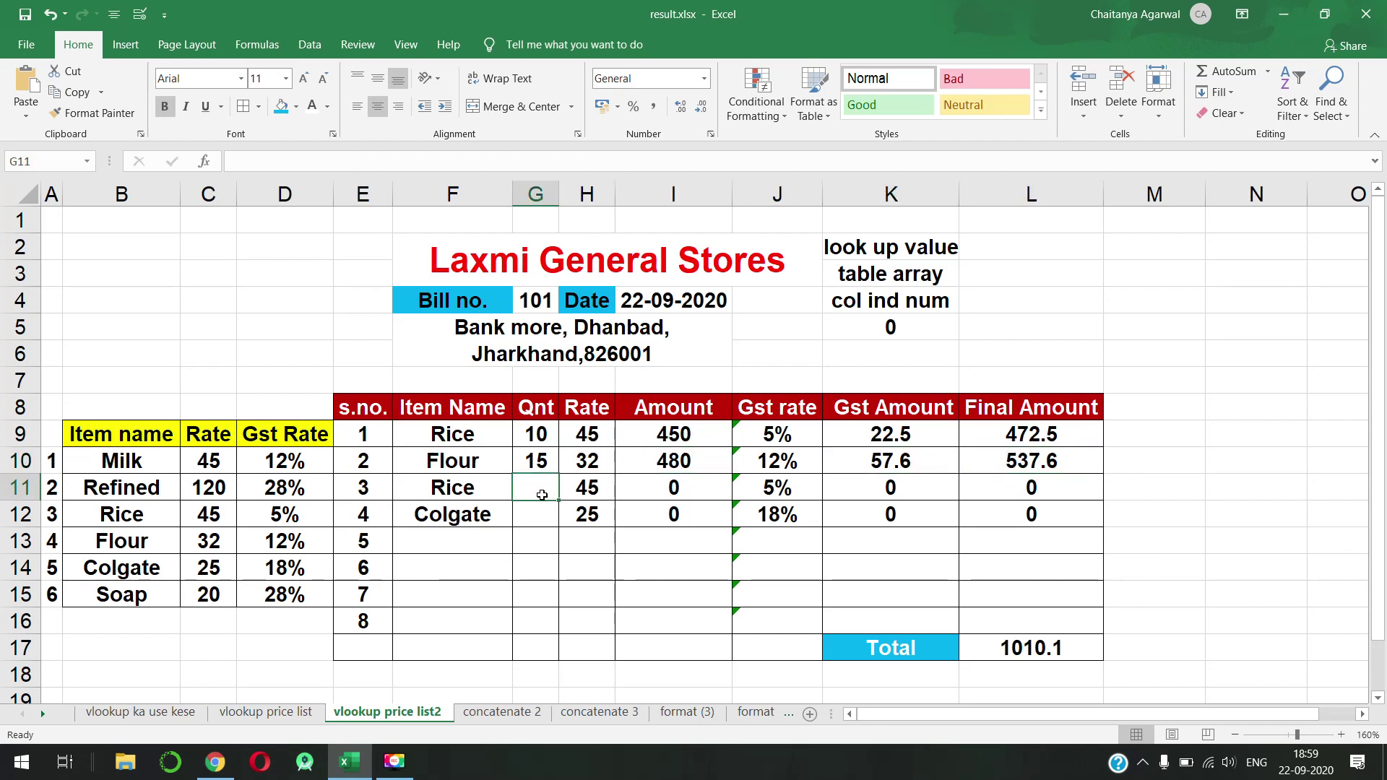
pyautogui.write('6')
pyautogui.click(539, 516)
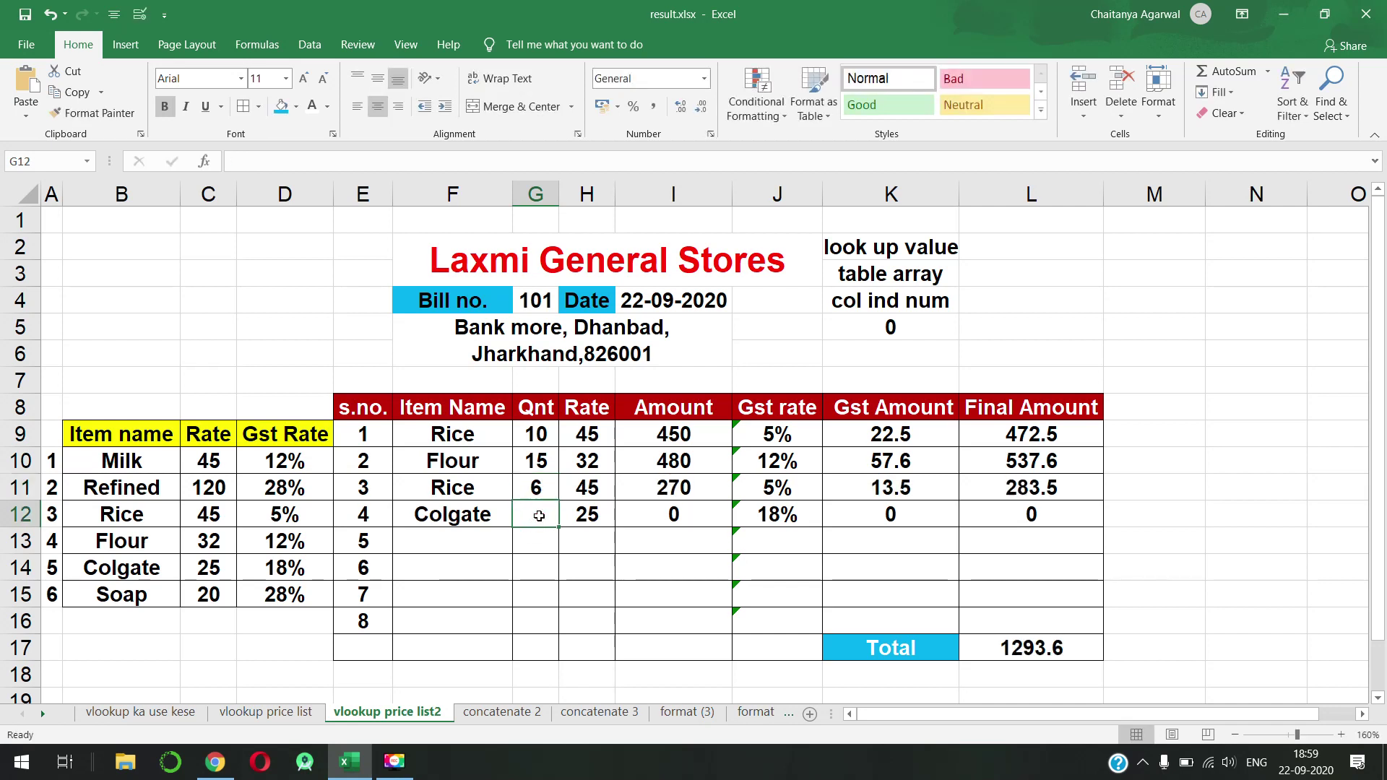
pyautogui.write('10')
pyautogui.press('Return')
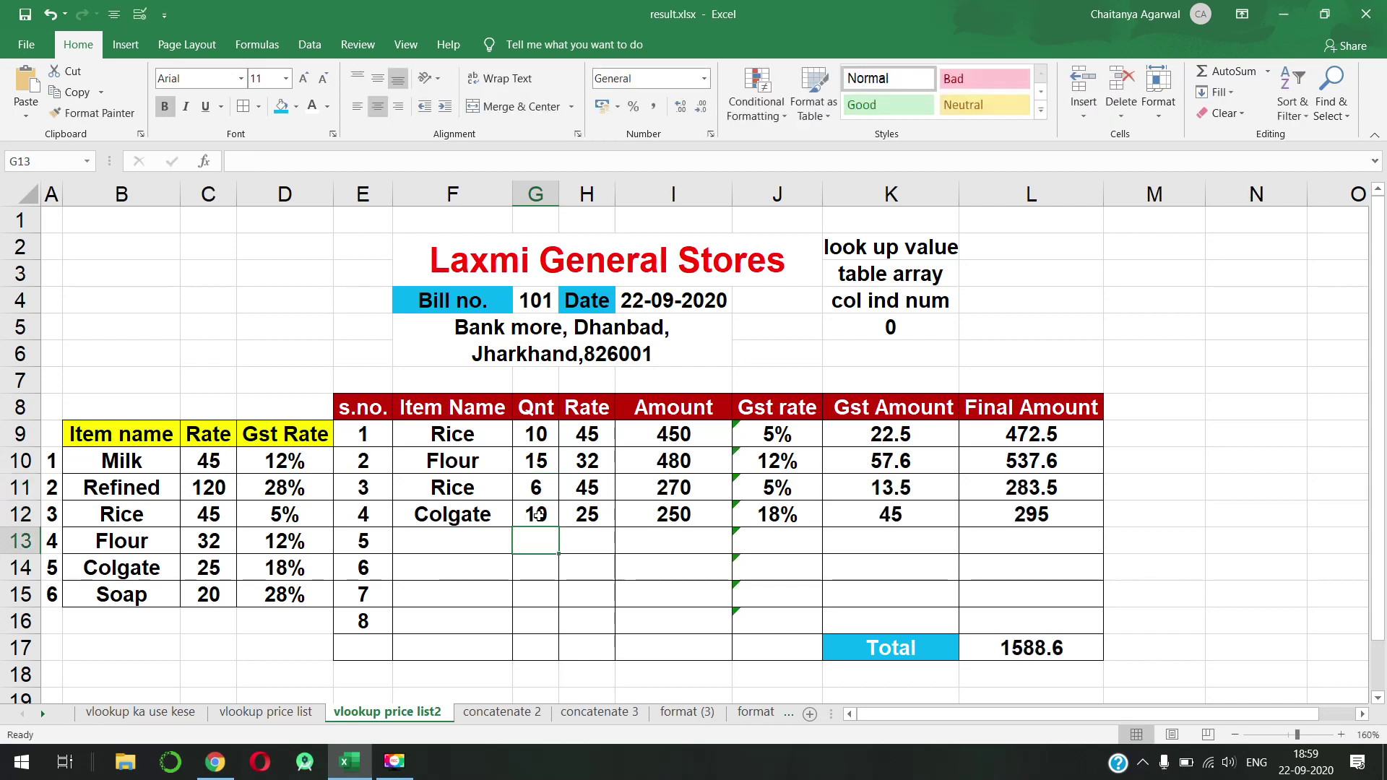
pyautogui.click(1032, 650)
pyautogui.click(907, 646)
pyautogui.click(1046, 643)
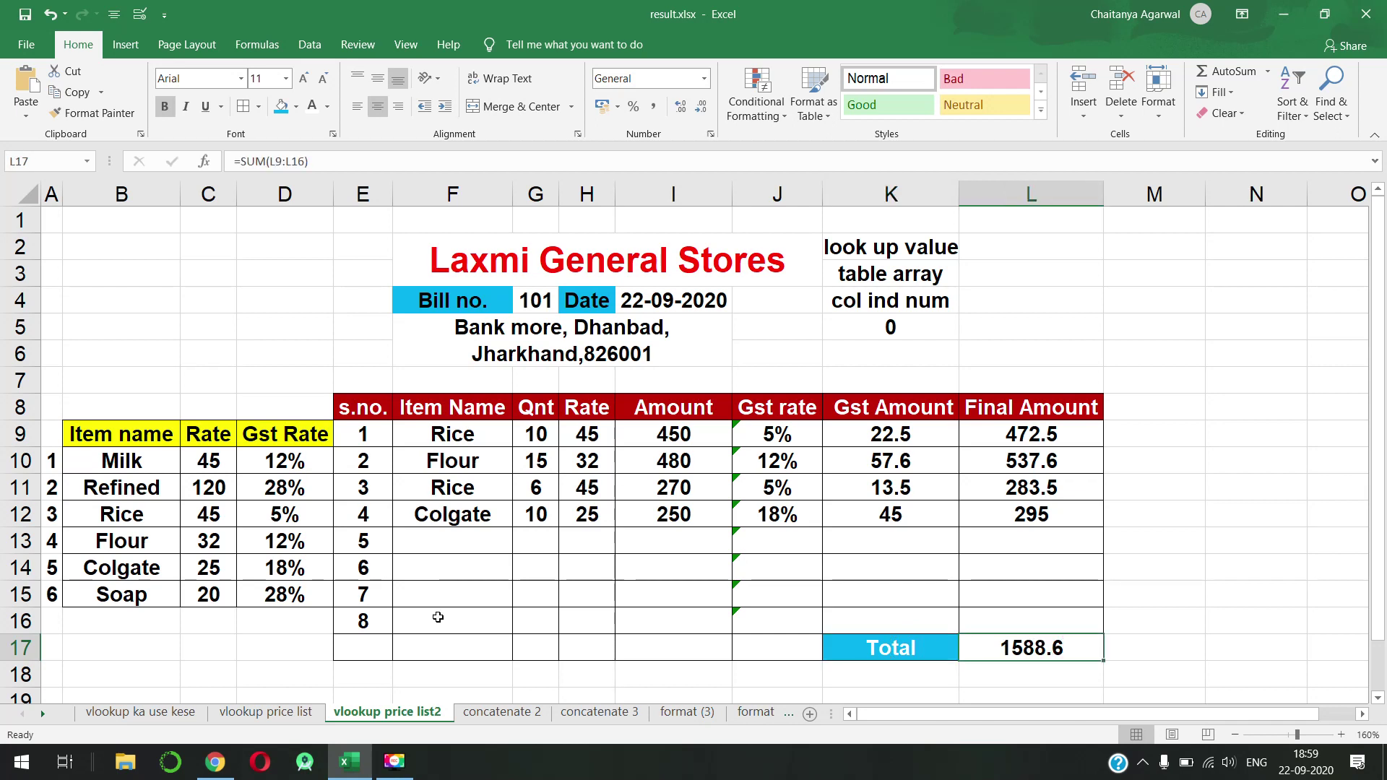
# Step: Choose Refined as the item in F13 and enter a quantity of 2 in G13
pyautogui.click(445, 546)
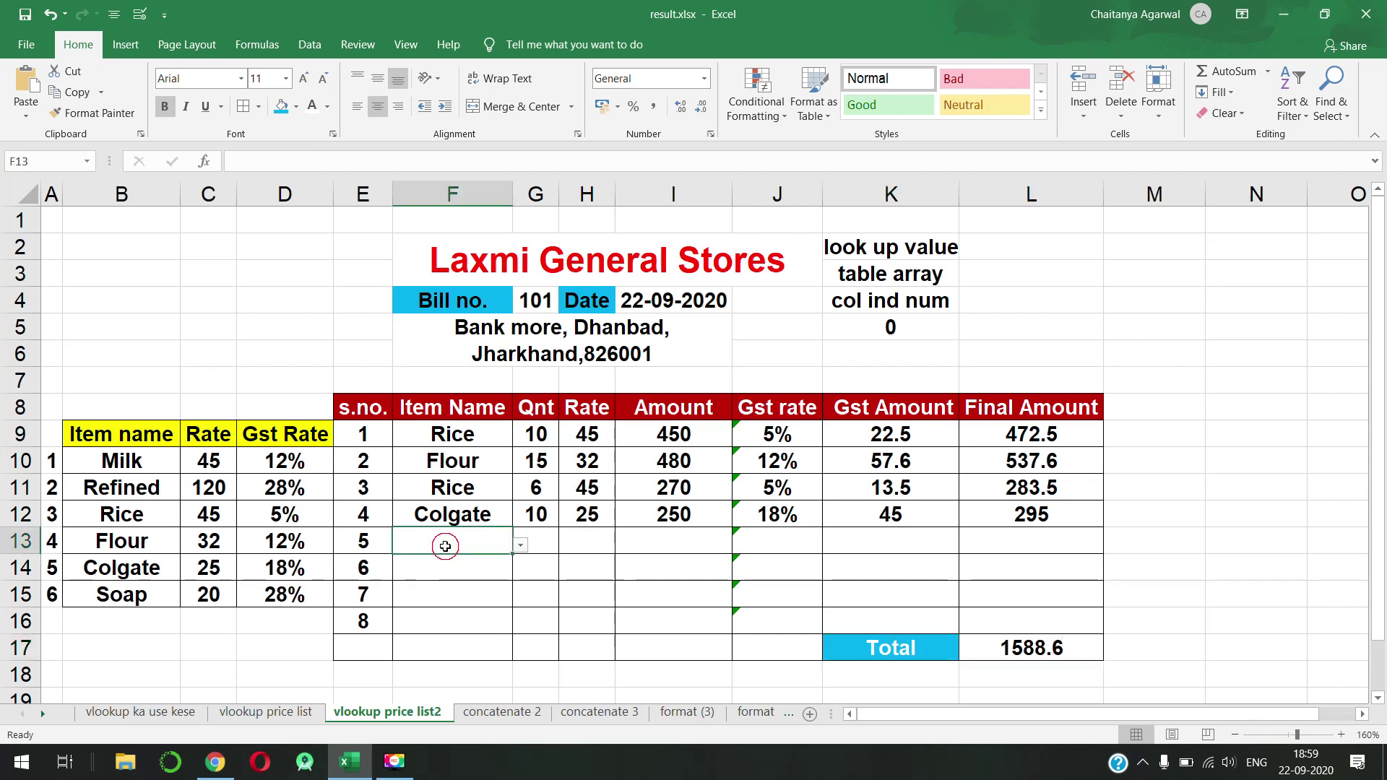
pyautogui.click(520, 545)
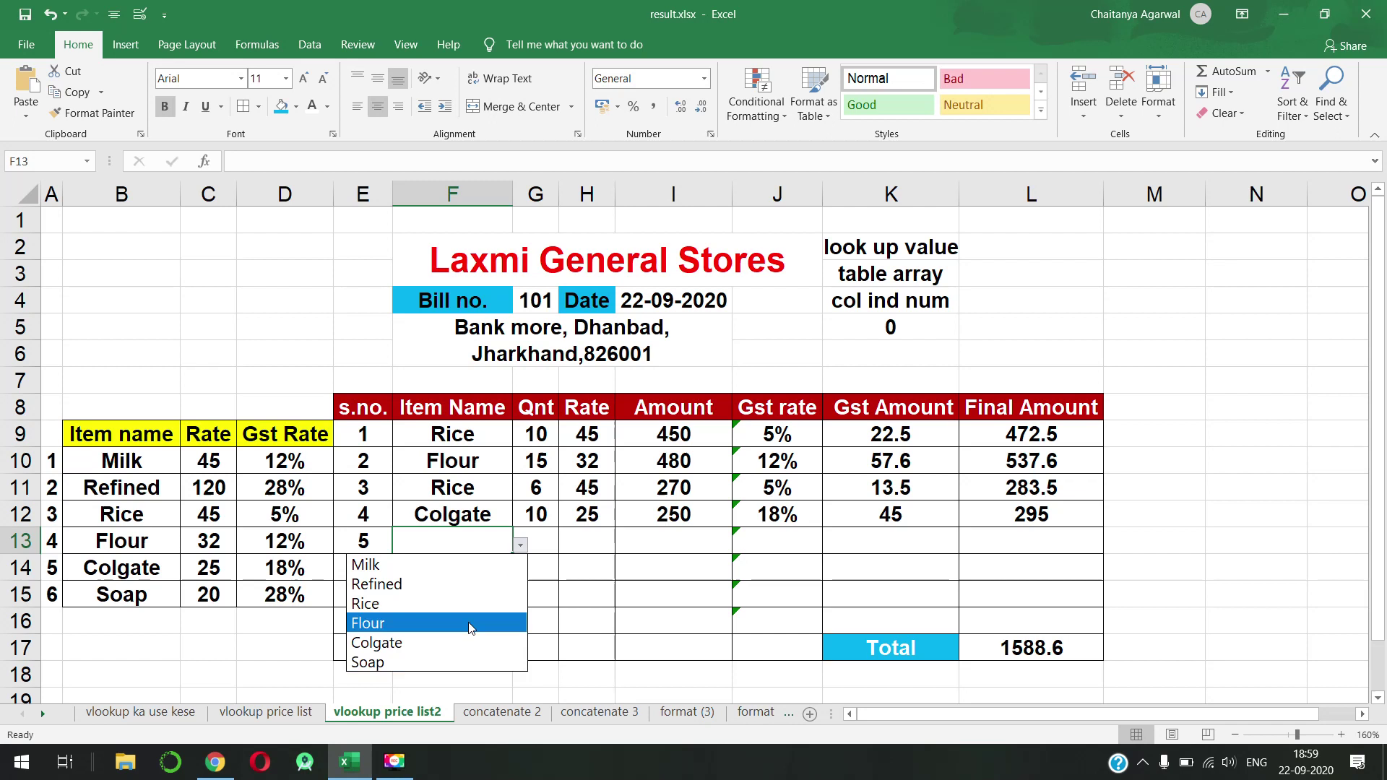
pyautogui.click(462, 584)
pyautogui.click(544, 542)
pyautogui.write('2')
pyautogui.press('Return')
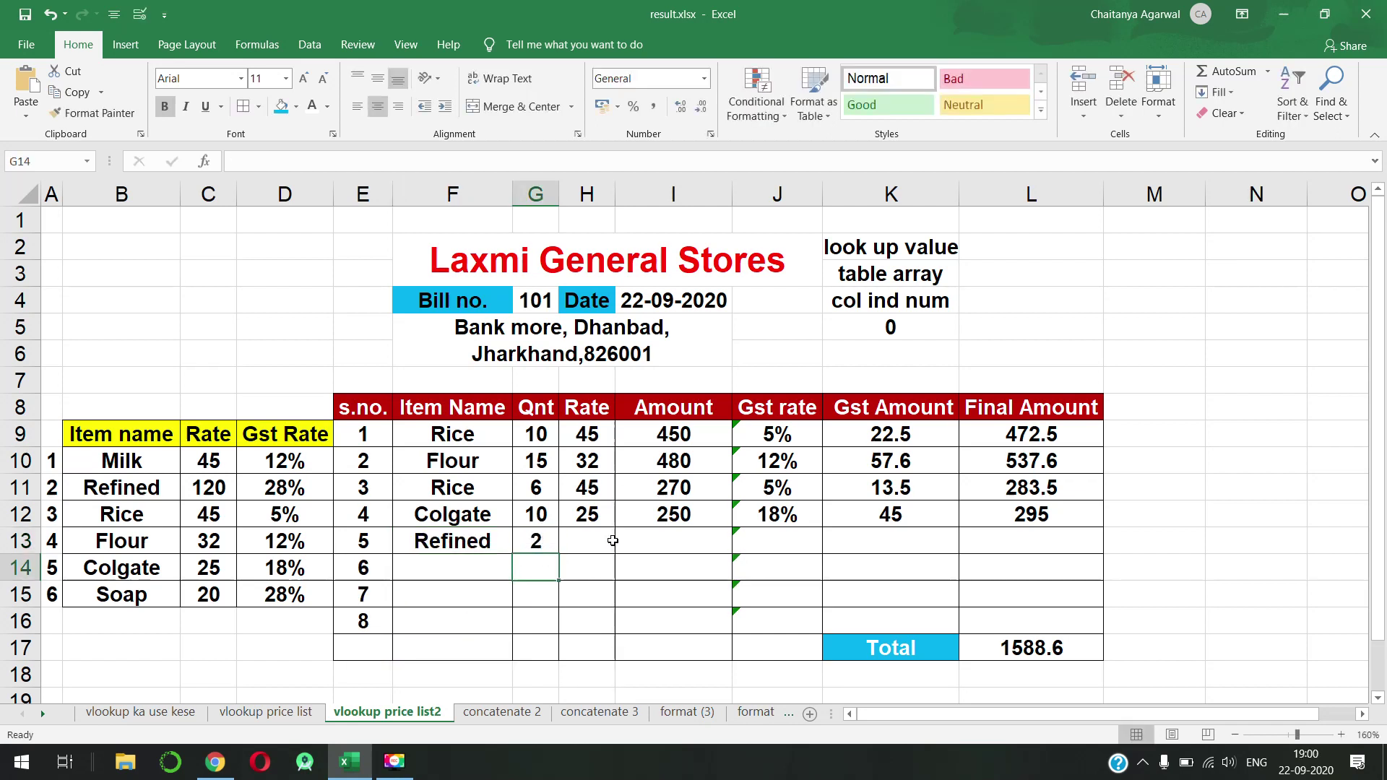
# Step: Check the Refined entry in F13, the row 9 rate and Gst rate lookups, and the price table range B9:D15
pyautogui.click(481, 538)
pyautogui.click(520, 547)
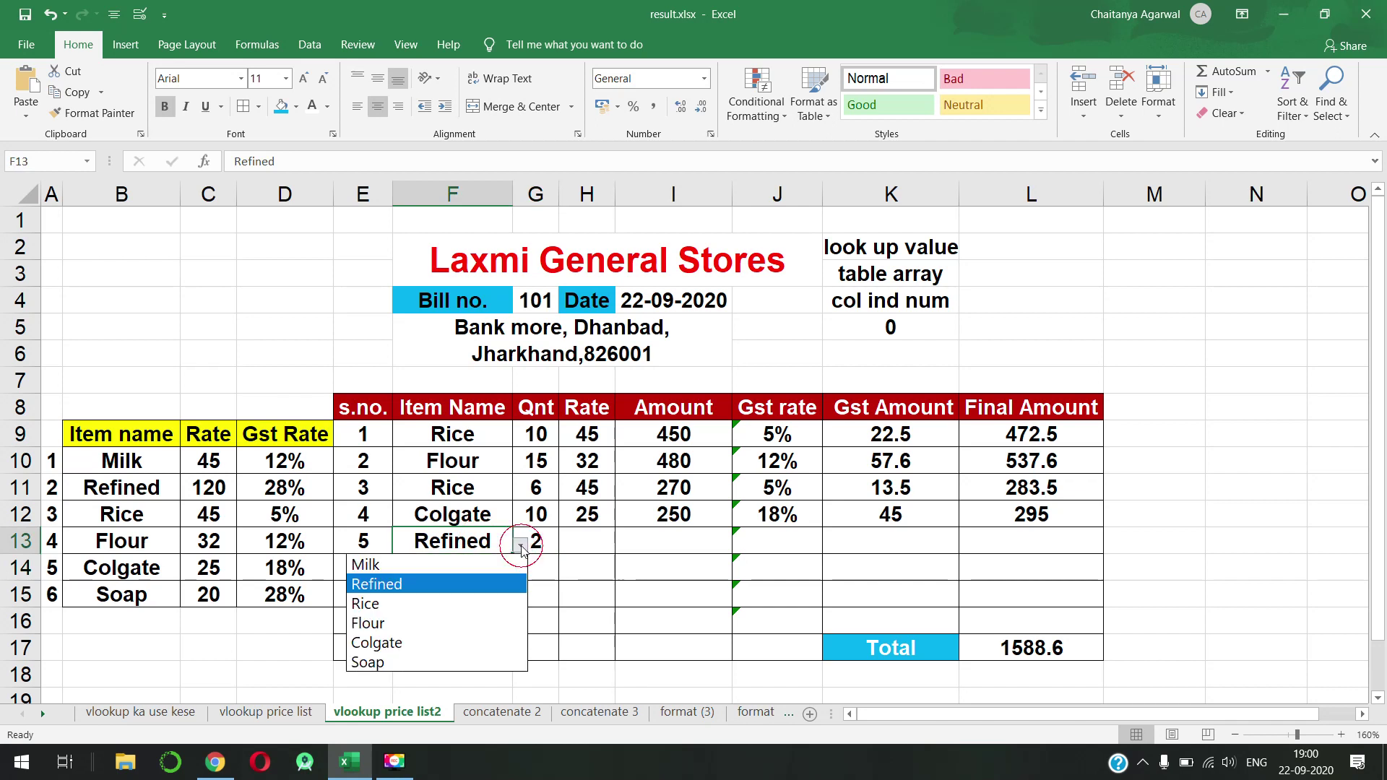
pyautogui.press('Escape')
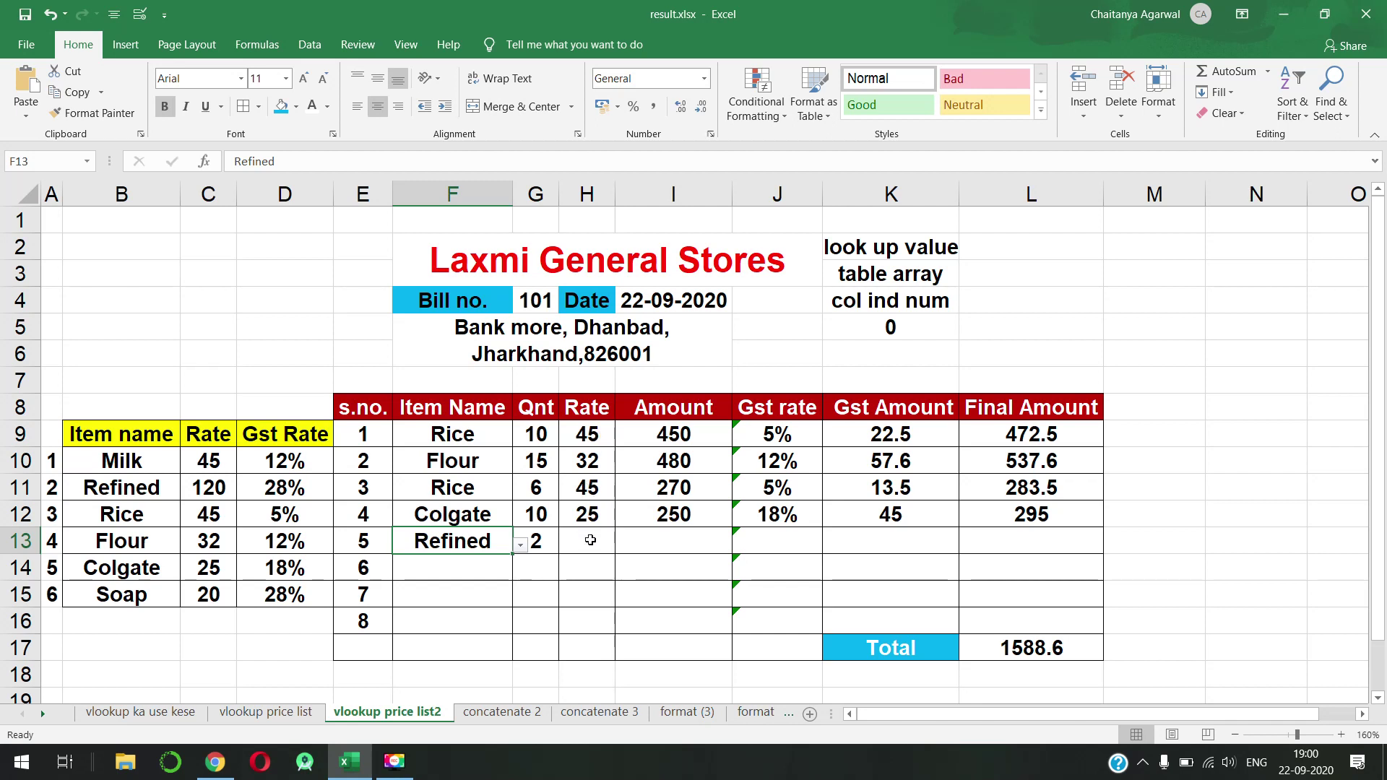
pyautogui.click(590, 434)
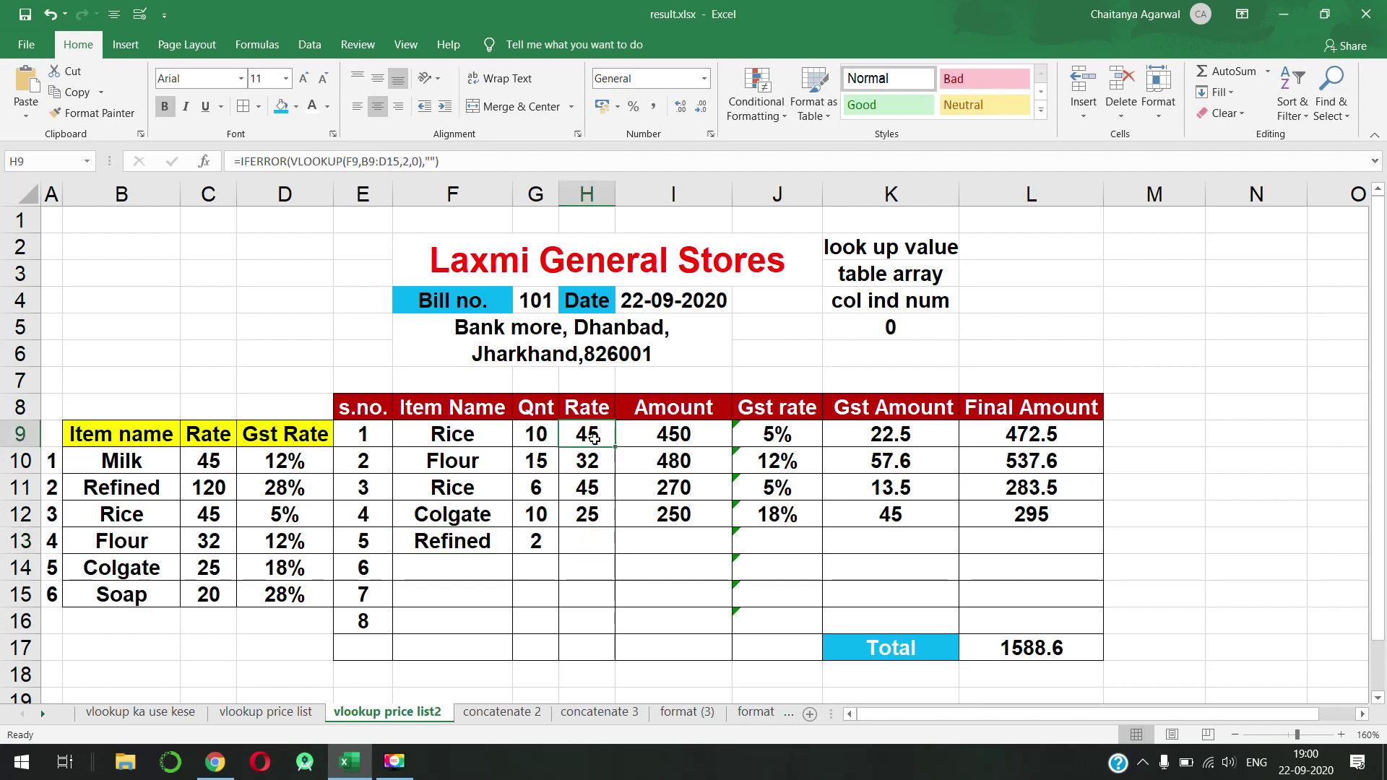
pyautogui.moveTo(113, 436); pyautogui.dragTo(298, 597)
pyautogui.click(599, 439)
pyautogui.click(784, 435)
# Step: Make the B9:D15 table range absolute in the H9 rate lookup formula
pyautogui.click(582, 434)
pyautogui.doubleClick(581, 434)
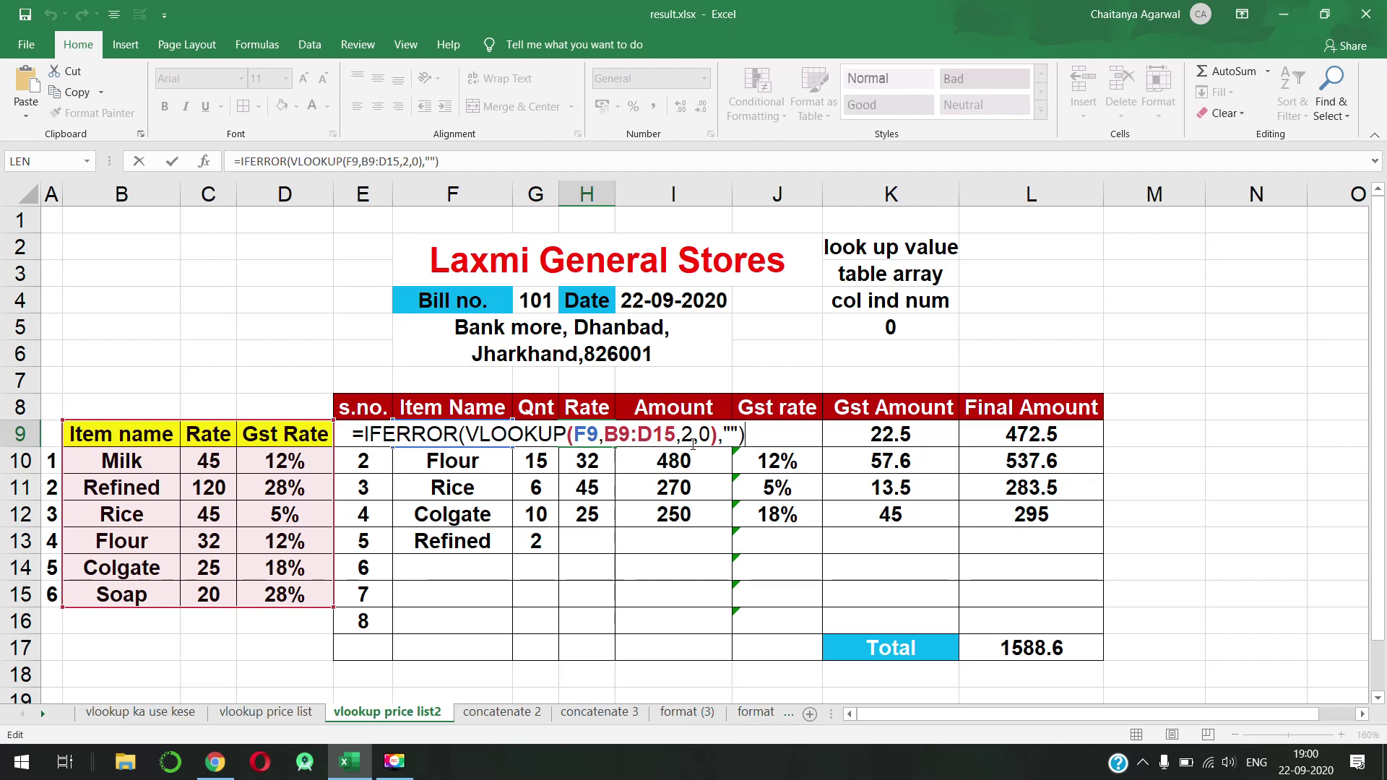
pyautogui.moveTo(675, 435); pyautogui.dragTo(605, 435)
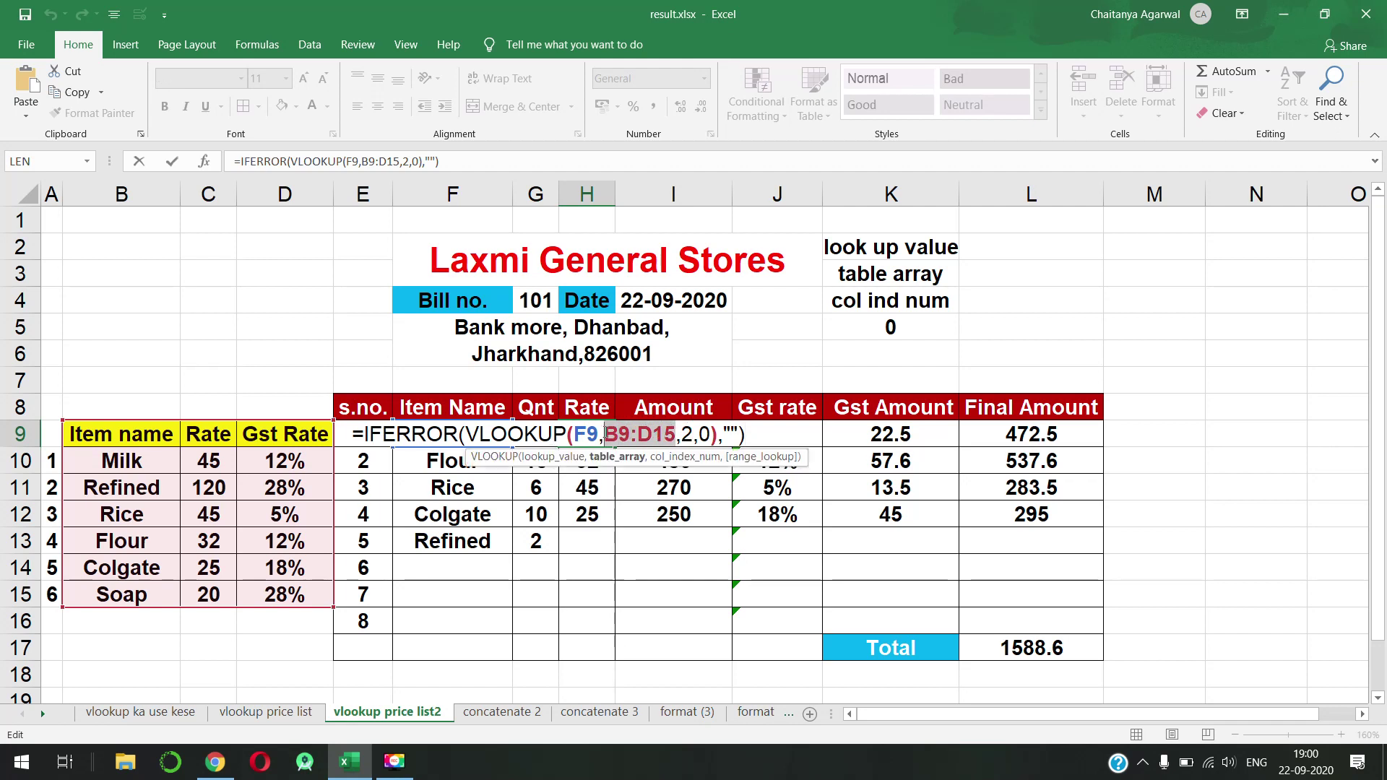
pyautogui.press('F4')
pyautogui.press('Return')
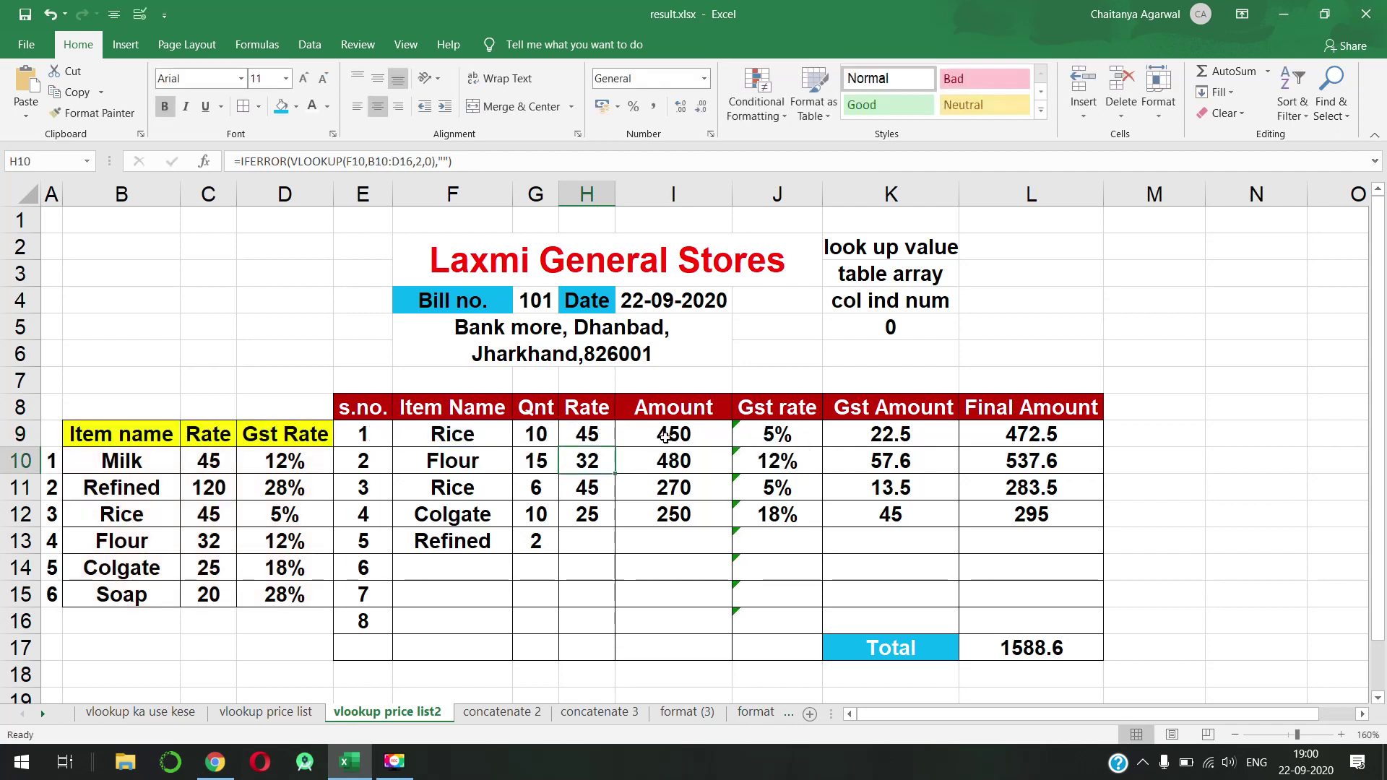
# Step: Fill the H9 rate lookup formula down the Rate column to H16
pyautogui.click(715, 444)
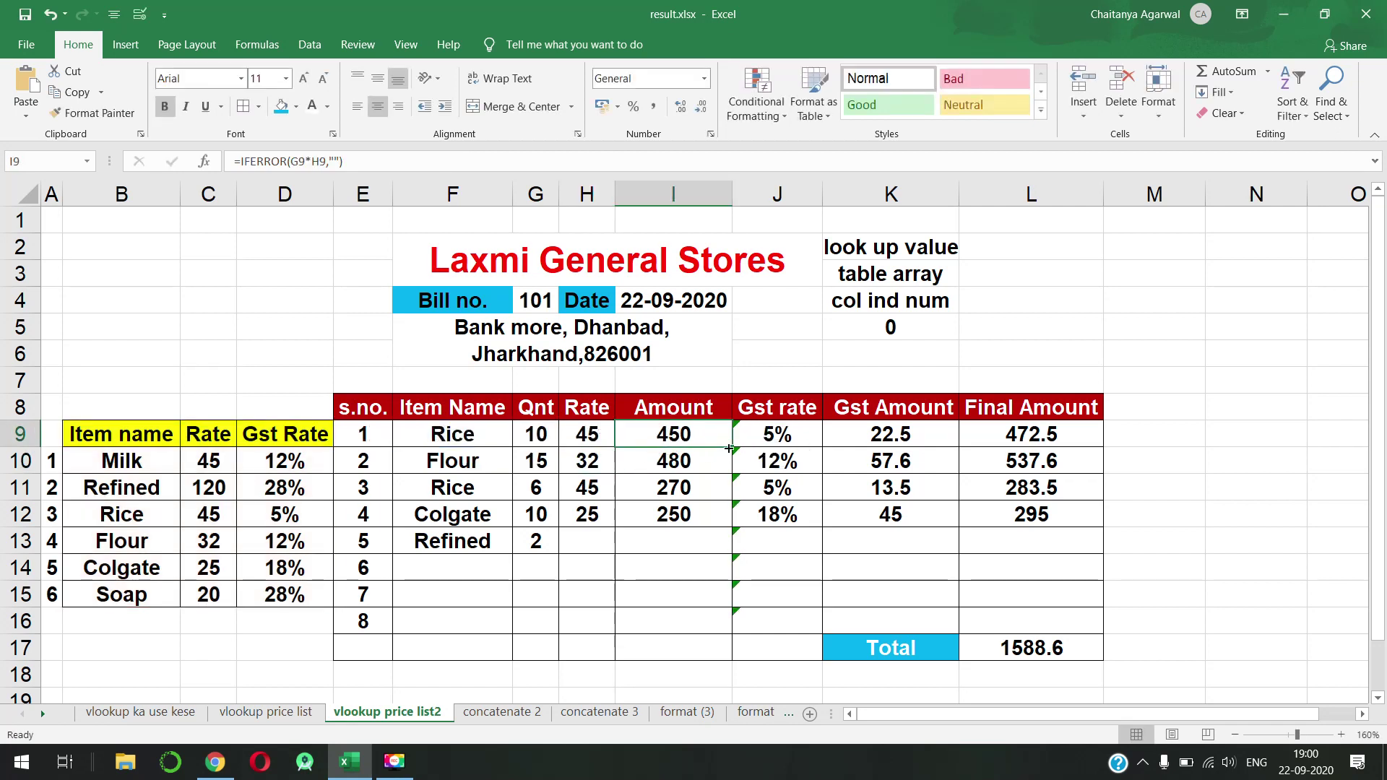
pyautogui.click(587, 434)
pyautogui.moveTo(615, 447); pyautogui.dragTo(610, 624)
pyautogui.click(685, 569)
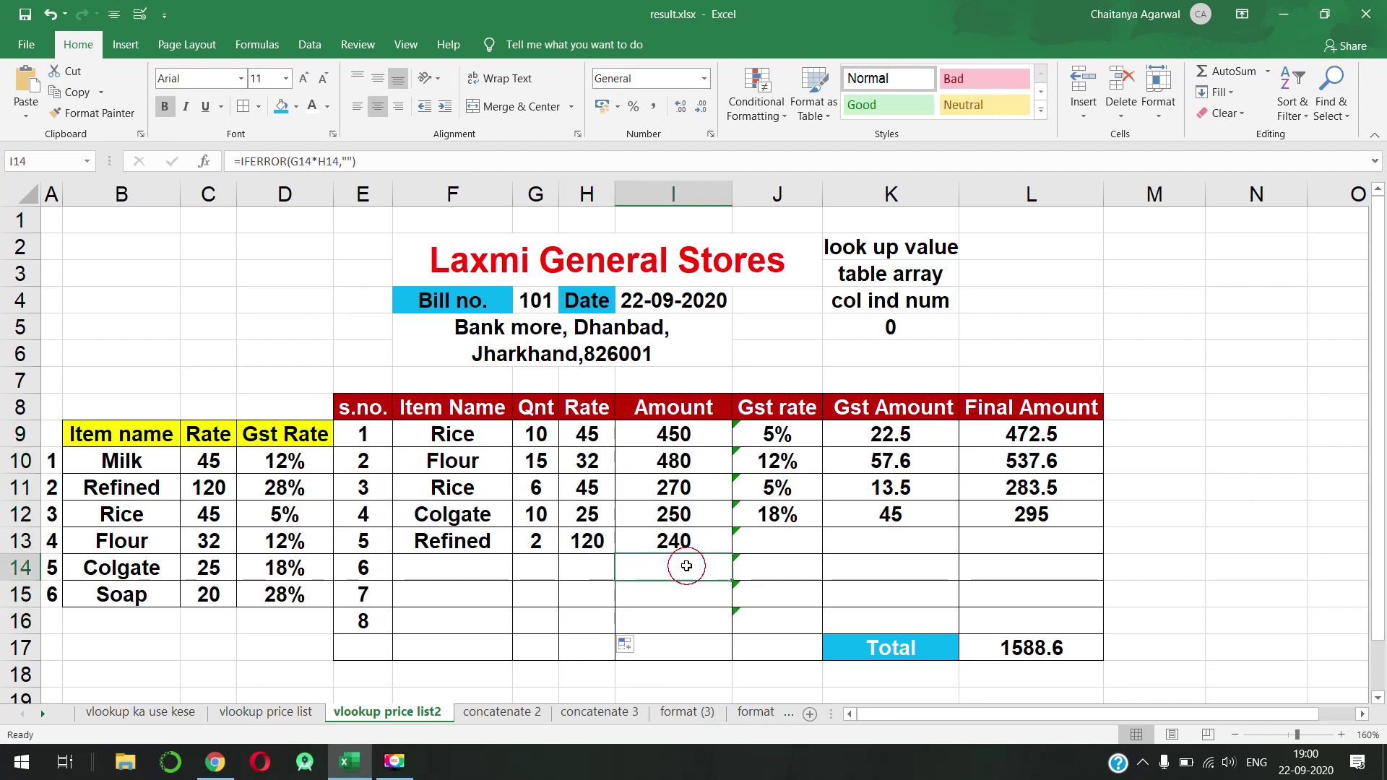
# Step: Compare the table range in the H9 and H10 rate formulas with the price table in B9:D15
pyautogui.click(603, 439)
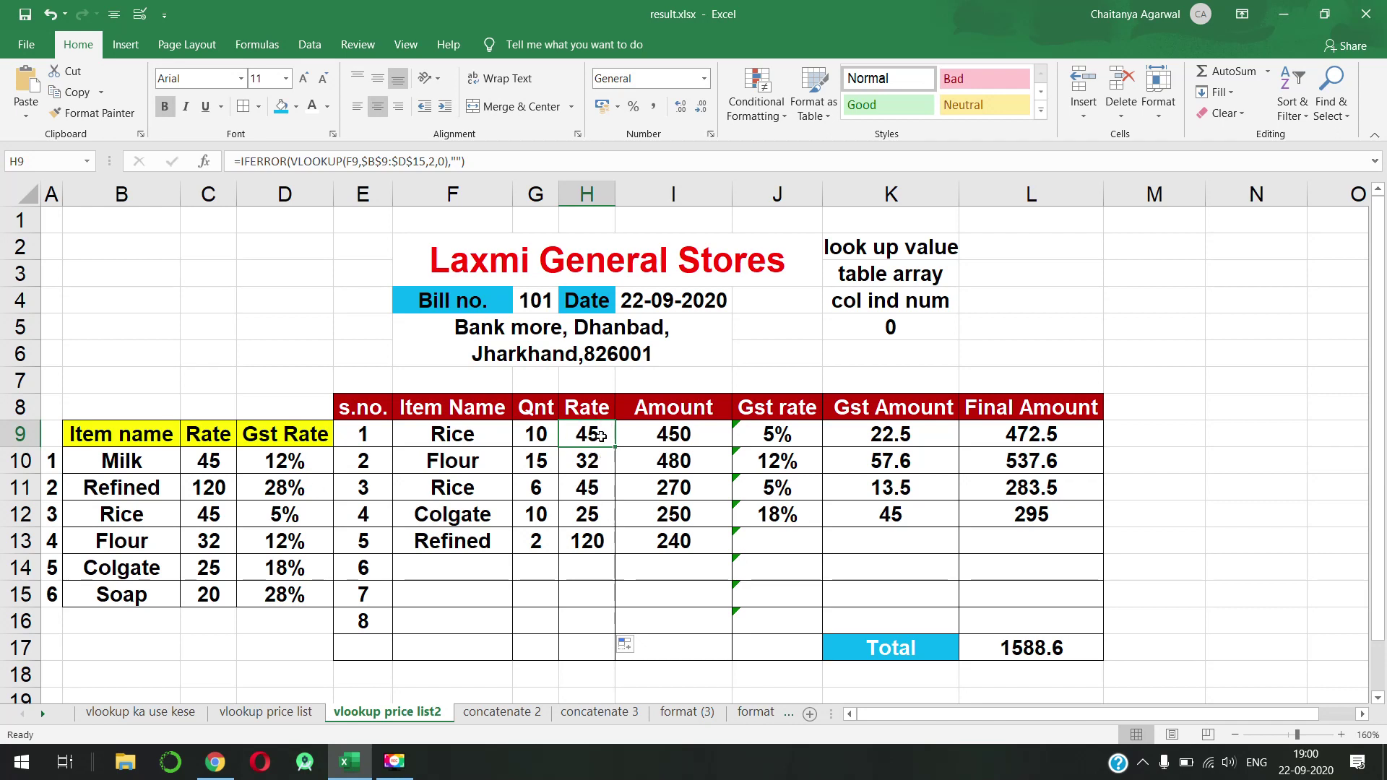
pyautogui.moveTo(157, 432); pyautogui.dragTo(307, 582)
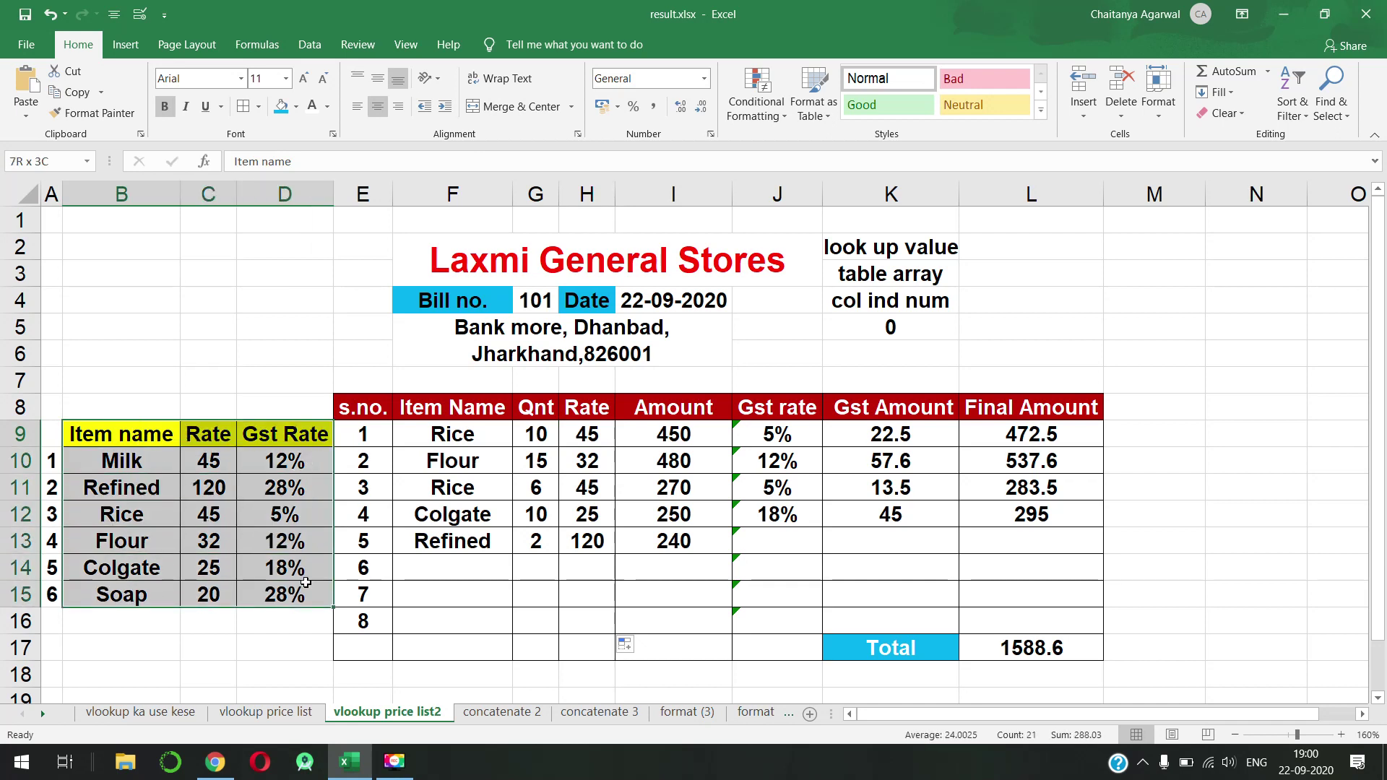
pyautogui.click(578, 461)
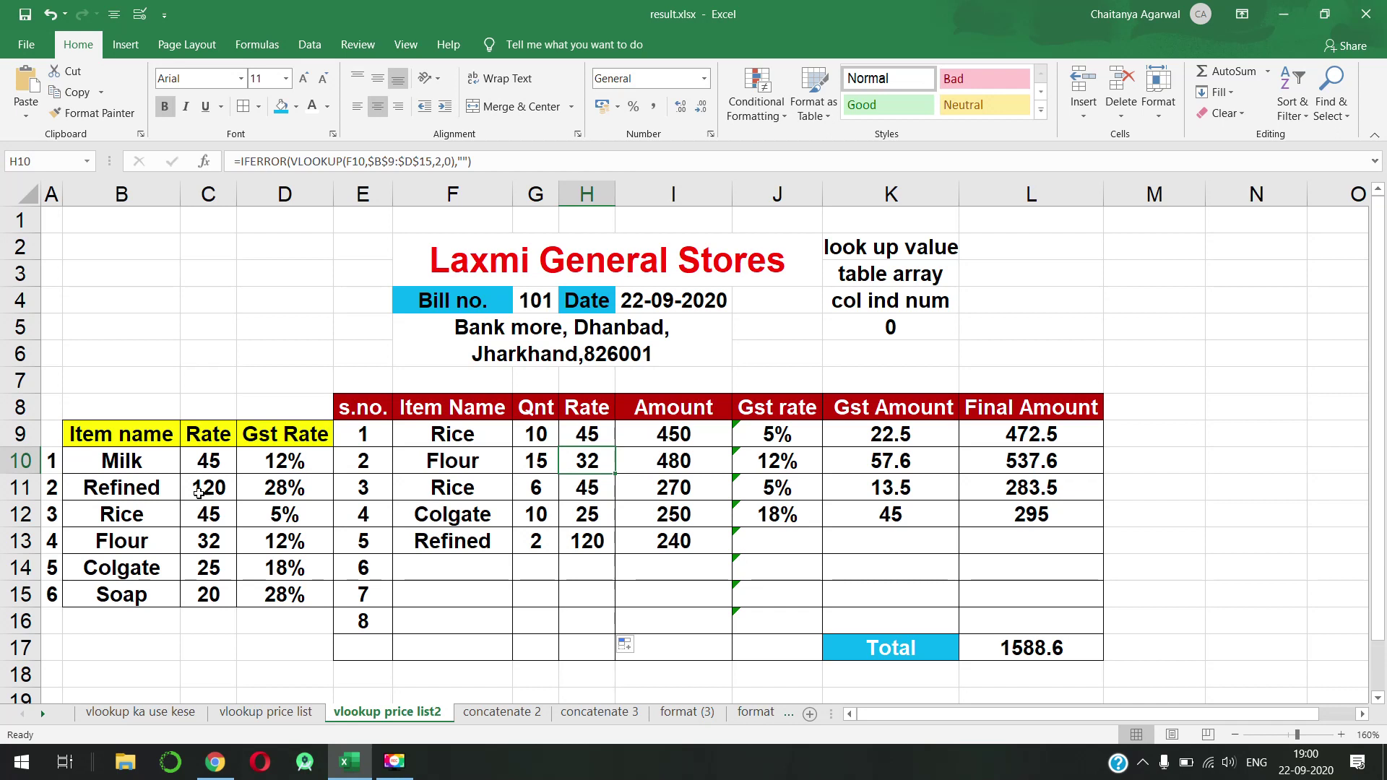
pyautogui.moveTo(127, 433); pyautogui.dragTo(289, 592)
pyautogui.click(151, 456)
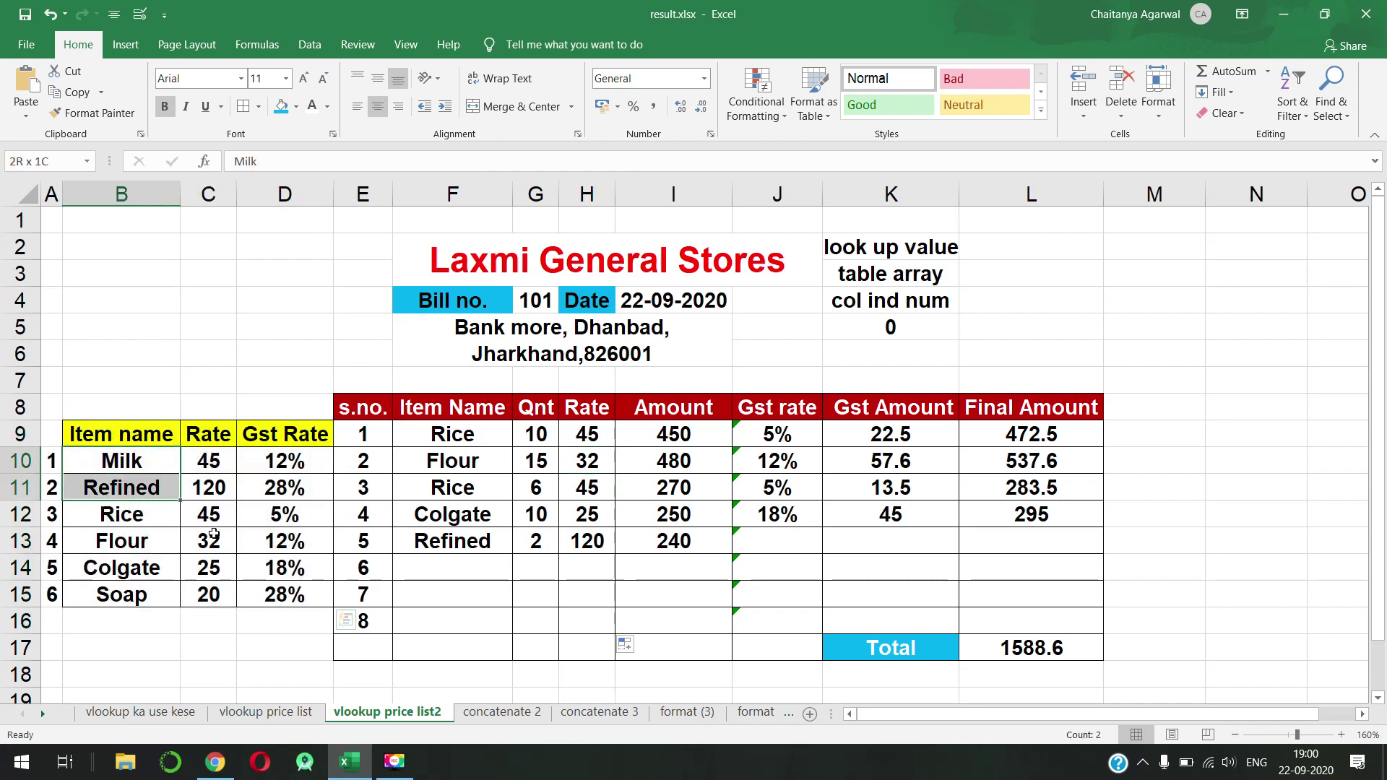
pyautogui.moveTo(191, 512); pyautogui.dragTo(276, 625)
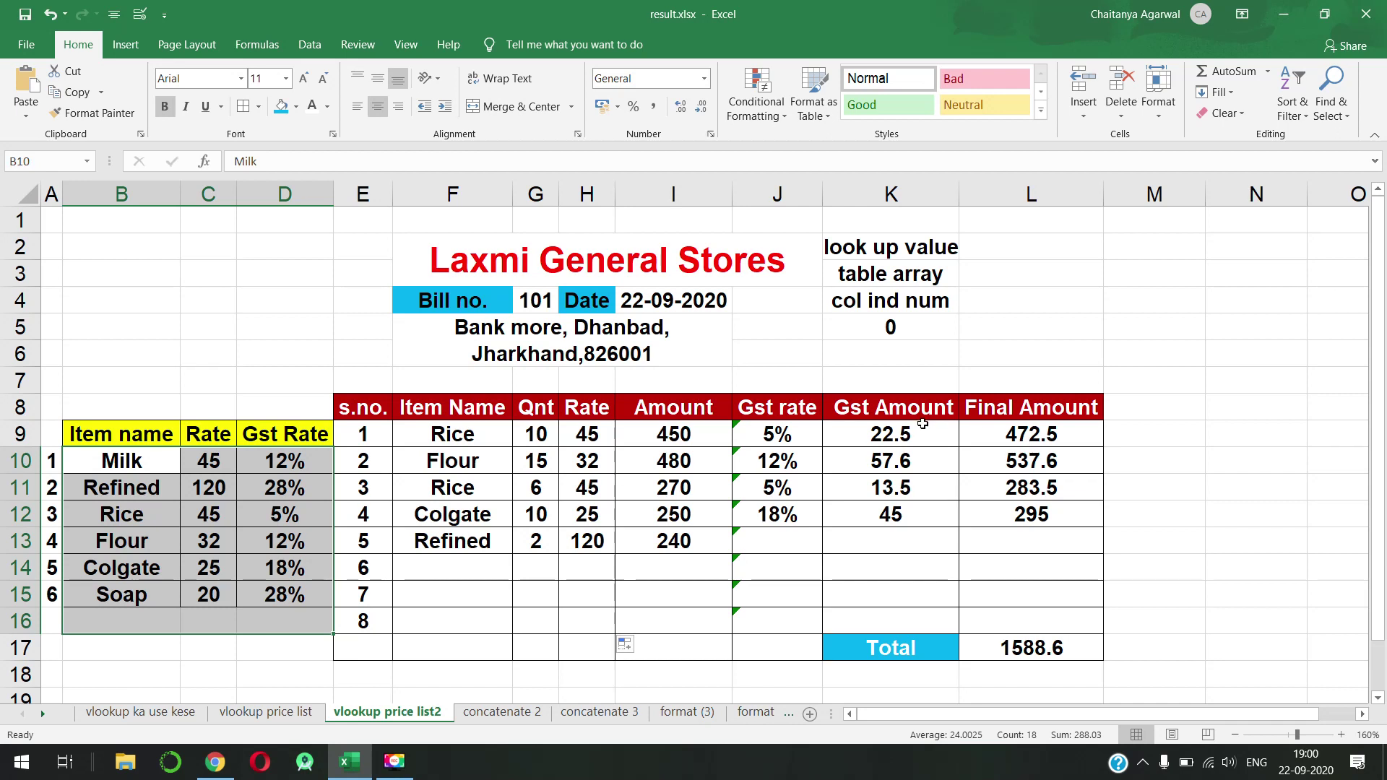
# Step: Inspect the Gst rate formulas in J9, J10 and J11 to see how their relative table range shifts
pyautogui.click(813, 429)
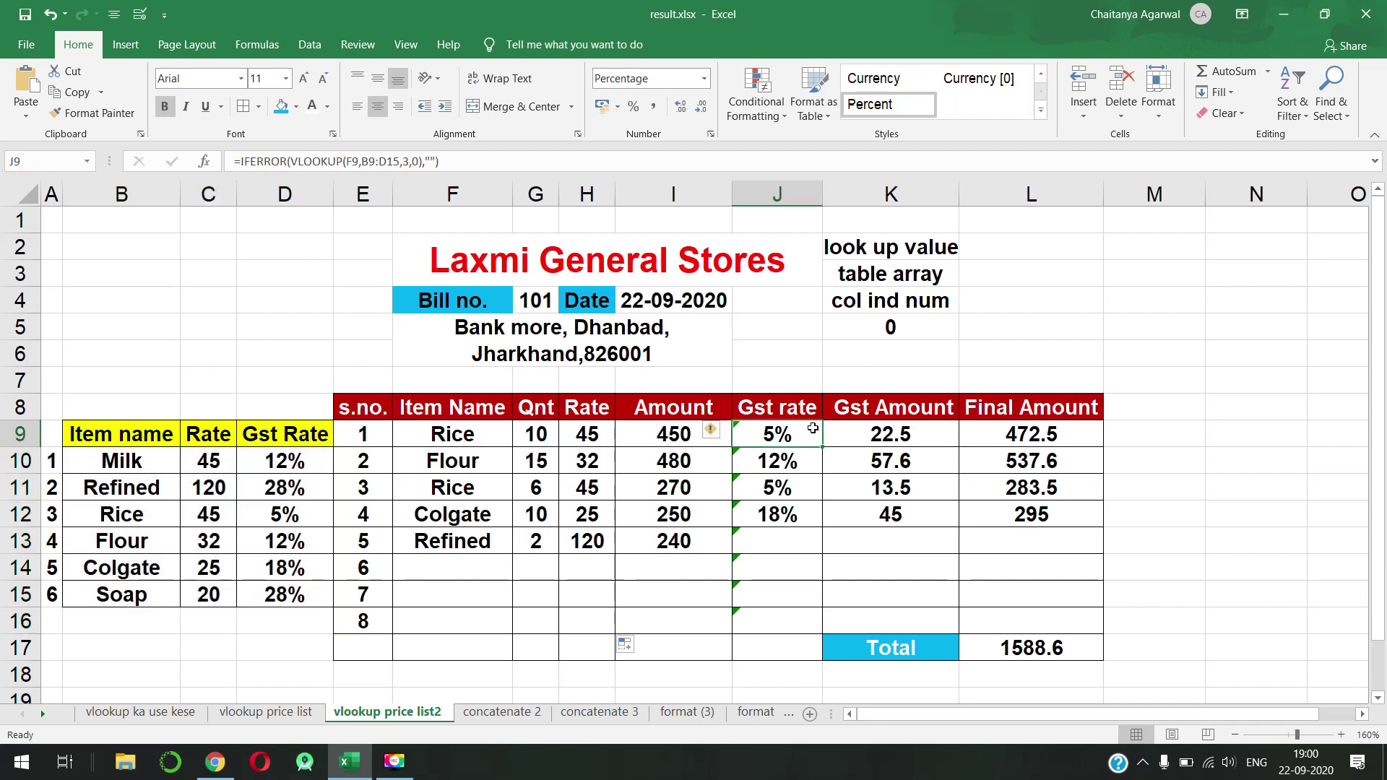
pyautogui.doubleClick(813, 429)
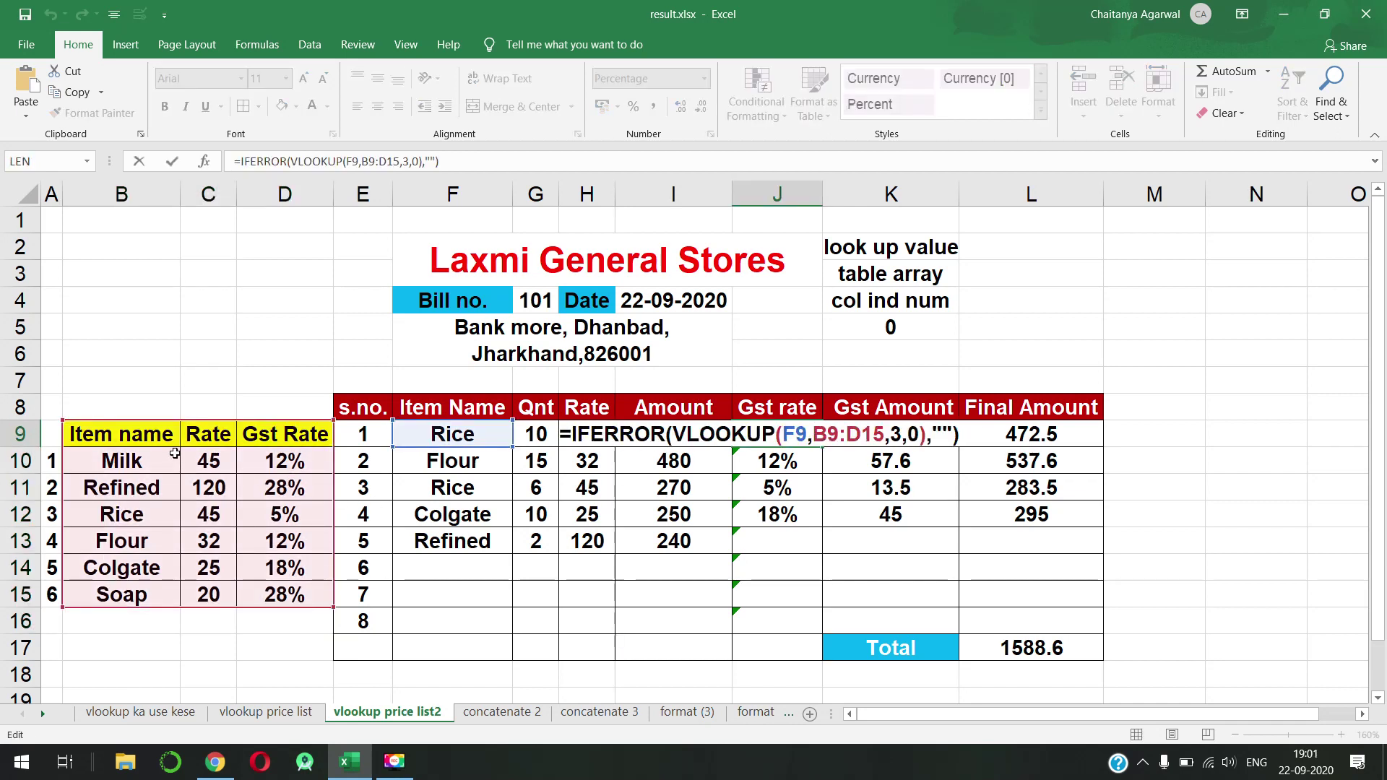
pyautogui.press('Return')
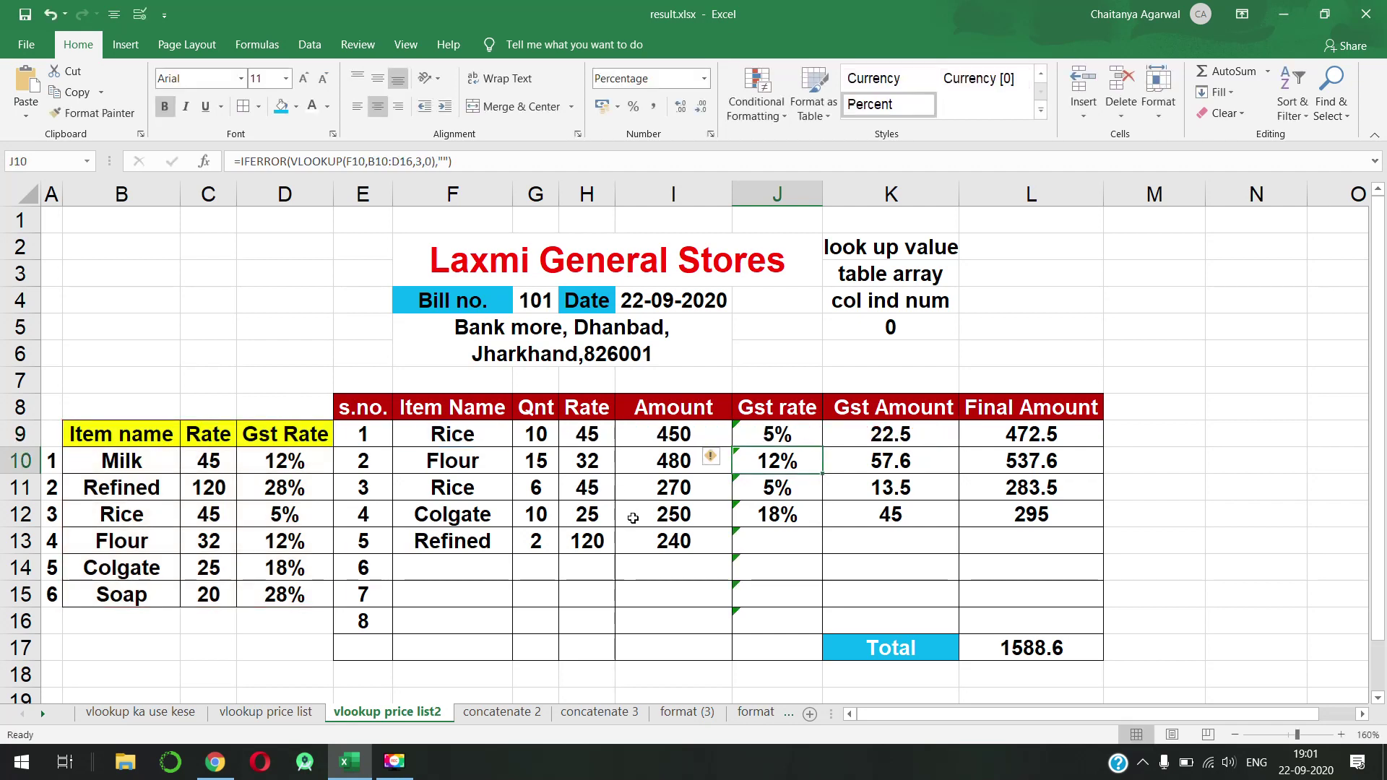
pyautogui.doubleClick(767, 461)
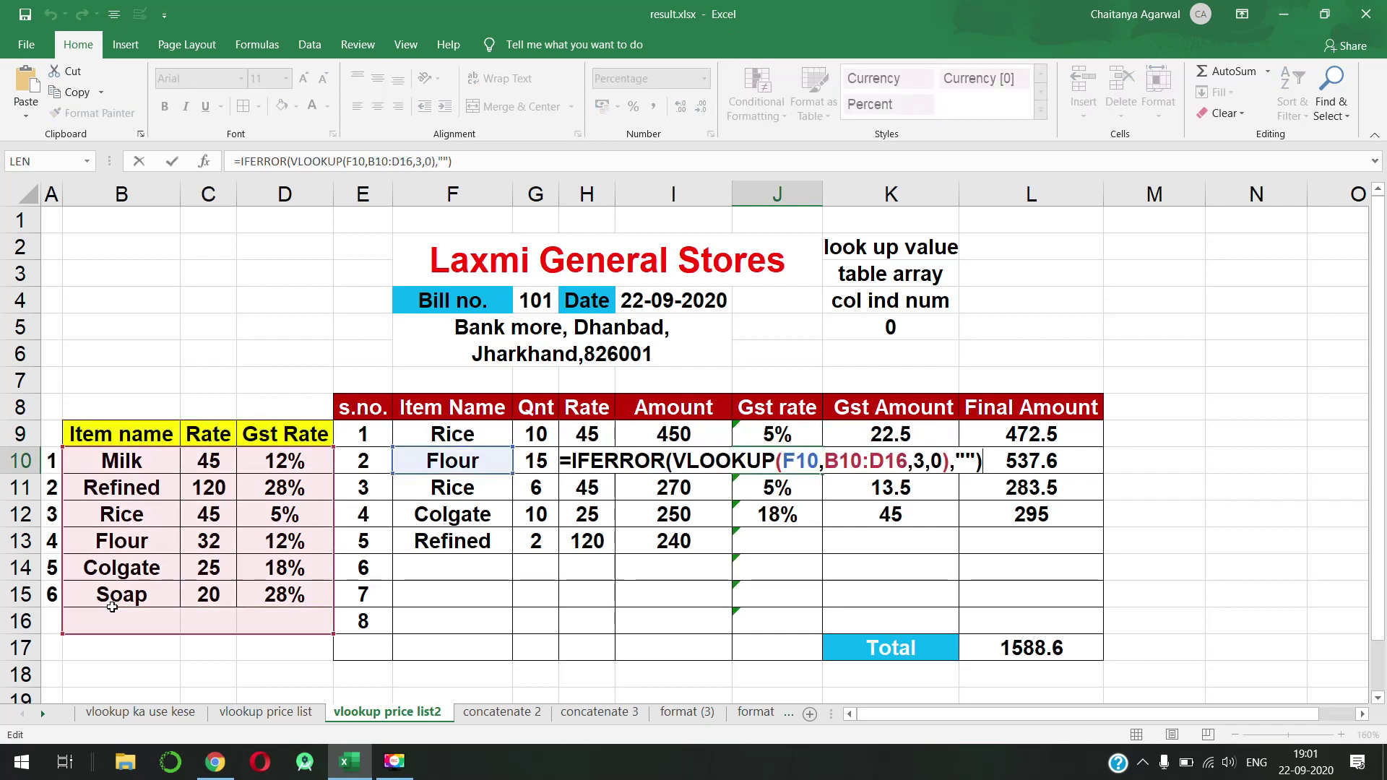
pyautogui.press('Return')
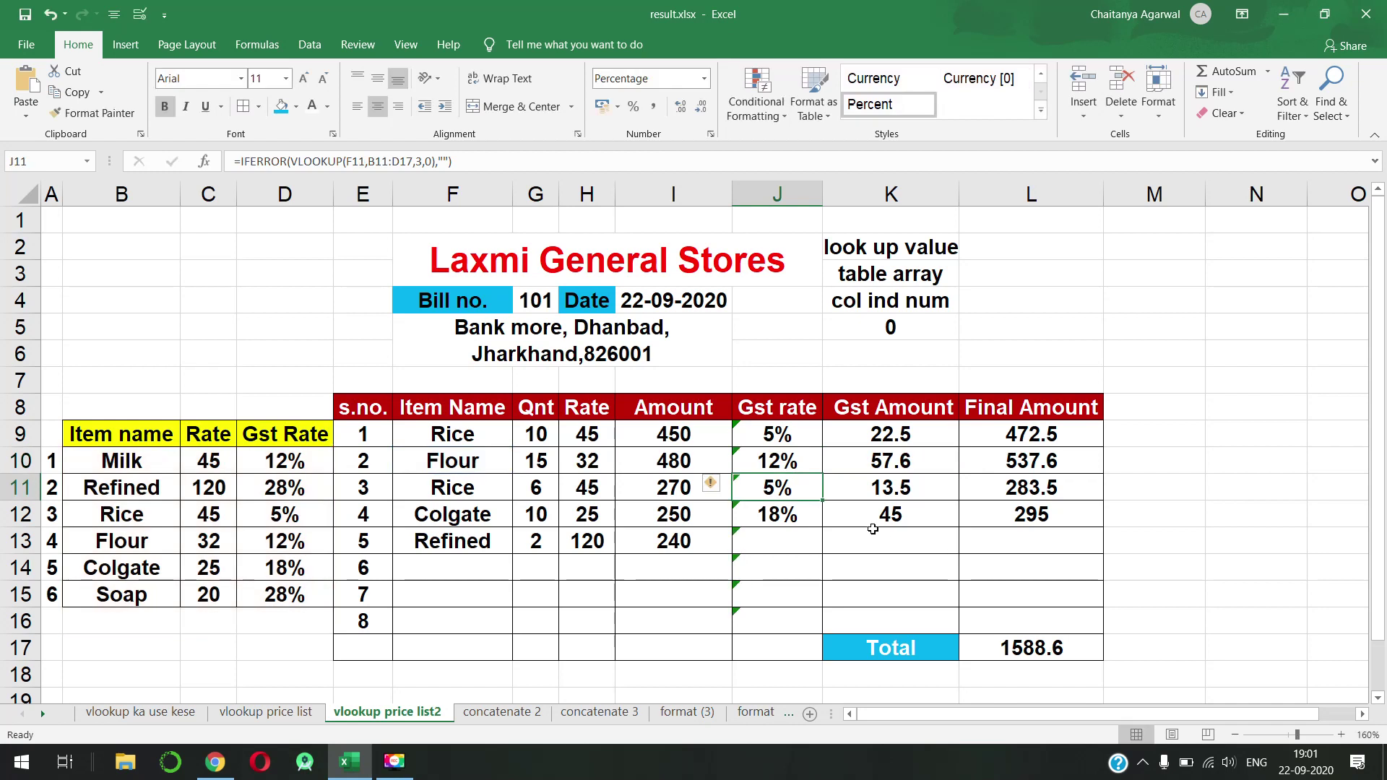
pyautogui.doubleClick(787, 484)
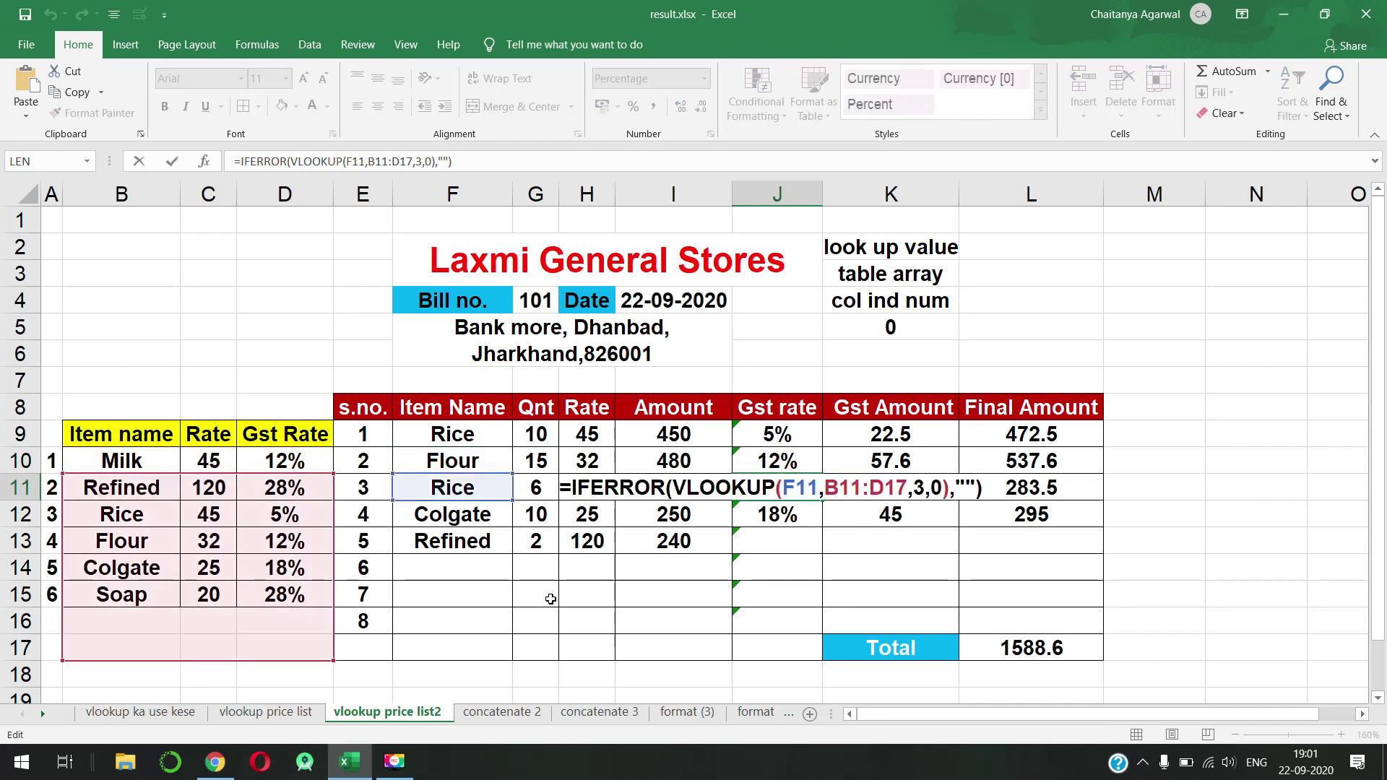
pyautogui.press('Escape')
# Step: Make the B9:D15 table range absolute in the J9 Gst rate lookup formula
pyautogui.click(786, 434)
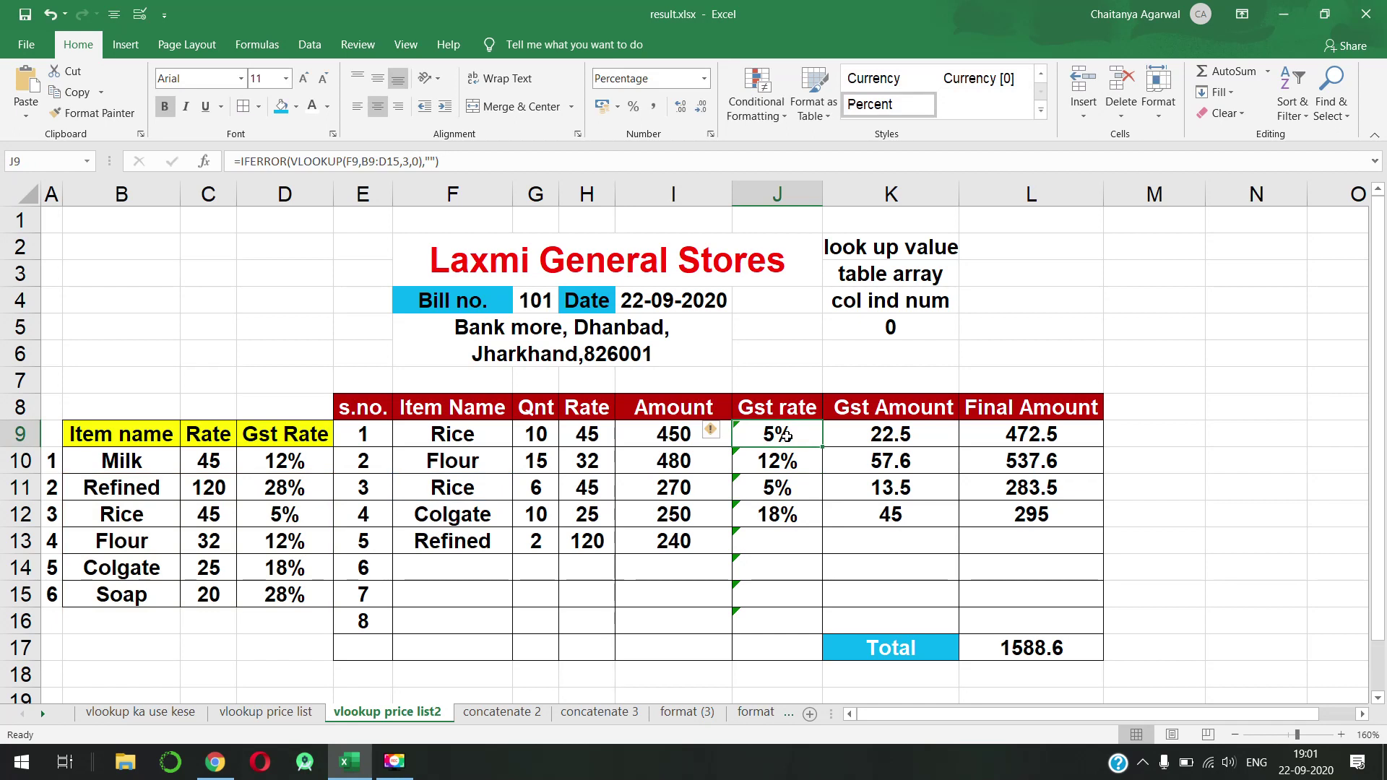
pyautogui.doubleClick(786, 434)
pyautogui.moveTo(815, 434); pyautogui.dragTo(885, 434)
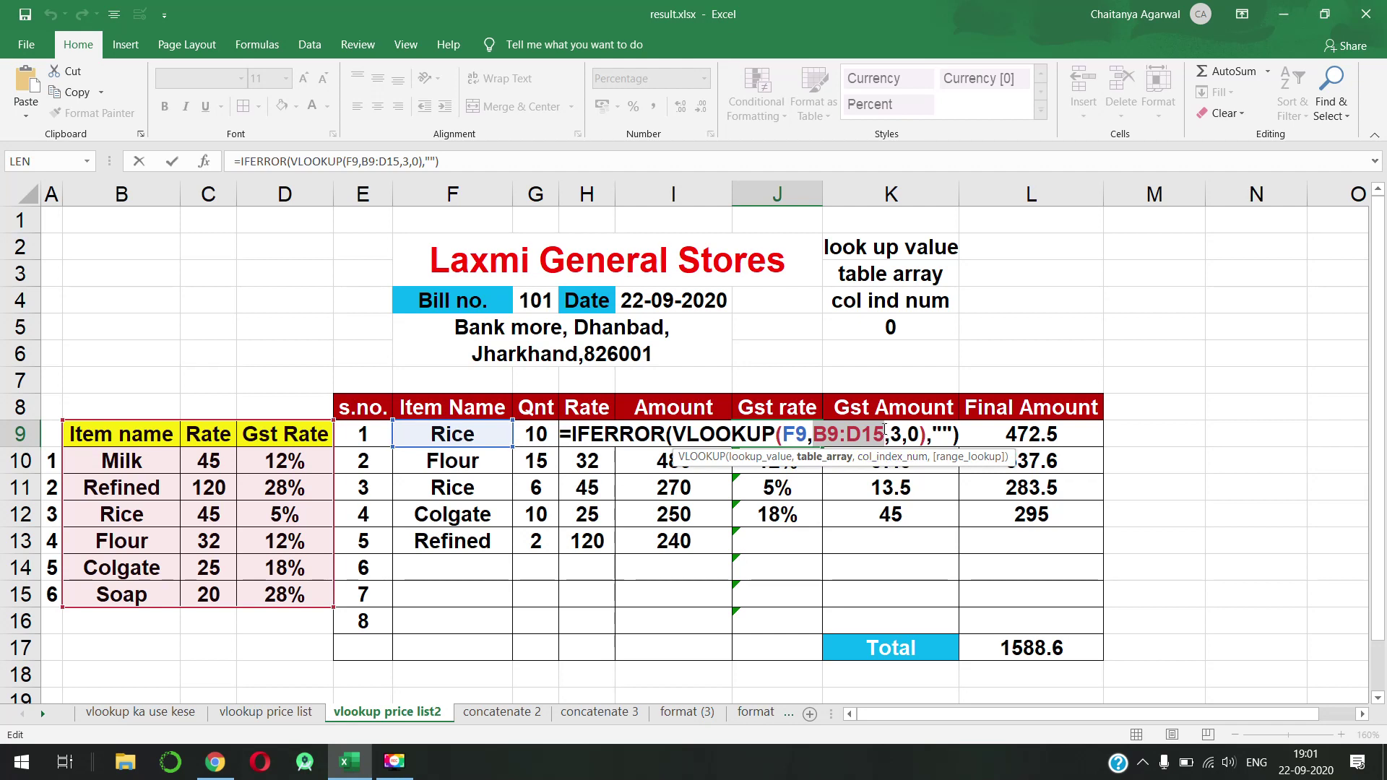
pyautogui.press('F4')
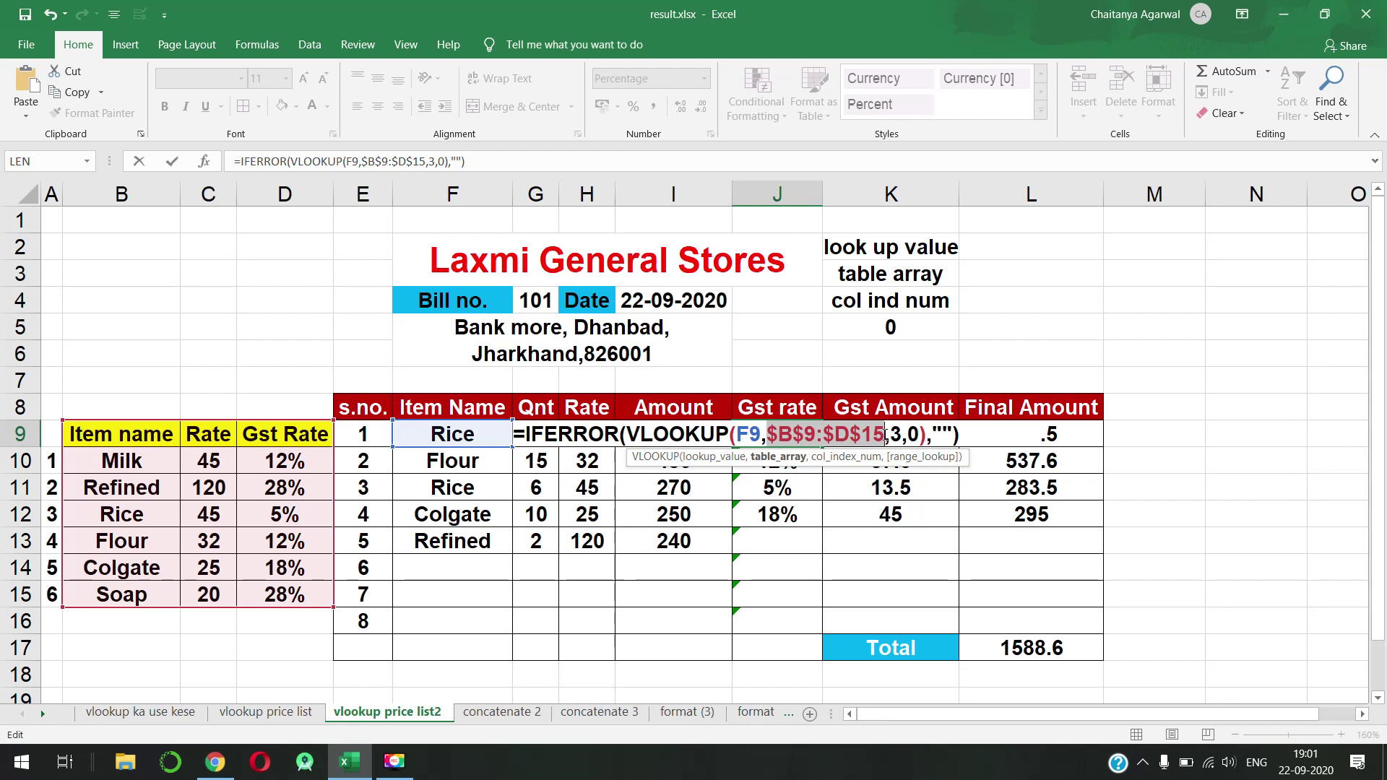
pyautogui.press('Return')
# Step: Copy the J9 Gst rate formula into J10 and compare the table ranges used in J10 and J11
pyautogui.click(811, 432)
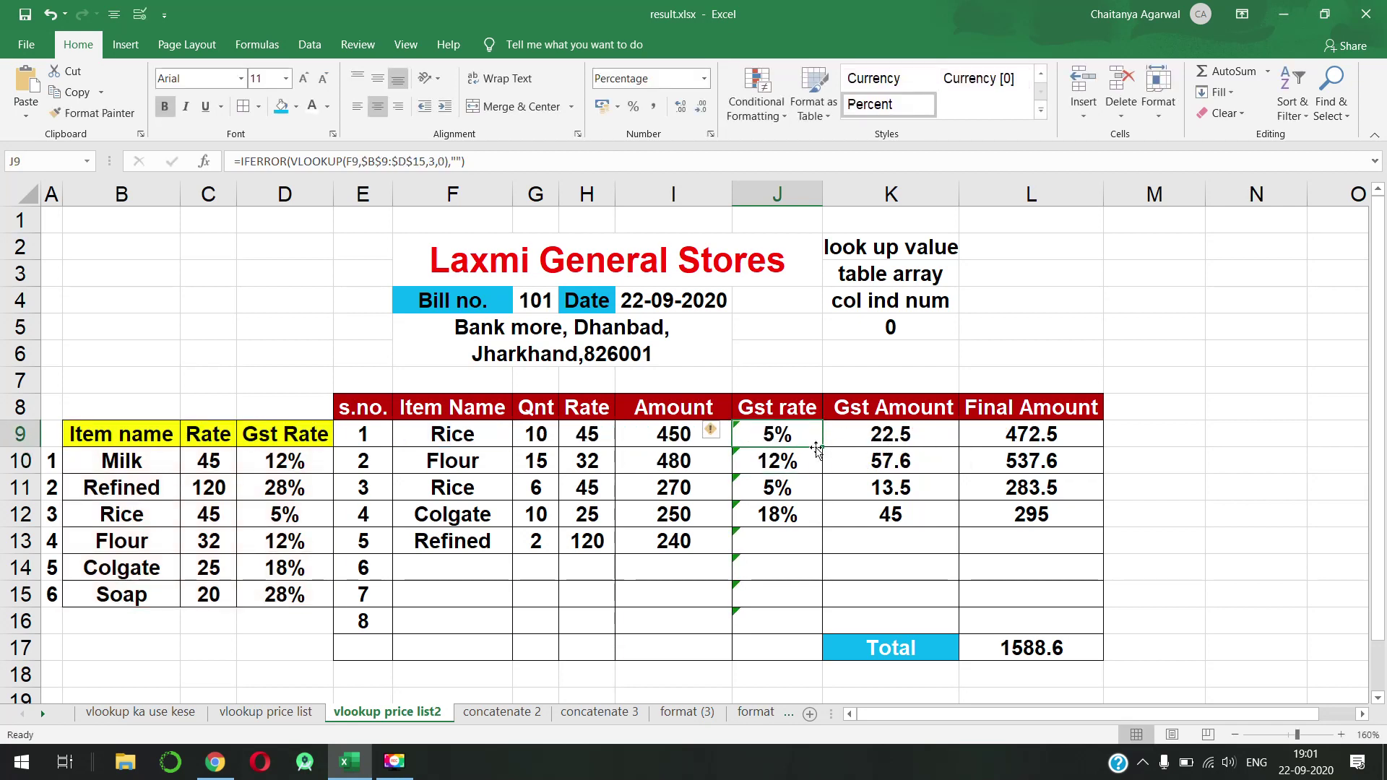
pyautogui.moveTo(822, 449); pyautogui.dragTo(816, 467)
pyautogui.click(814, 463)
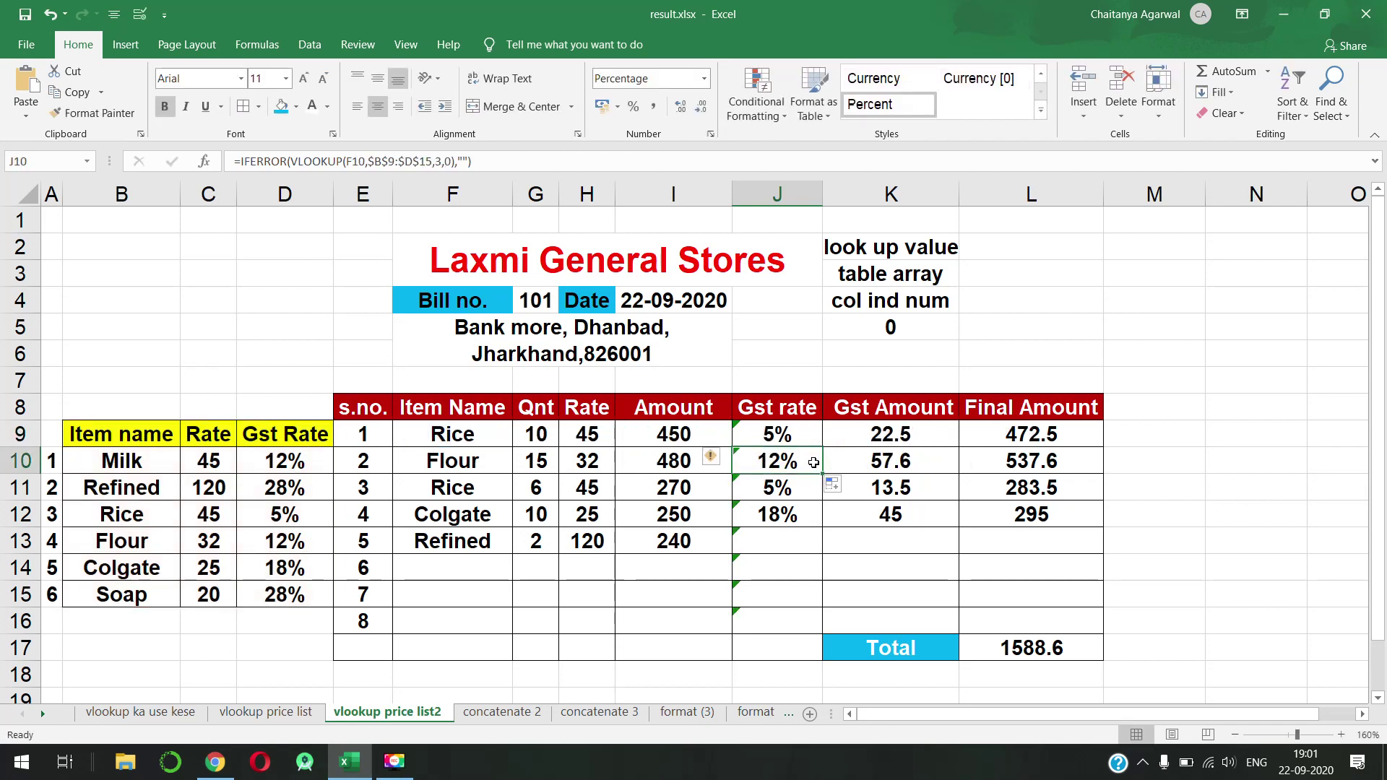
pyautogui.doubleClick(814, 462)
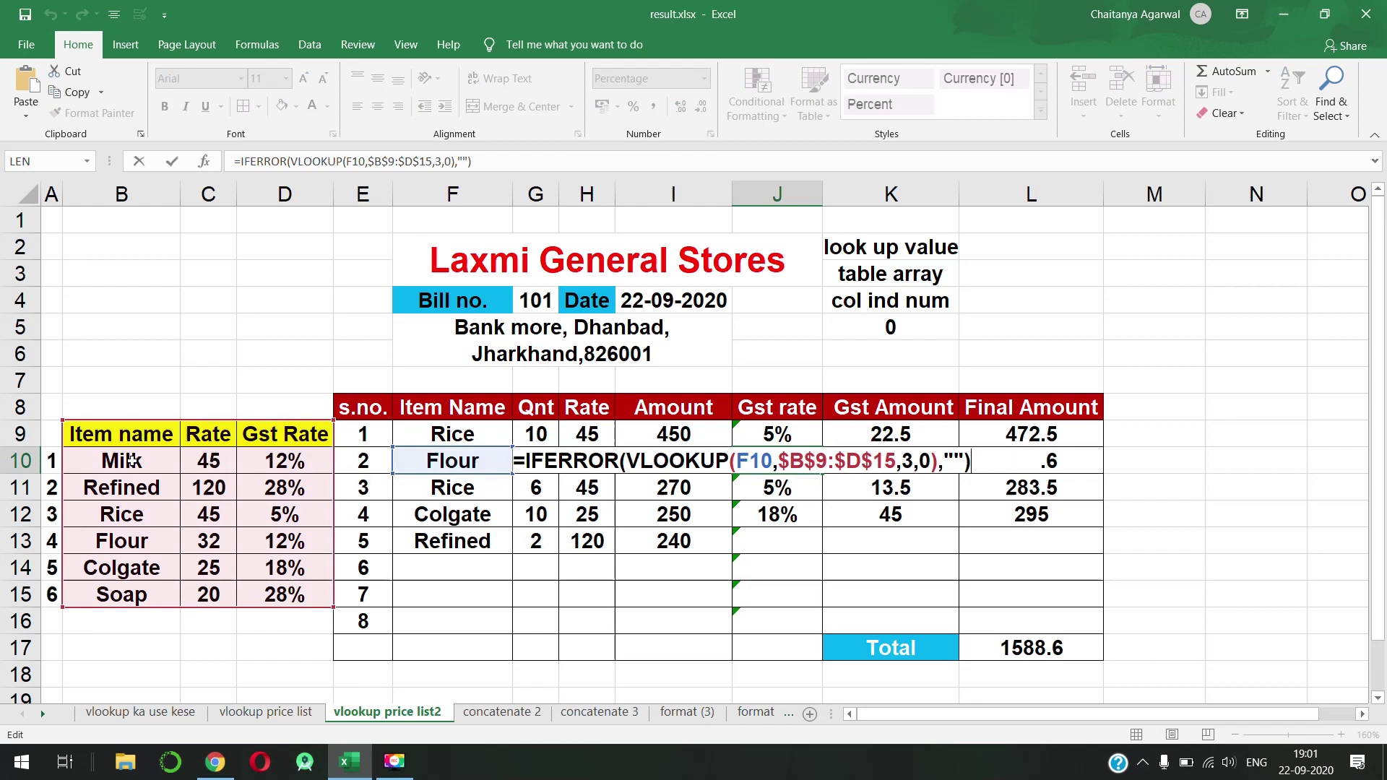
pyautogui.press('Return')
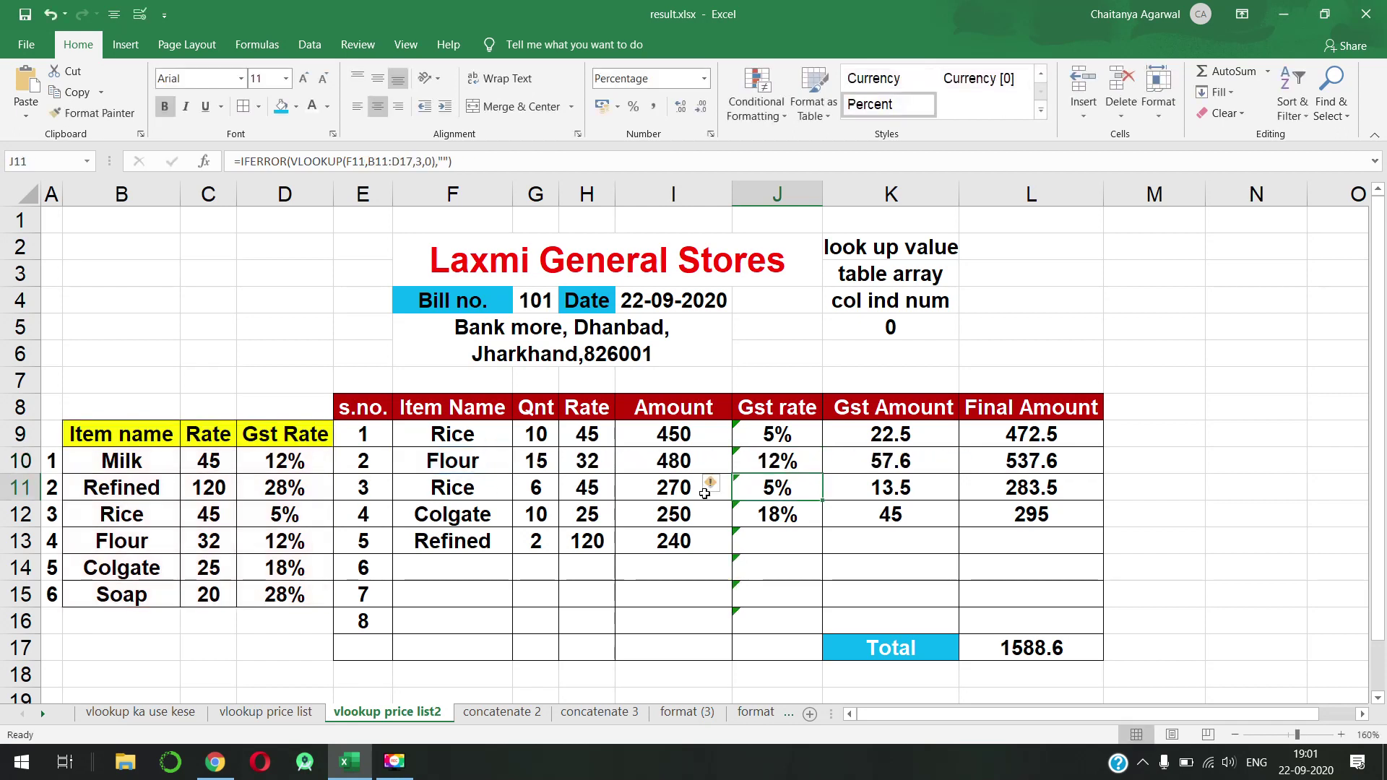
pyautogui.doubleClick(788, 488)
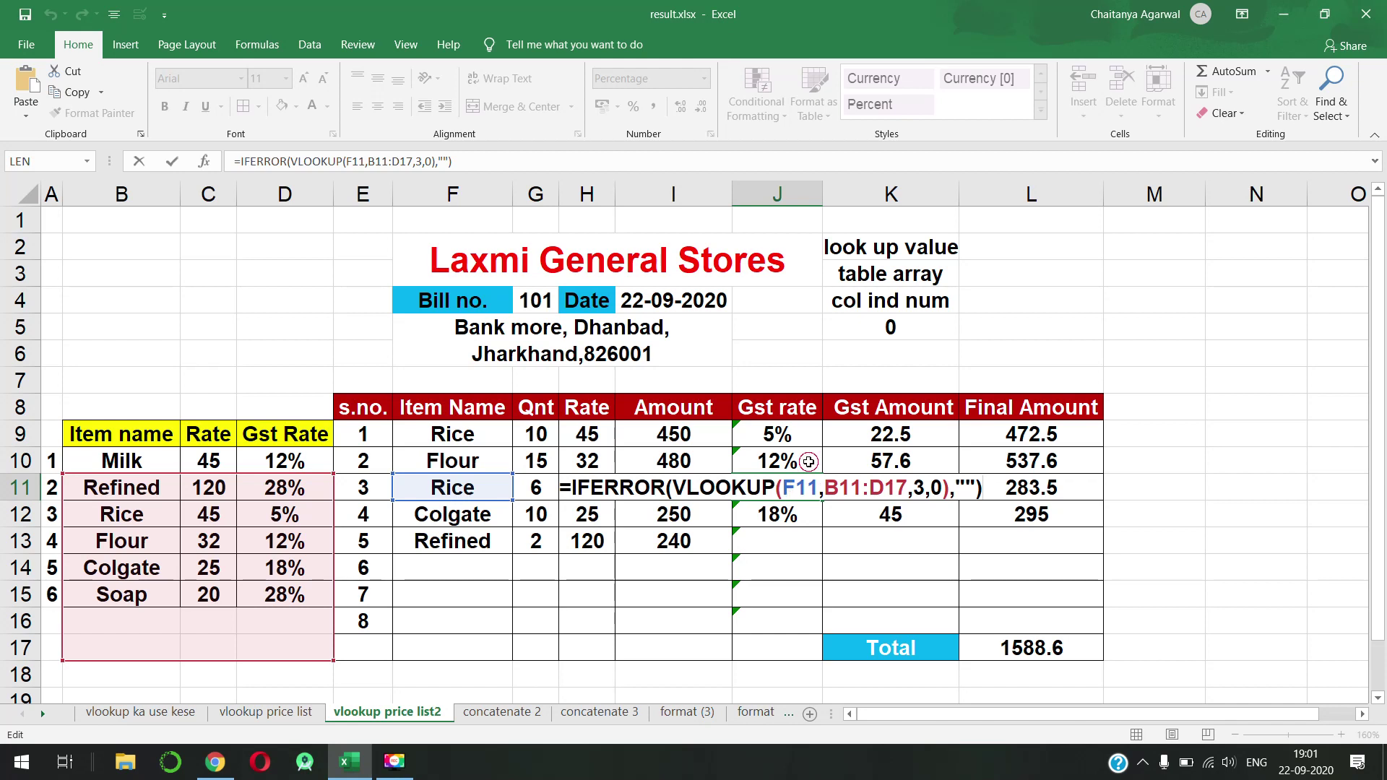
pyautogui.press('Return')
# Step: Fill the J9 Gst rate formula down to J16 and check the locked table range in J10 through J13
pyautogui.click(815, 437)
pyautogui.moveTo(816, 437); pyautogui.dragTo(813, 622)
pyautogui.click(806, 466)
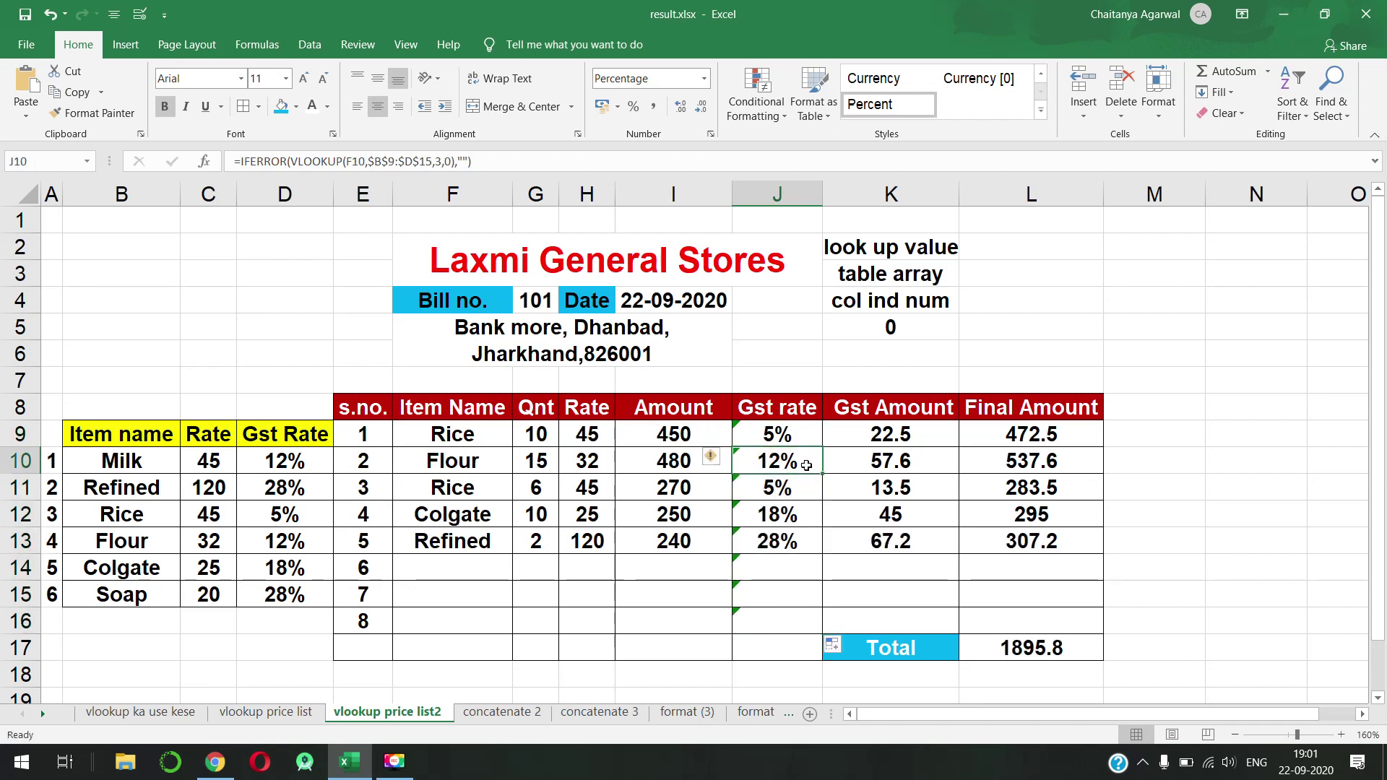
pyautogui.doubleClick(807, 466)
pyautogui.press('Return')
pyautogui.press('F2')
pyautogui.press('Return')
pyautogui.press('F2')
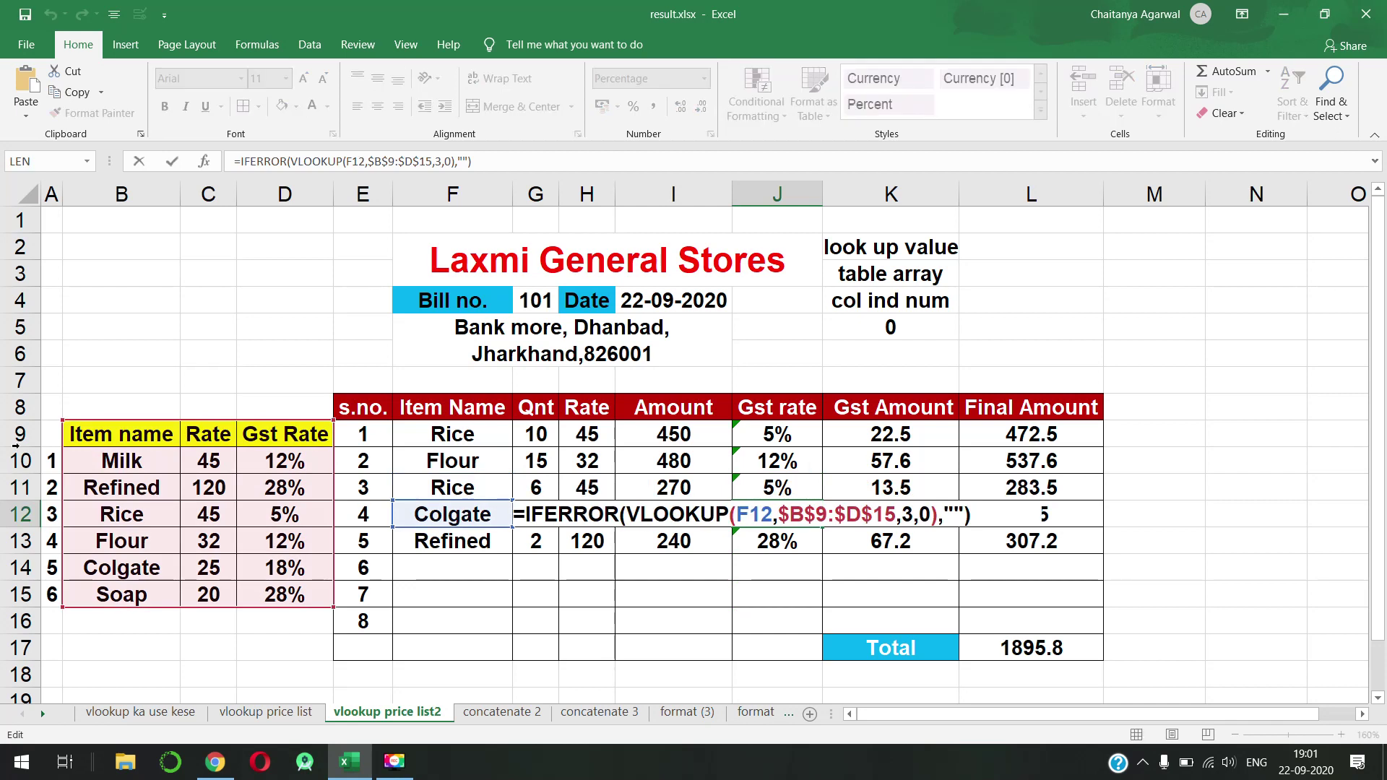
pyautogui.press('Return')
pyautogui.press('F2')
pyautogui.press('Return')
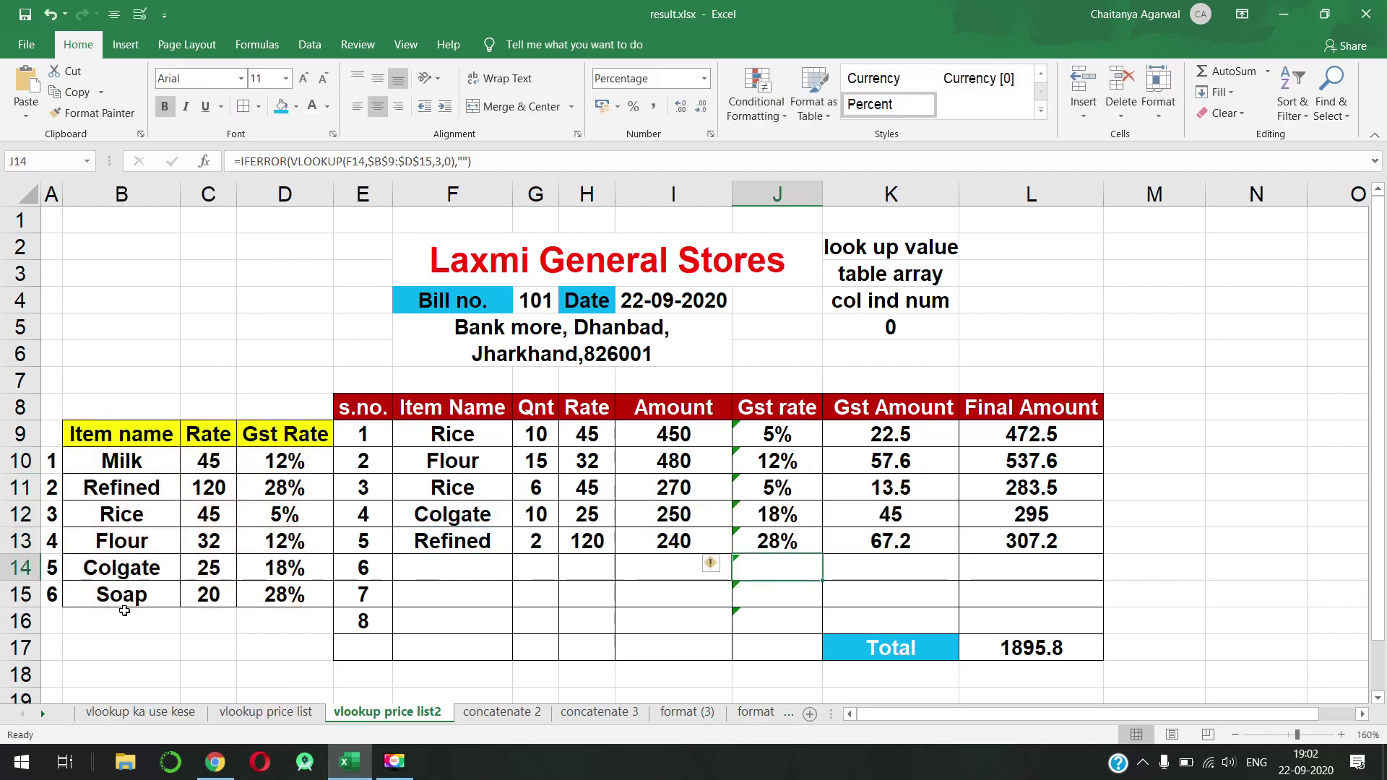
# Step: Choose Milk as the item in F14 and check its rate lookup formula in H14
pyautogui.click(429, 570)
pyautogui.click(521, 574)
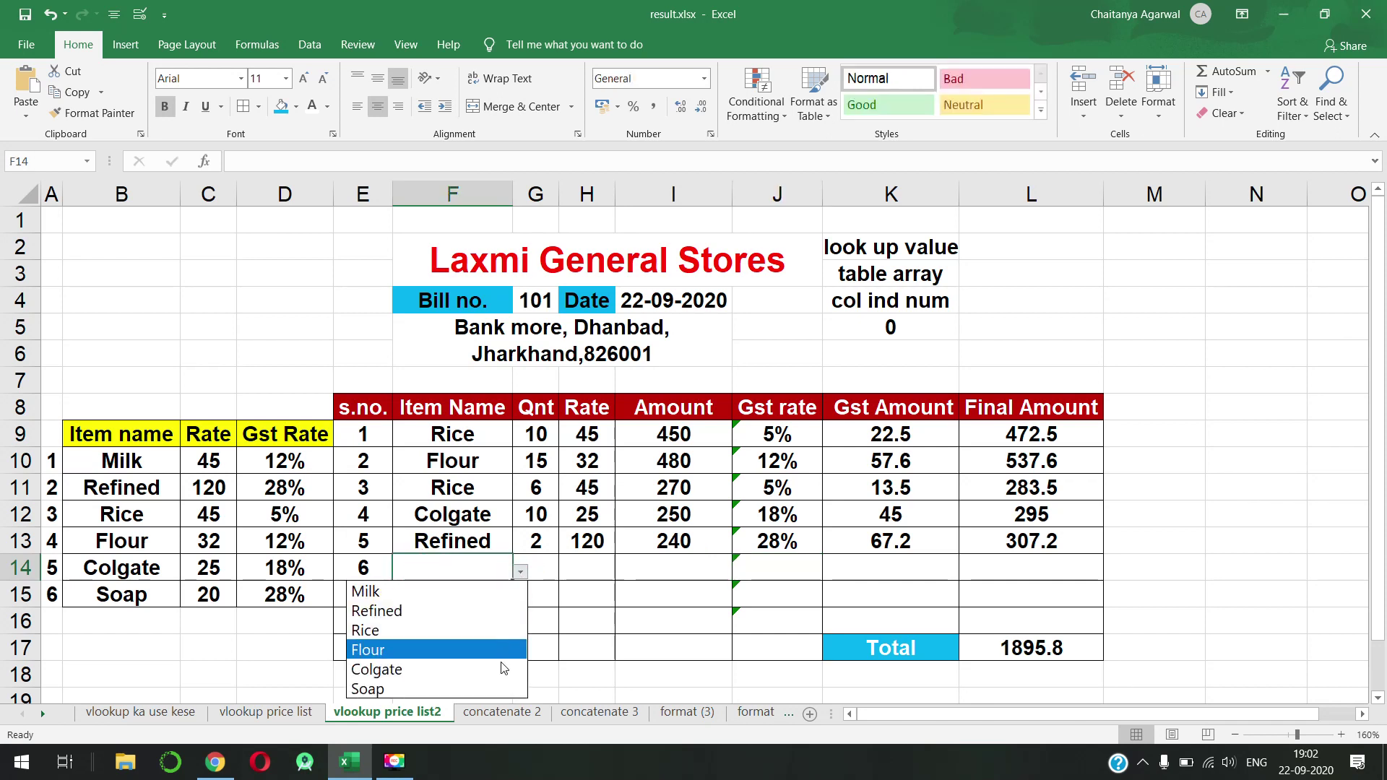
pyautogui.click(484, 591)
pyautogui.click(592, 568)
pyautogui.doubleClick(592, 567)
pyautogui.press('Return')
pyautogui.click(593, 568)
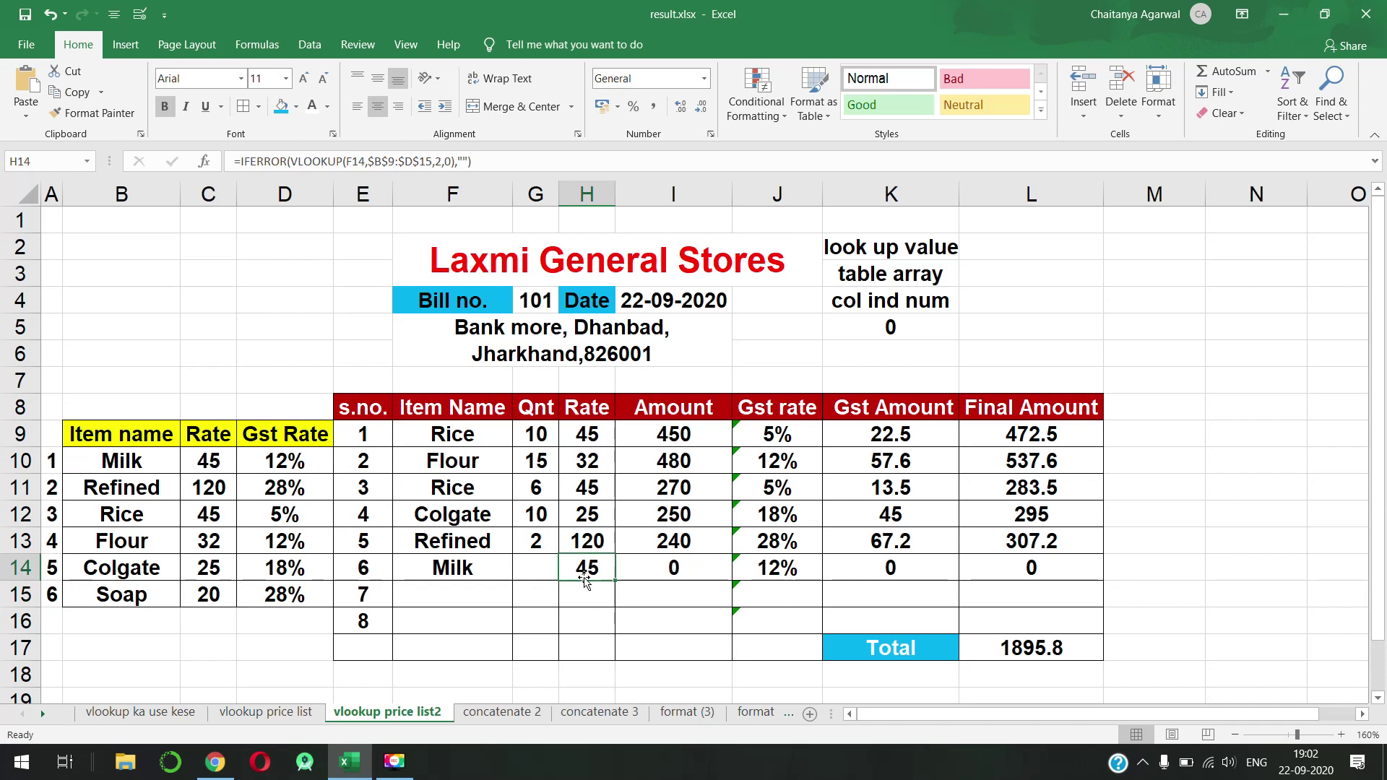
# Step: Enter a quantity of 10 for Milk in G14 and check the final amounts in L9:L14
pyautogui.click(536, 569)
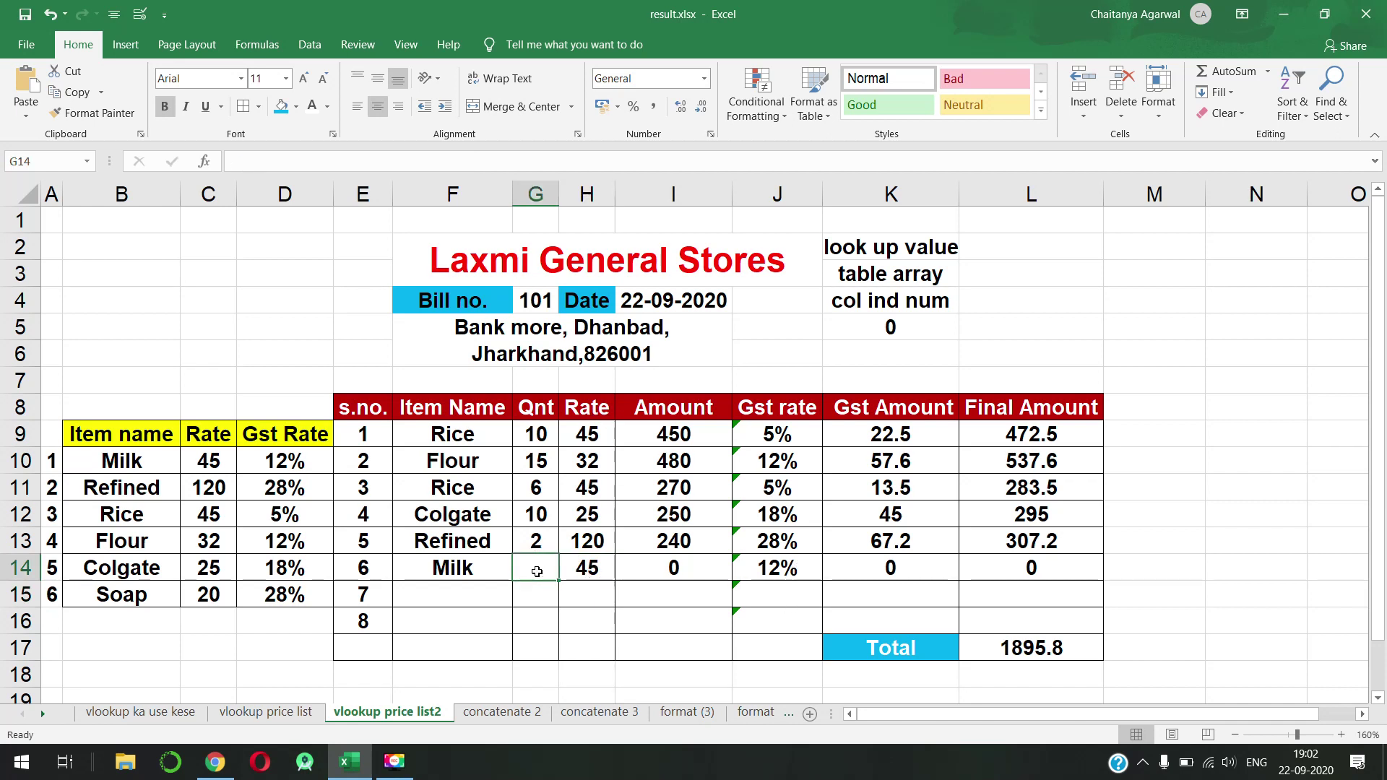
pyautogui.write('10')
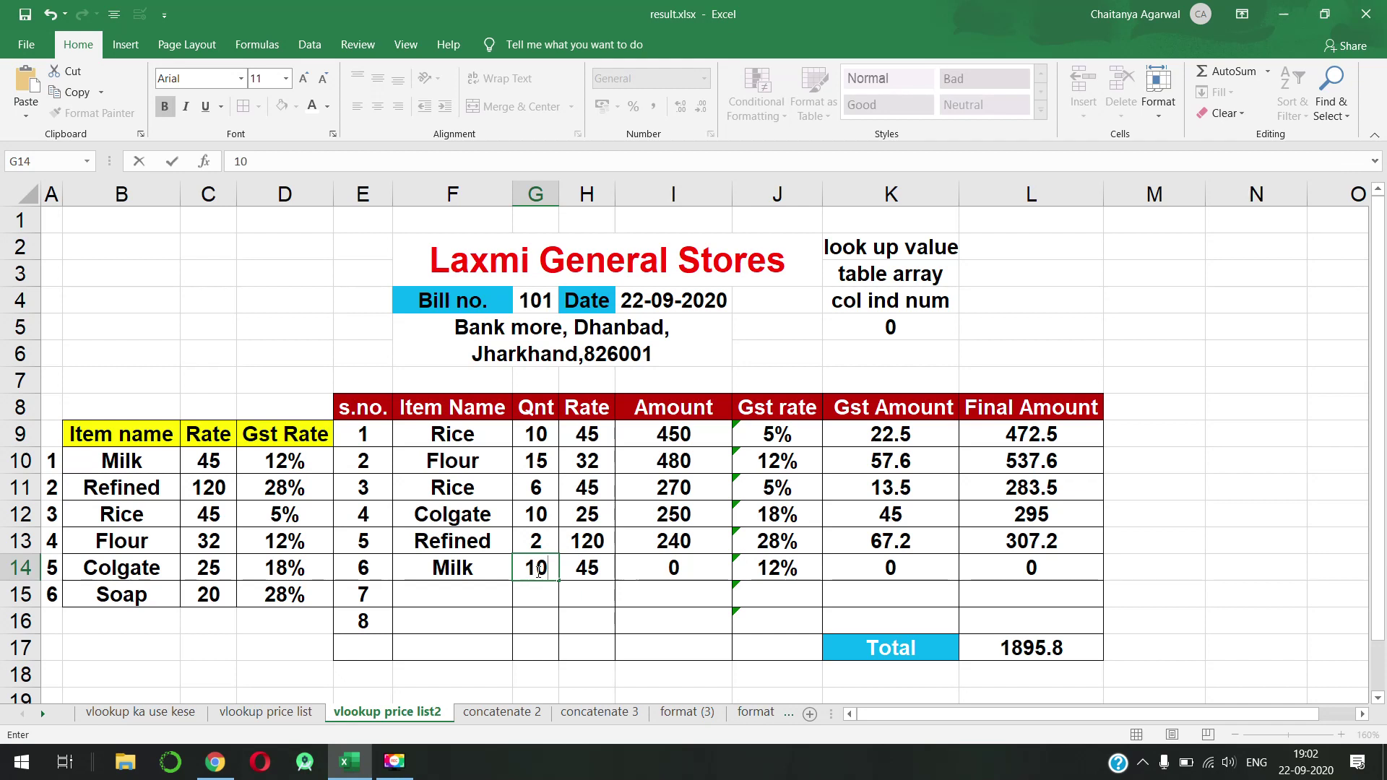
pyautogui.press('Return')
pyautogui.click(1068, 571)
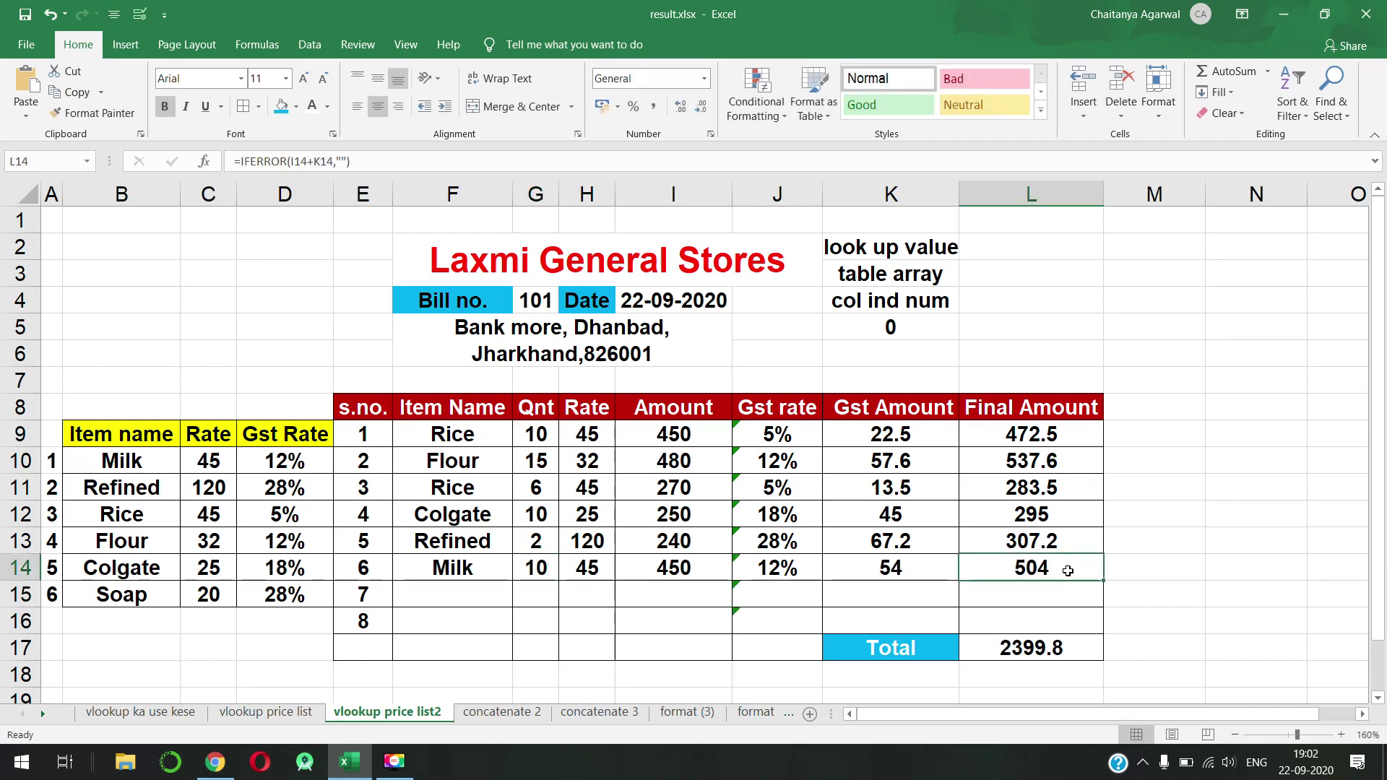
pyautogui.moveTo(1070, 429); pyautogui.dragTo(1078, 564)
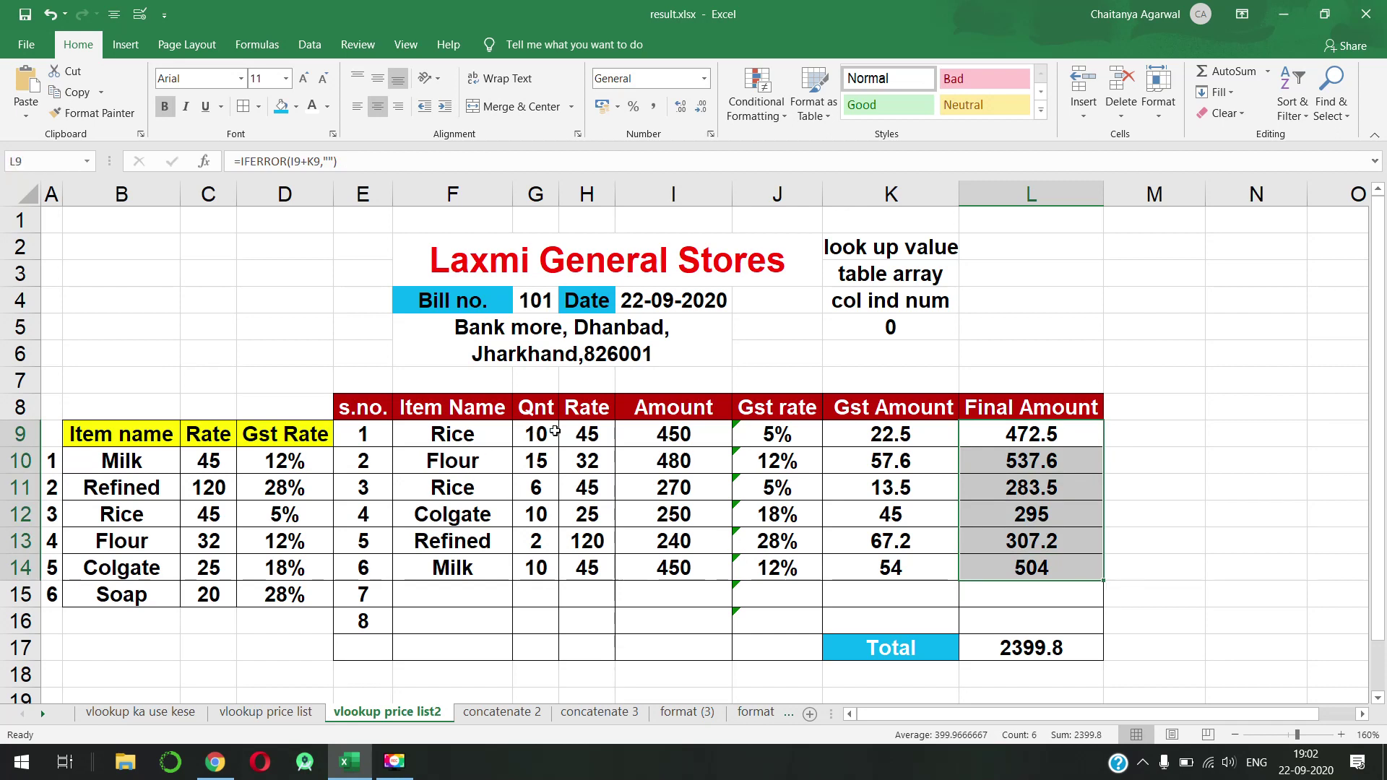
# Step: Review how the row 9 quantity, rate, amount, Gst rate, Gst amount and final amount formulas build on each other
pyautogui.click(585, 434)
pyautogui.click(760, 438)
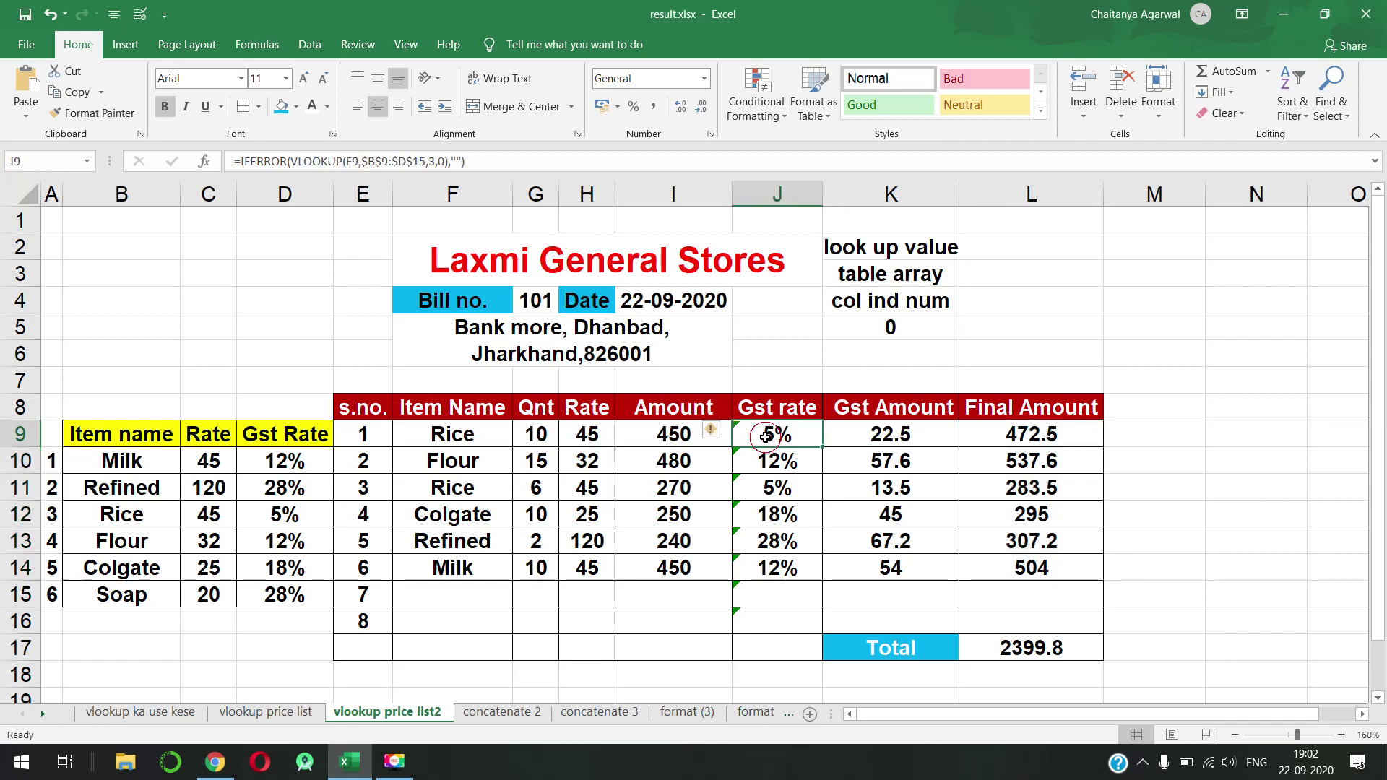
pyautogui.click(683, 437)
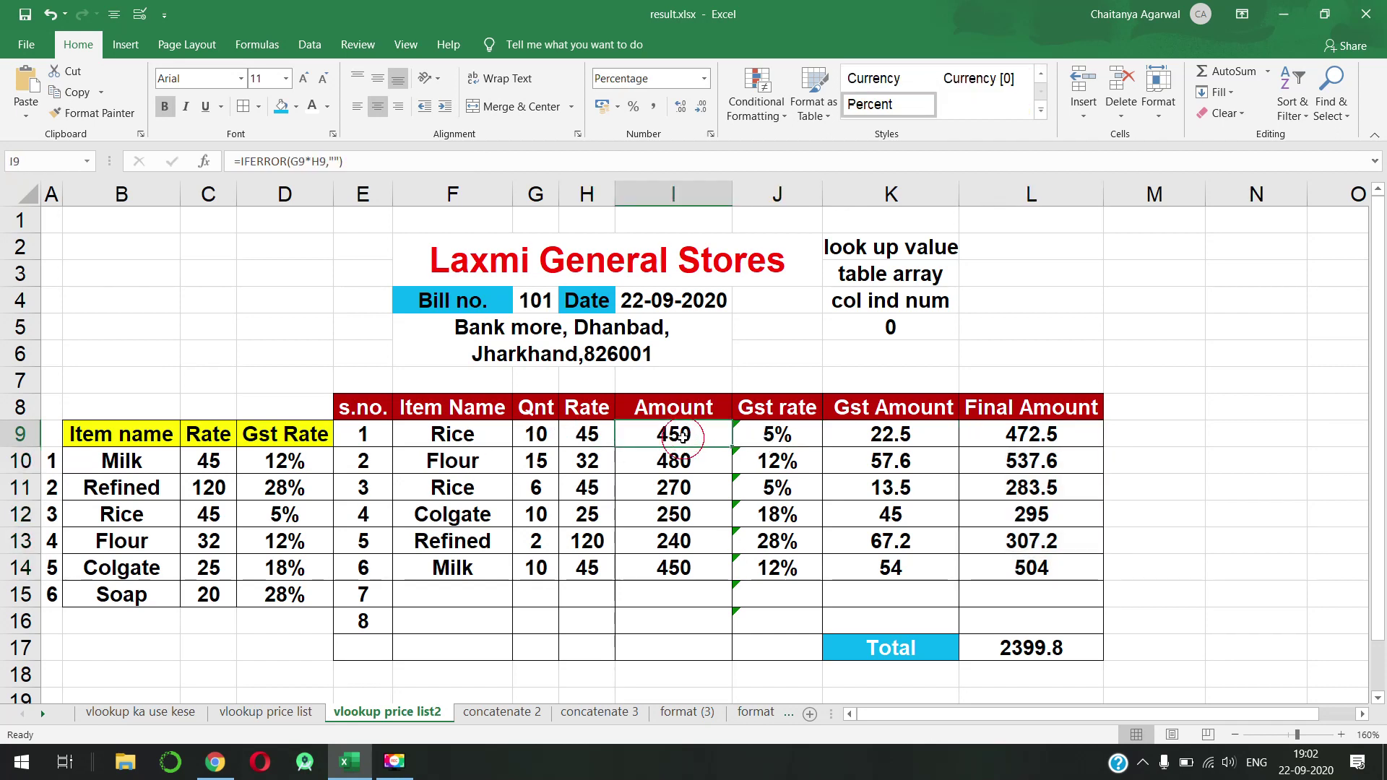
pyautogui.click(545, 439)
pyautogui.click(580, 437)
pyautogui.click(630, 436)
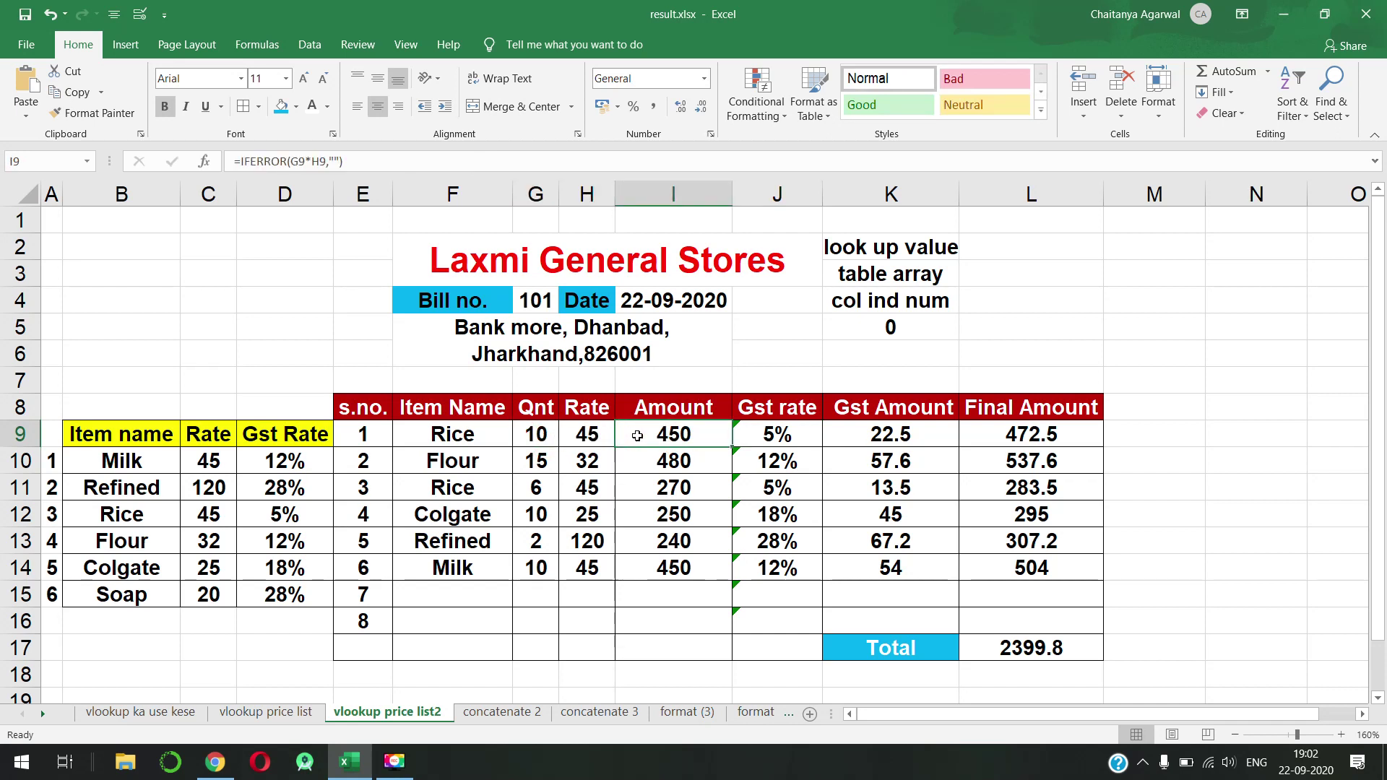
pyautogui.click(859, 436)
pyautogui.click(696, 438)
pyautogui.click(761, 437)
pyautogui.click(858, 437)
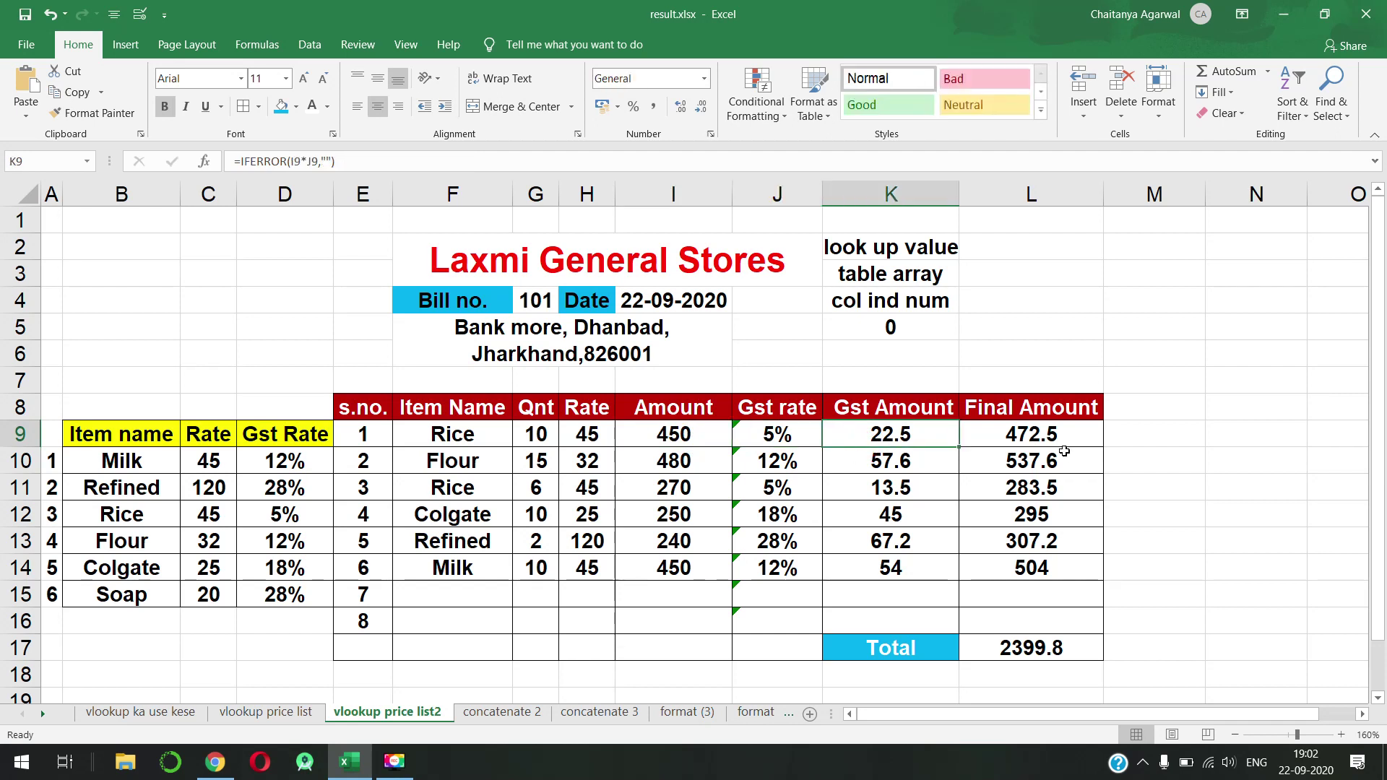
pyautogui.click(1062, 446)
pyautogui.click(688, 434)
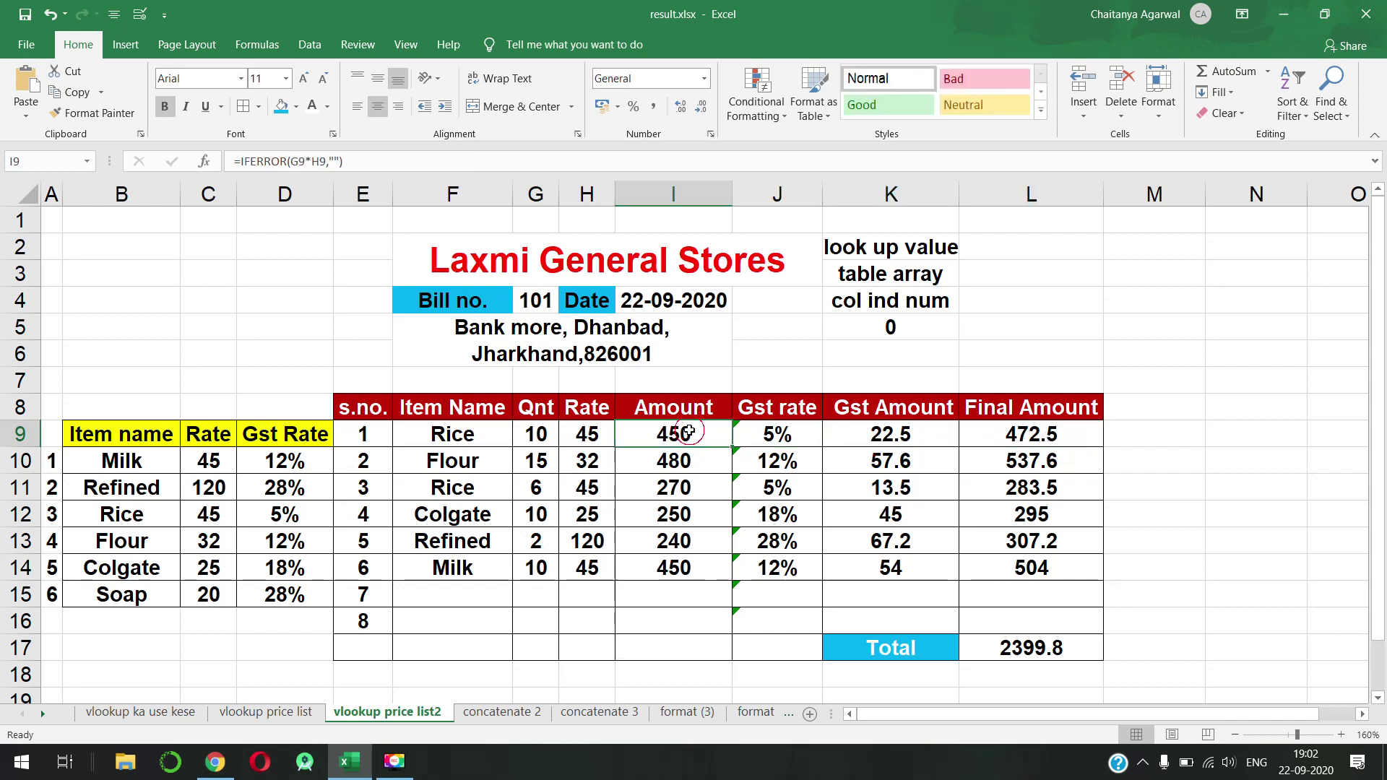
# Step: Check the row 9 Gst amount and final amount formulas, the total in L17, and the price table B9:D15
pyautogui.click(864, 435)
pyautogui.click(1031, 437)
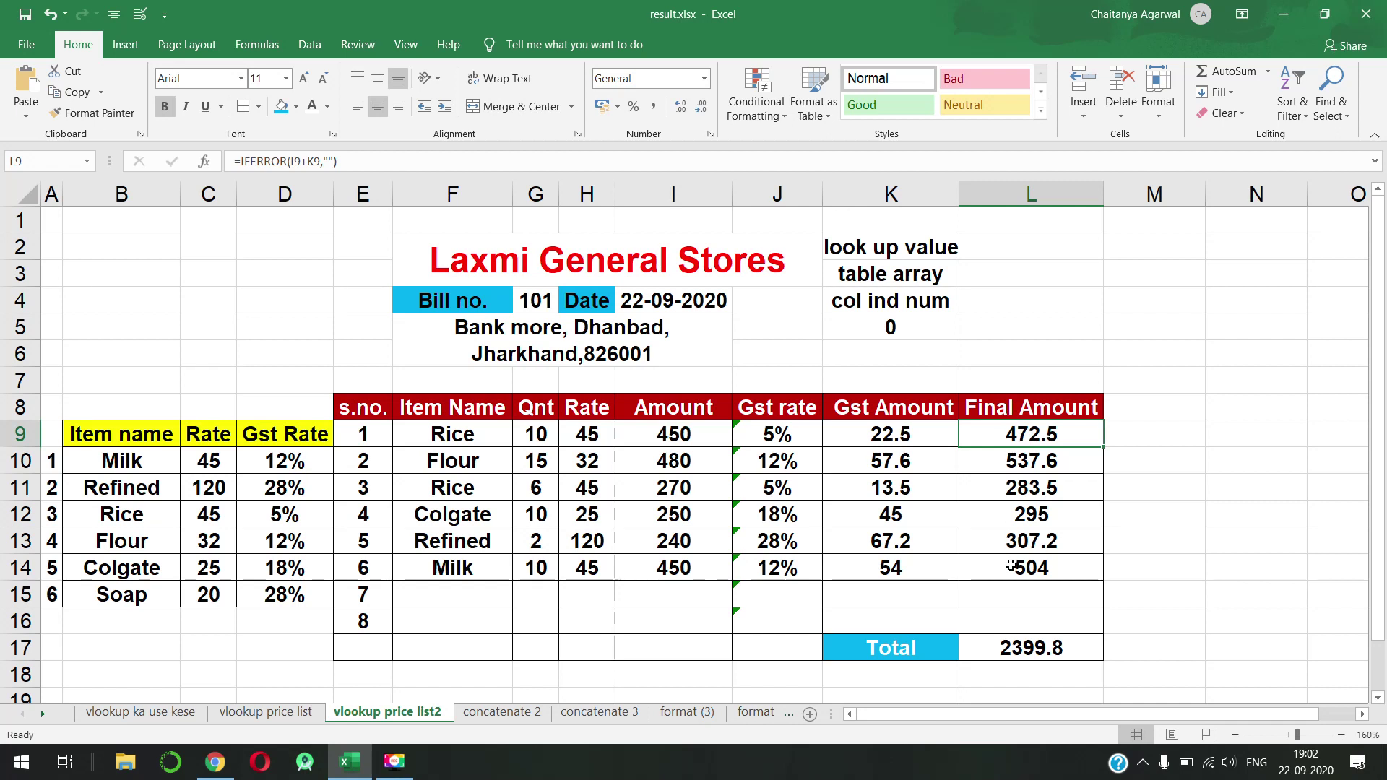
pyautogui.click(1017, 654)
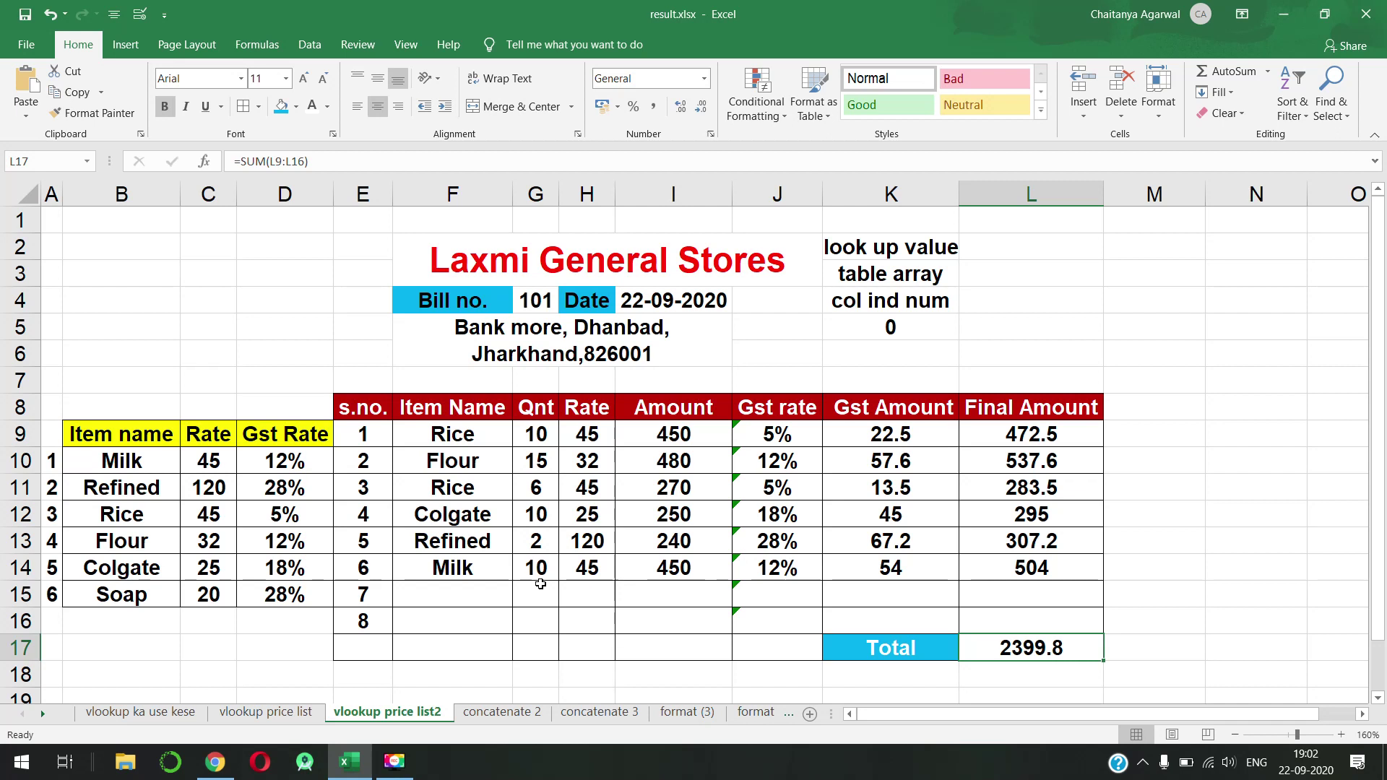
pyautogui.moveTo(127, 446); pyautogui.dragTo(297, 588)
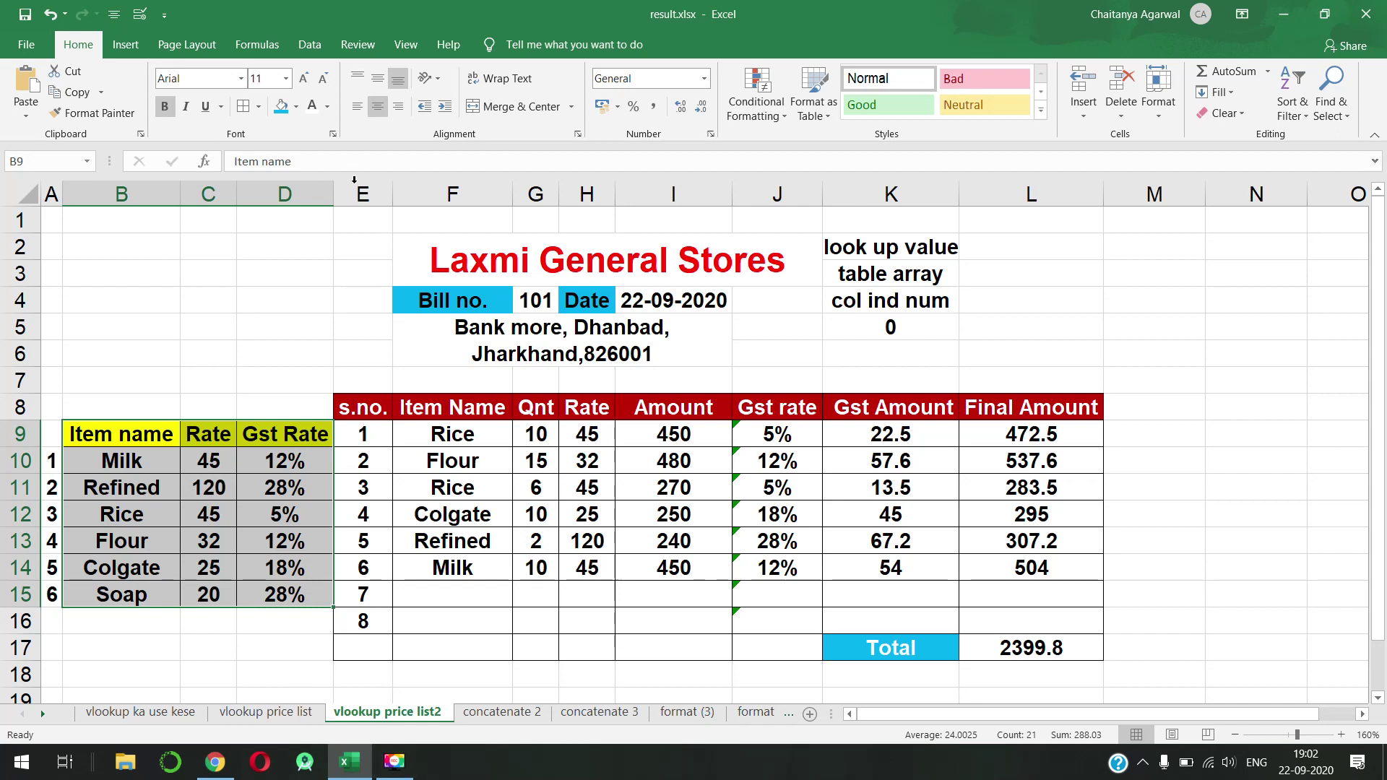
# Step: Clear the lookup argument notes from K2:K5
pyautogui.moveTo(945, 247); pyautogui.dragTo(946, 318)
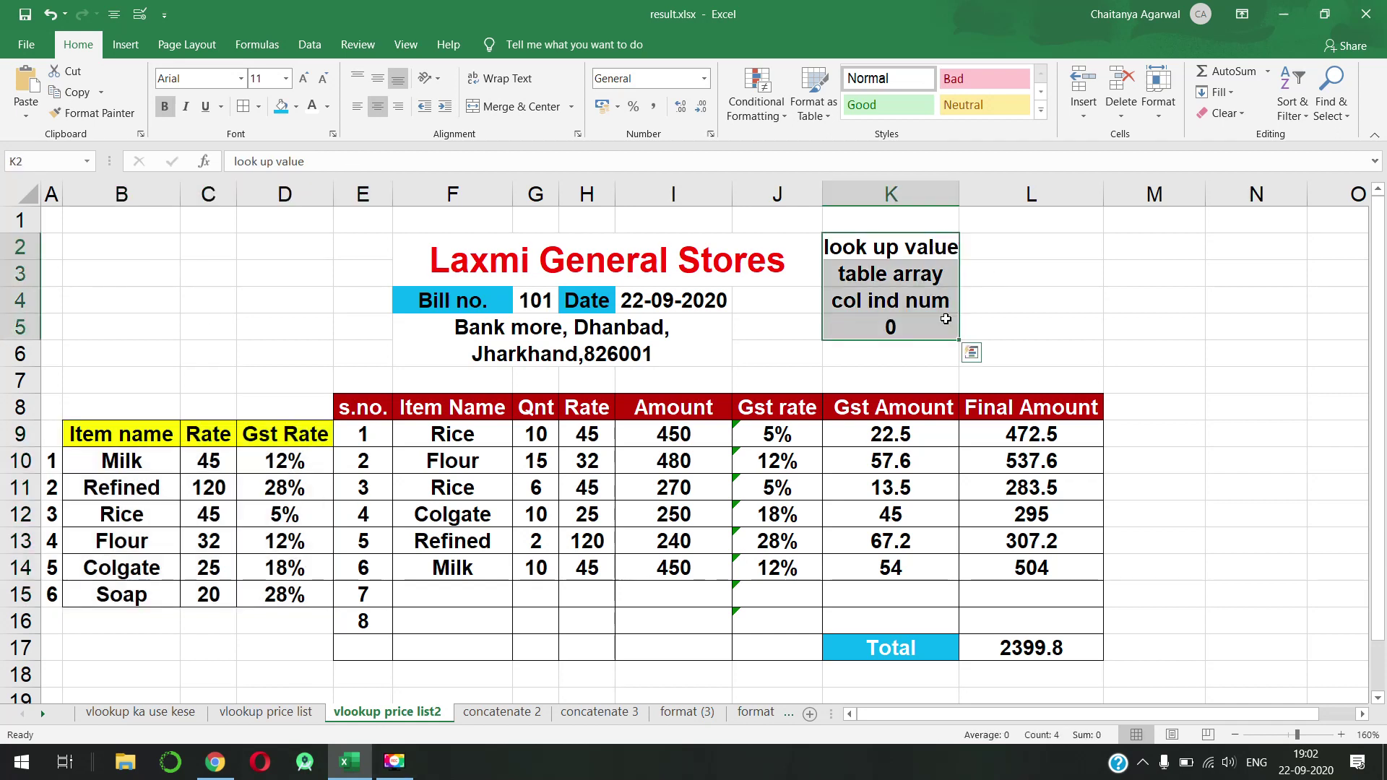
pyautogui.press('Delete')
# Step: Select the bill area from E2 through column L, view its print preview, and return to the sheet
pyautogui.moveTo(350, 237); pyautogui.dragTo(1062, 672)
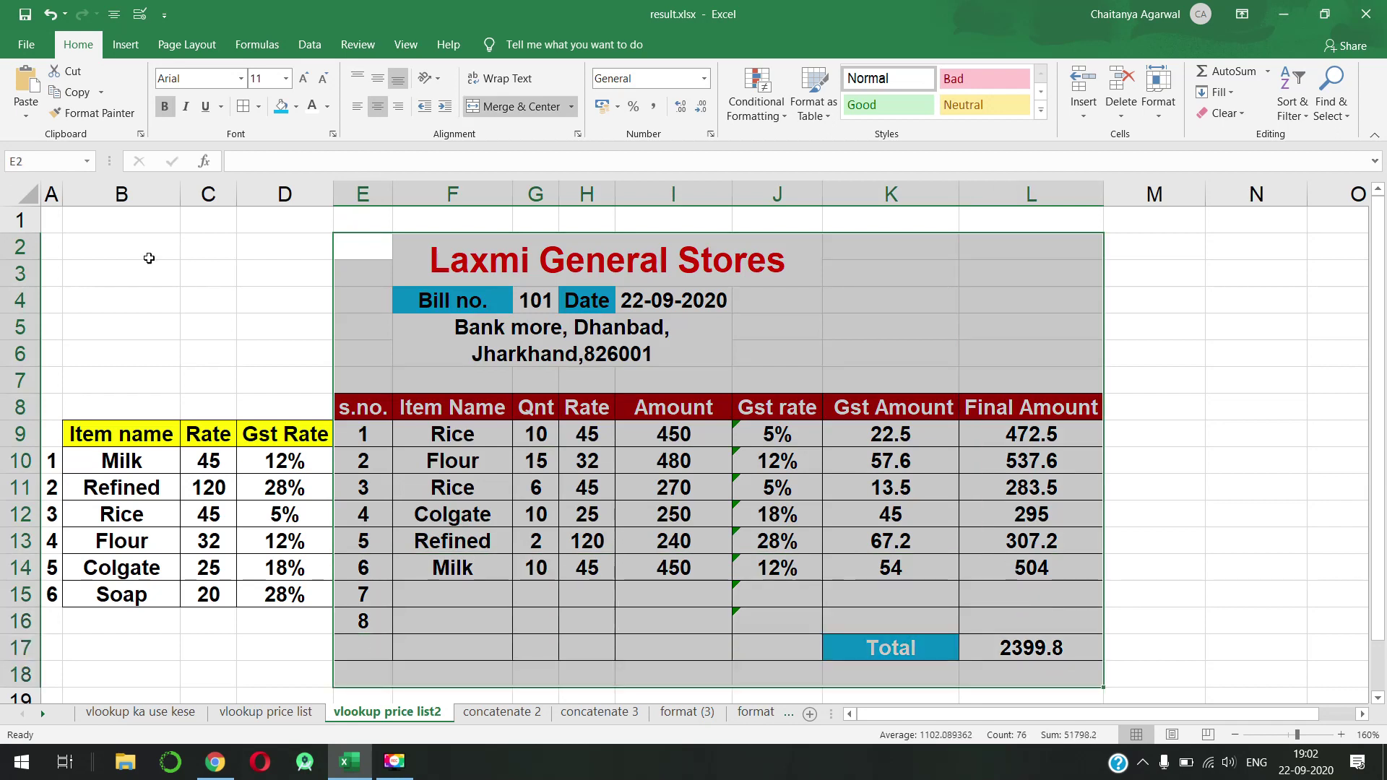
pyautogui.click(26, 44)
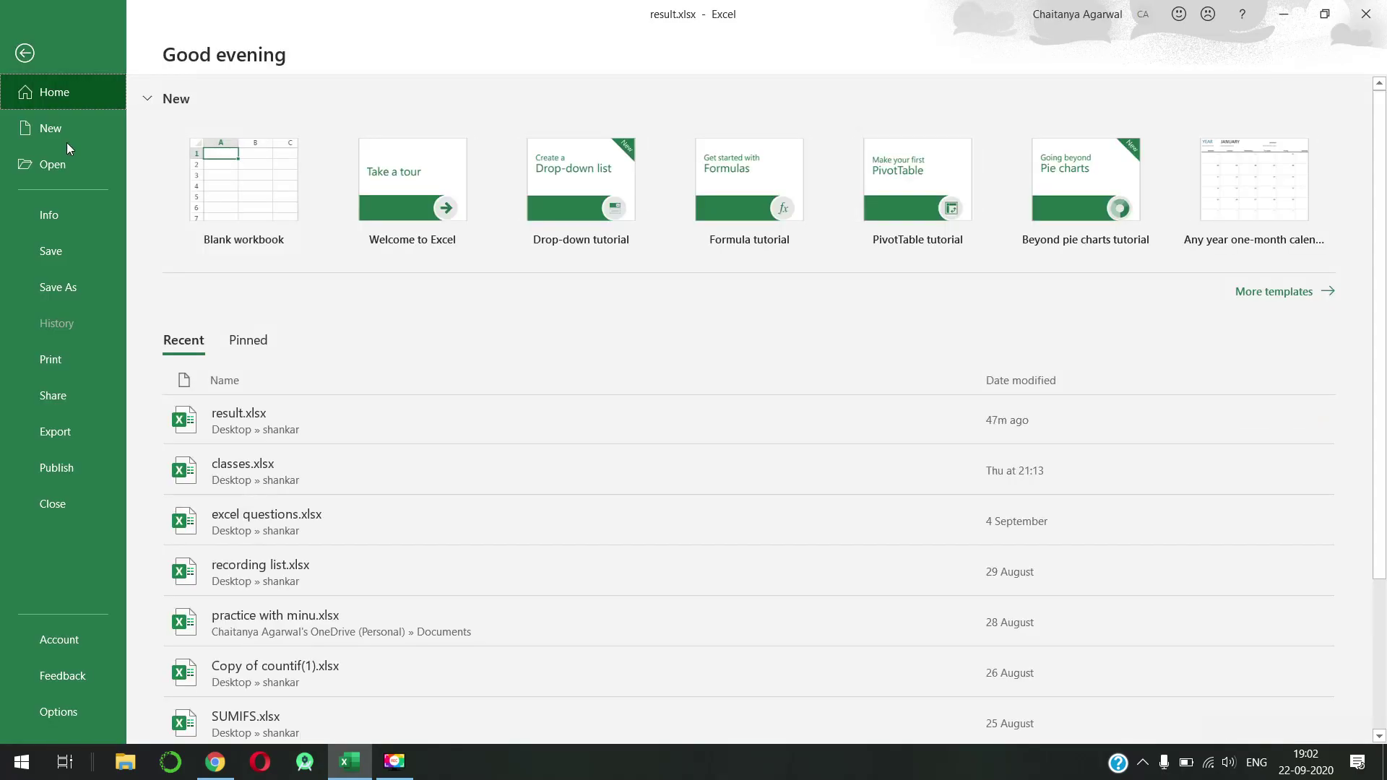
pyautogui.click(90, 362)
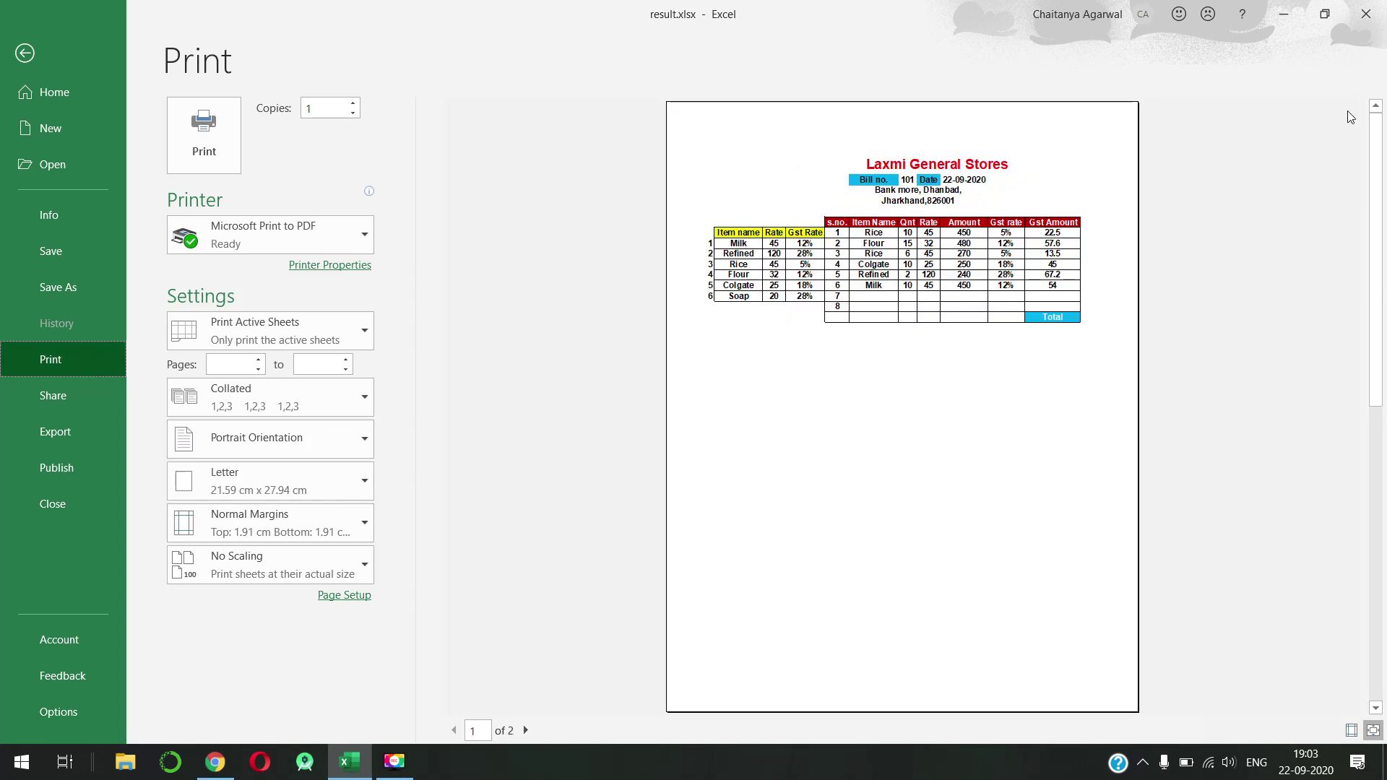
pyautogui.press('Escape')
pyautogui.click(1366, 17)
pyautogui.click(788, 403)
# Step: Set the bill number in G4 to 102 and clear the item names and quantities in F9:G14
pyautogui.click(542, 299)
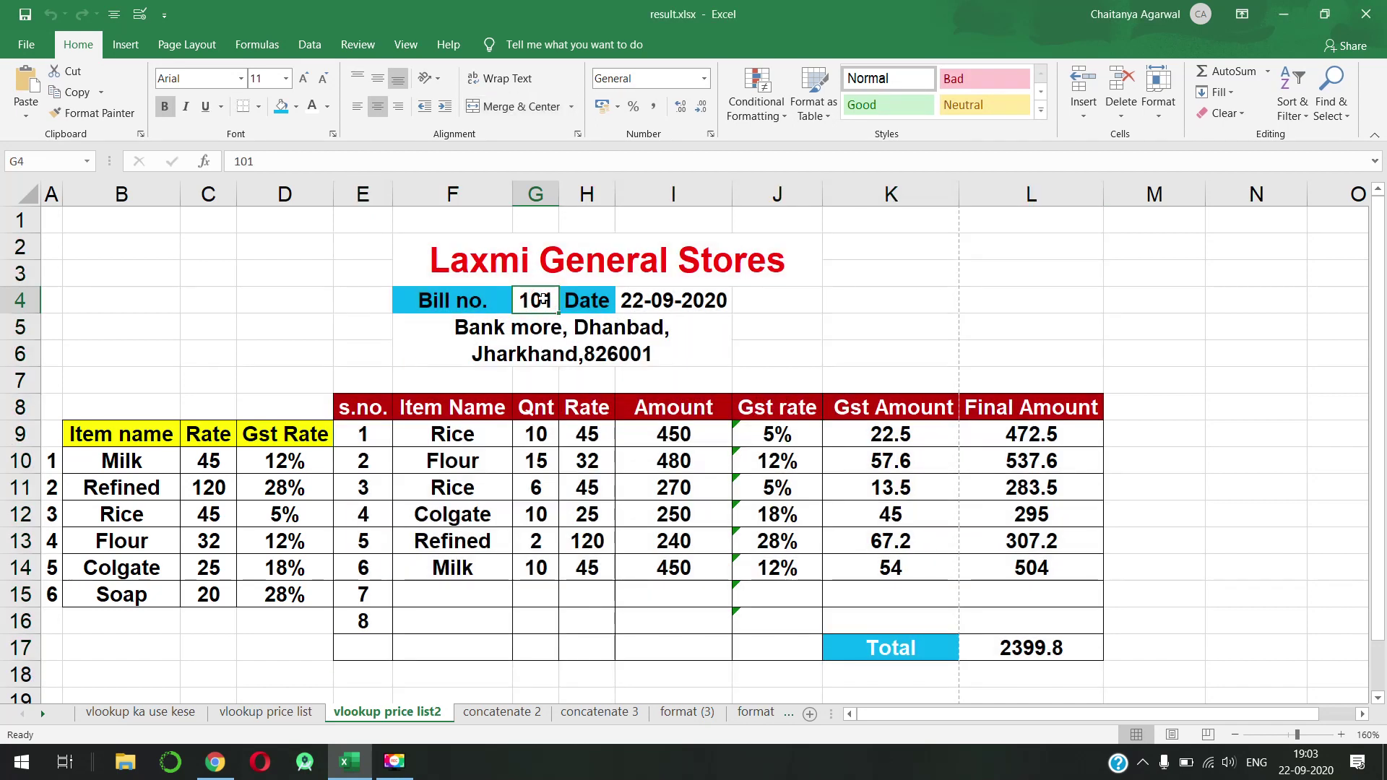
pyautogui.write('102')
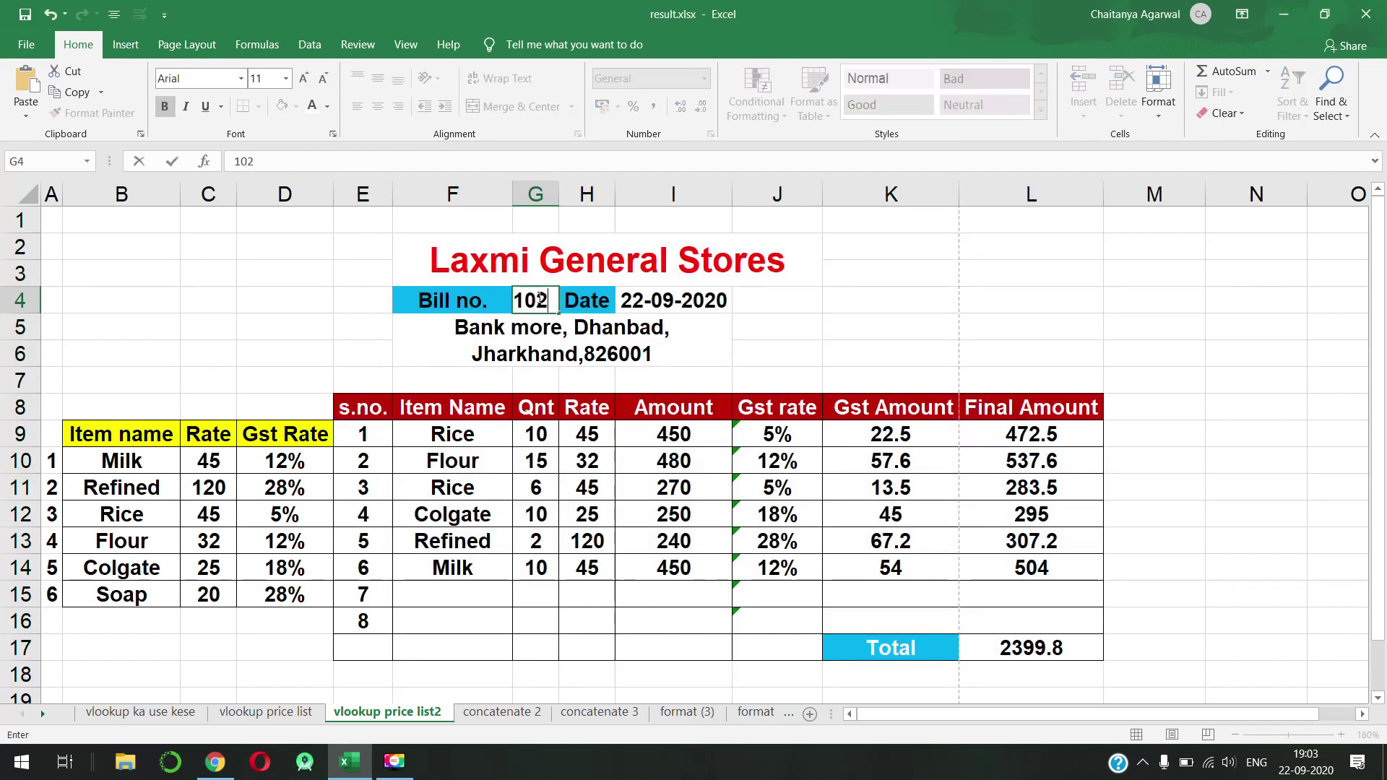
pyautogui.moveTo(463, 436); pyautogui.dragTo(515, 573)
pyautogui.press('Delete')
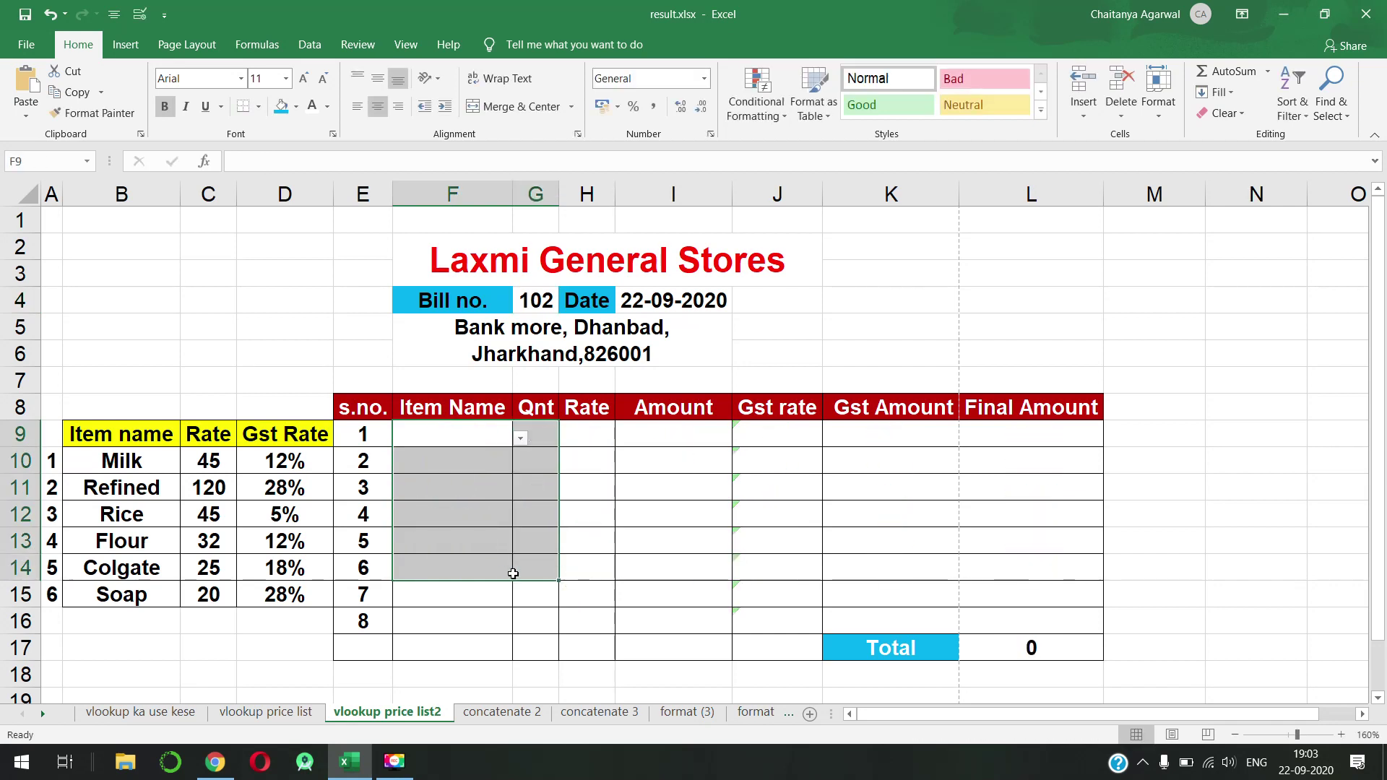
# Step: Choose Rice as the first bill item in F9 and enter a quantity of 10 in G9
pyautogui.click(426, 428)
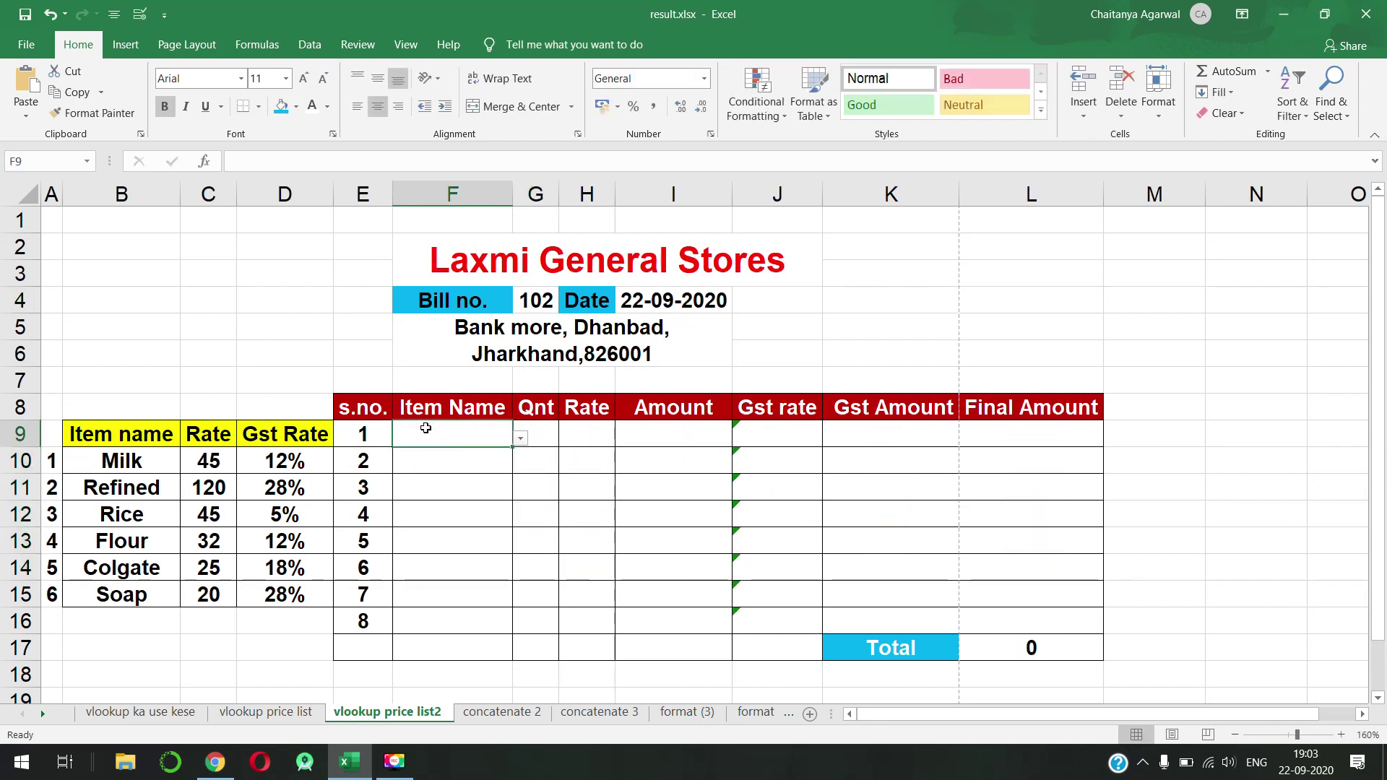
pyautogui.click(520, 439)
pyautogui.click(492, 506)
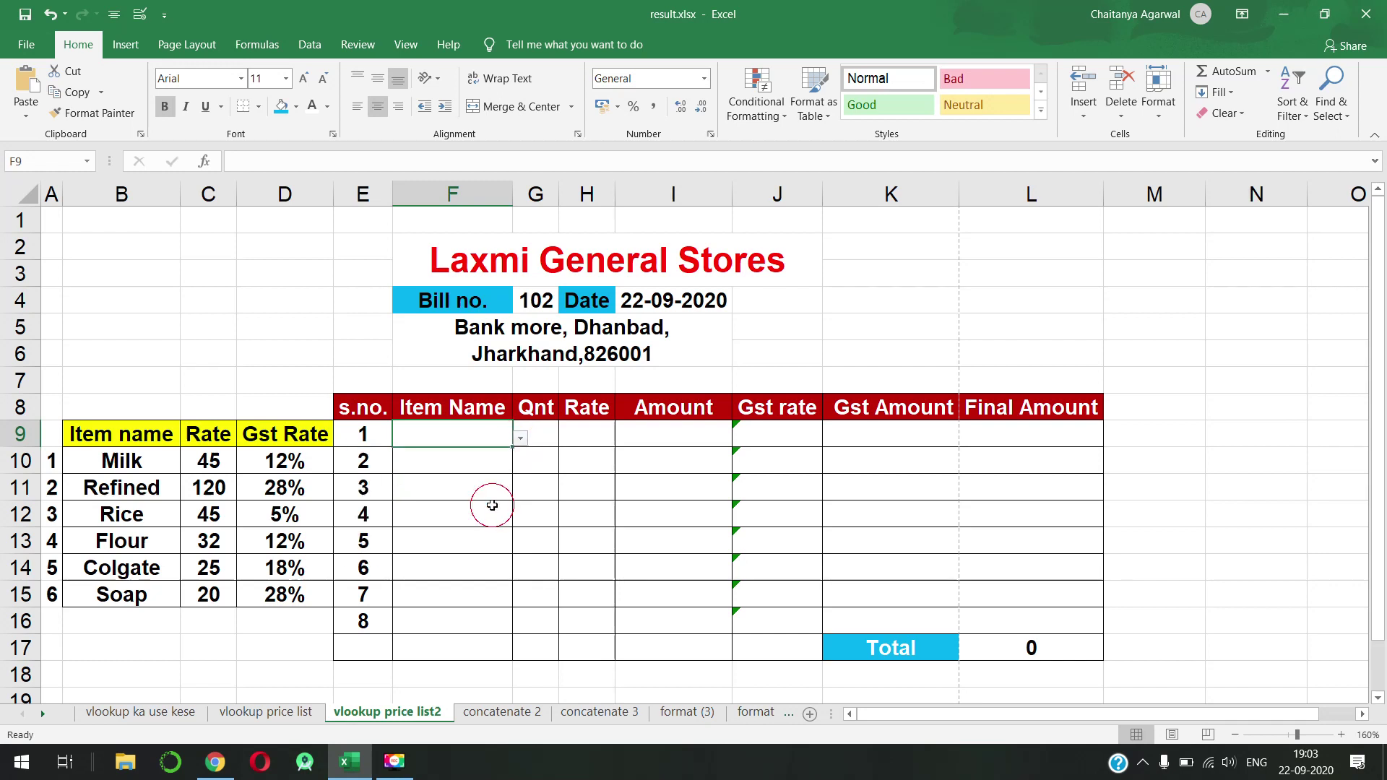
pyautogui.click(546, 440)
pyautogui.write('10')
pyautogui.press('Return')
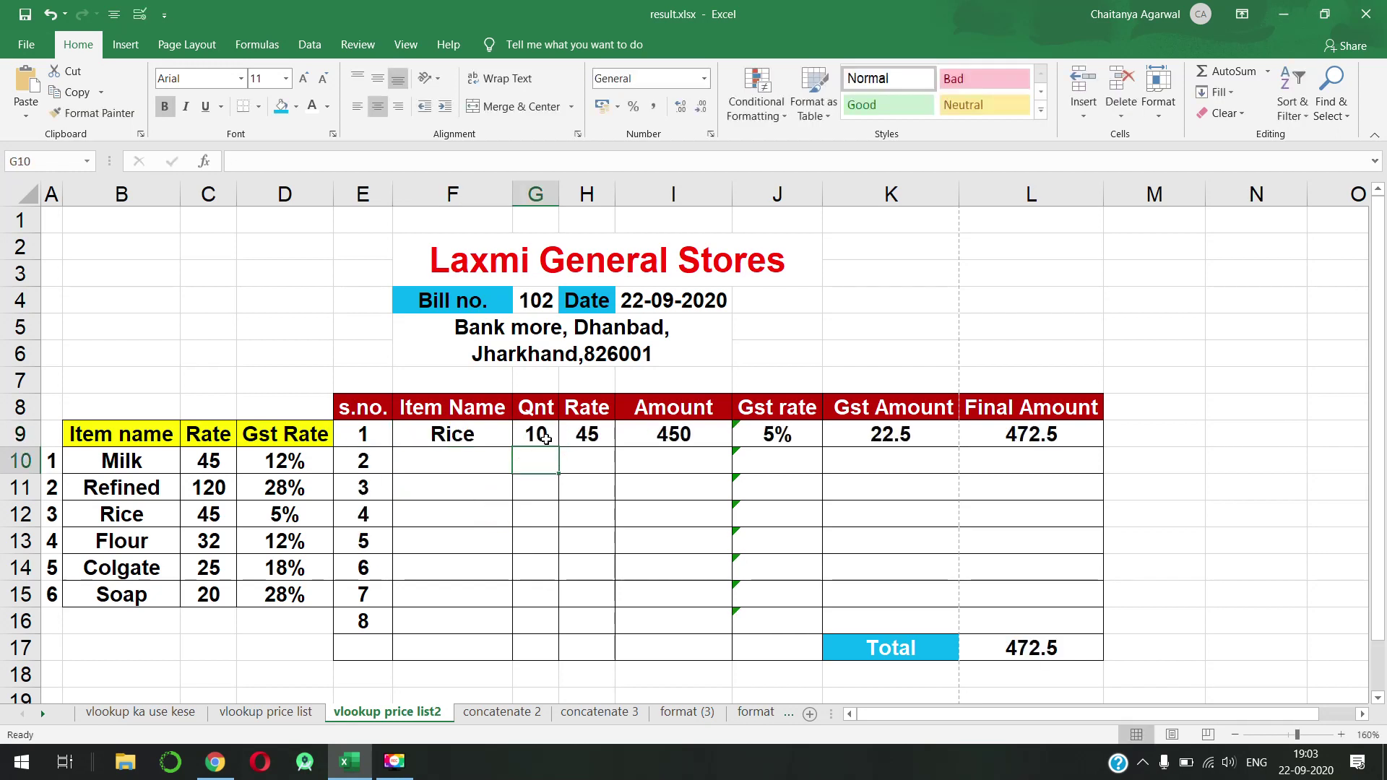
# Step: Choose Colgate as the second bill item in F10 and enter a quantity of 6 in G10
pyautogui.click(444, 460)
pyautogui.click(521, 466)
pyautogui.click(473, 563)
pyautogui.write('6')
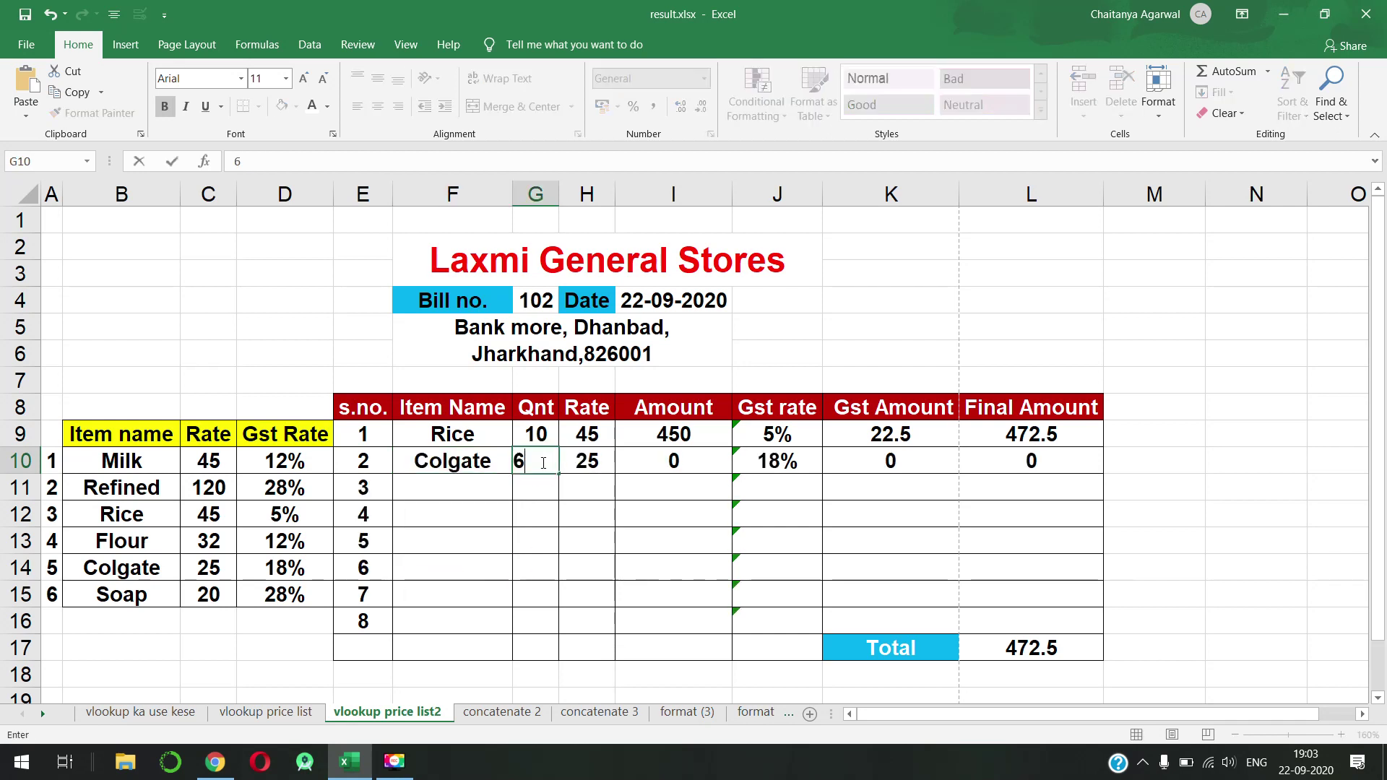
pyautogui.press('Return')
# Step: Choose Soap as the third bill item in F11 and enter a quantity of 15 in G11
pyautogui.click(495, 493)
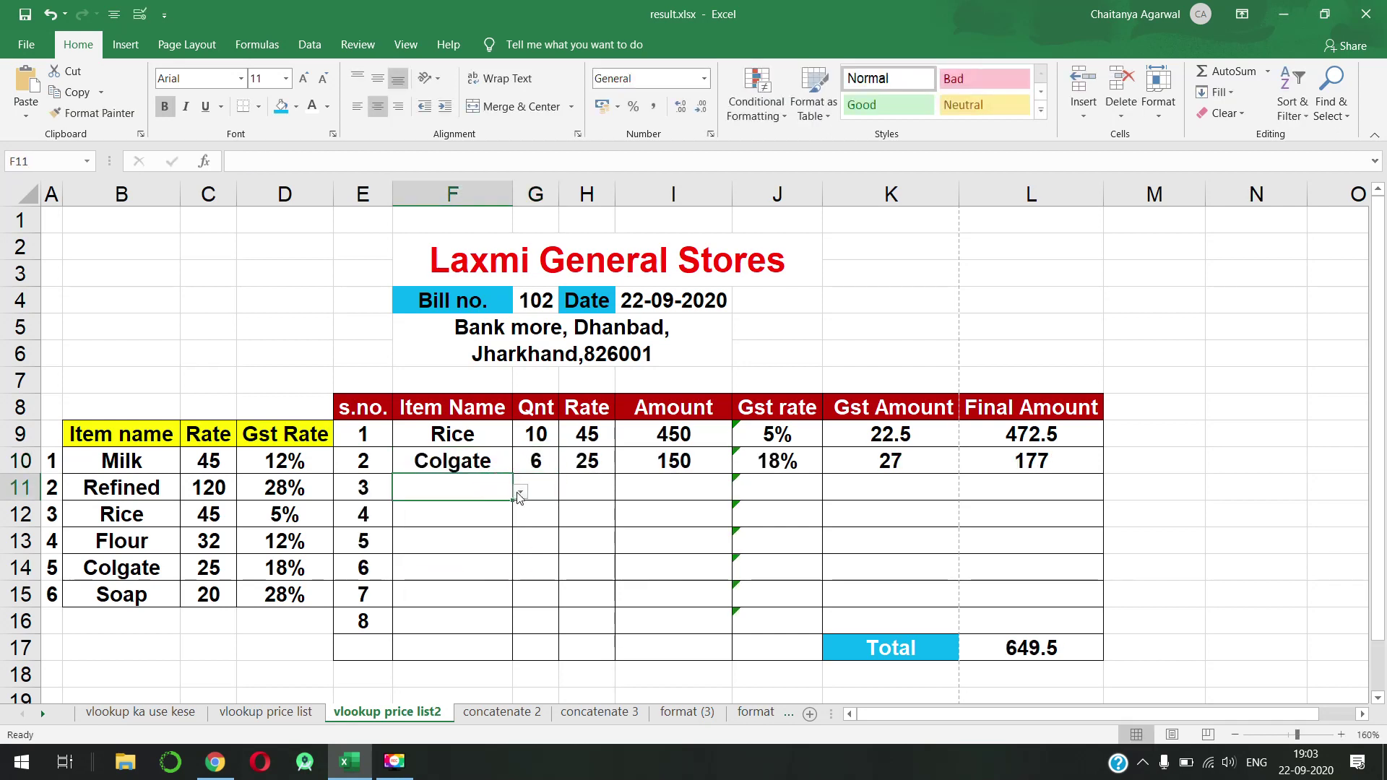
pyautogui.click(520, 492)
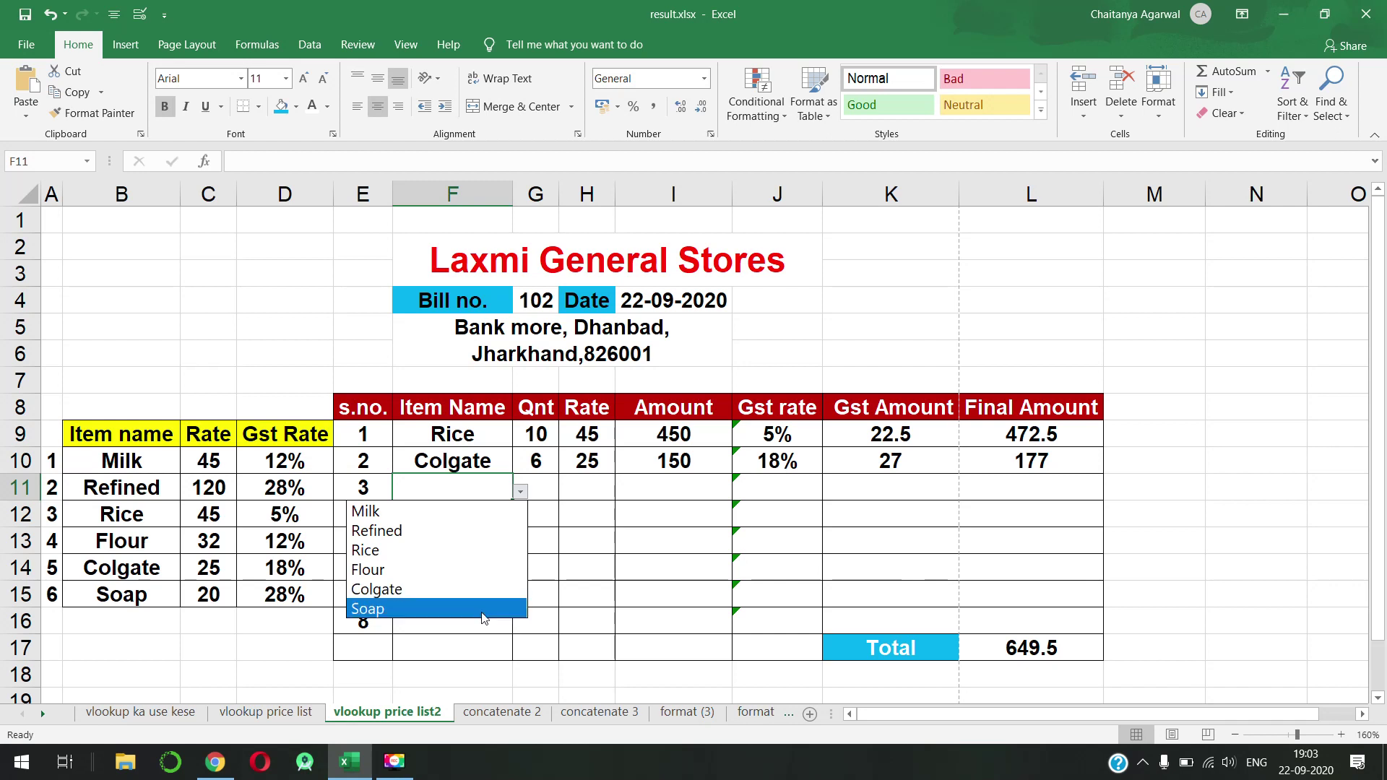
pyautogui.click(488, 609)
pyautogui.click(546, 489)
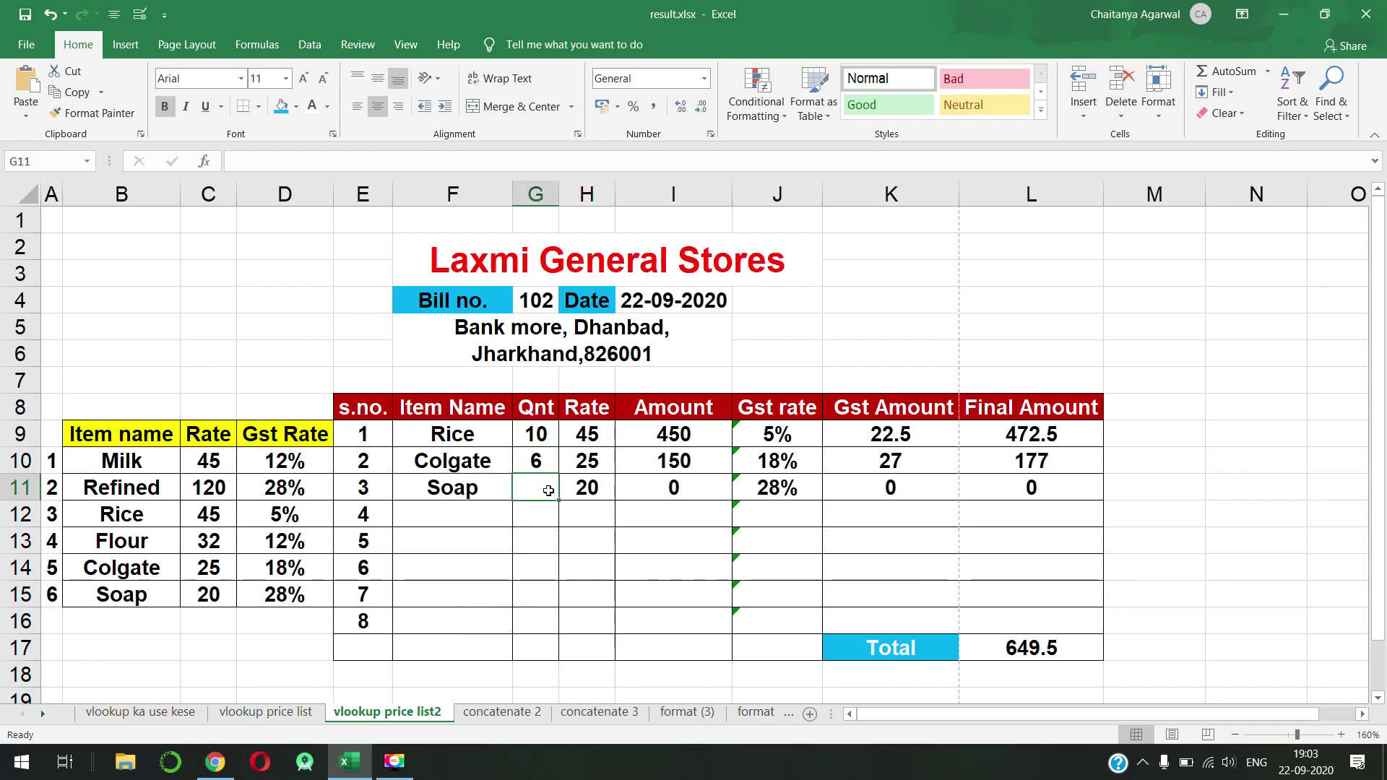
pyautogui.write('15')
pyautogui.press('Return')
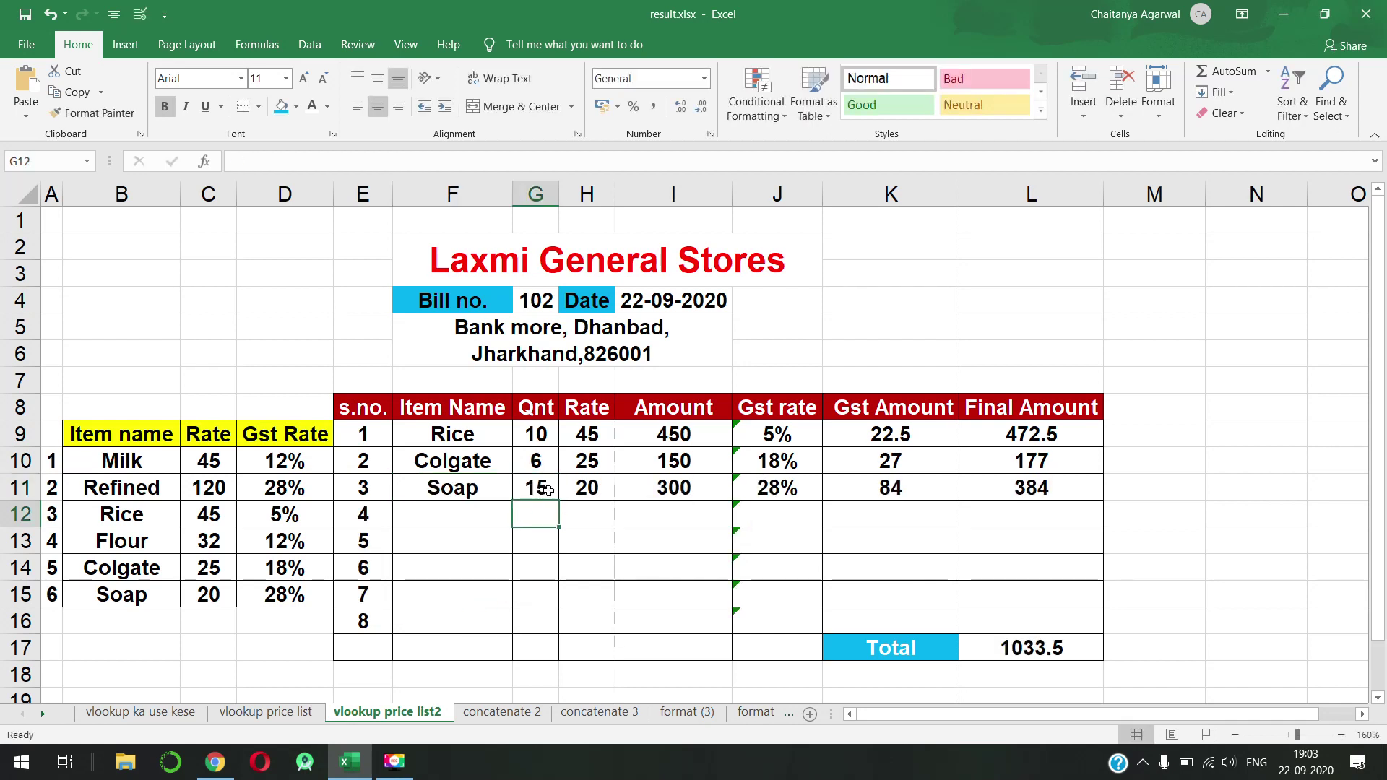
# Step: Choose Soap as the fourth bill item in F12 and enter a quantity of 10 in G12
pyautogui.click(494, 514)
pyautogui.click(520, 518)
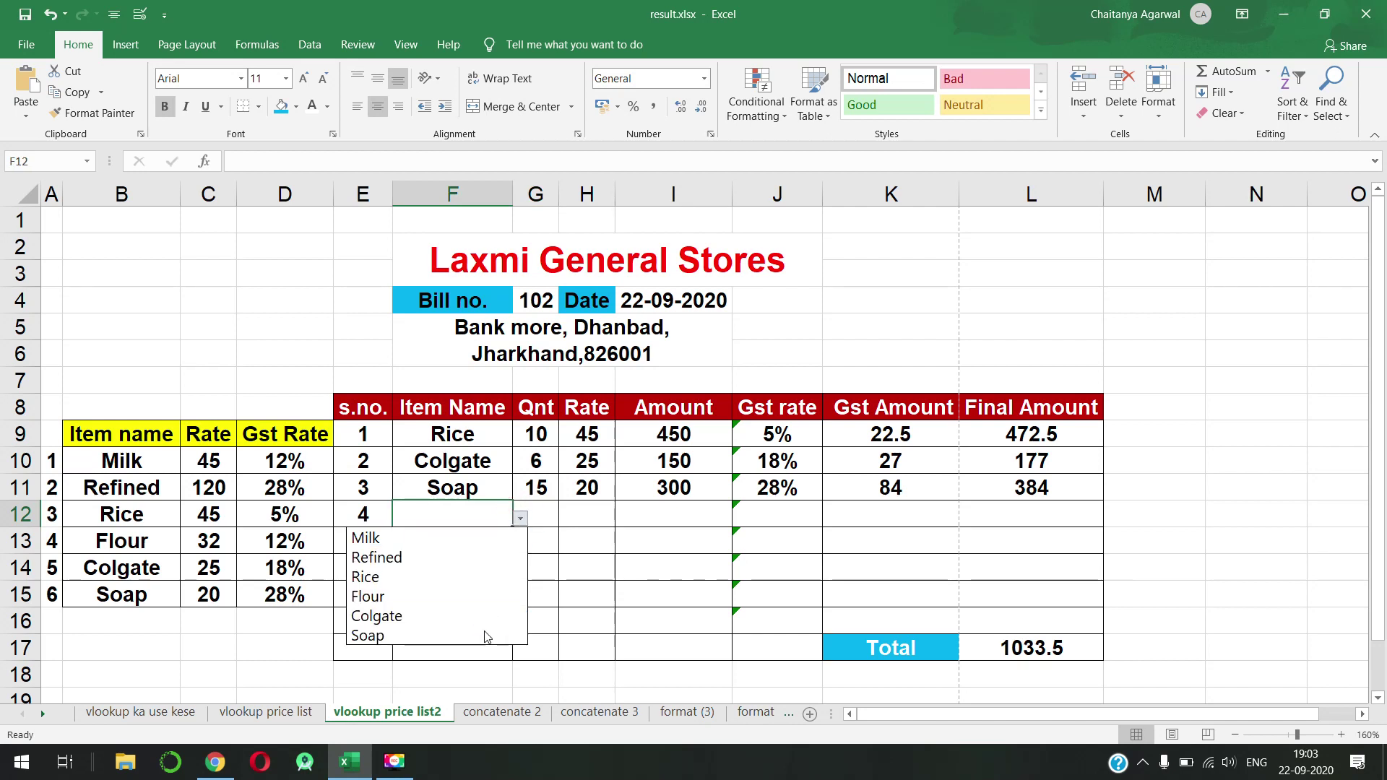
pyautogui.click(484, 635)
pyautogui.click(544, 513)
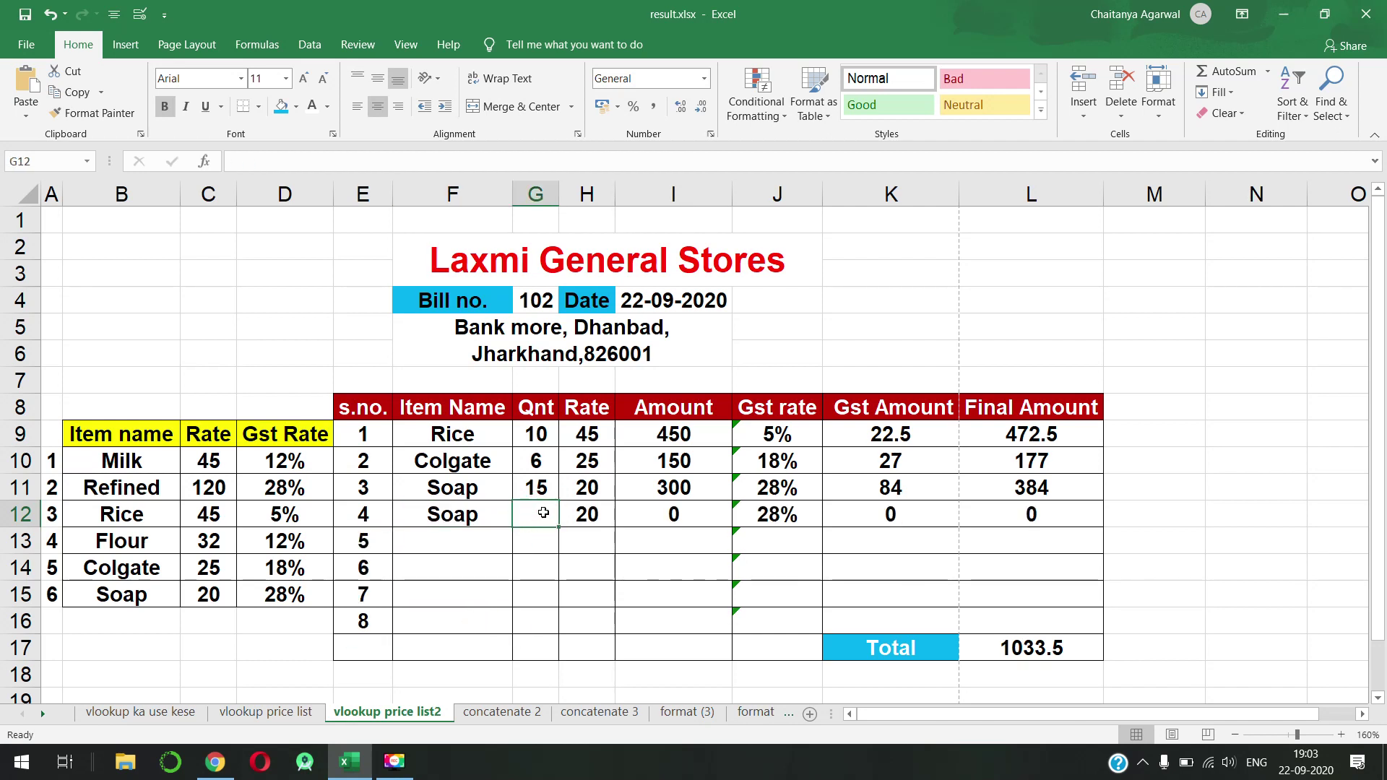
pyautogui.write('10')
pyautogui.press('Return')
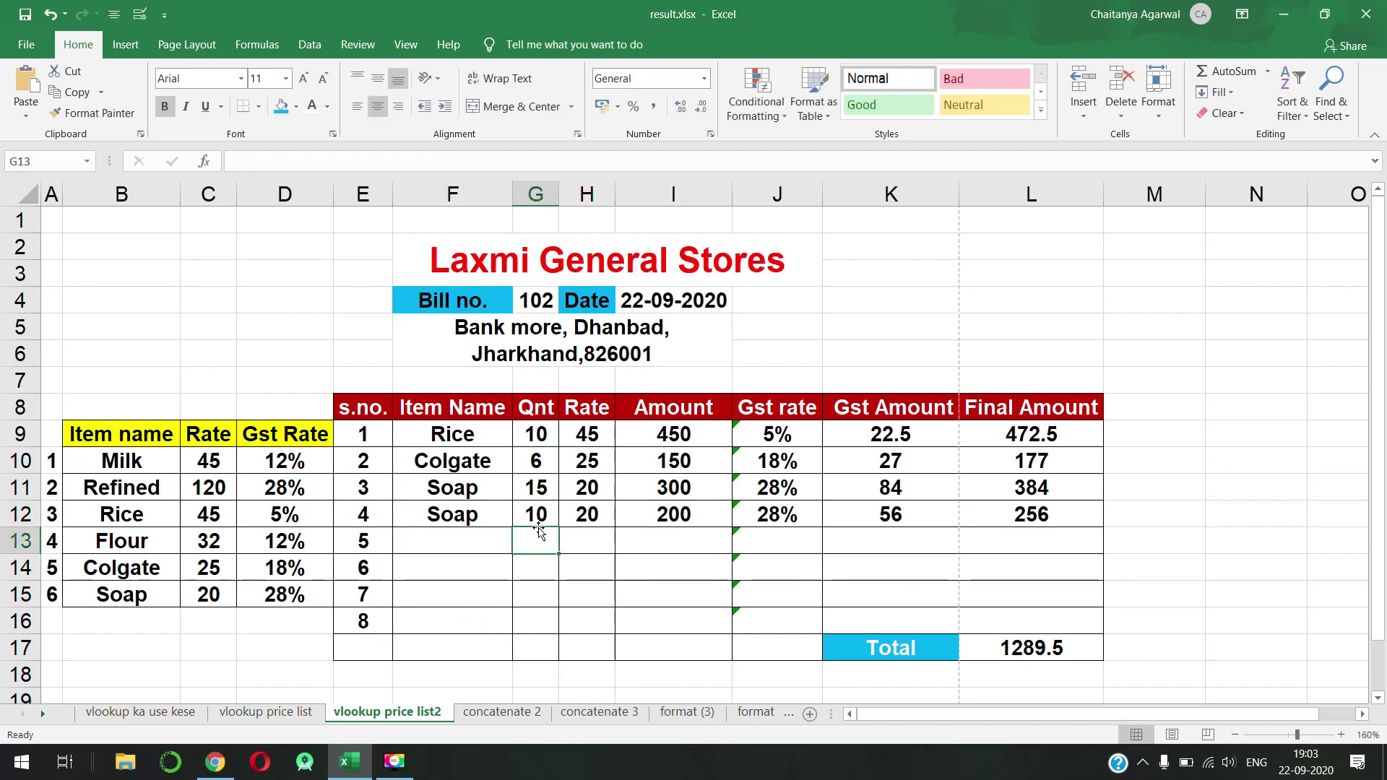
# Step: Review the quantities in G9:G12, the total formula in L17, and the complete bill range E2:L17
pyautogui.click(495, 538)
pyautogui.moveTo(551, 434); pyautogui.dragTo(551, 508)
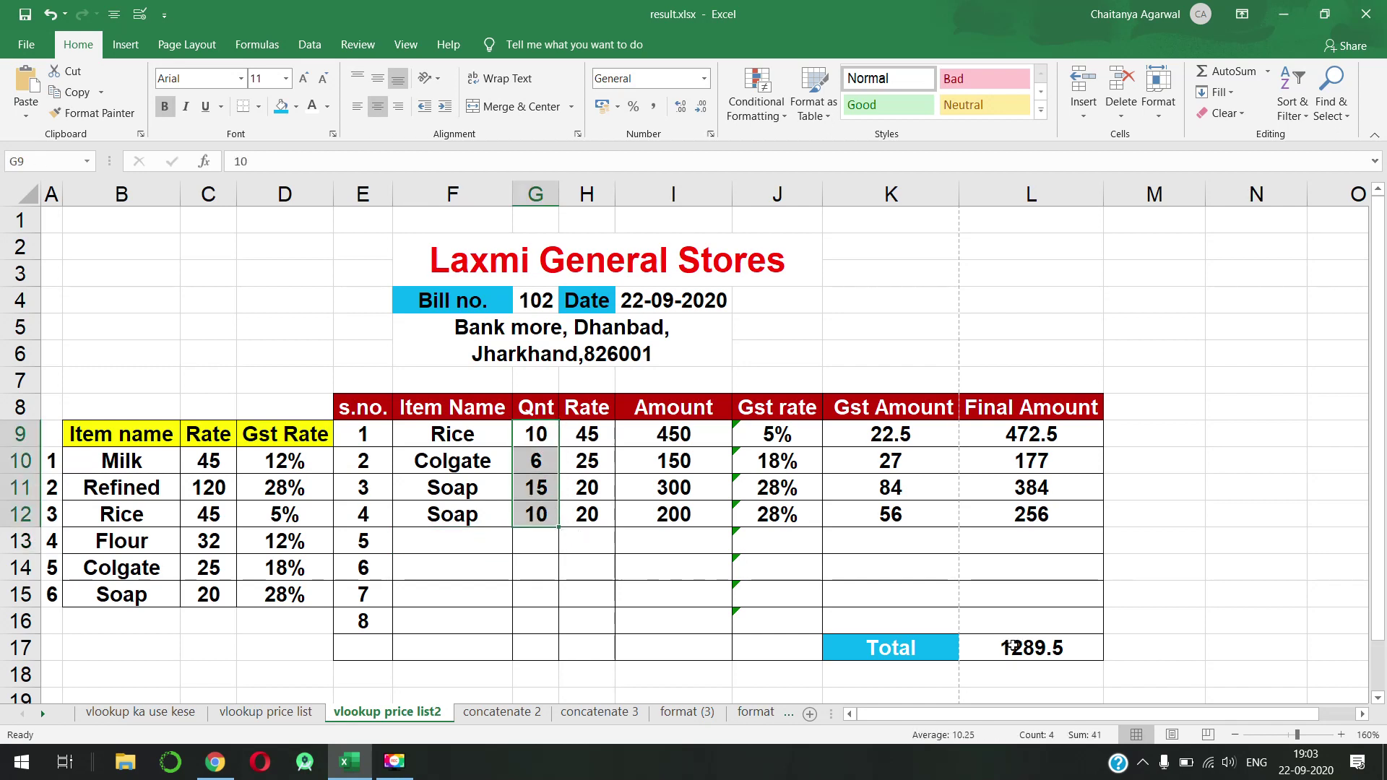
pyautogui.click(1035, 655)
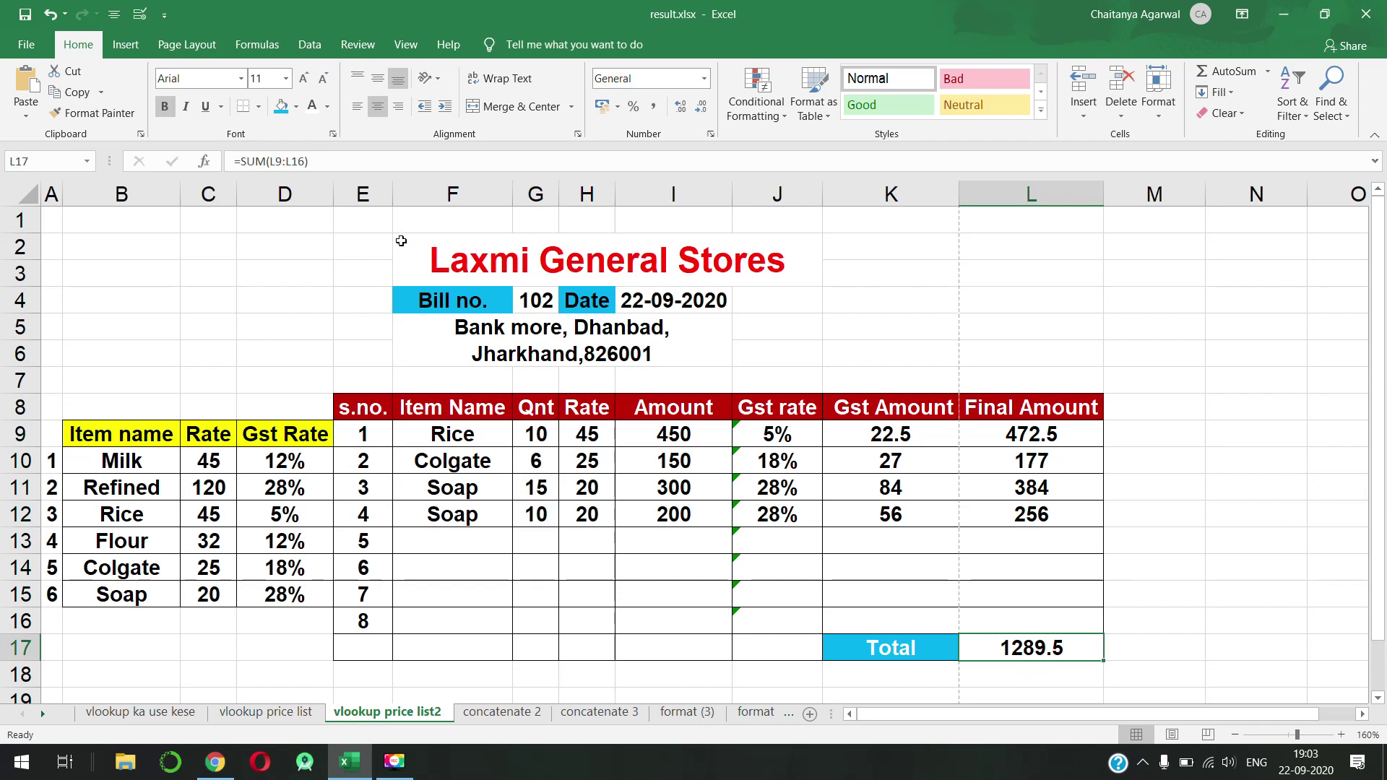
pyautogui.moveTo(362, 239); pyautogui.dragTo(1015, 643)
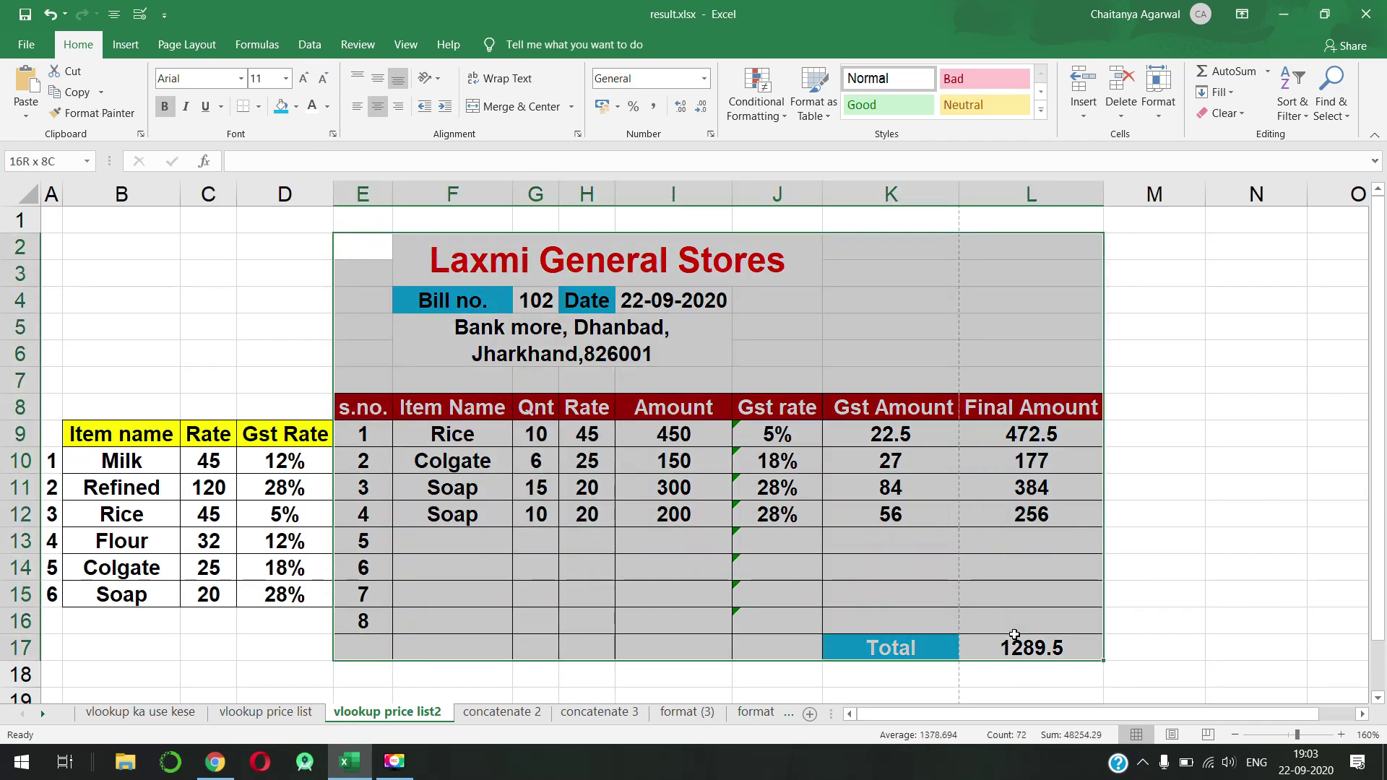
# Step: Set the bill number in G4 to 103
pyautogui.click(549, 301)
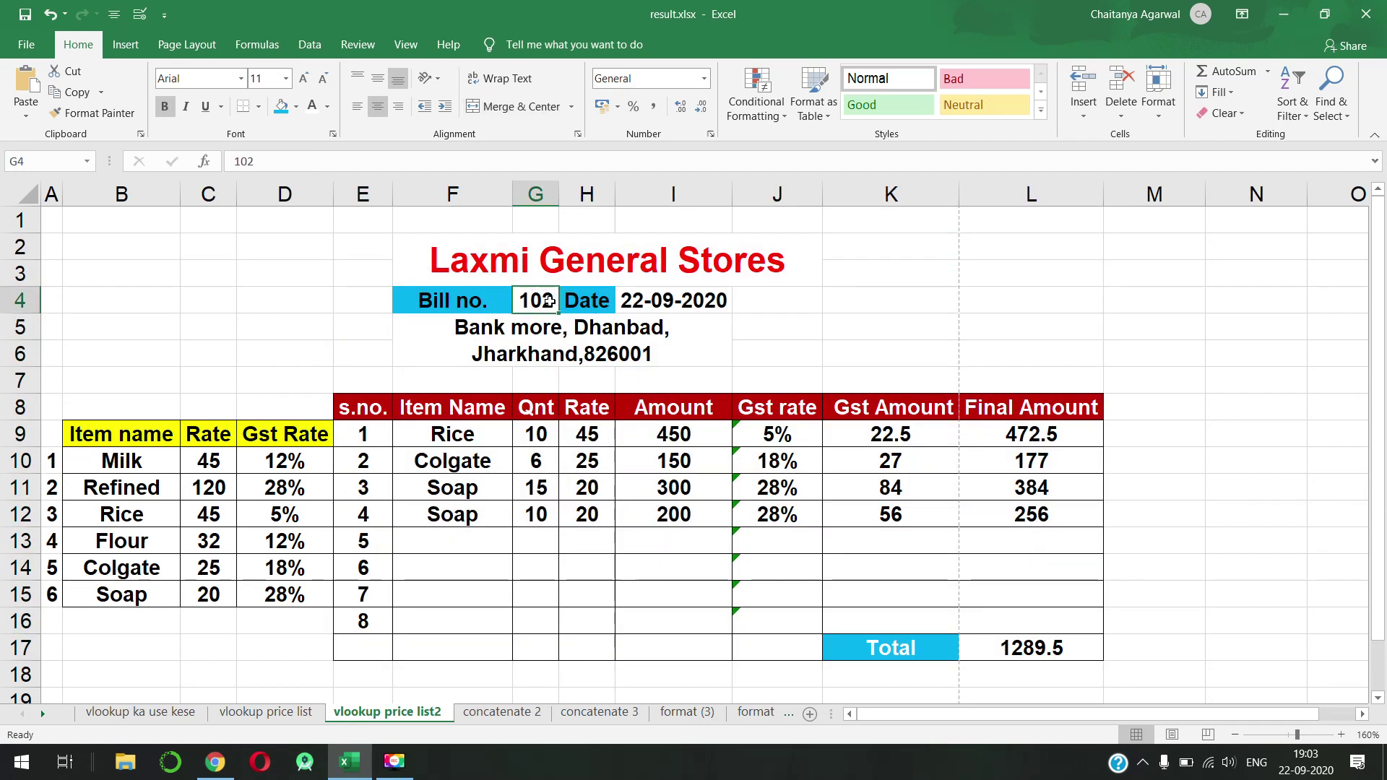
pyautogui.write('103')
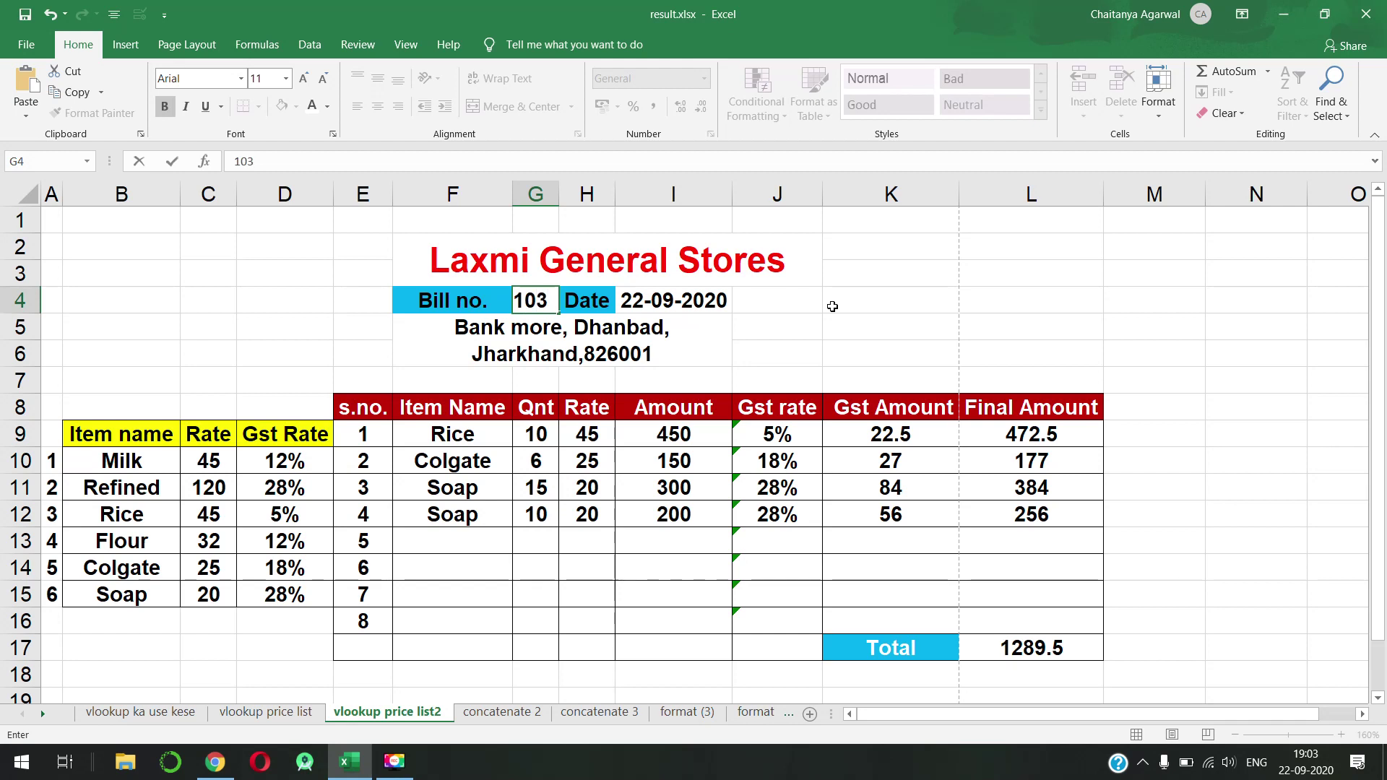
pyautogui.click(812, 300)
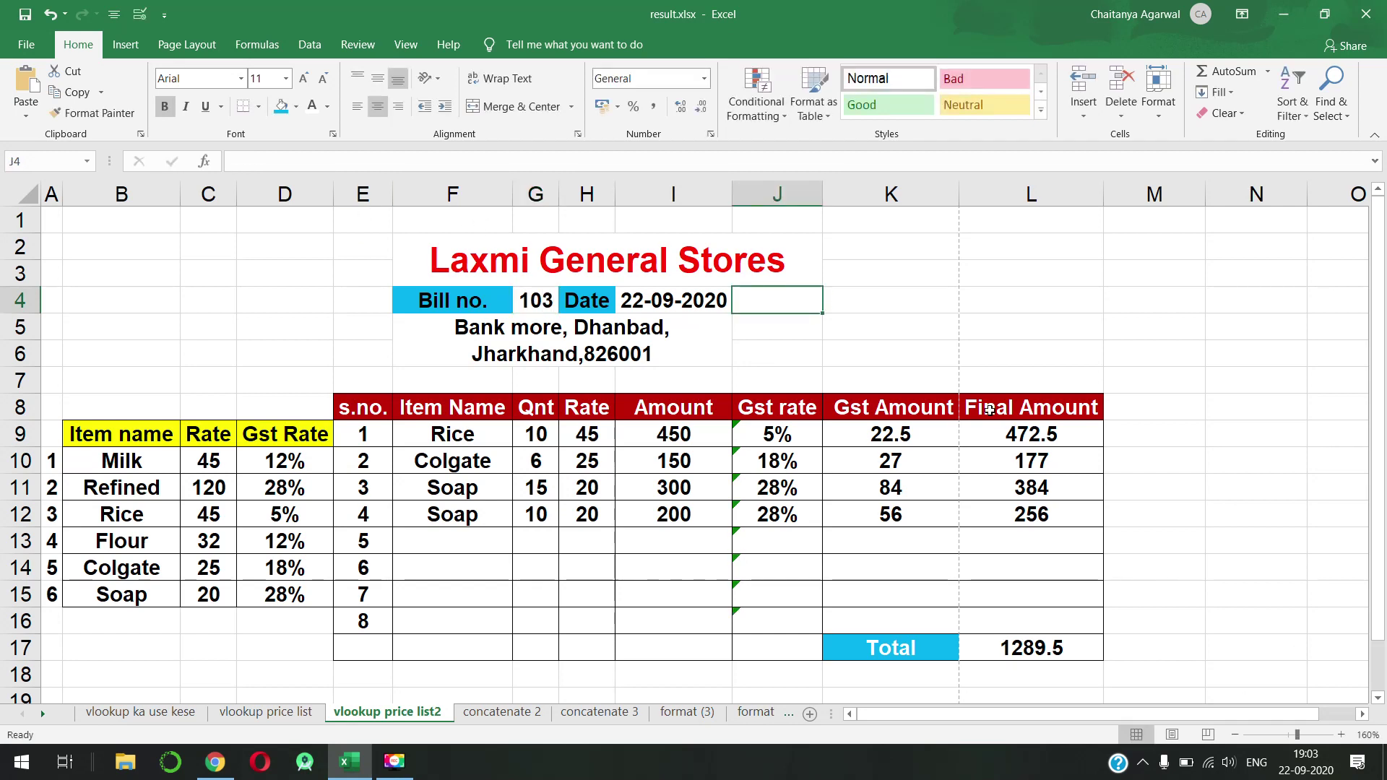
# Step: Examine the TODAY formula behind the bill date in I4 and the neighbouring header cells
pyautogui.click(714, 308)
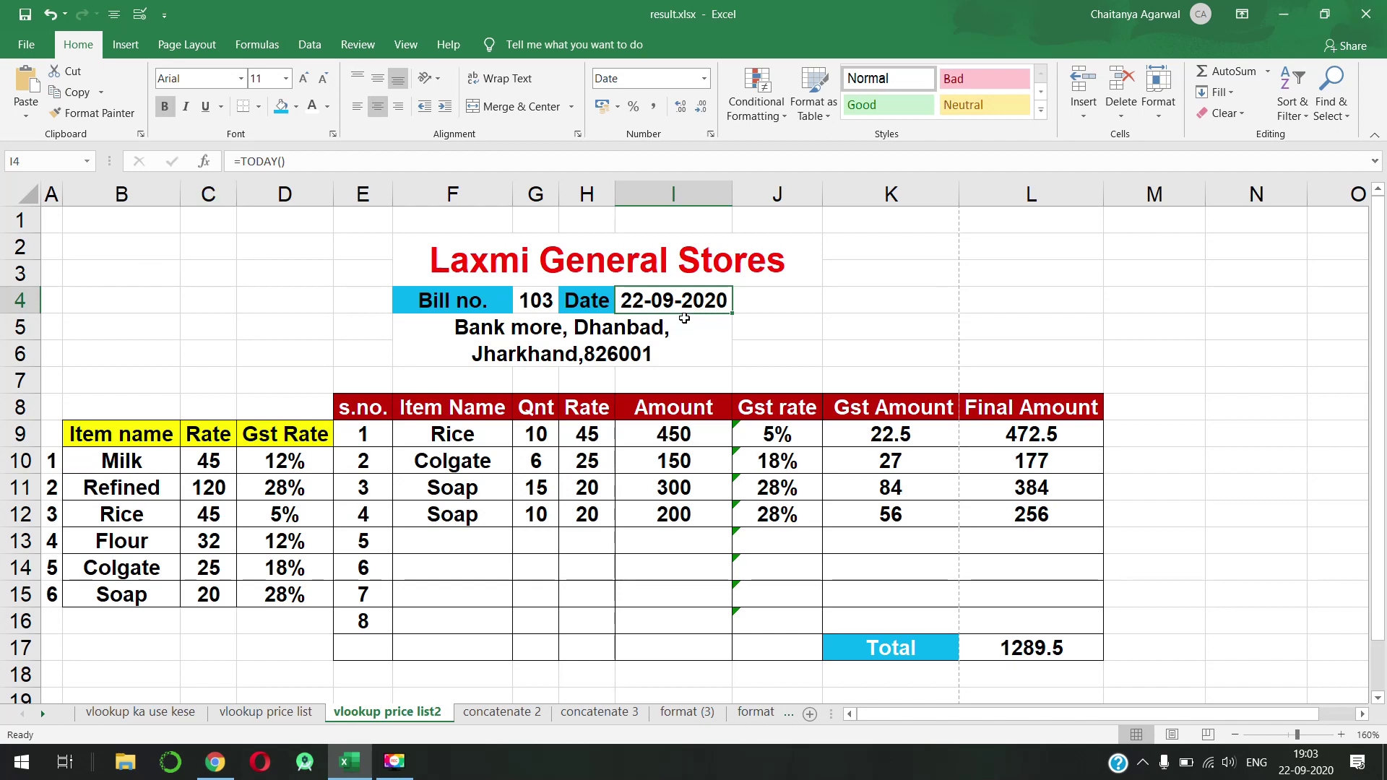
pyautogui.click(790, 301)
pyautogui.click(714, 300)
pyautogui.click(755, 295)
pyautogui.click(716, 297)
pyautogui.click(700, 323)
pyautogui.click(692, 301)
pyautogui.click(772, 302)
pyautogui.click(695, 299)
pyautogui.click(712, 325)
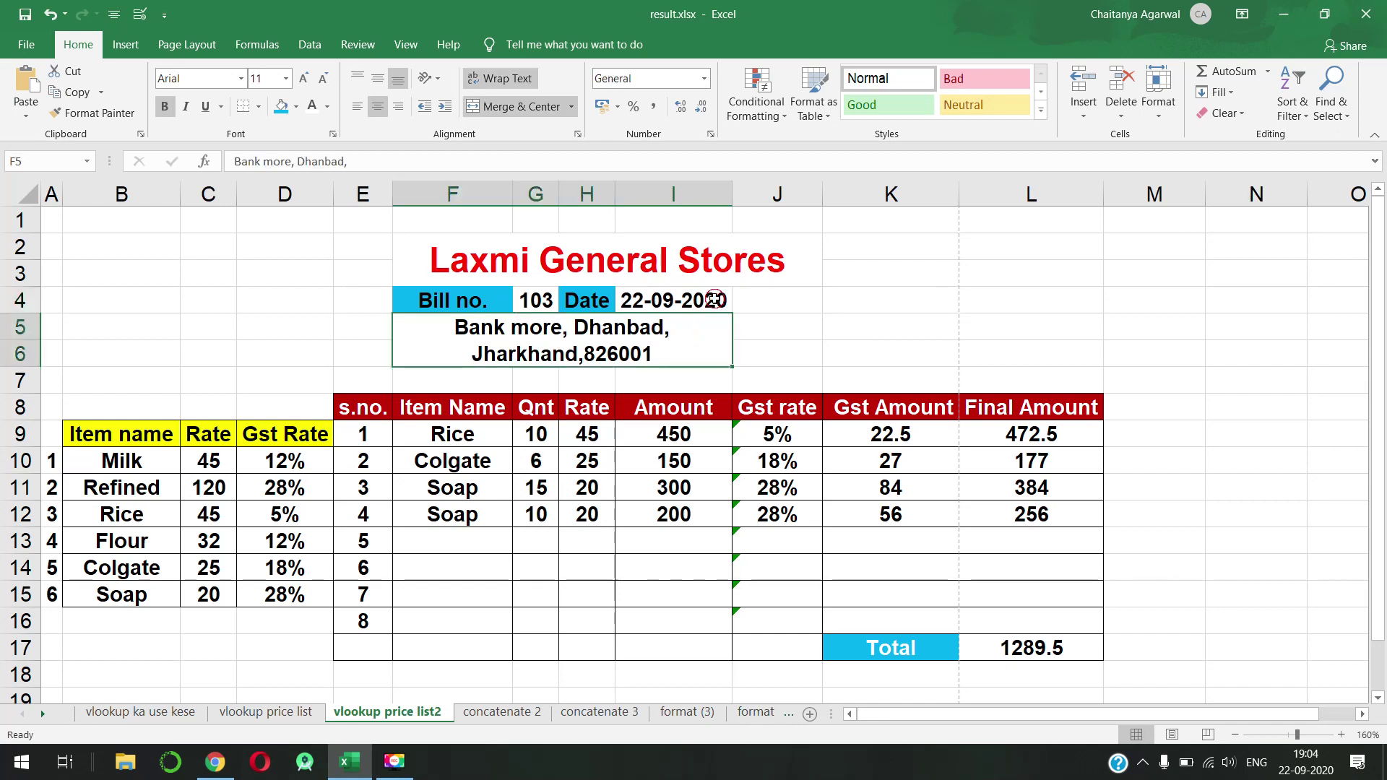
pyautogui.click(713, 300)
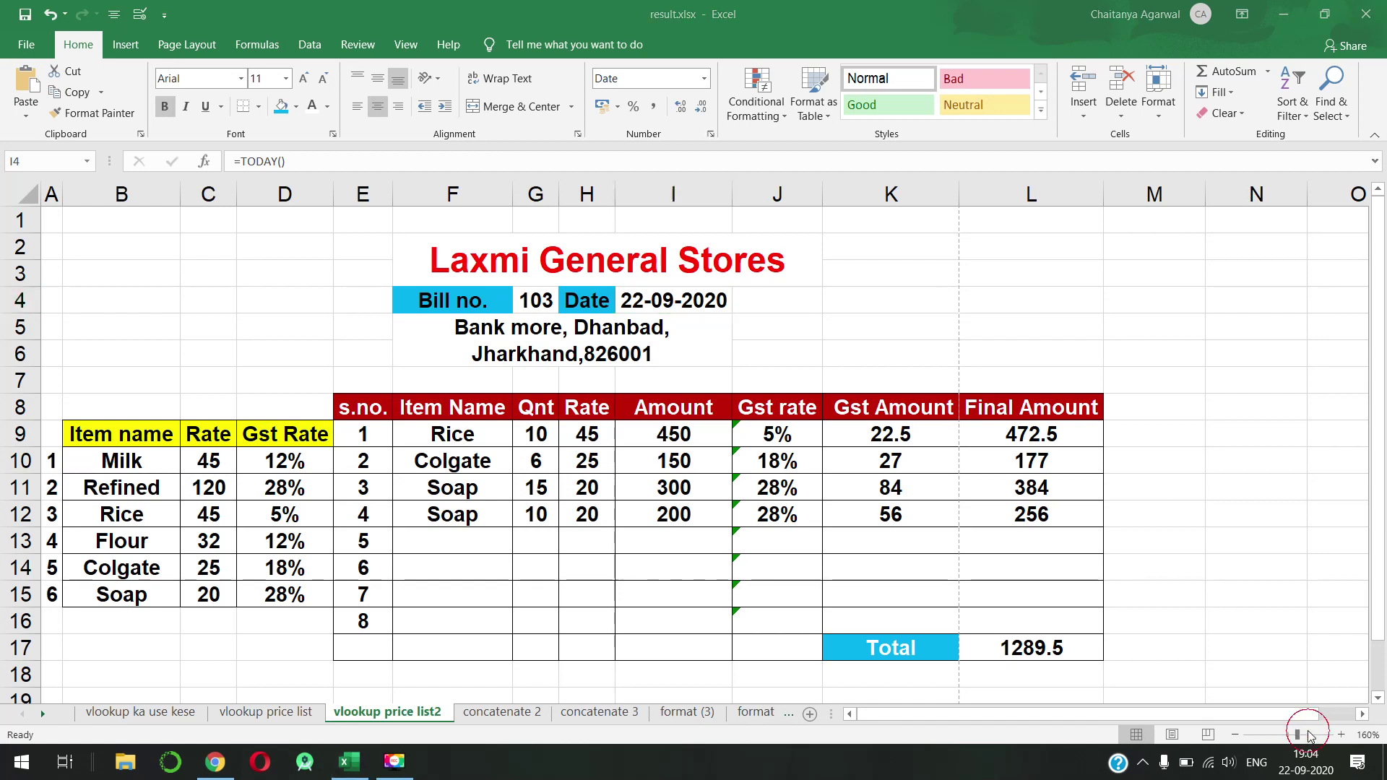
# Step: Switch to the YouTube channel page in Chrome and browse its list of uploaded Excel videos
pyautogui.hotkey('alt', 'Tab')
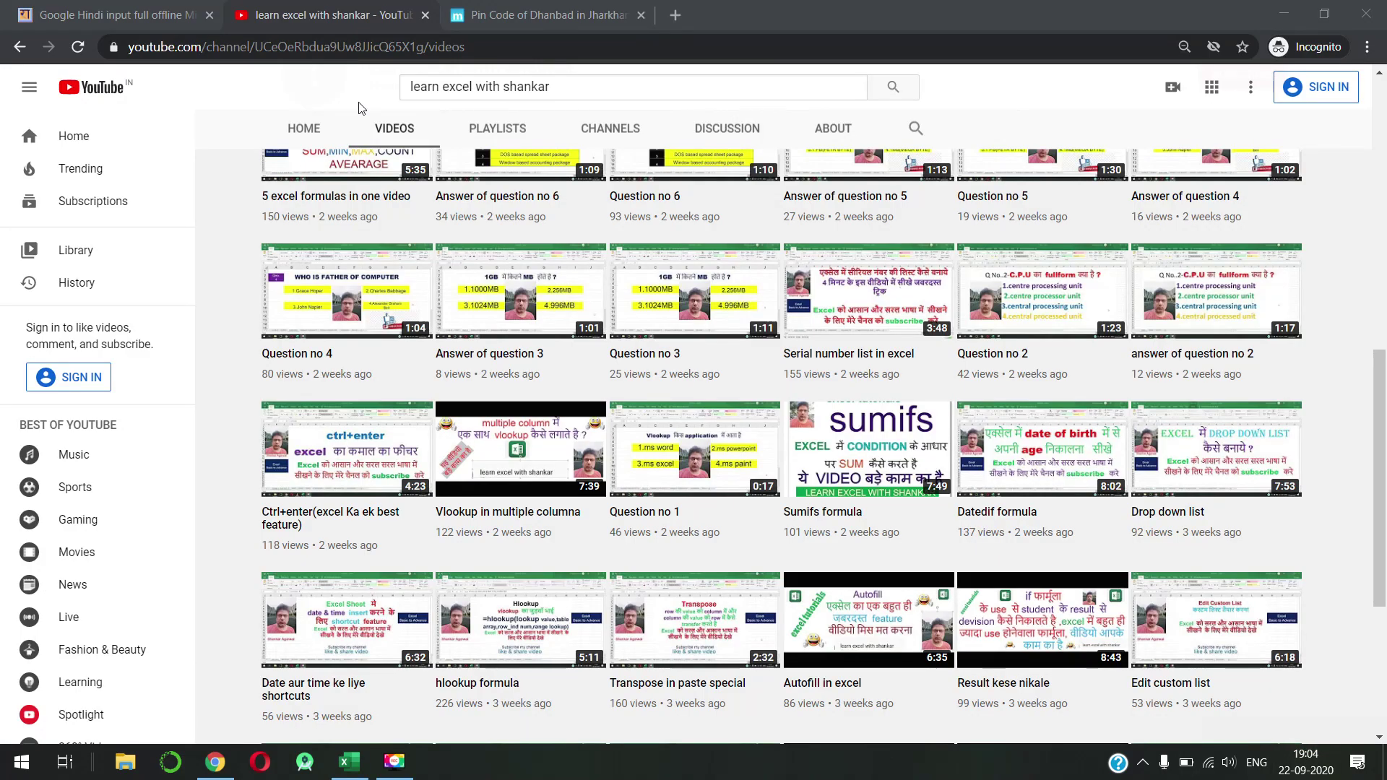
pyautogui.moveTo(1372, 391); pyautogui.dragTo(1372, 112)
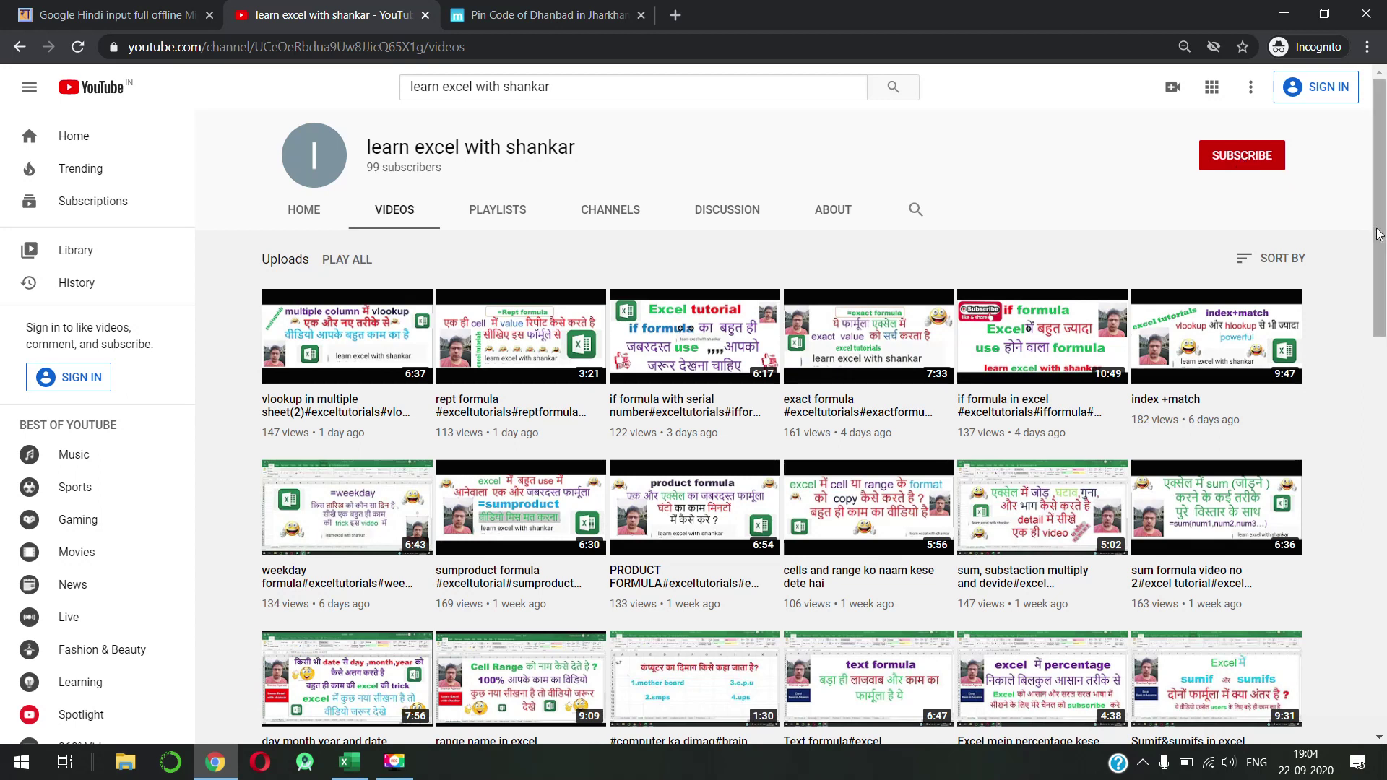
pyautogui.moveTo(1380, 240); pyautogui.dragTo(1380, 640)
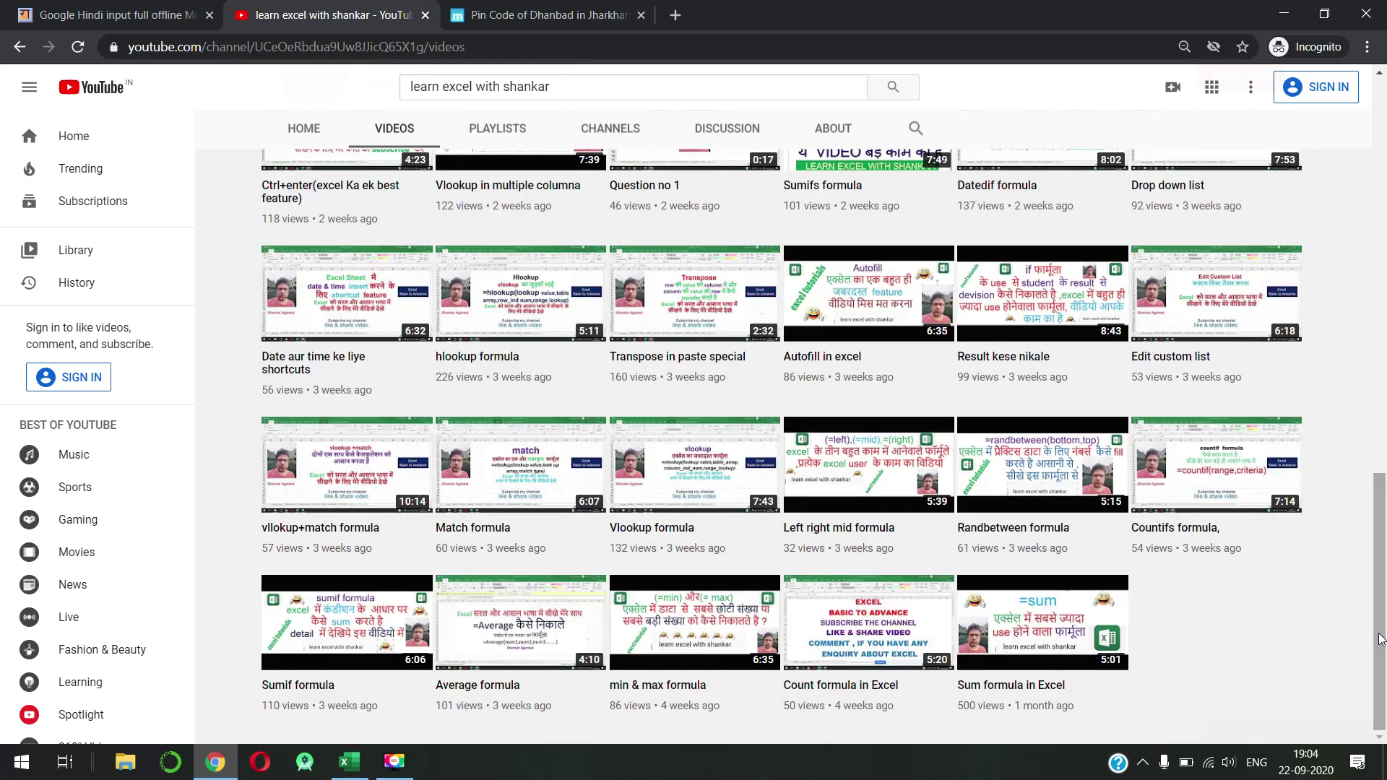